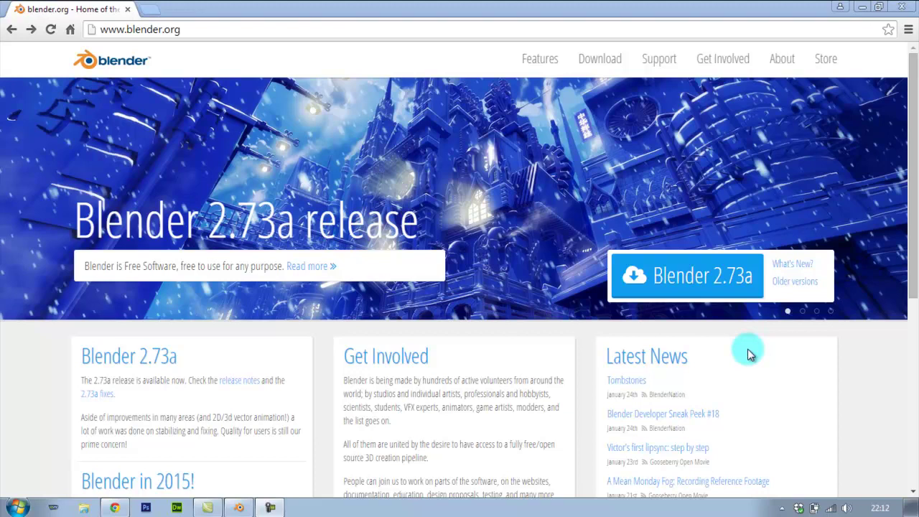
Go to blender.org's download page for Blender 2.73a for Windows
click(225, 29)
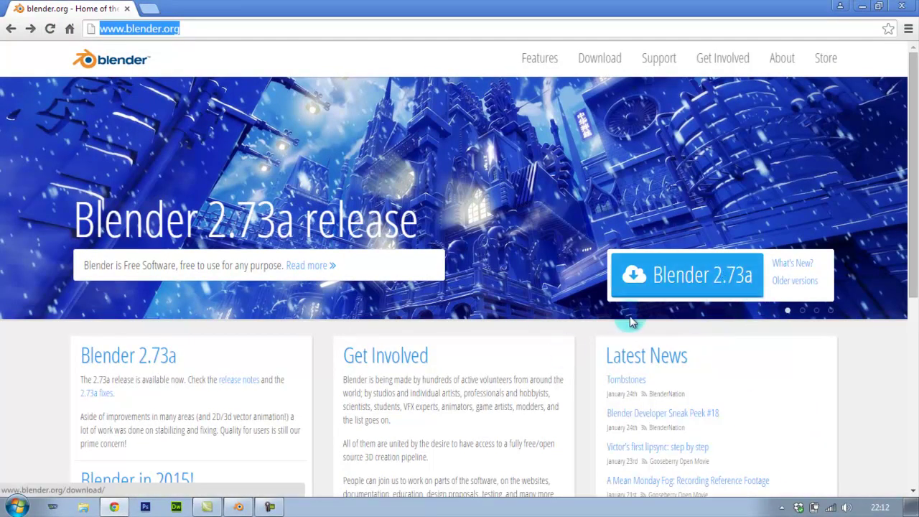
click(696, 278)
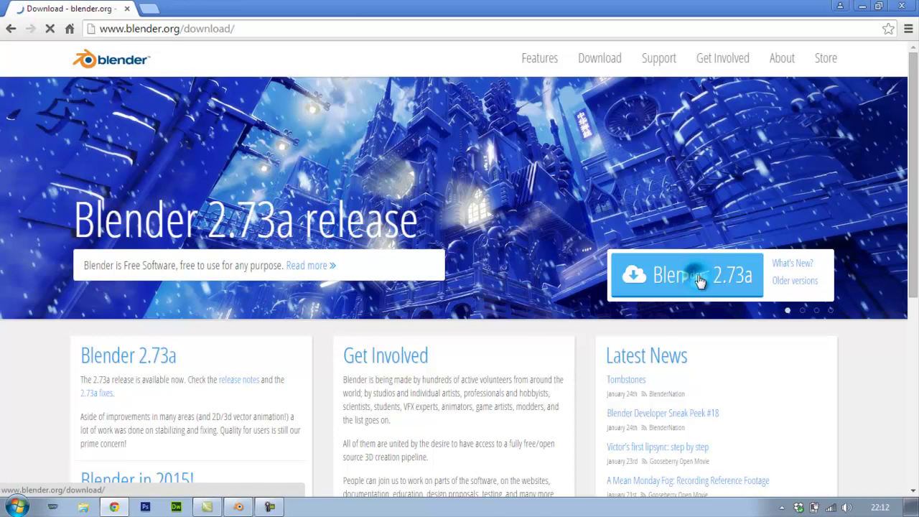
scroll(81, 281, down, 2)
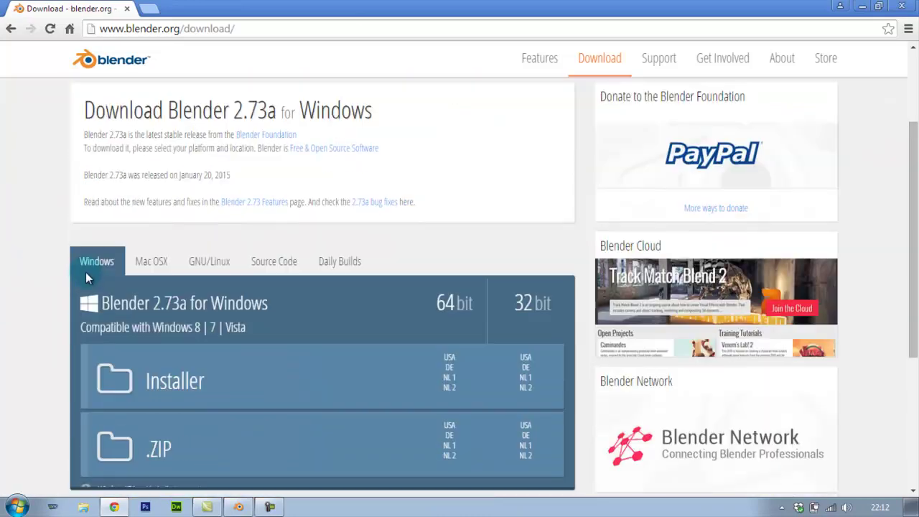
scroll(90, 266, up, 1)
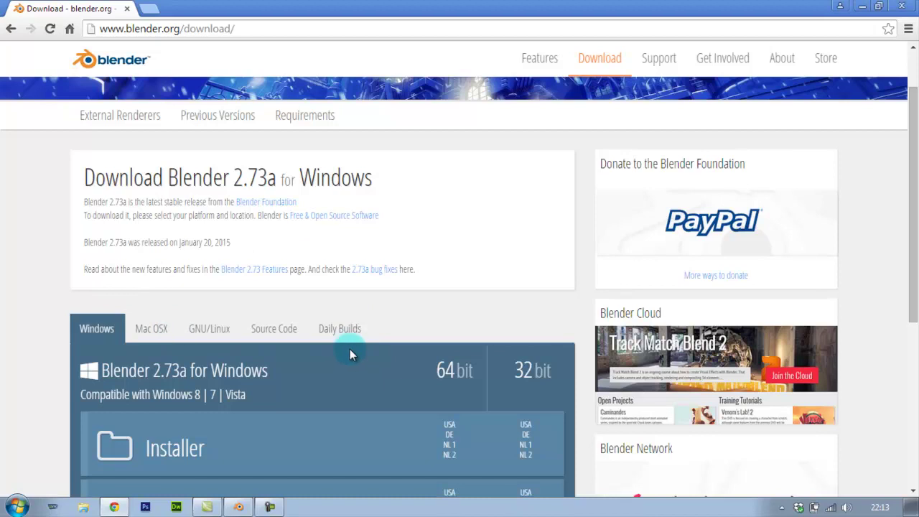
click(154, 332)
click(227, 337)
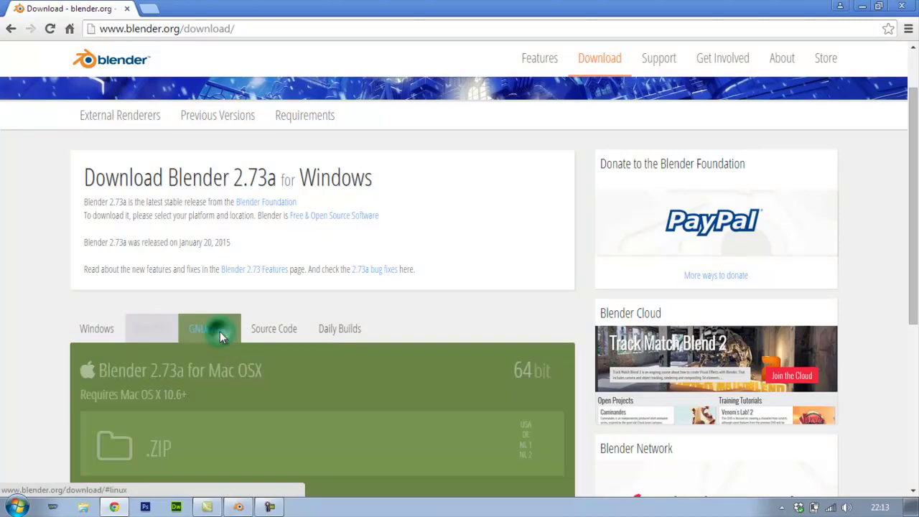
click(296, 336)
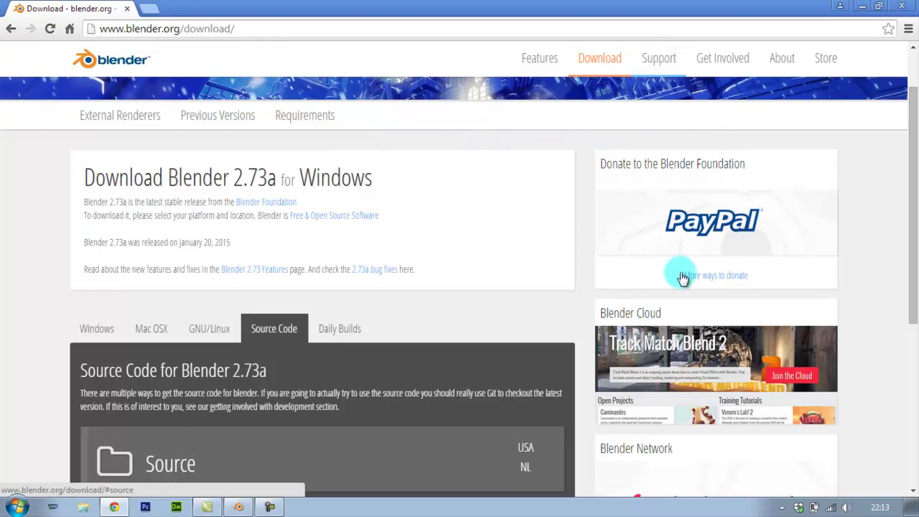
click(97, 331)
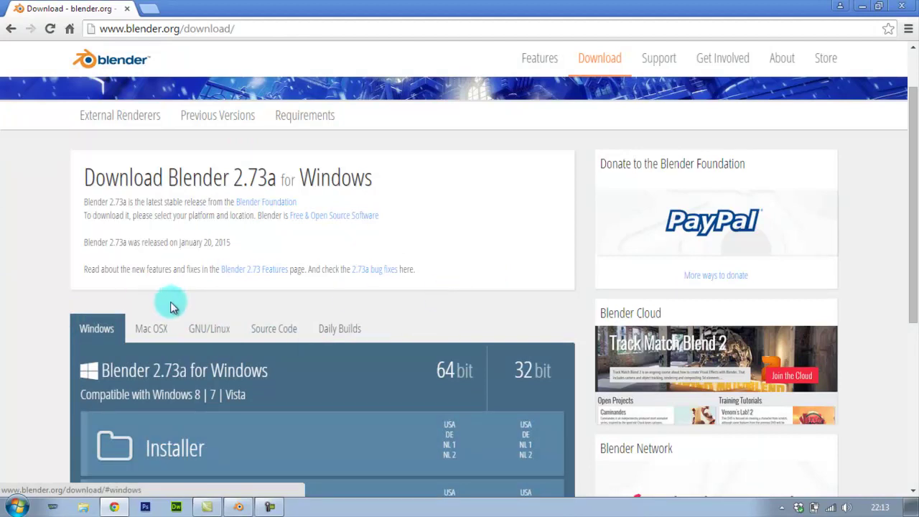
click(139, 328)
click(109, 326)
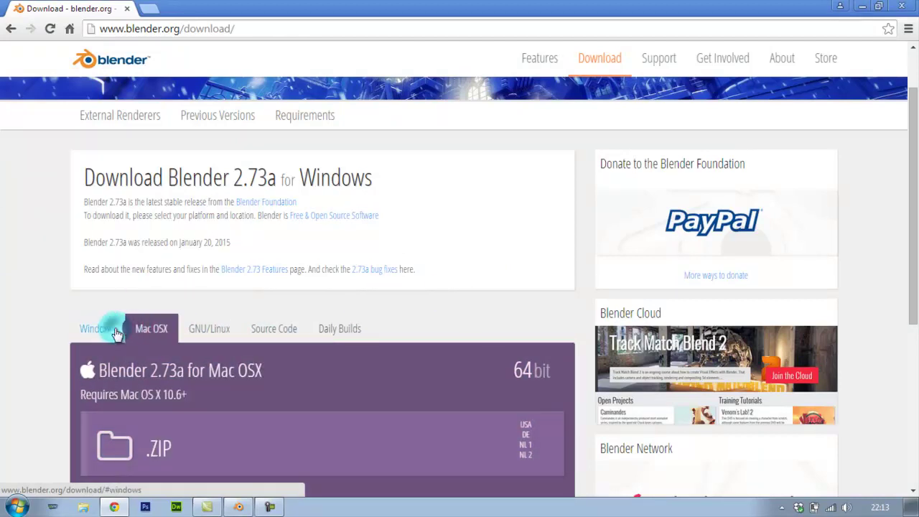
scroll(563, 283, down, 2)
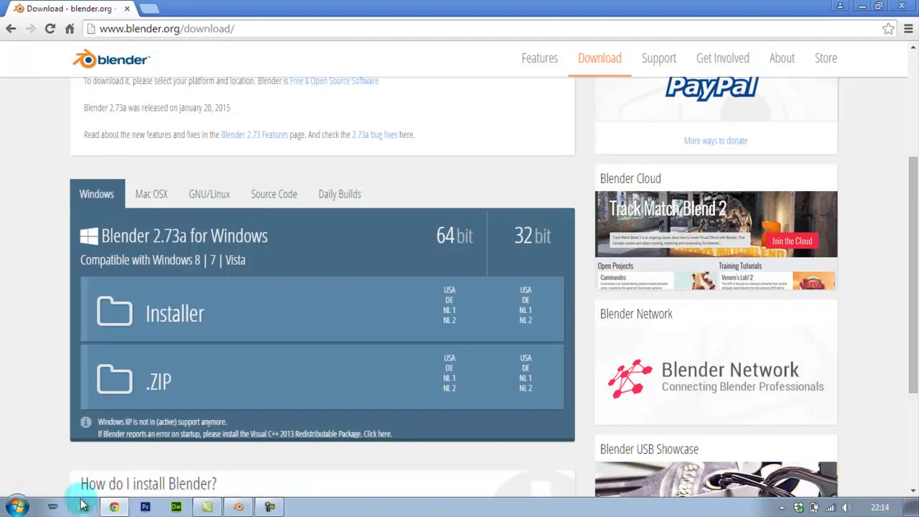
click(83, 507)
click(49, 343)
right_click(52, 344)
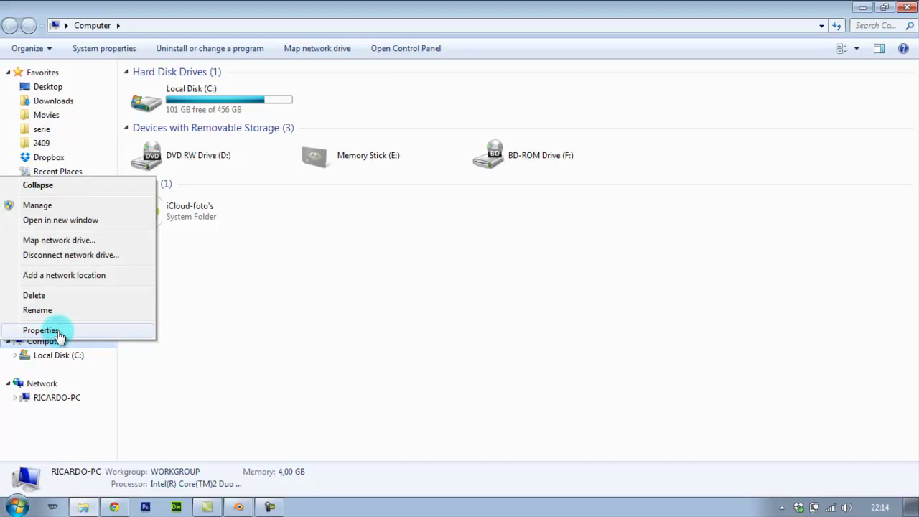
click(41, 331)
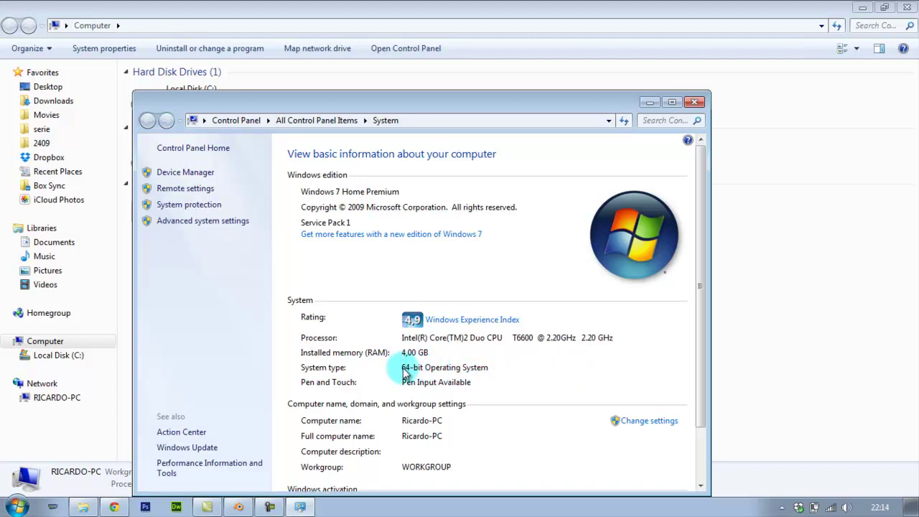
click(695, 102)
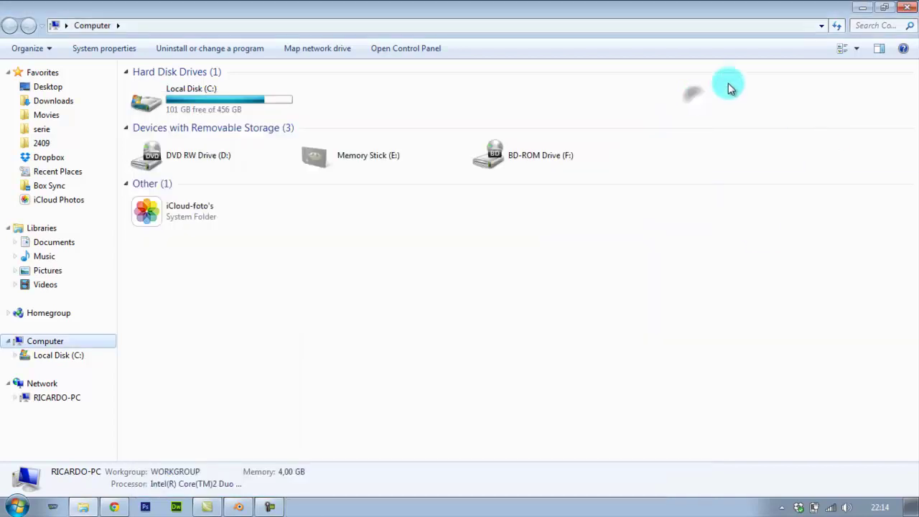
click(863, 7)
mouse_move(316, 310)
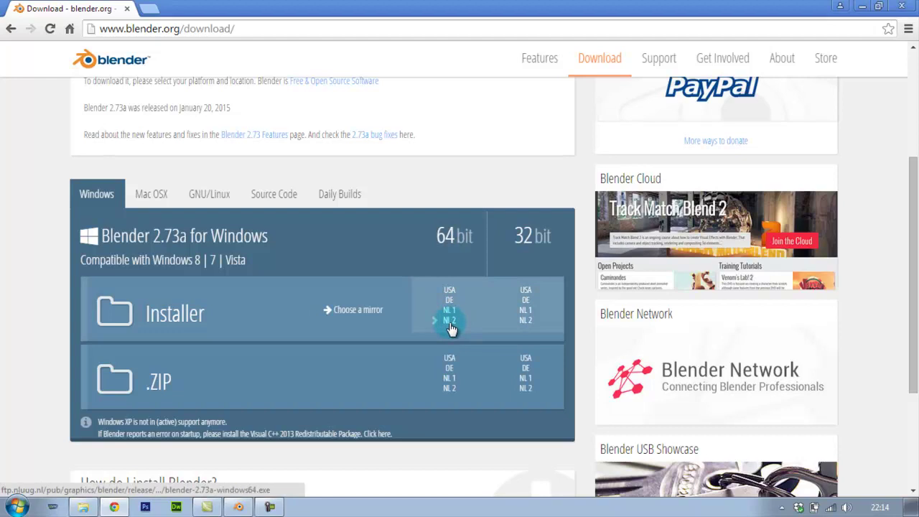
Start the 64-bit Windows installer download from the NL 2 mirror
click(526, 317)
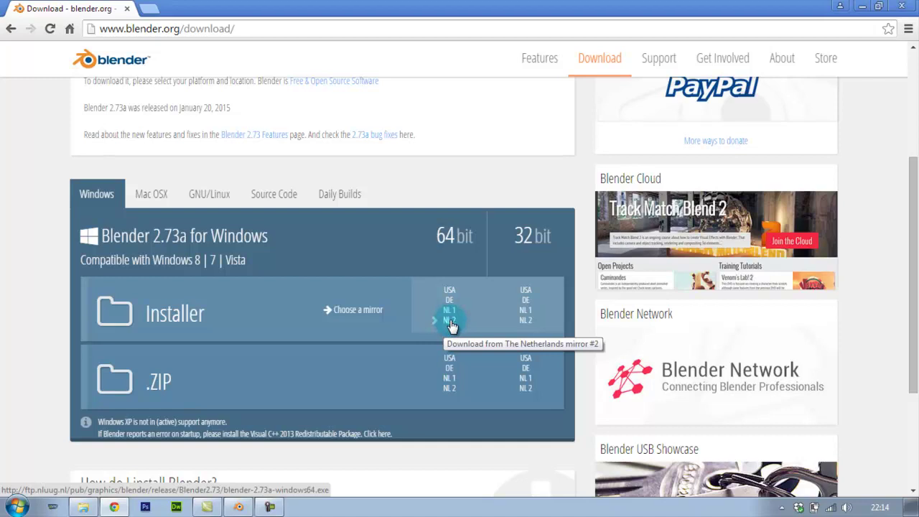
click(451, 325)
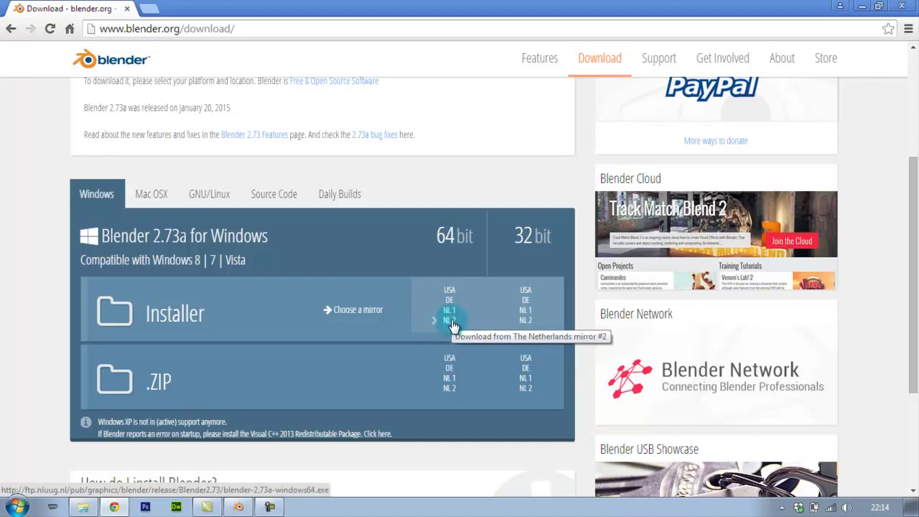
click(451, 326)
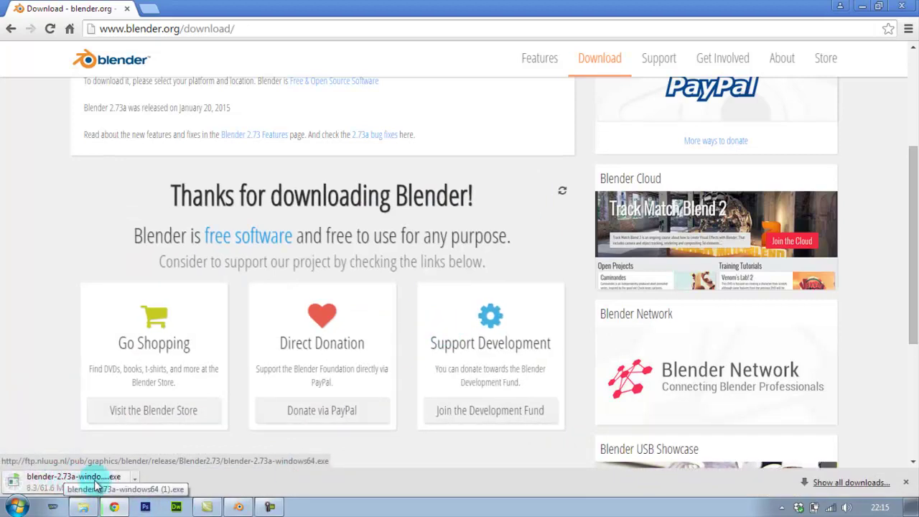
Cancel the running installer download and close the downloads bar
click(138, 485)
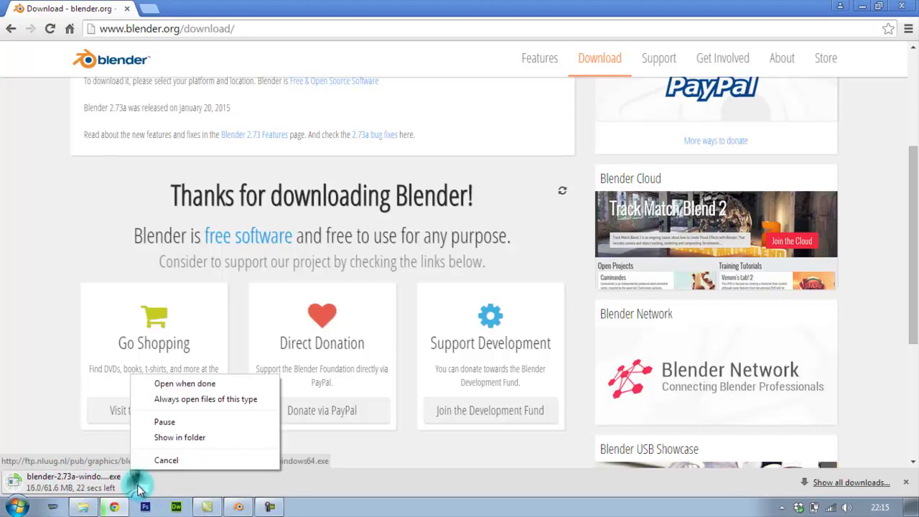
click(171, 463)
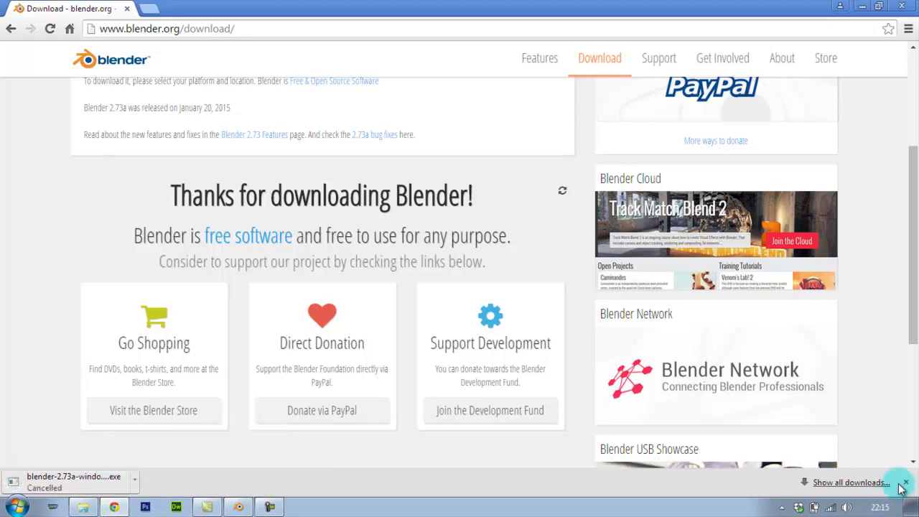
click(912, 464)
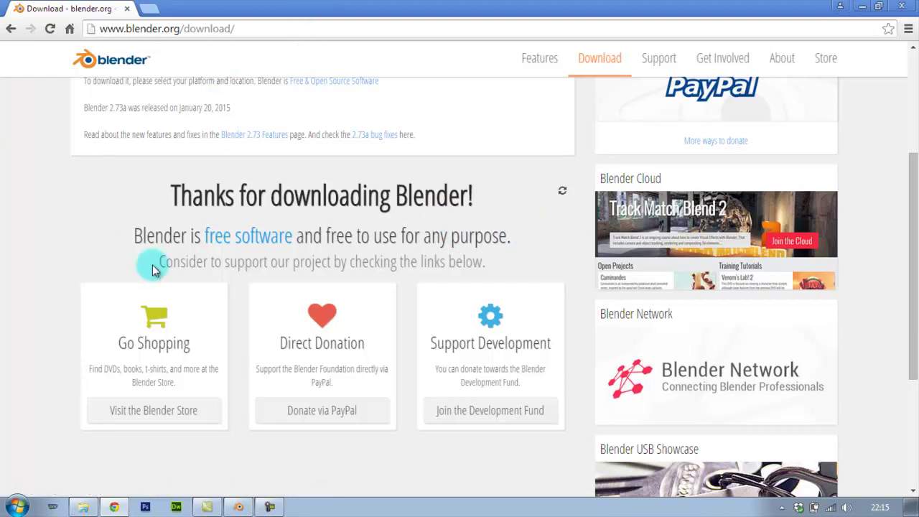
Minimize Chrome and quit the open Blender session without saving
scroll(310, 277, up, 2)
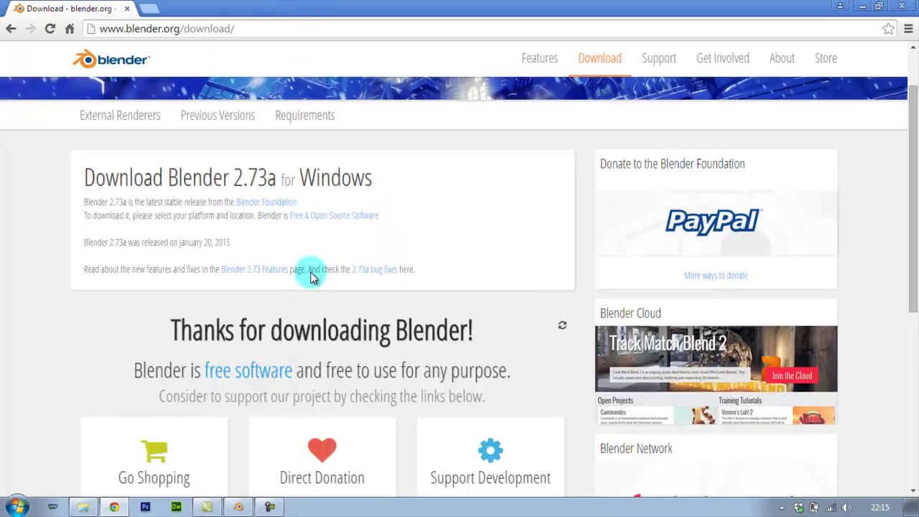
scroll(310, 277, up, 1)
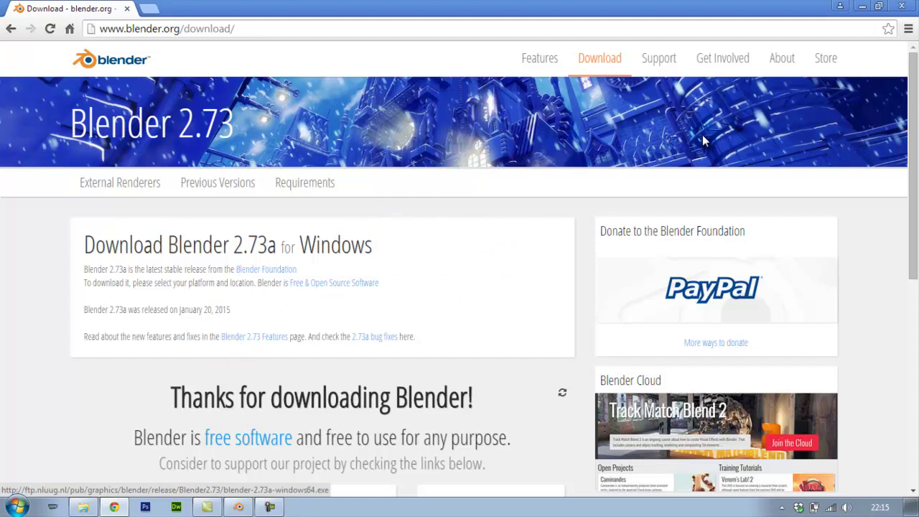
click(864, 9)
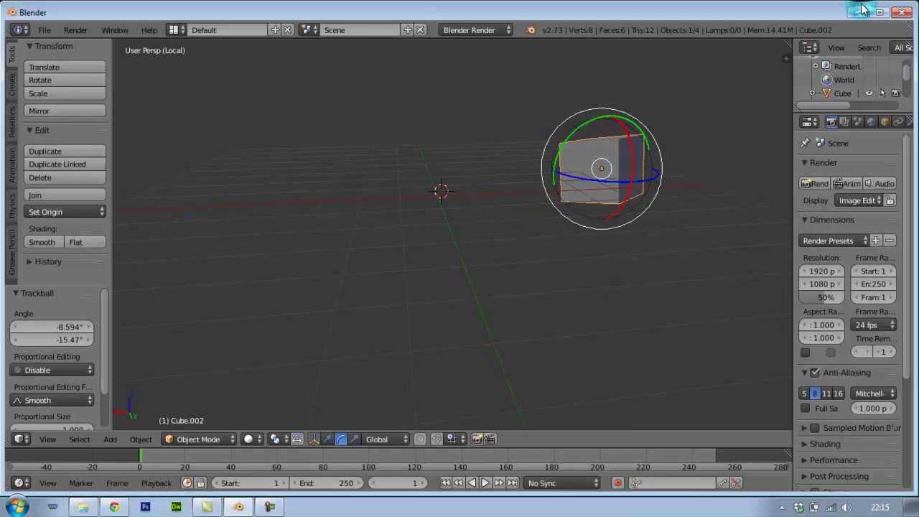
click(902, 12)
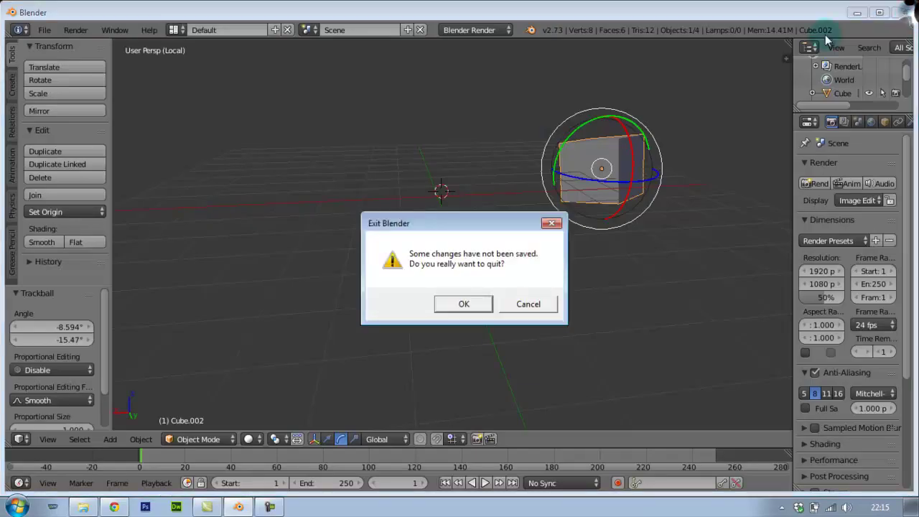
click(472, 309)
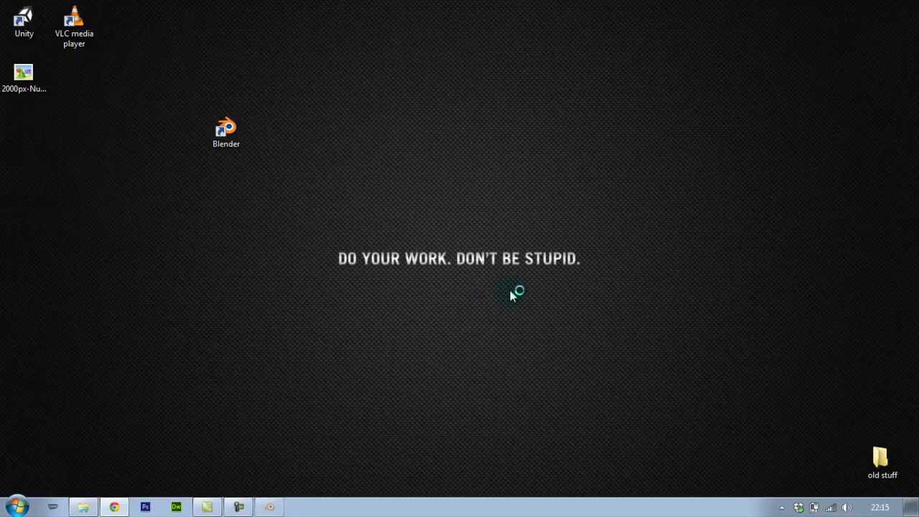
Launch Blender 2.73 from the desktop shortcut and nudge the shortcut left
double_click(229, 129)
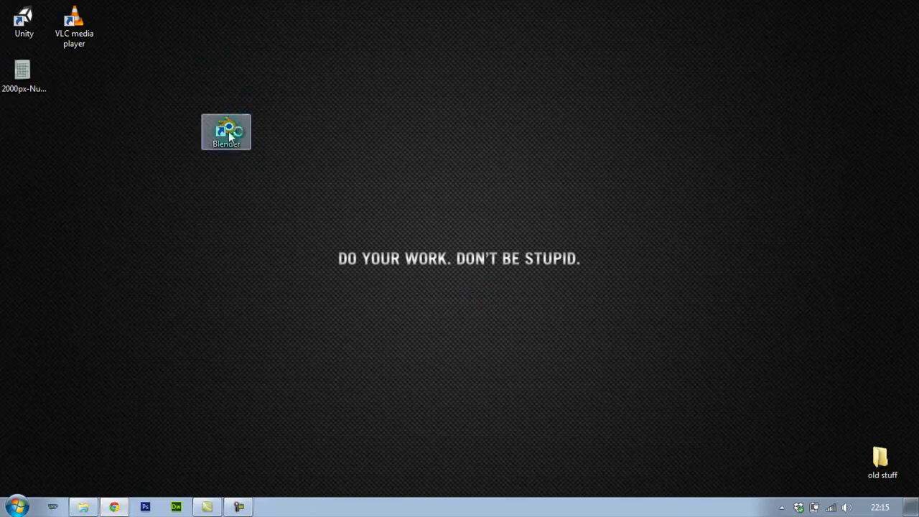
drag(252, 133, 176, 133)
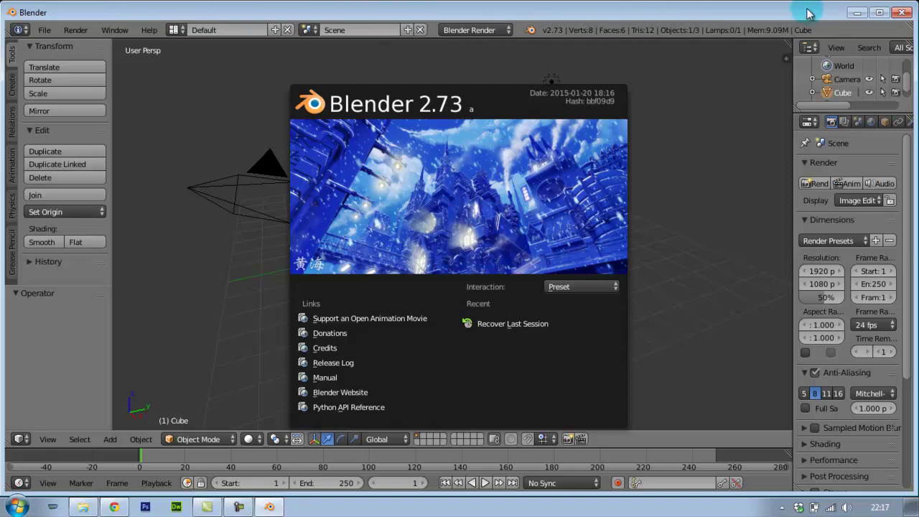
Minimize Blender, view the 2000px-Numpad.svg.png image in Photo Viewer, then close it
click(857, 13)
mouse_move(22, 72)
mouse_down()
mouse_move(316, 89)
mouse_move(427, 122)
mouse_up()
double_click(426, 122)
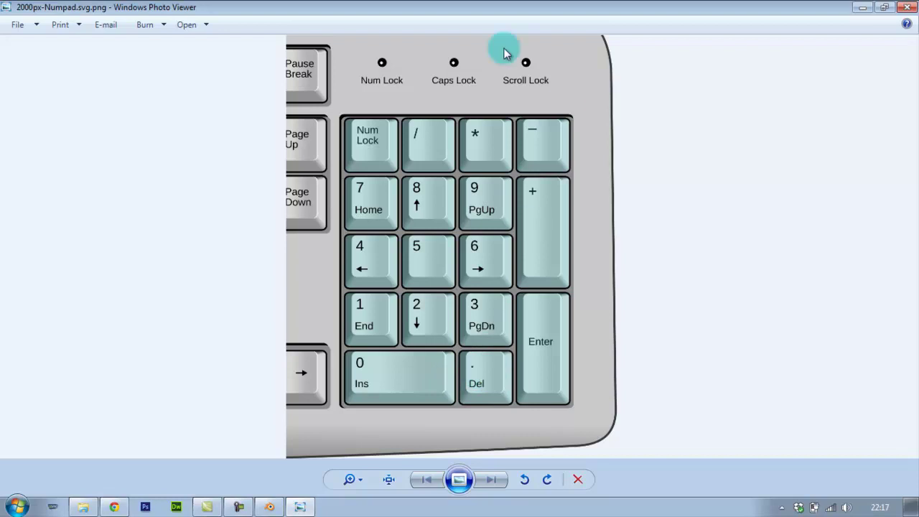
click(906, 9)
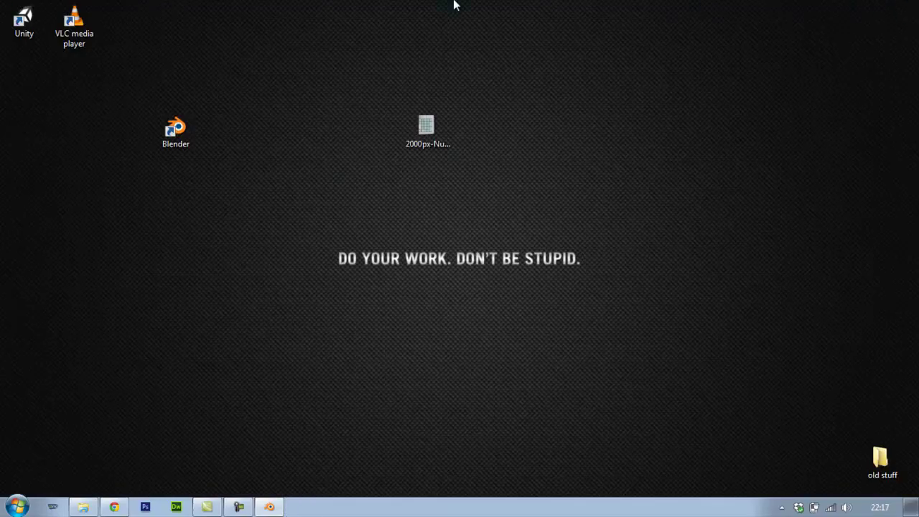
Bring Blender back up on the default scene and dismiss the splash screen
drag(190, 135, 374, 130)
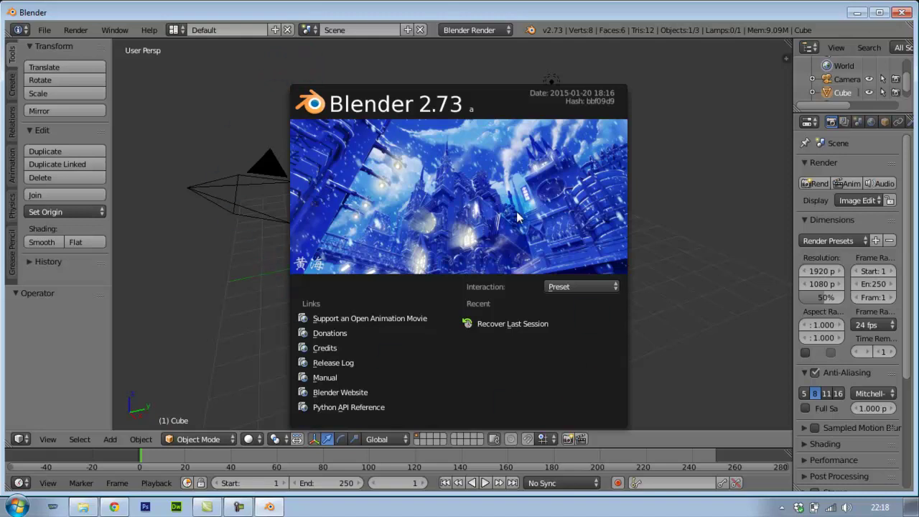
click(651, 314)
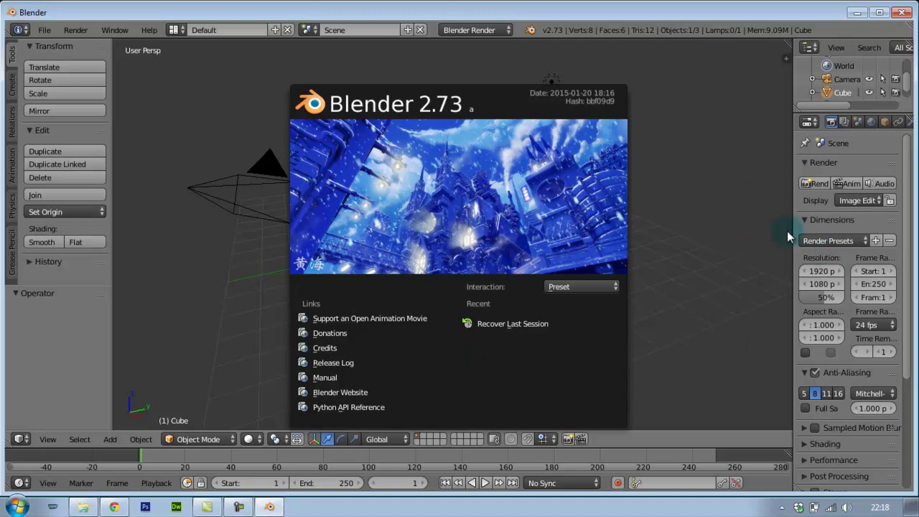
click(708, 113)
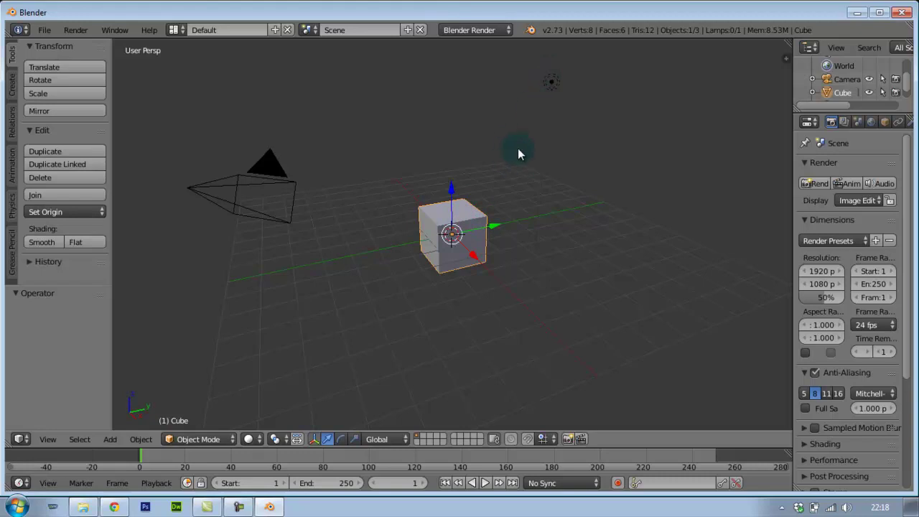
Select the lamp in the 3D viewport
right_click(554, 86)
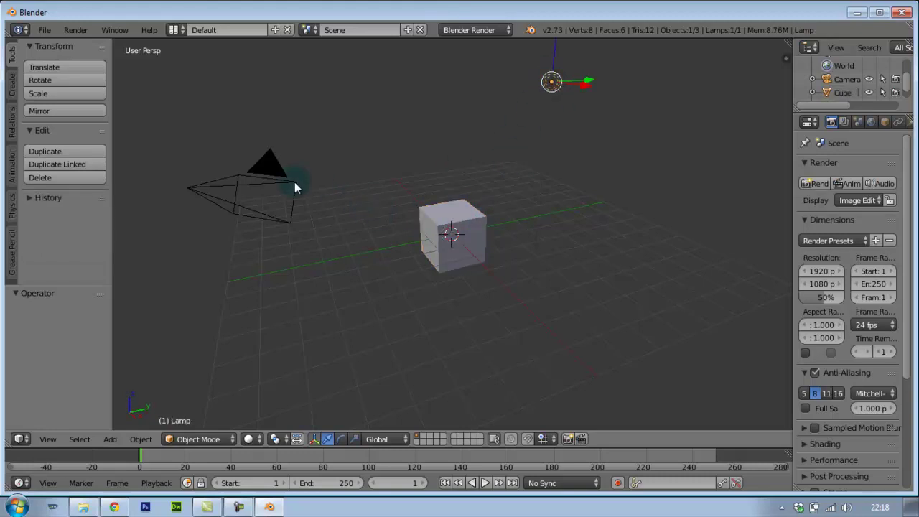
right_click(273, 164)
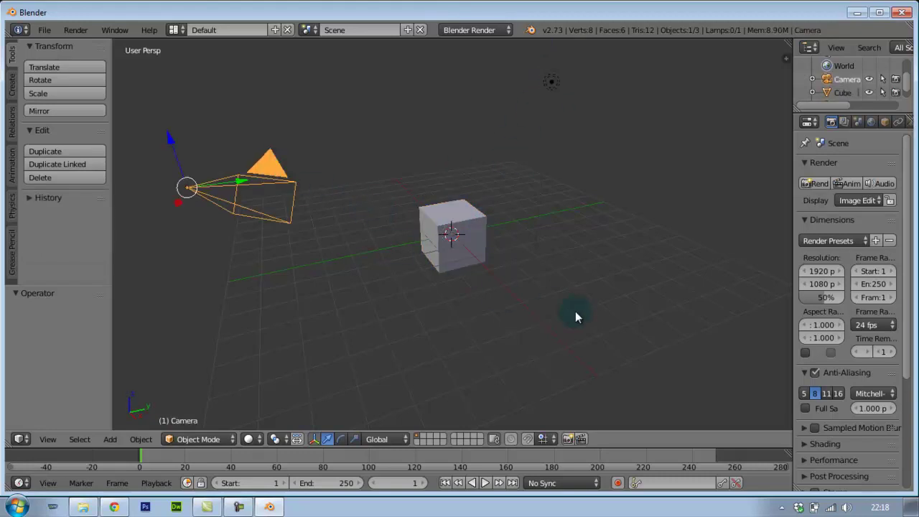
right_click(559, 85)
right_click(270, 164)
right_click(553, 87)
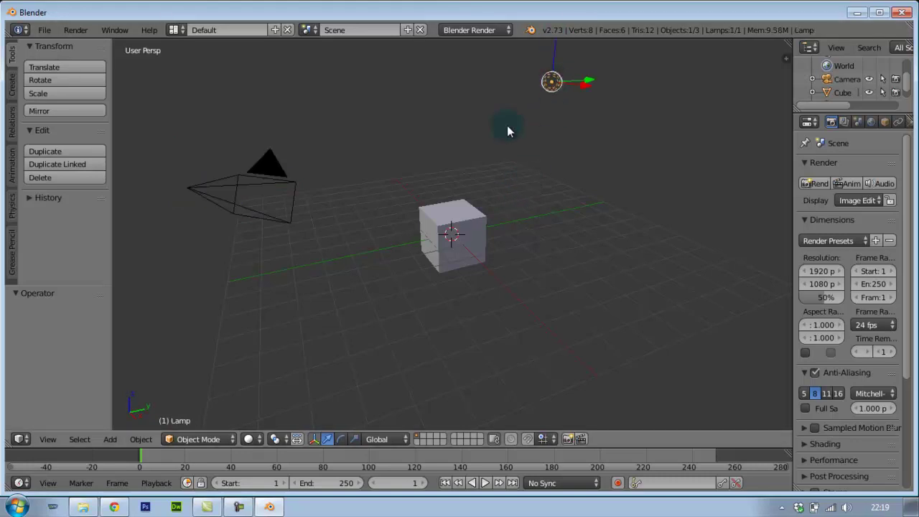
right_click(468, 219)
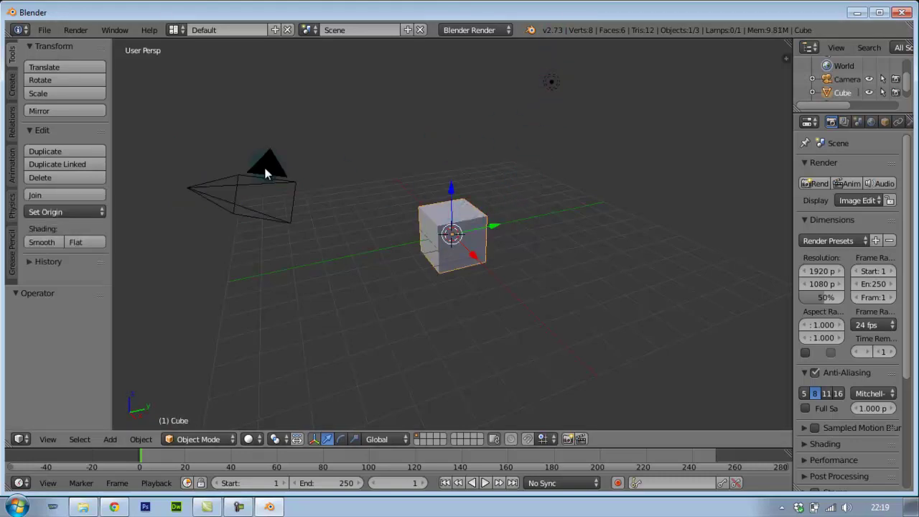
right_click(268, 170)
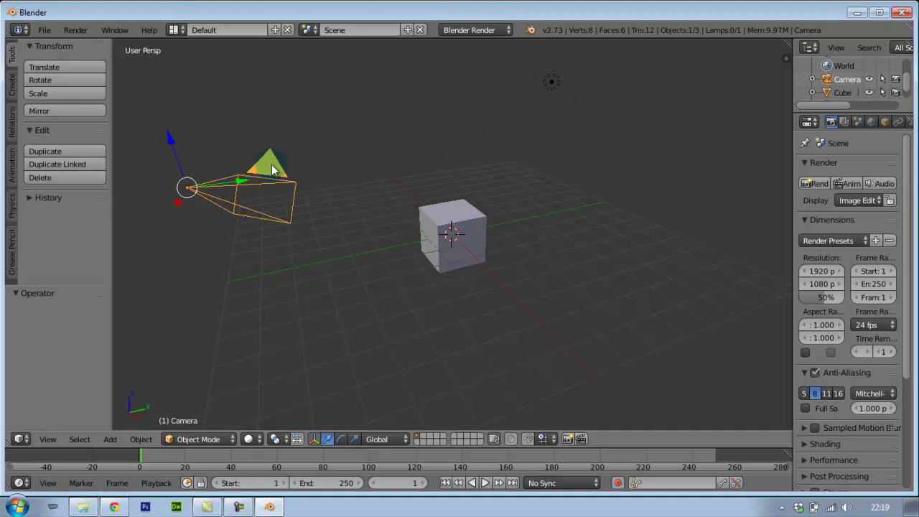
shift+right_click(472, 221)
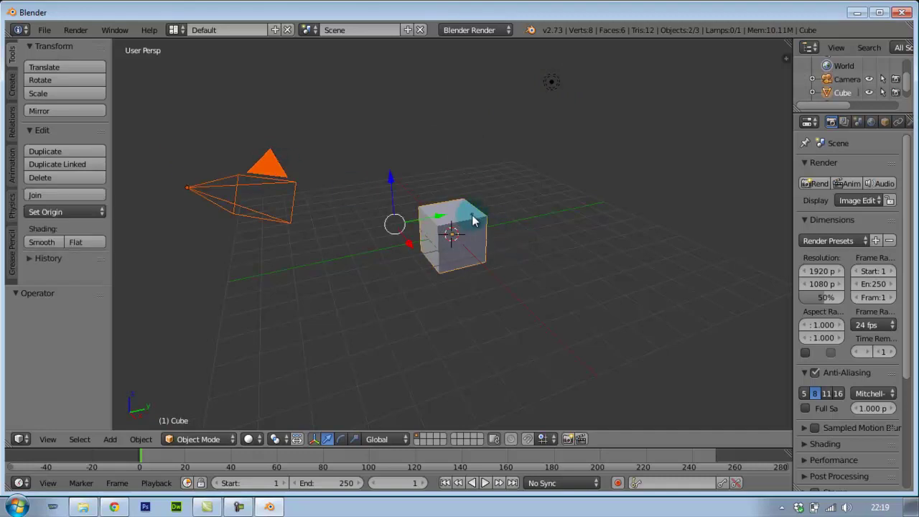
shift+right_click(550, 84)
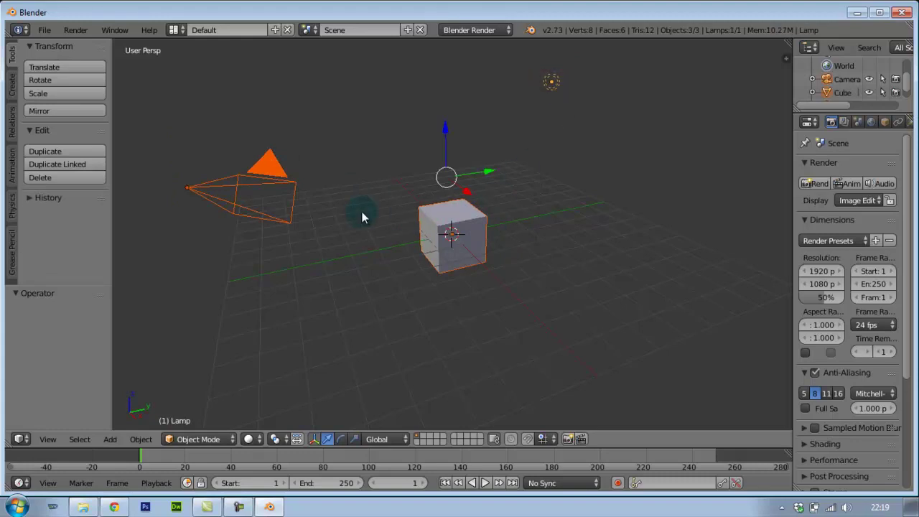
shift+right_click(553, 82)
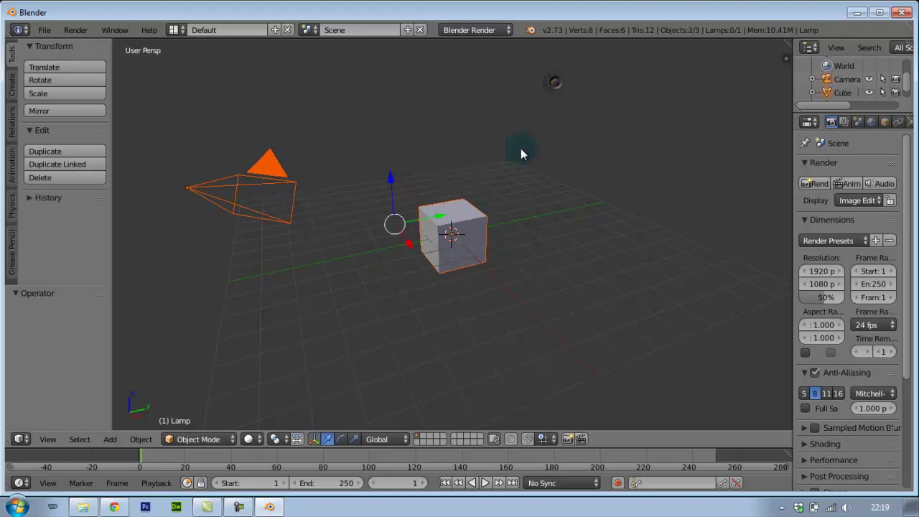
shift+right_click(467, 216)
shift+right_click(265, 160)
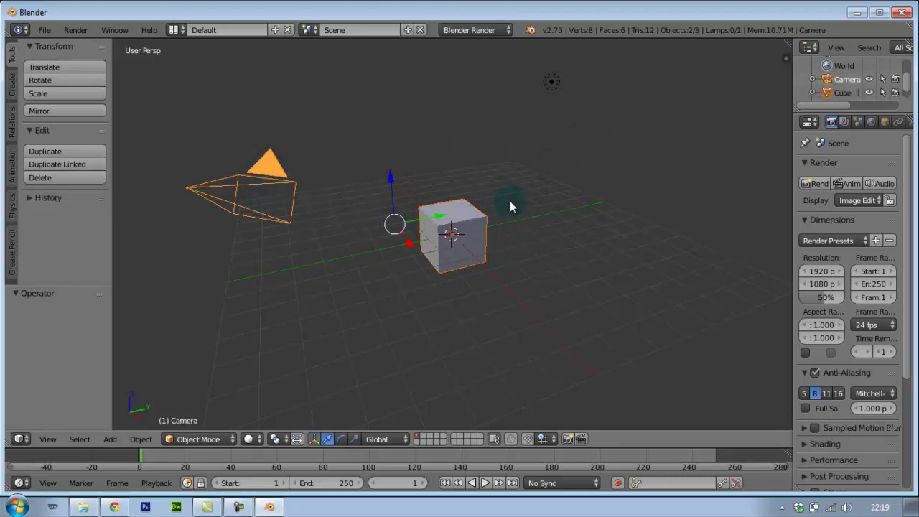
shift+right_click(477, 228)
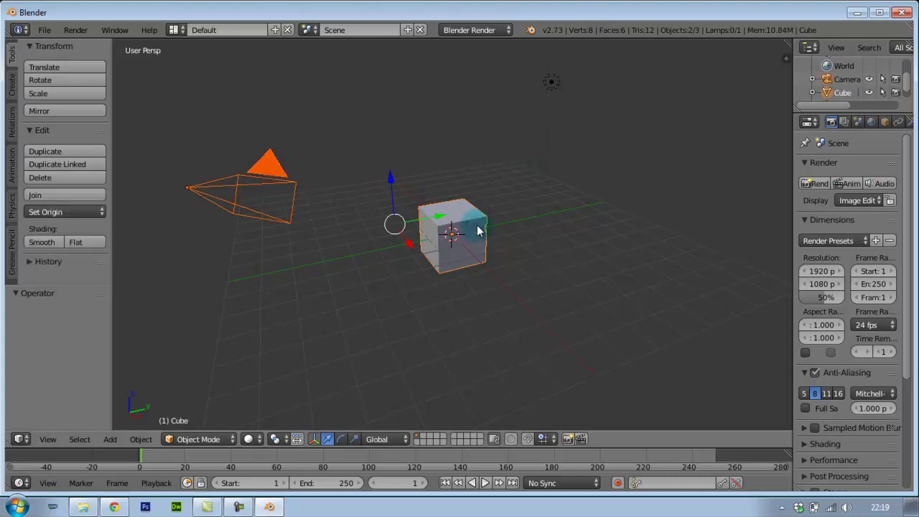
shift+right_click(476, 228)
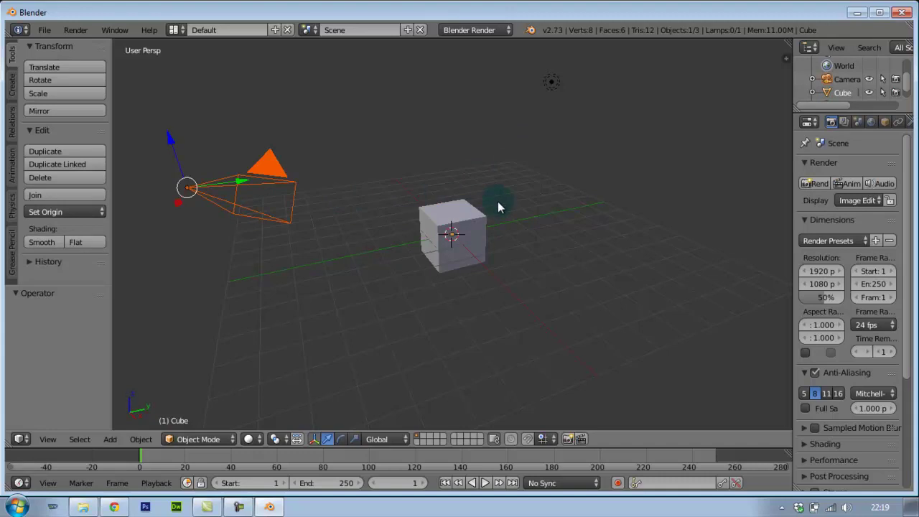
right_click(264, 163)
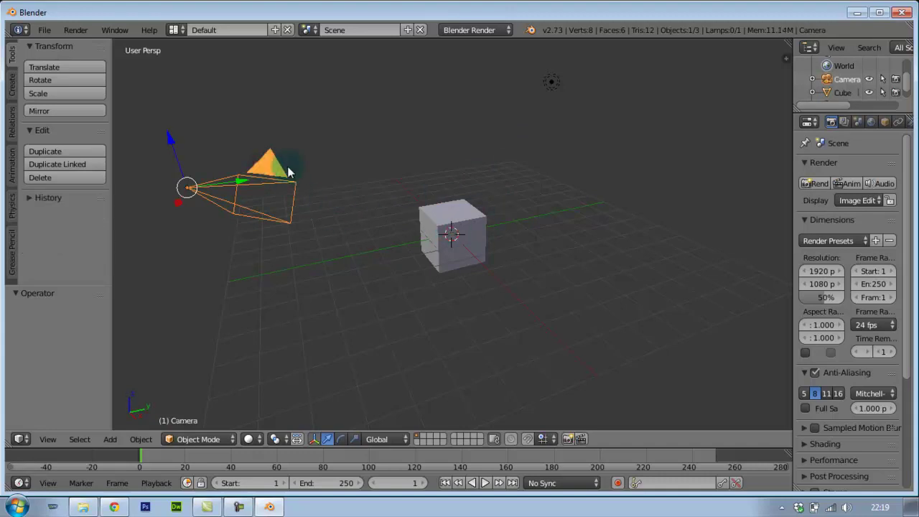
shift+right_click(462, 220)
shift+right_click(462, 216)
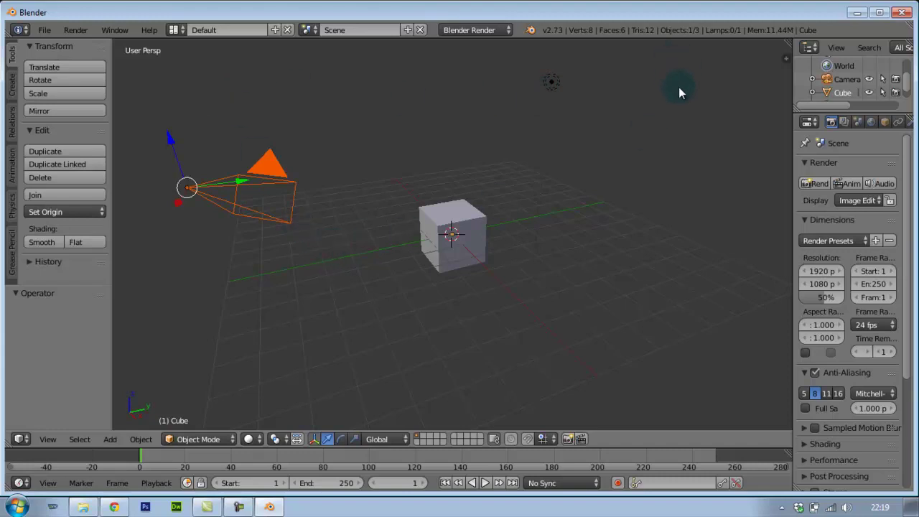
right_click(552, 81)
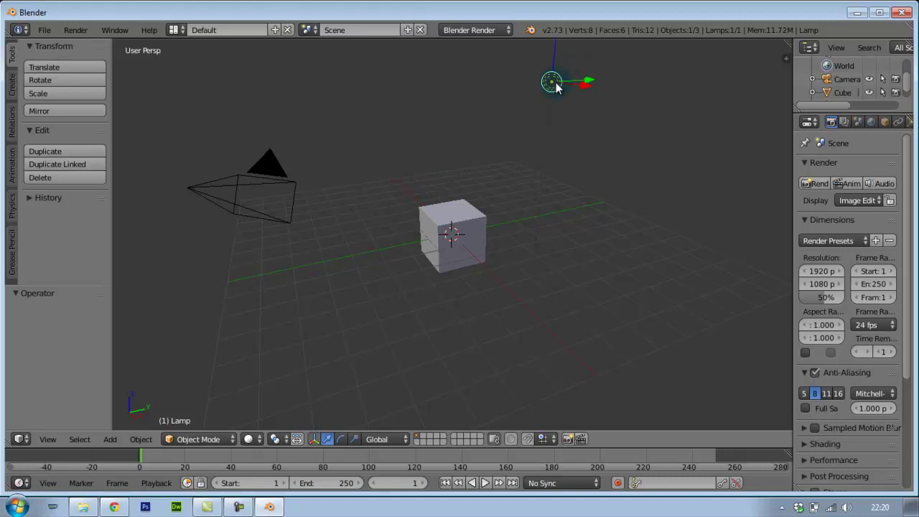
Delete the lamp and the camera so only the cube remains
key(x)
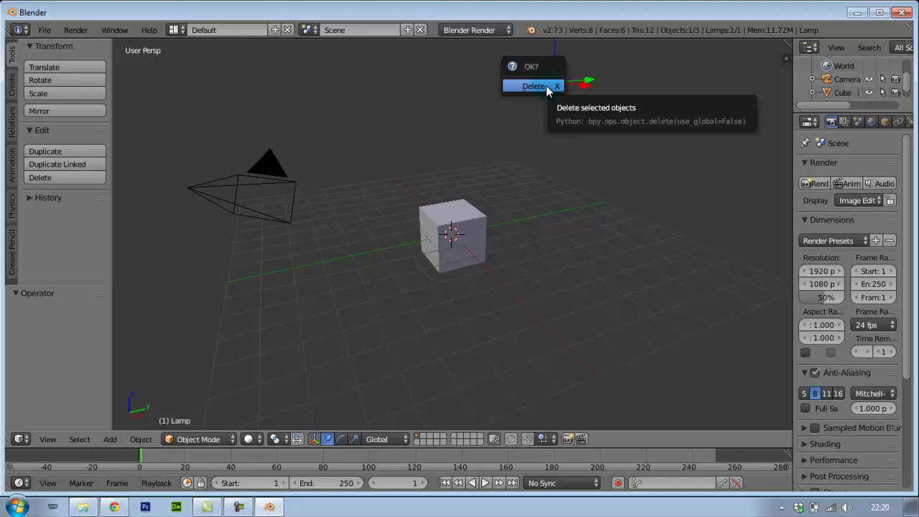
click(548, 87)
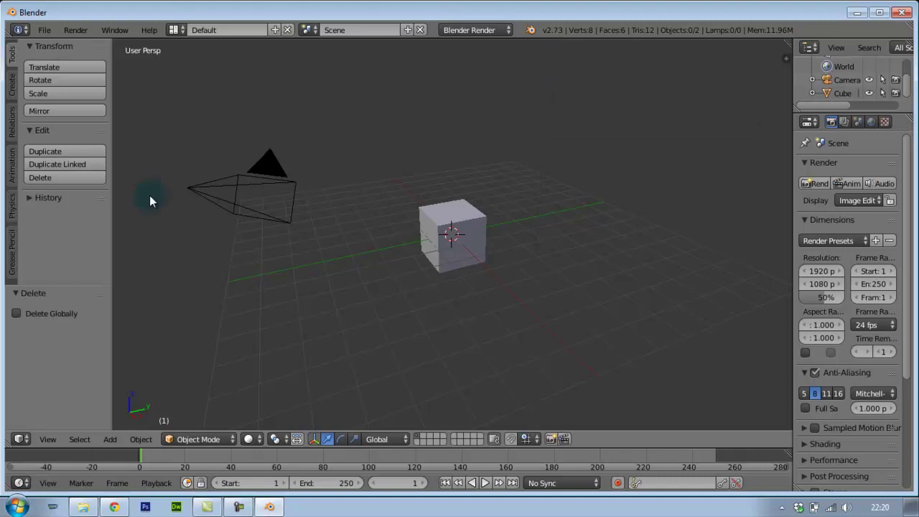
right_click(272, 172)
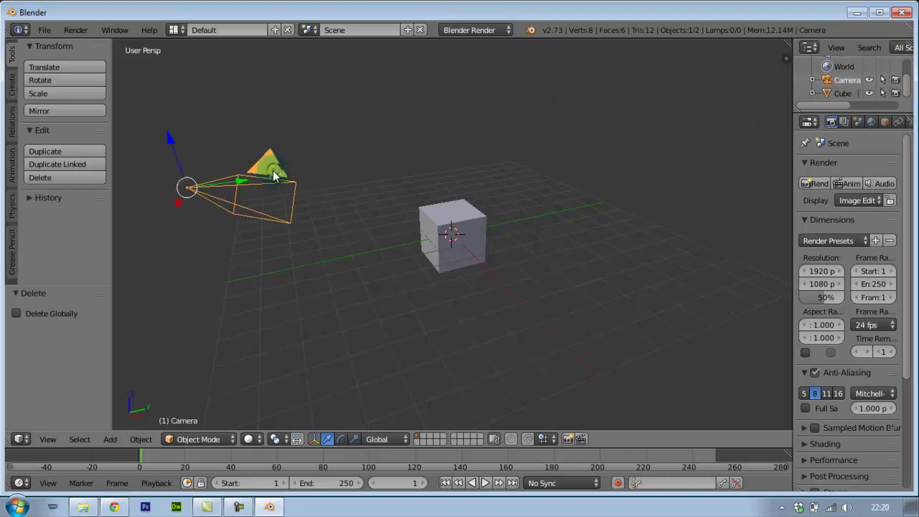
key(x)
click(331, 152)
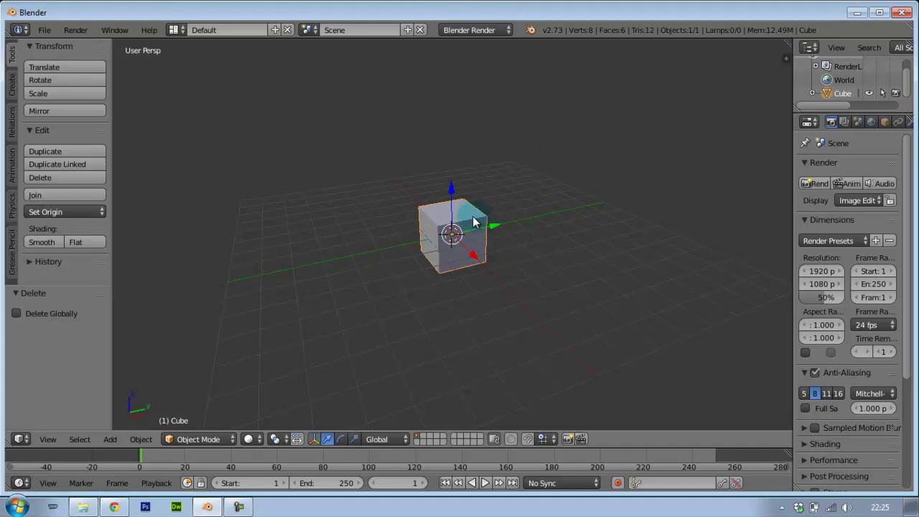
Toggle selection of the cube with A and right-click, ending with nothing selected
key(a)
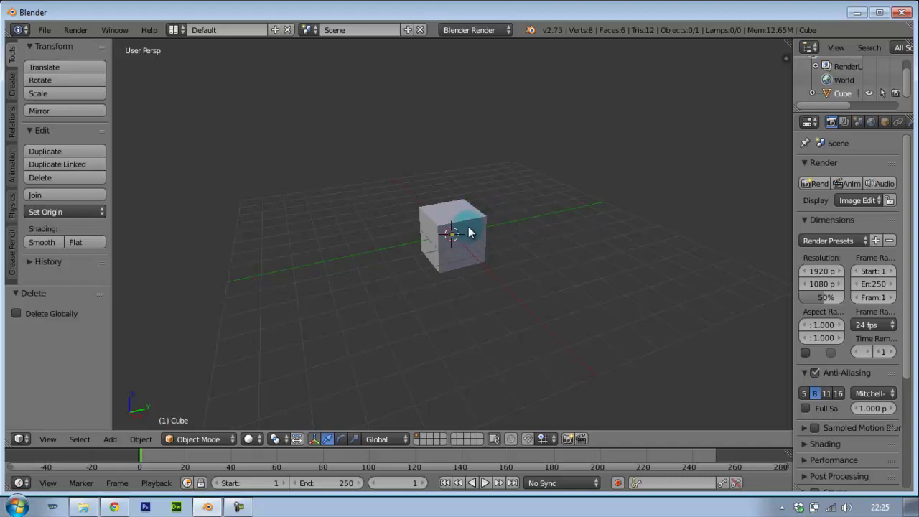
right_click(467, 225)
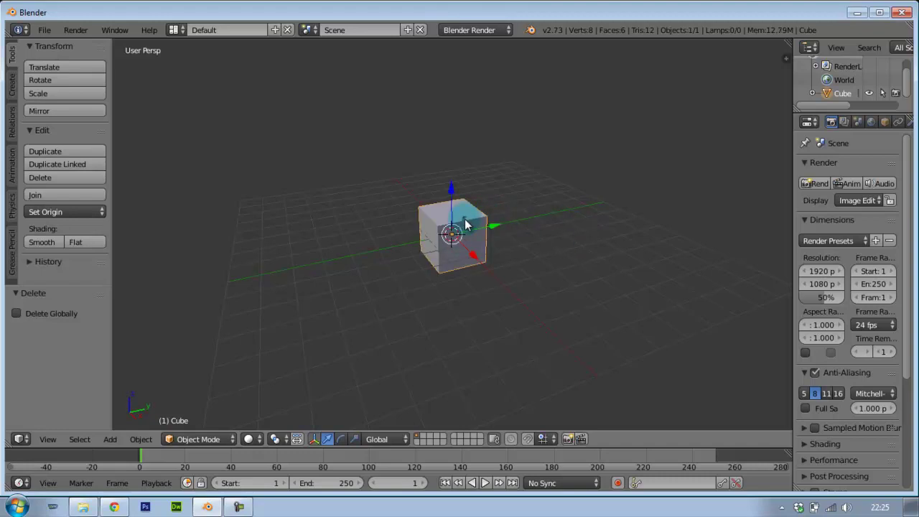
key(a)
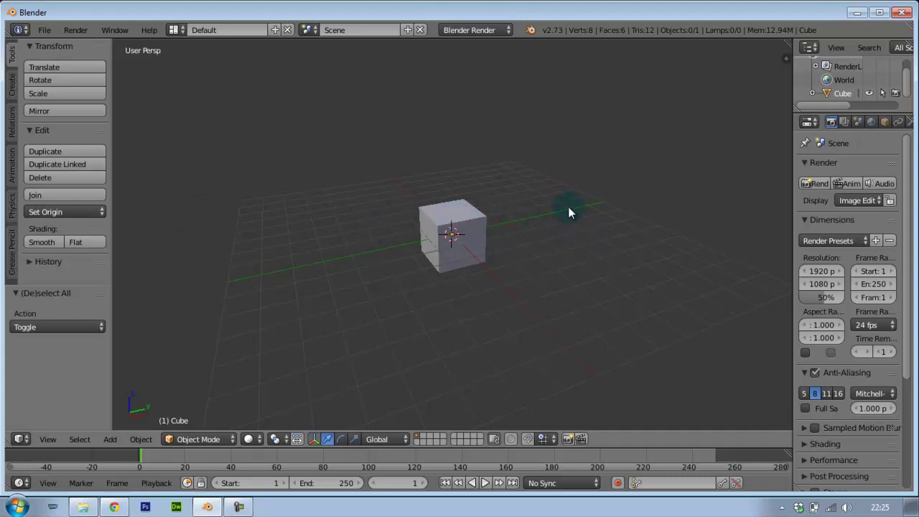
key(a)
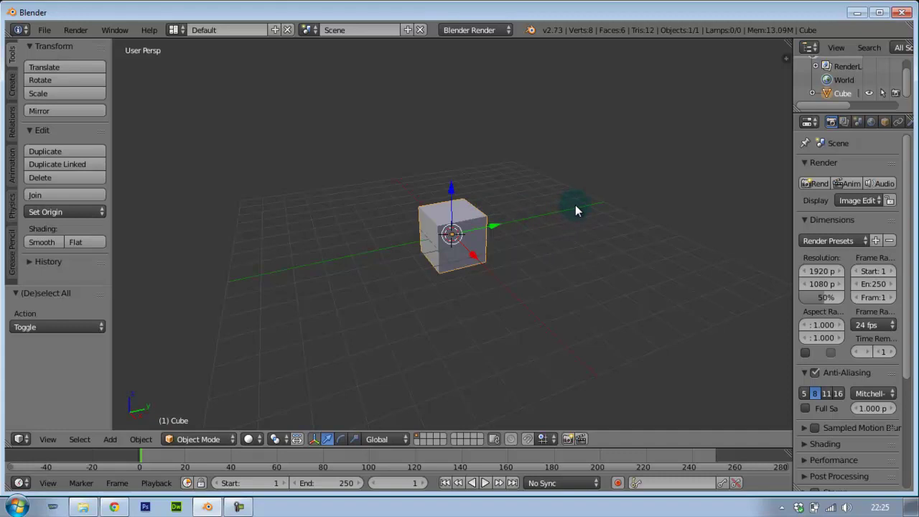
key(a)
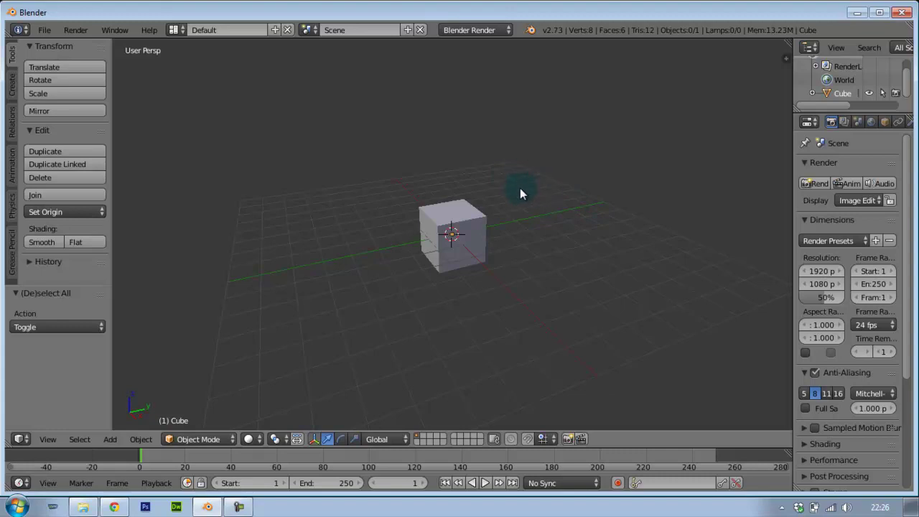
mouse_move(466, 194)
middle_down()
mouse_move(586, 215)
mouse_move(653, 184)
mouse_move(620, 158)
mouse_move(486, 156)
mouse_move(436, 206)
mouse_move(402, 273)
mouse_move(323, 259)
mouse_move(289, 170)
mouse_move(340, 186)
mouse_move(539, 203)
mouse_move(709, 191)
mouse_move(720, 226)
mouse_move(749, 219)
mouse_move(429, 215)
middle_up()
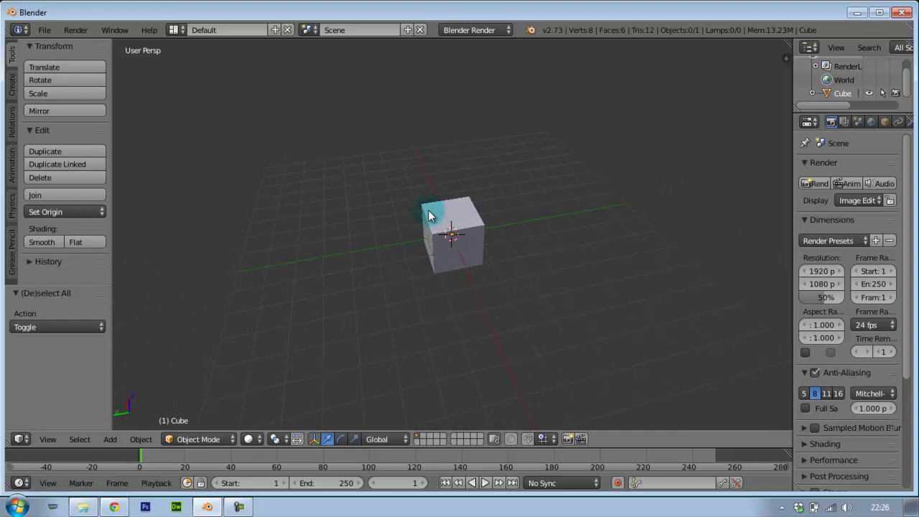
mouse_move(634, 228)
middle_down()
mouse_move(534, 221)
mouse_move(433, 176)
mouse_move(492, 173)
mouse_move(556, 228)
mouse_move(686, 245)
mouse_move(736, 173)
mouse_move(680, 133)
mouse_move(529, 154)
mouse_move(513, 206)
mouse_move(609, 252)
mouse_move(454, 244)
middle_up()
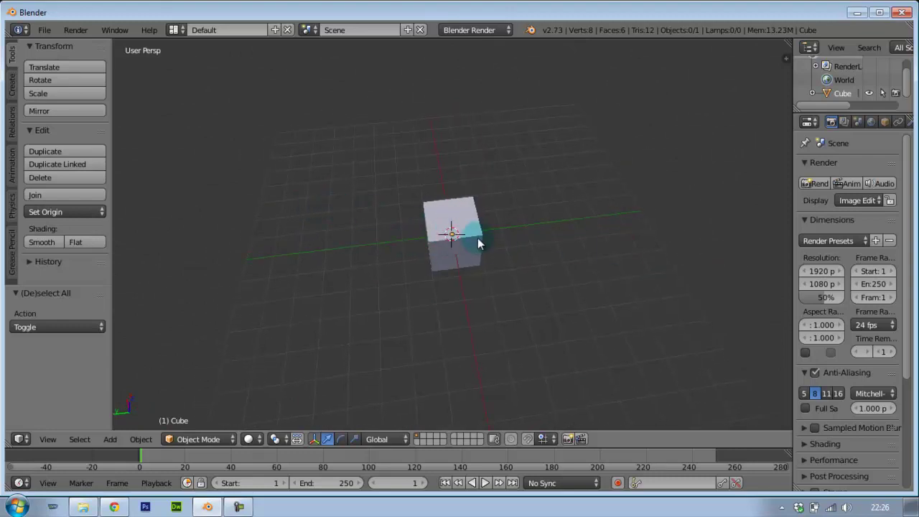
scroll(485, 266, up, 3)
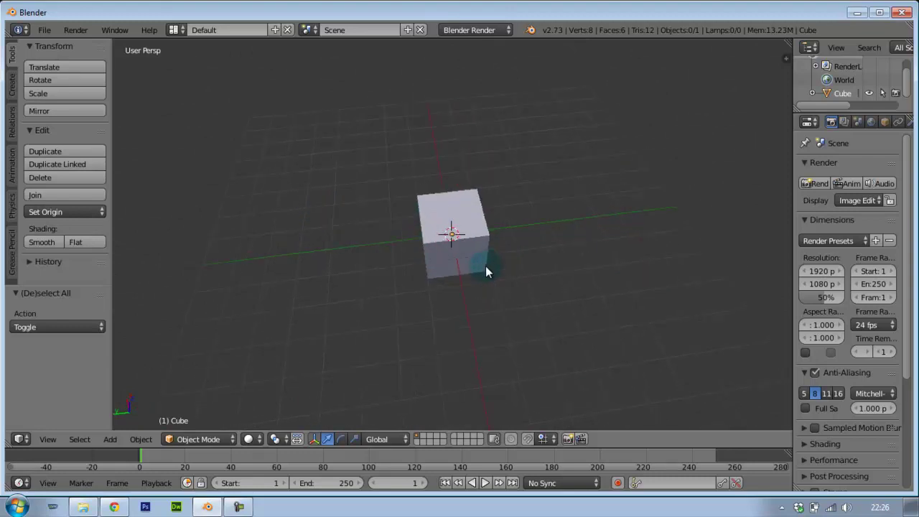
scroll(484, 265, down, 4)
scroll(482, 269, up, 1)
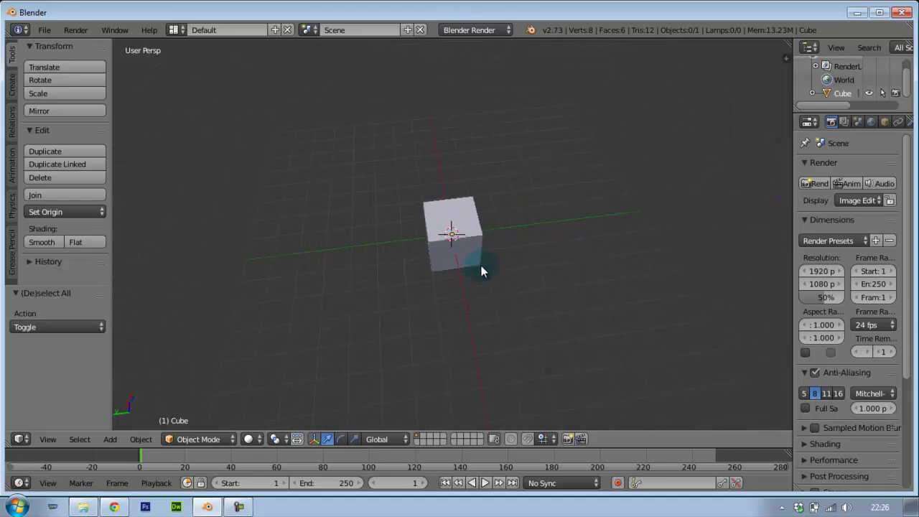
scroll(482, 267, up, 3)
scroll(506, 256, down, 5)
scroll(506, 255, up, 2)
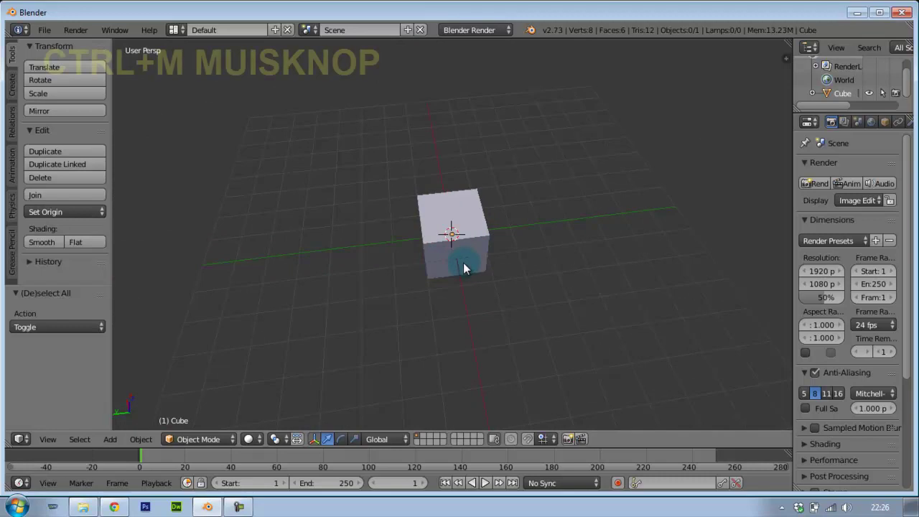
Pan the cube to the right edge, select it, and try framing it with numpad period
mouse_move(462, 257)
ctrl+middle_down()
mouse_move(433, 258)
mouse_move(475, 344)
mouse_move(460, 267)
mouse_move(464, 139)
mouse_move(478, 253)
mouse_move(462, 234)
ctrl+middle_up()
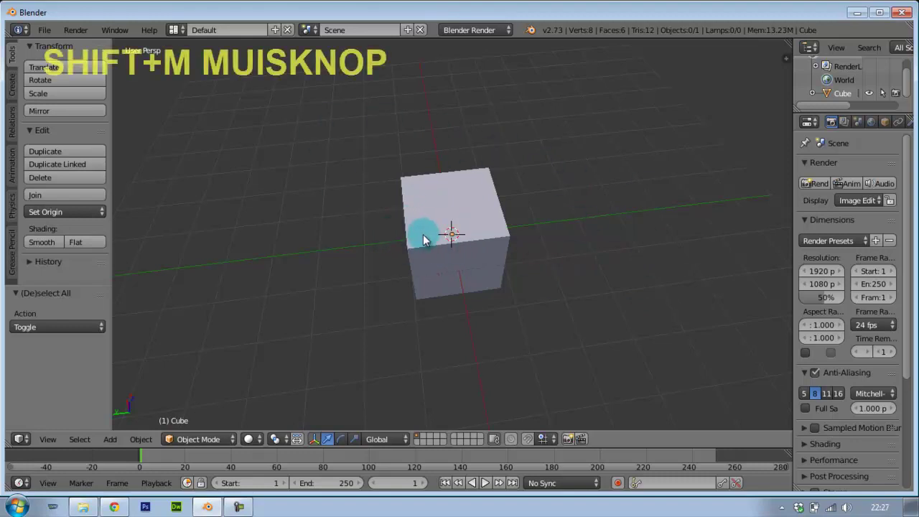
mouse_move(369, 217)
shift+middle_down()
mouse_move(444, 199)
mouse_move(365, 197)
mouse_move(273, 222)
mouse_move(663, 246)
mouse_move(240, 198)
mouse_move(667, 191)
mouse_move(620, 143)
mouse_move(663, 146)
mouse_move(666, 184)
shift+middle_up()
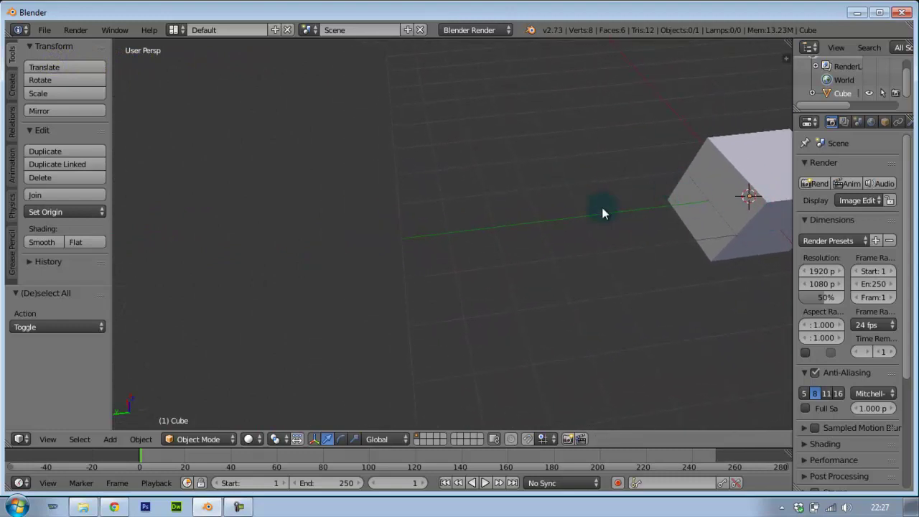
mouse_move(417, 218)
shift+middle_down()
mouse_move(572, 308)
mouse_move(614, 245)
mouse_move(515, 218)
shift+middle_up()
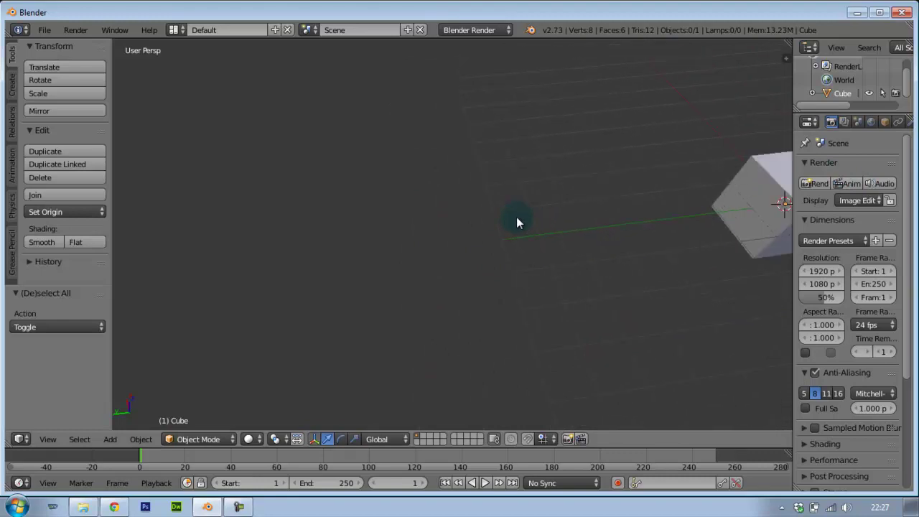
mouse_move(411, 214)
shift+middle_down()
mouse_move(540, 248)
mouse_move(503, 240)
shift+middle_up()
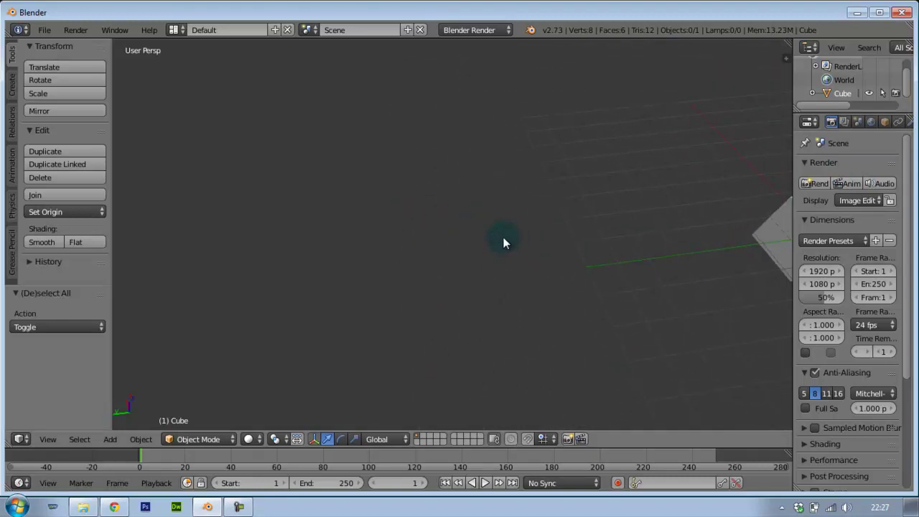
right_click(778, 234)
key(KP_Decimal)
Open User Preferences from the File menu and go to the Input settings
click(44, 33)
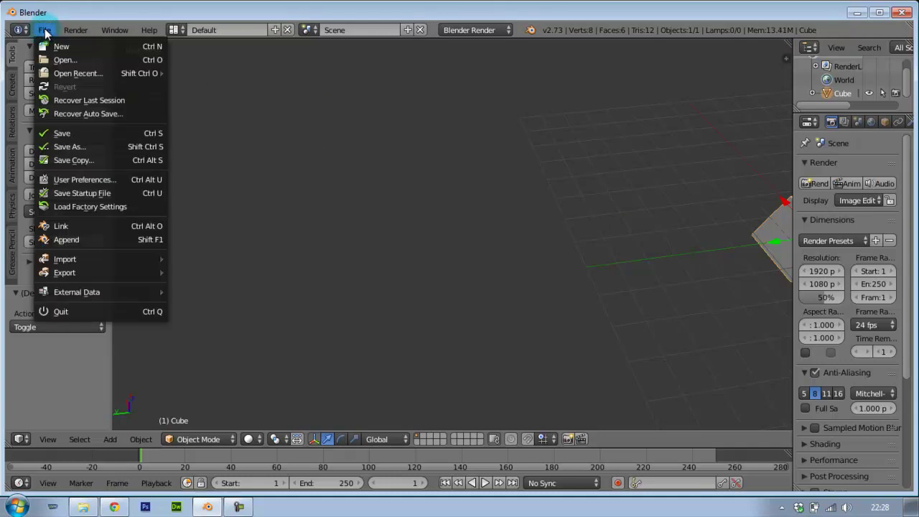
click(93, 181)
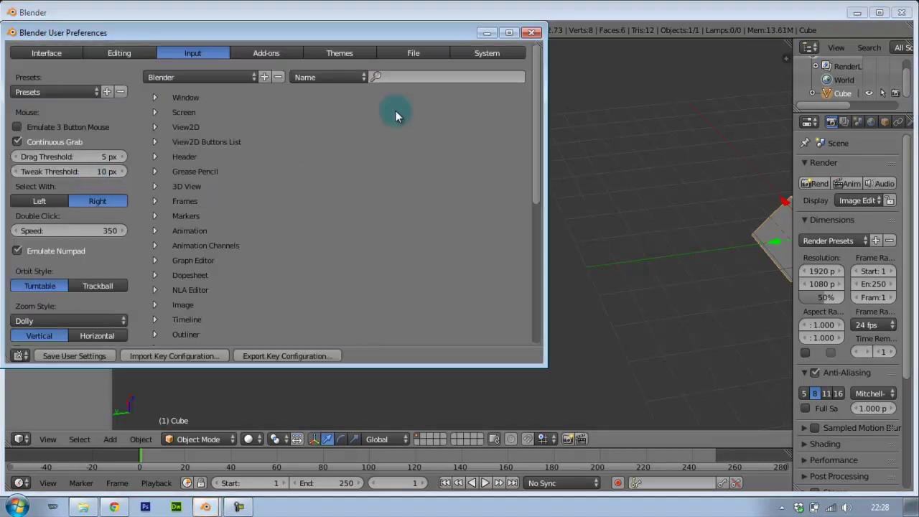
mouse_move(306, 36)
mouse_down()
mouse_move(523, 26)
mouse_move(517, 58)
mouse_up()
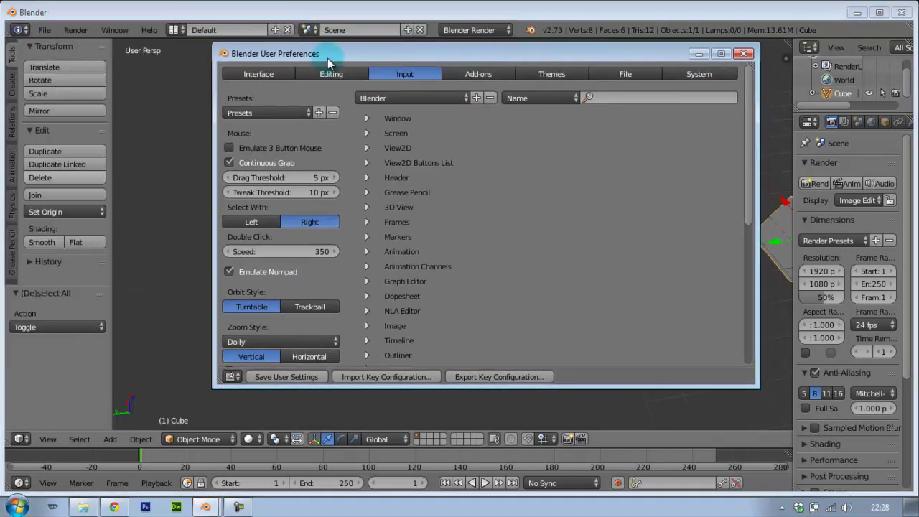
click(250, 72)
click(334, 76)
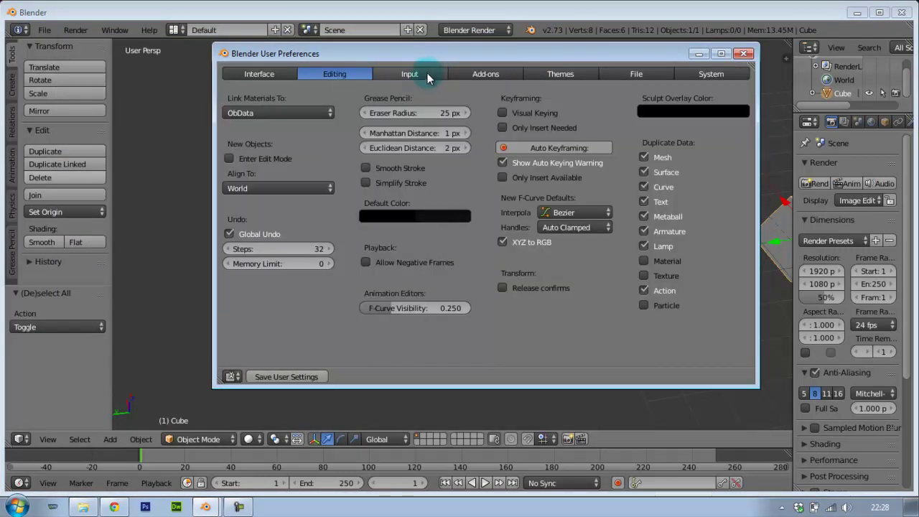
click(424, 74)
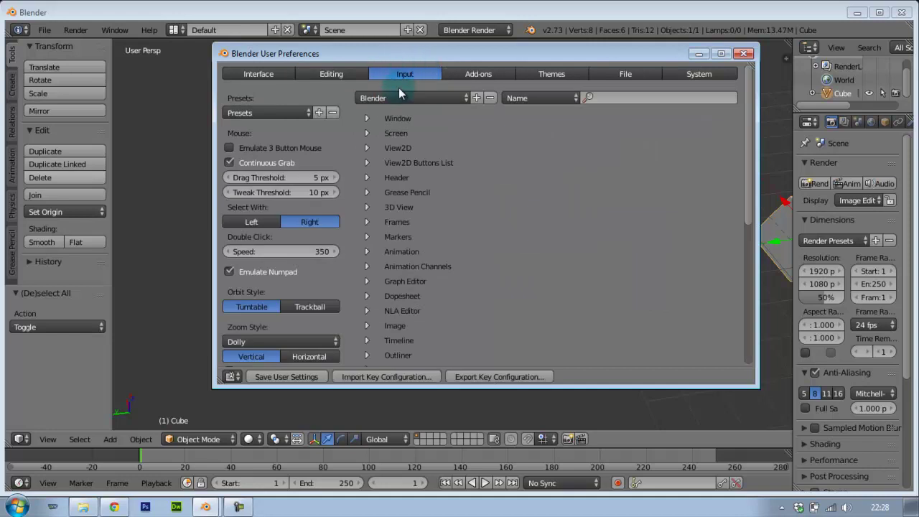
Enable Emulate Numpad, save user settings, close preferences and minimize Blender
click(230, 272)
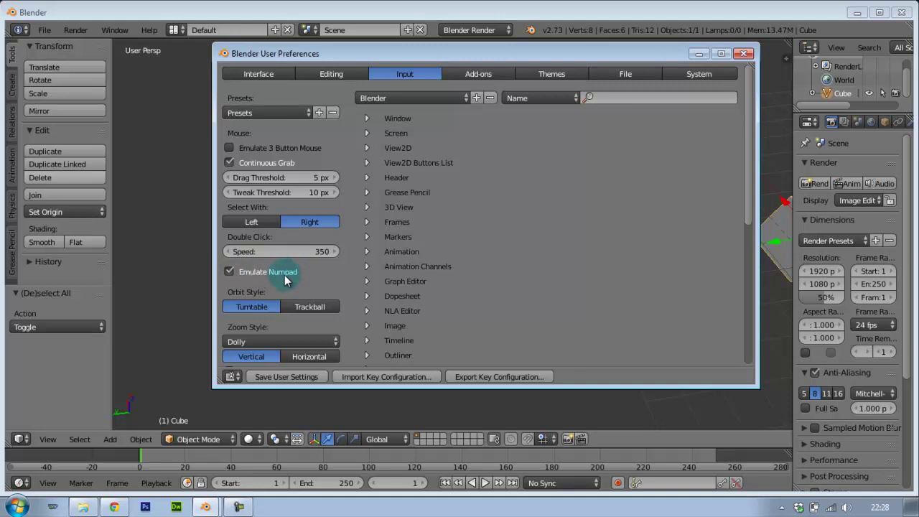
click(282, 379)
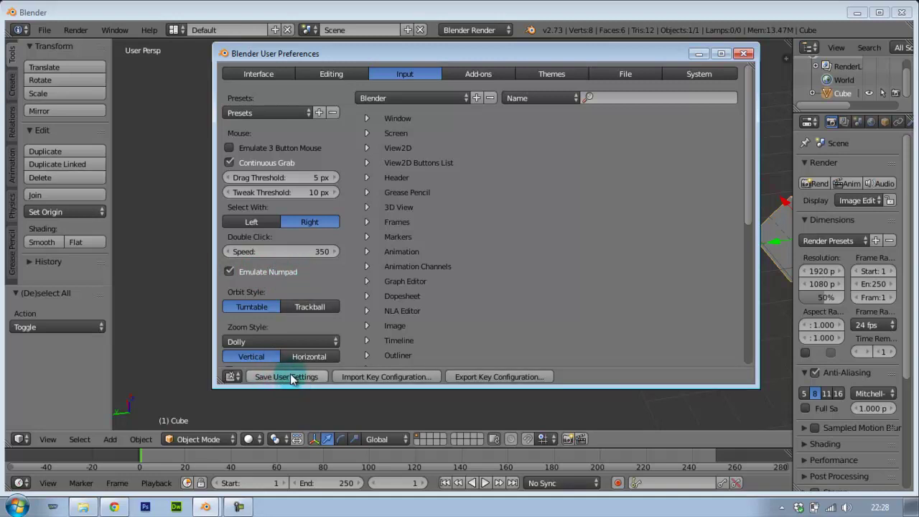
click(292, 379)
click(293, 377)
click(744, 53)
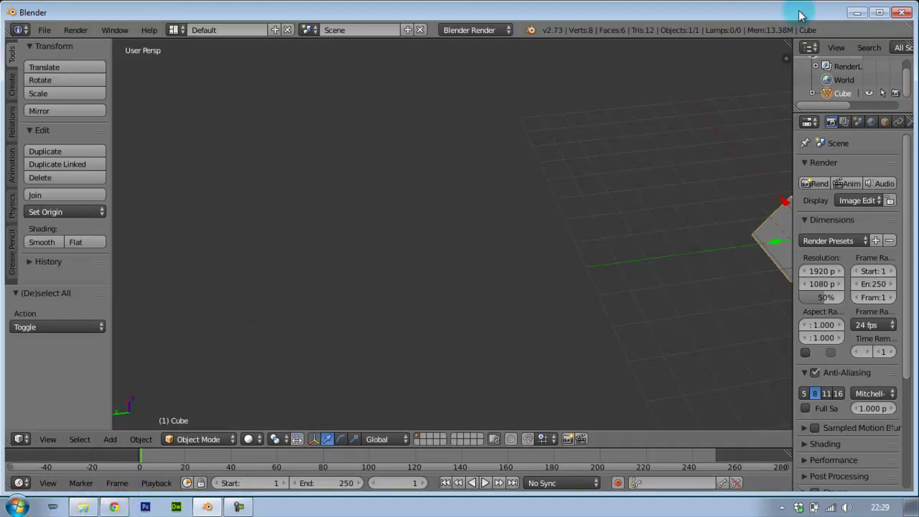
click(857, 12)
View the 2000px-Numpad.svg.png keypad image in Photo Viewer, then return to Blender
double_click(443, 145)
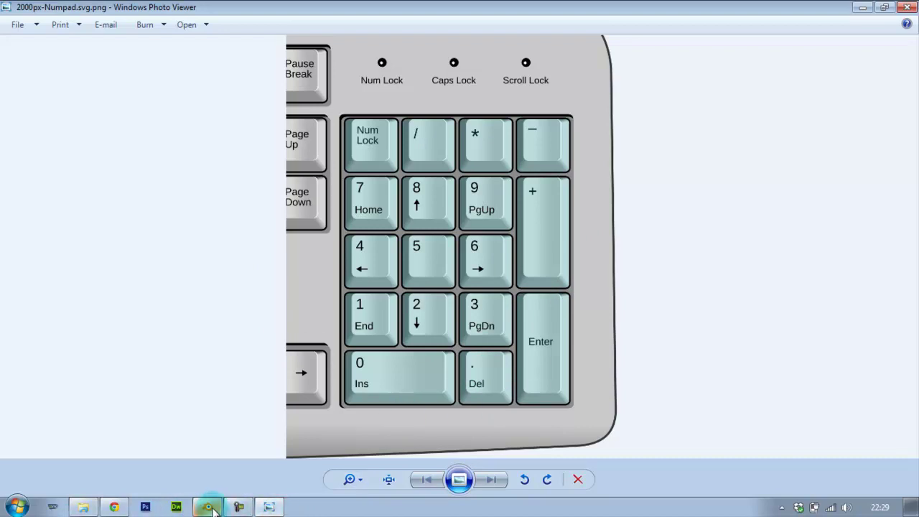
click(241, 505)
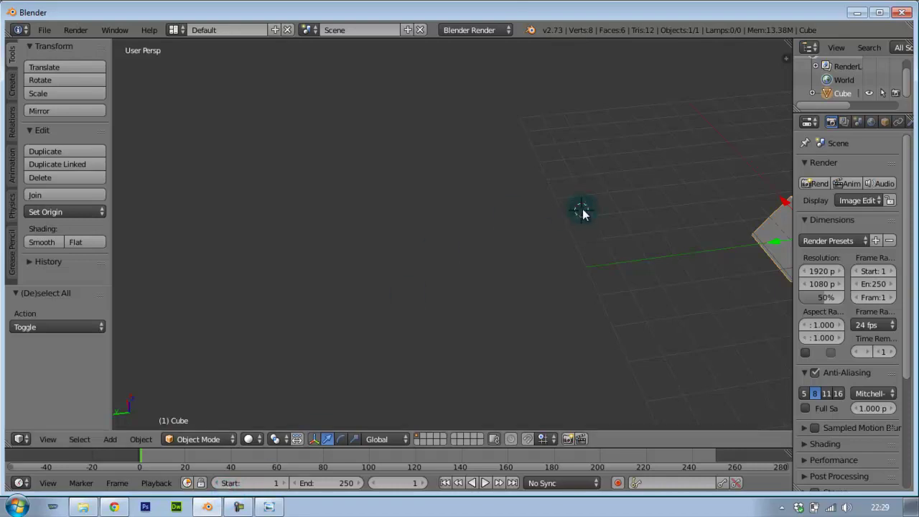
Isolate the cube in local view and orbit to a near-front view of it
key(KP_Divide)
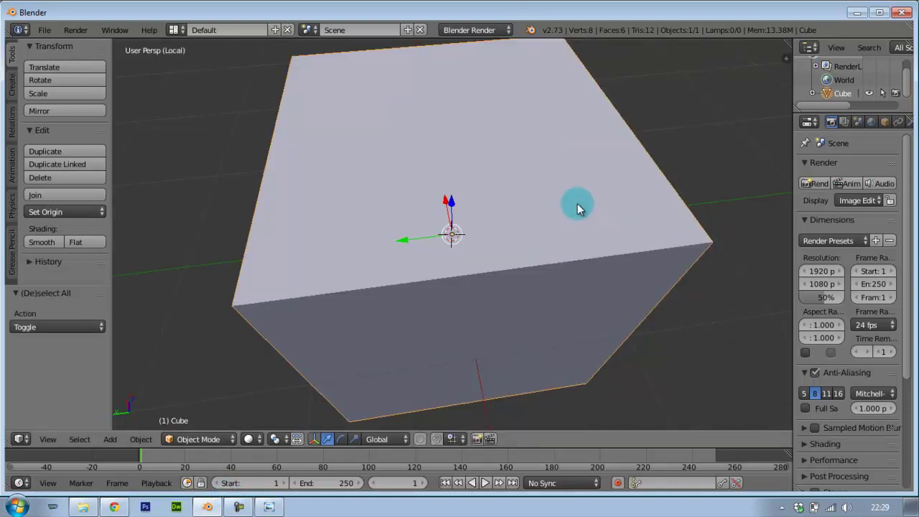
scroll(581, 209, down, 1)
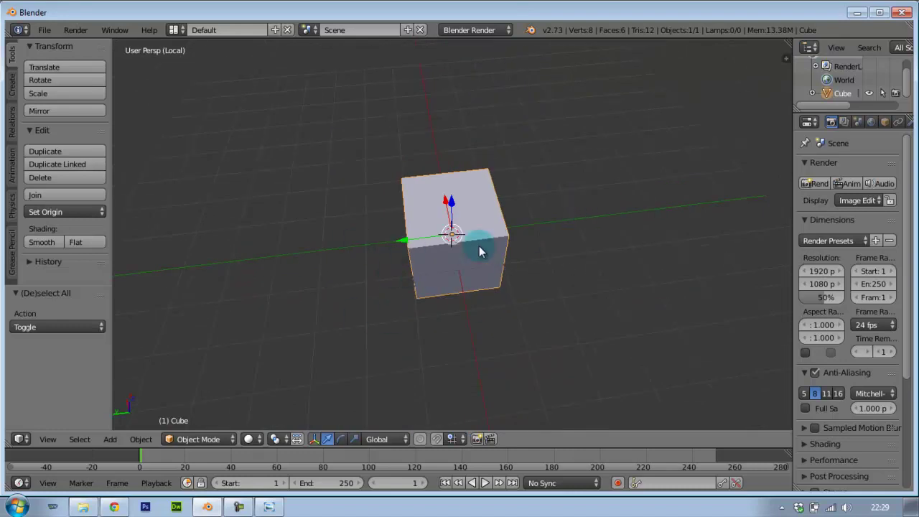
mouse_move(354, 246)
middle_down()
mouse_move(476, 242)
mouse_move(549, 216)
mouse_move(455, 224)
mouse_move(342, 199)
mouse_move(531, 211)
middle_up()
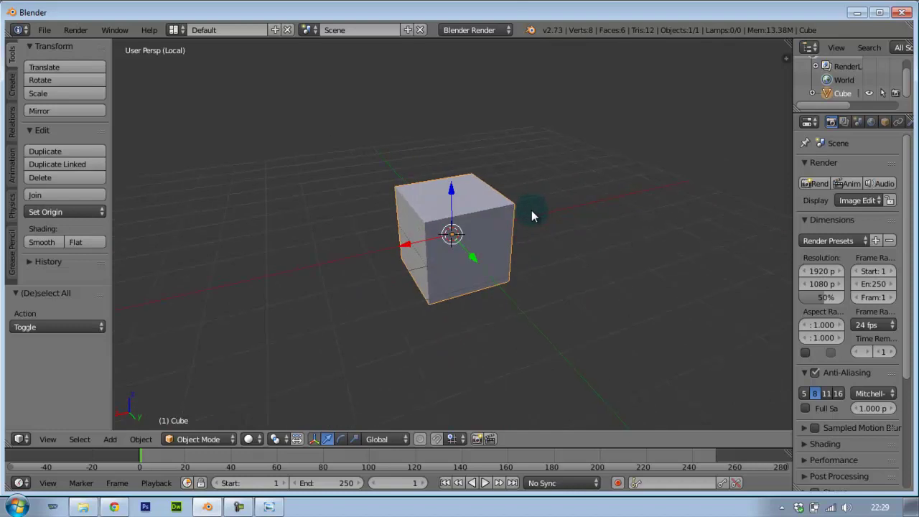
mouse_move(334, 250)
middle_down()
mouse_move(484, 262)
mouse_move(600, 257)
mouse_move(280, 249)
mouse_move(298, 261)
mouse_move(515, 268)
mouse_move(527, 217)
mouse_move(509, 228)
mouse_move(550, 304)
mouse_move(359, 314)
mouse_move(358, 241)
middle_up()
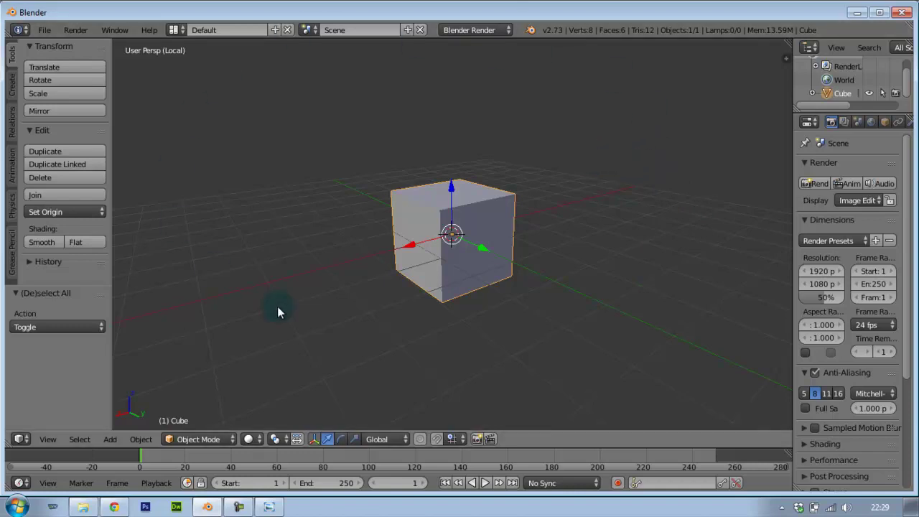
mouse_move(359, 261)
middle_down()
mouse_move(554, 263)
mouse_move(574, 281)
mouse_move(482, 283)
mouse_move(406, 229)
mouse_move(362, 222)
mouse_move(304, 266)
mouse_move(420, 283)
mouse_move(471, 277)
mouse_move(453, 251)
mouse_move(443, 253)
mouse_move(559, 289)
mouse_move(596, 277)
mouse_move(444, 276)
mouse_move(424, 225)
mouse_move(431, 253)
mouse_move(446, 255)
middle_up()
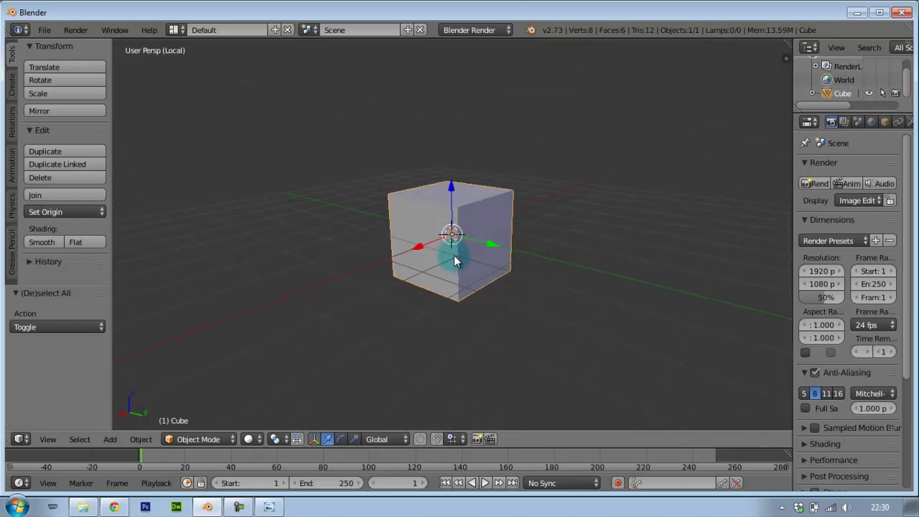
scroll(439, 281, up, 4)
mouse_move(634, 288)
middle_down()
mouse_move(400, 175)
mouse_move(523, 310)
middle_up()
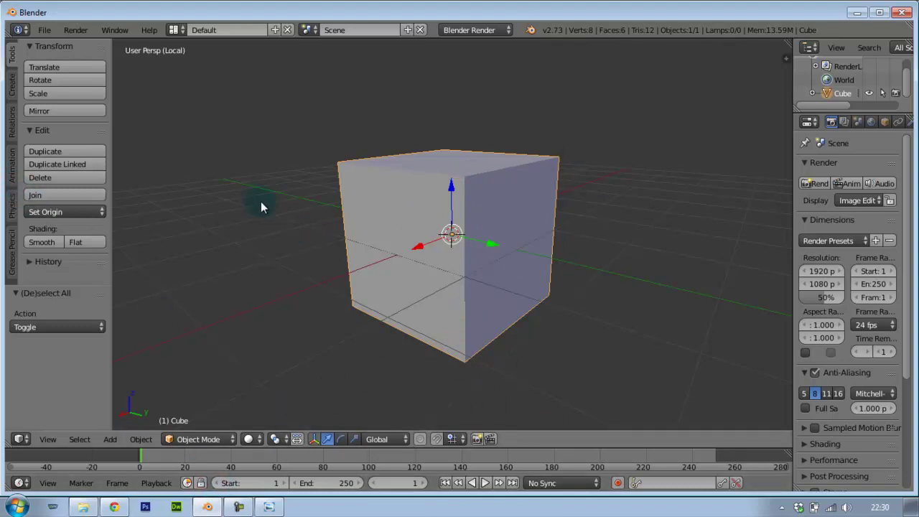
mouse_move(273, 195)
middle_down()
mouse_move(341, 212)
mouse_move(417, 203)
mouse_move(380, 225)
mouse_move(242, 196)
mouse_move(249, 189)
middle_up()
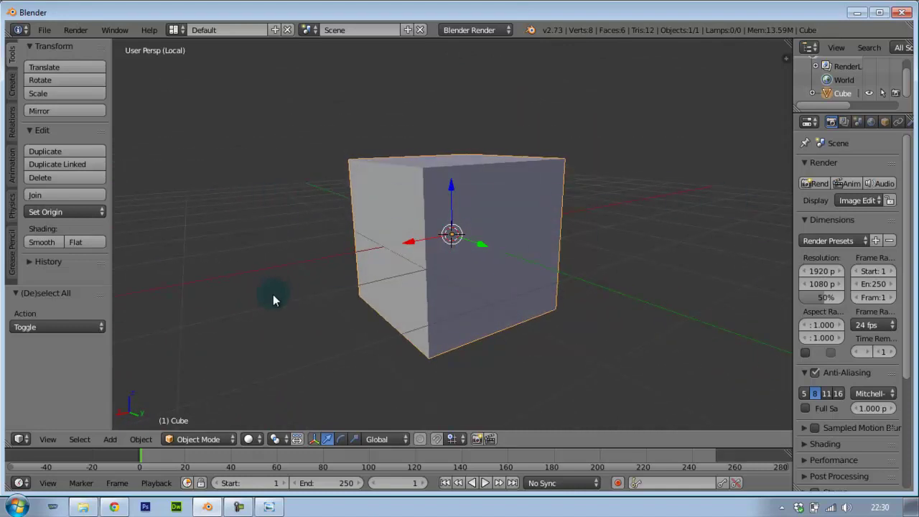
Place the 3D cursor on the grid to the right of the cube
click(701, 250)
click(229, 175)
click(436, 116)
click(679, 341)
click(599, 350)
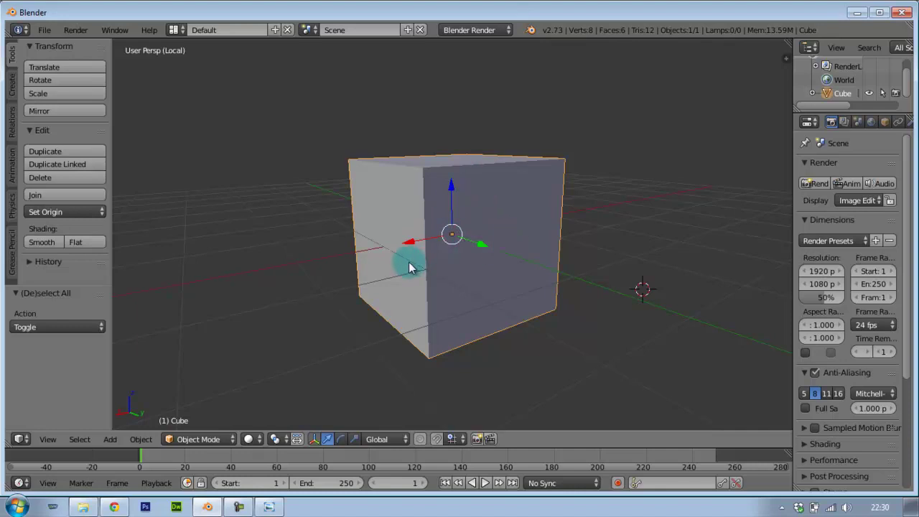
Set the pivot point to 3D Cursor and move the cube -0.575 along X
click(274, 440)
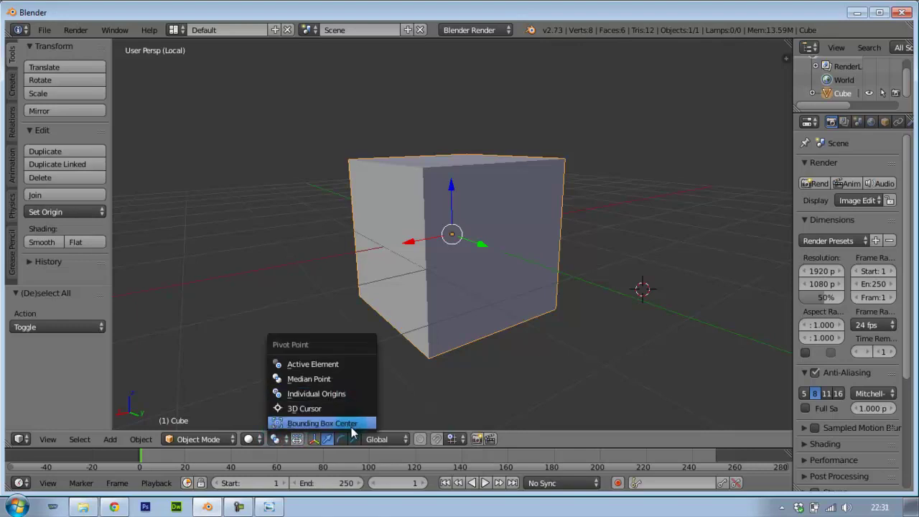
click(302, 409)
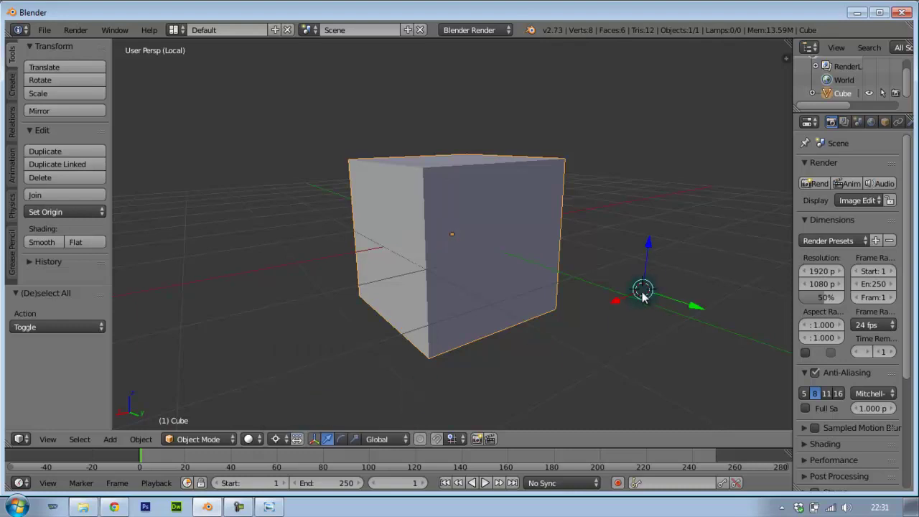
mouse_move(619, 298)
mouse_down()
mouse_move(648, 294)
mouse_move(651, 318)
mouse_up()
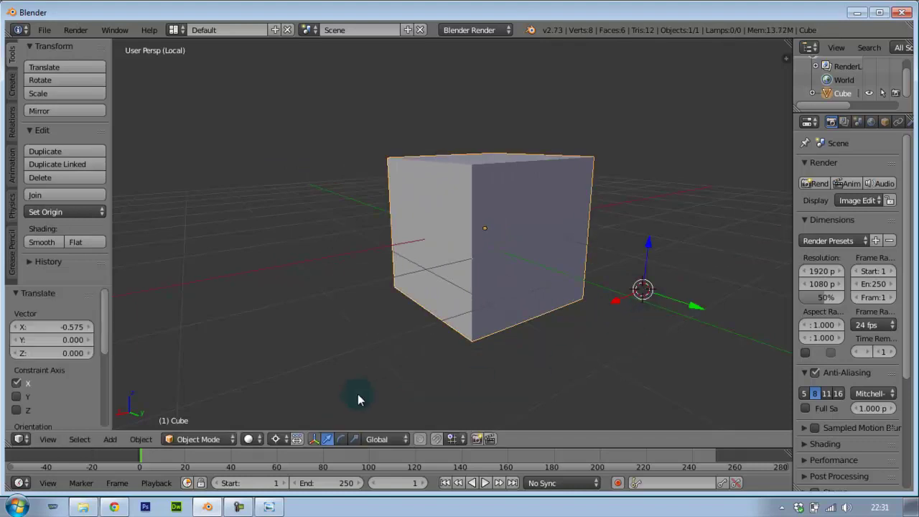
Switch the manipulator to rotate, test a rotation about the cursor, and undo it
click(312, 439)
click(312, 440)
click(341, 439)
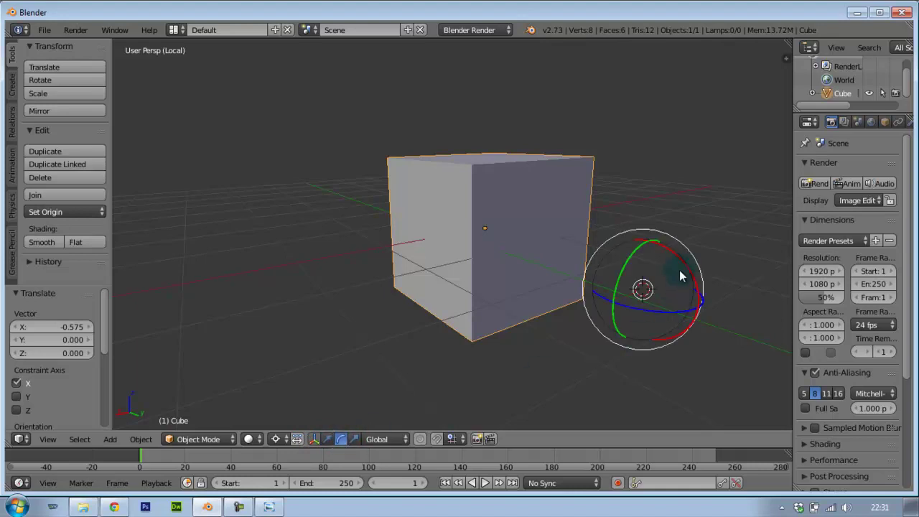
mouse_move(678, 257)
mouse_down()
mouse_move(619, 240)
mouse_move(693, 311)
mouse_up()
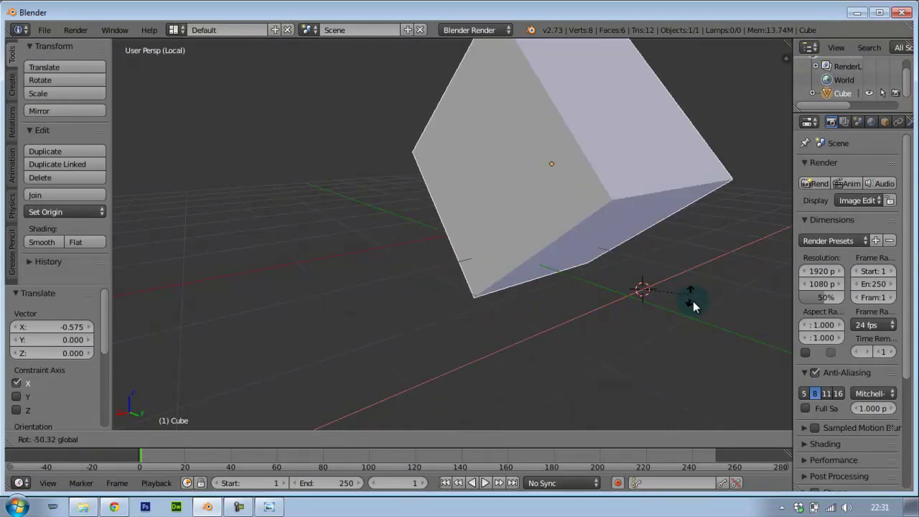
drag(693, 311, 673, 276)
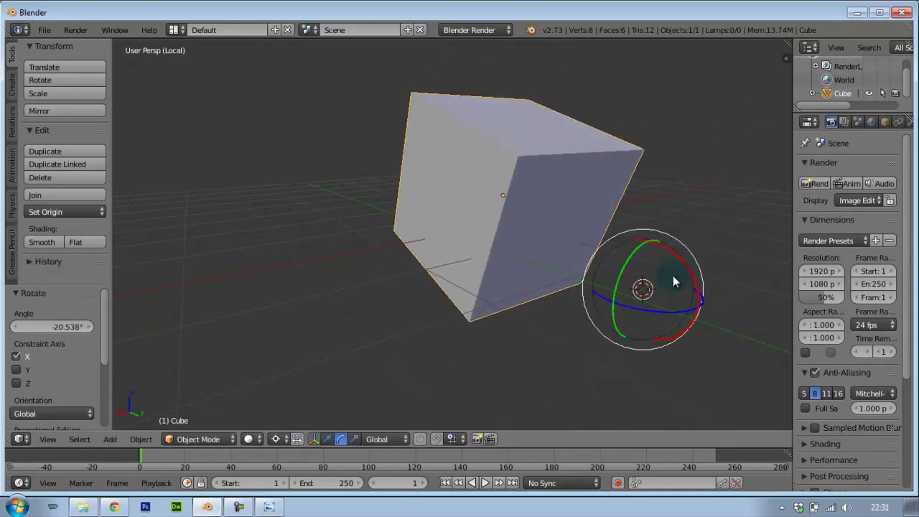
key(ctrl+z)
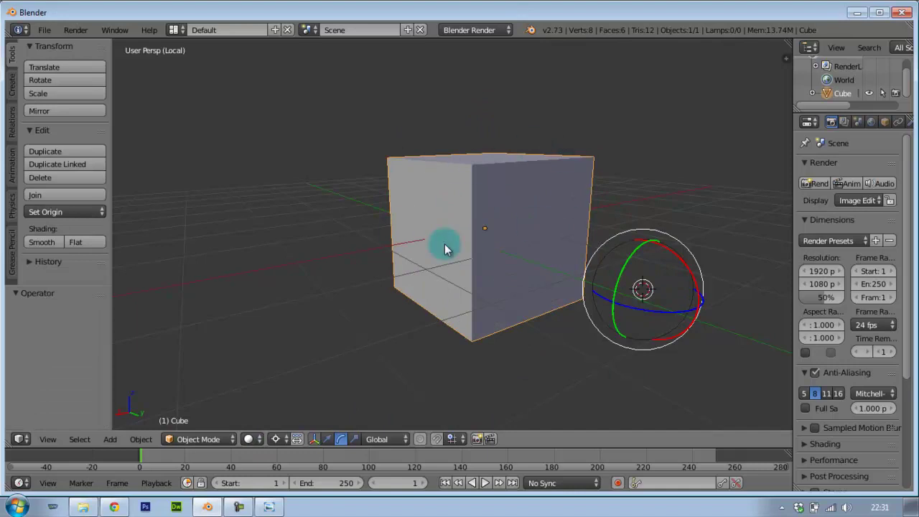
Set the pivot to Active Element, test-rotate the cube about its centre, and undo
click(286, 443)
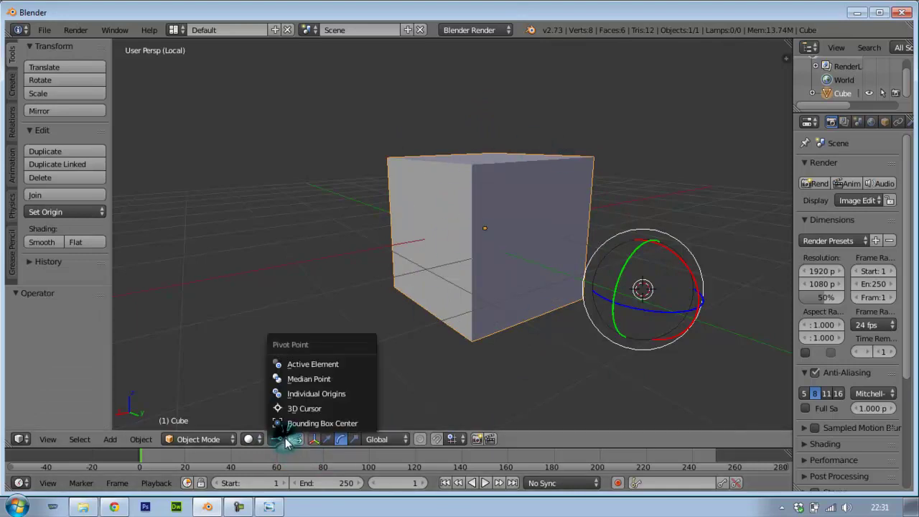
click(327, 364)
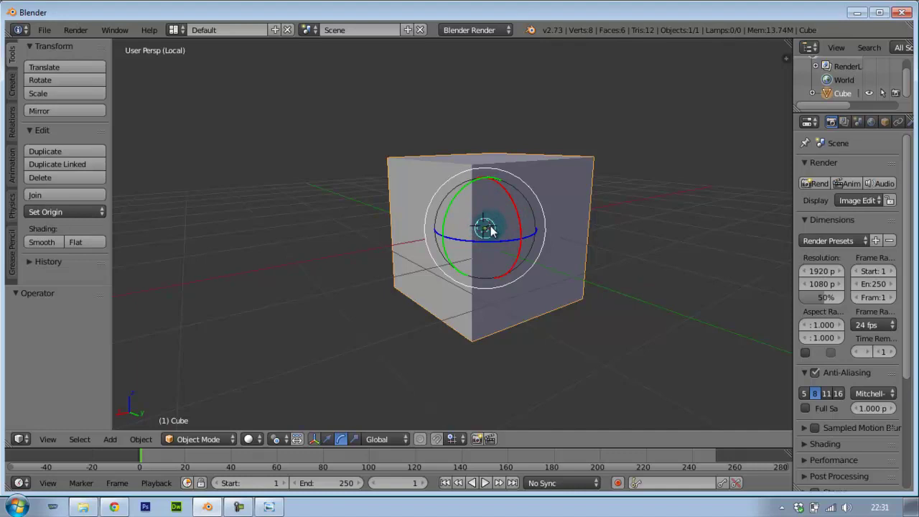
drag(517, 214, 517, 231)
key(ctrl+z)
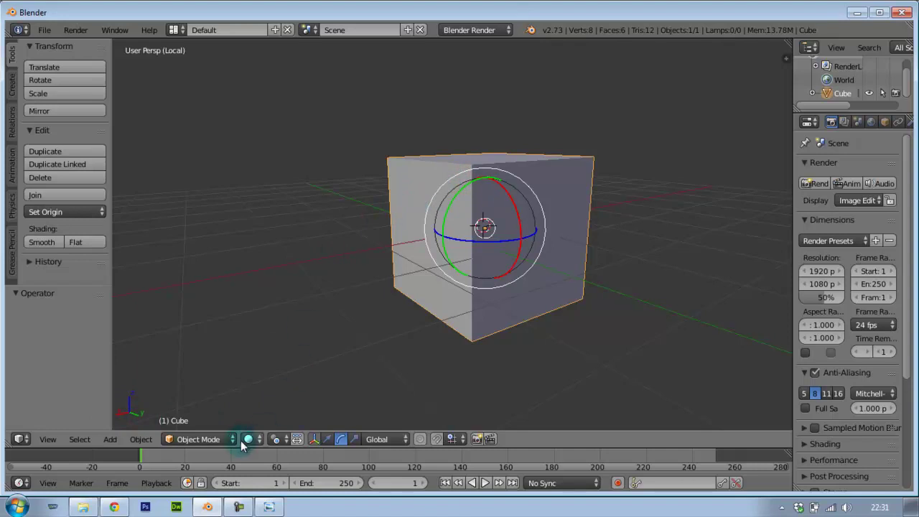
Change the pivot point from Active Element to Median Point
click(283, 443)
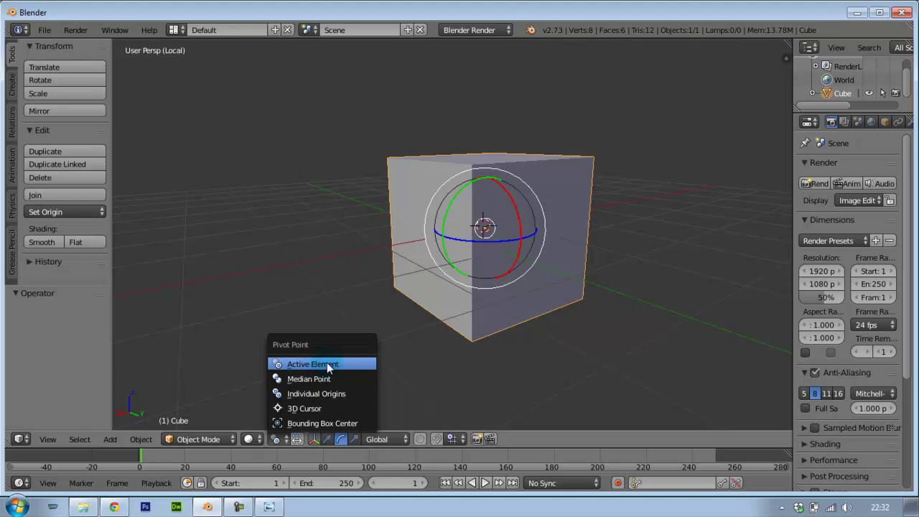
click(315, 364)
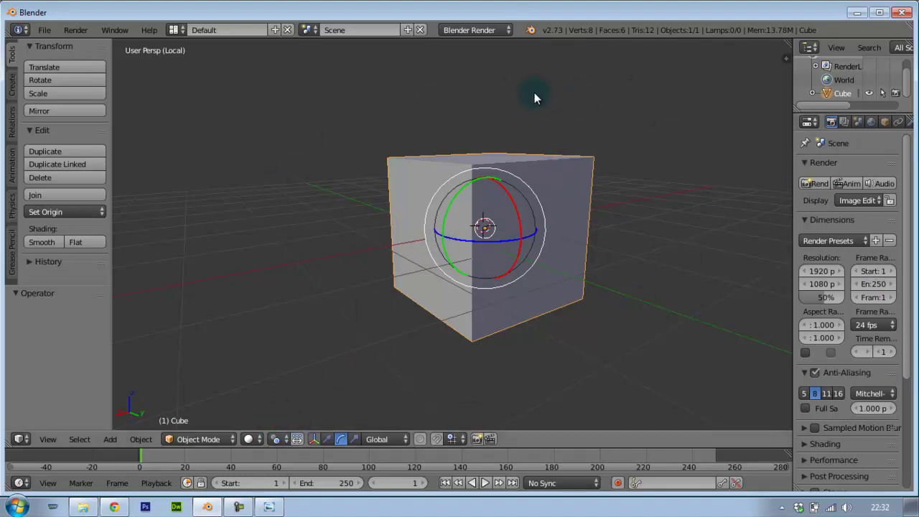
click(276, 438)
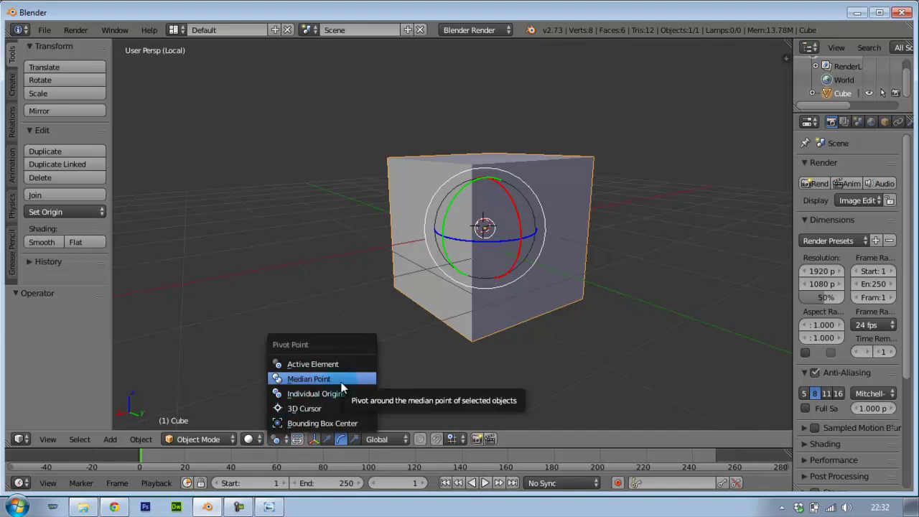
click(477, 372)
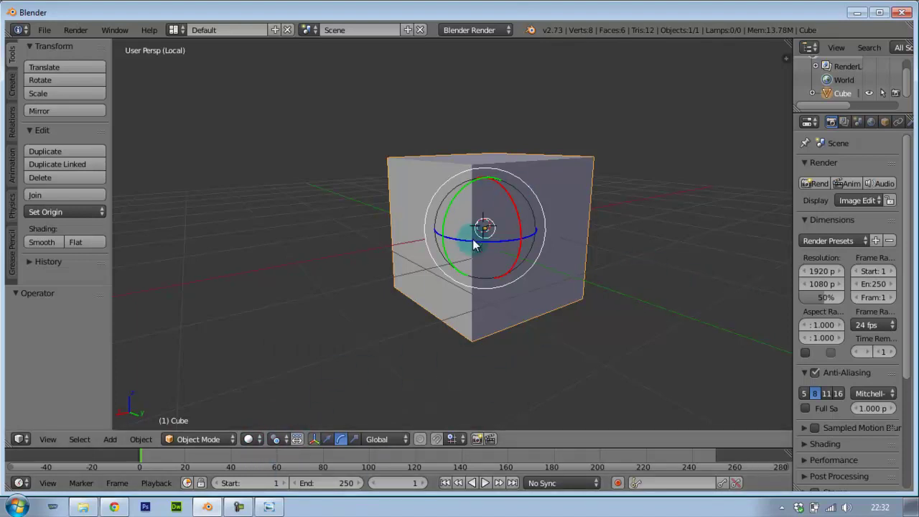
Set the pivot back to 3D Cursor, test-rotate and undo, then orbit to a higher view
click(281, 439)
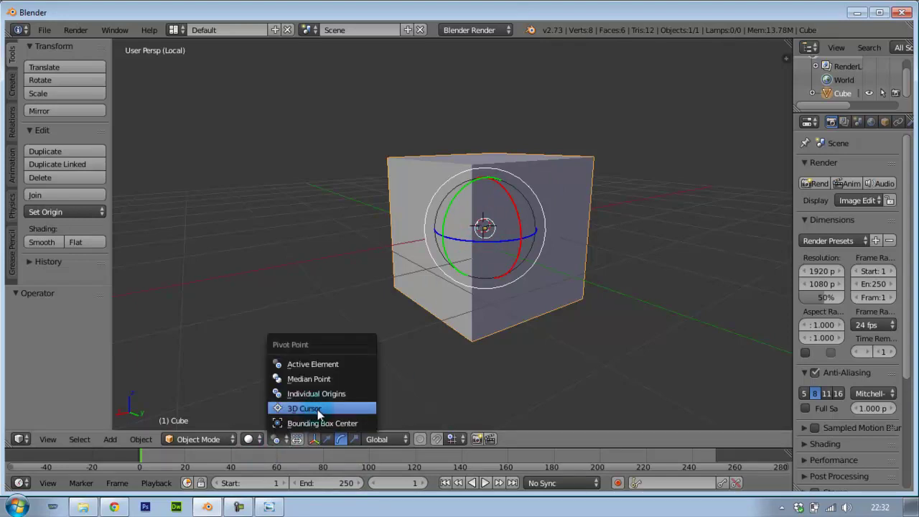
click(326, 408)
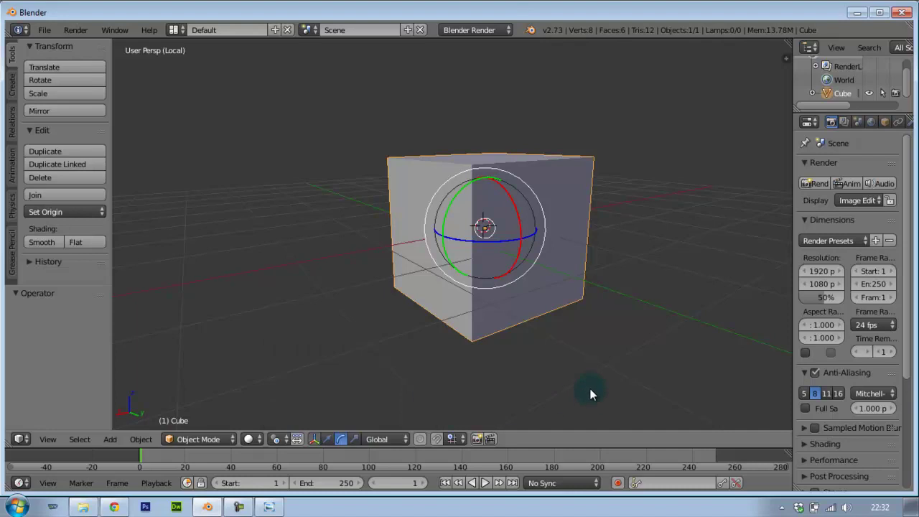
mouse_move(460, 199)
mouse_down()
mouse_move(499, 188)
mouse_move(486, 197)
mouse_move(517, 209)
mouse_move(554, 198)
mouse_move(460, 199)
mouse_move(451, 207)
mouse_move(459, 236)
mouse_move(484, 260)
mouse_move(543, 229)
mouse_move(525, 184)
mouse_move(546, 207)
mouse_move(517, 199)
mouse_move(535, 213)
mouse_up()
key(ctrl+z)
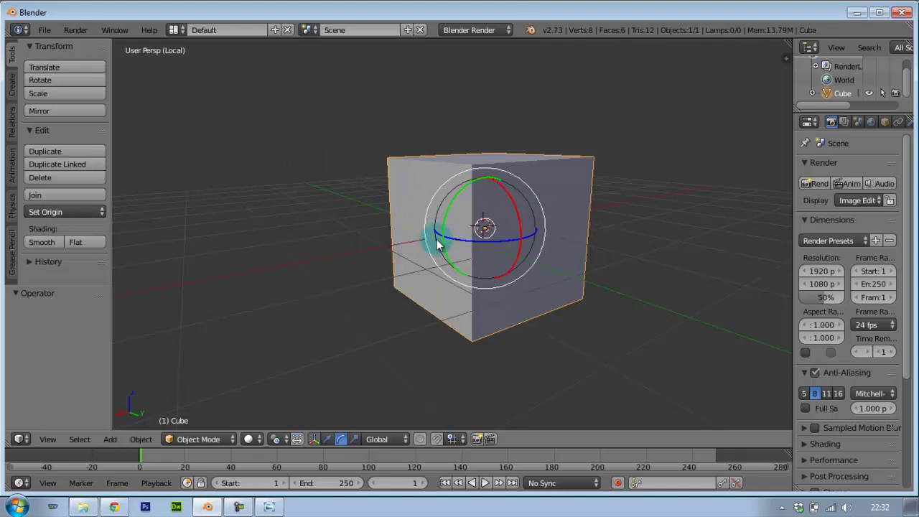
mouse_move(329, 243)
middle_down()
mouse_move(387, 276)
mouse_move(486, 273)
mouse_move(406, 250)
mouse_move(277, 240)
mouse_move(437, 242)
middle_up()
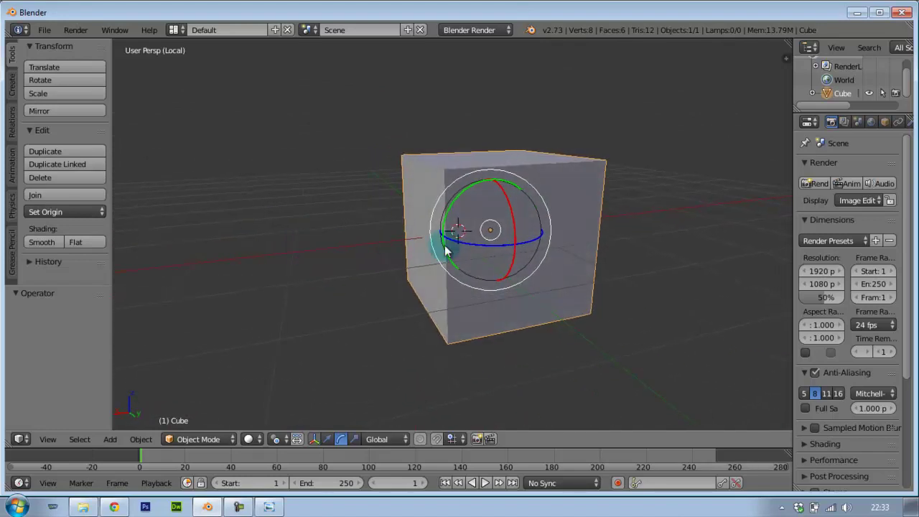
Switch the manipulator to Scale, test-scale along Y, Z and X, then undo
click(354, 439)
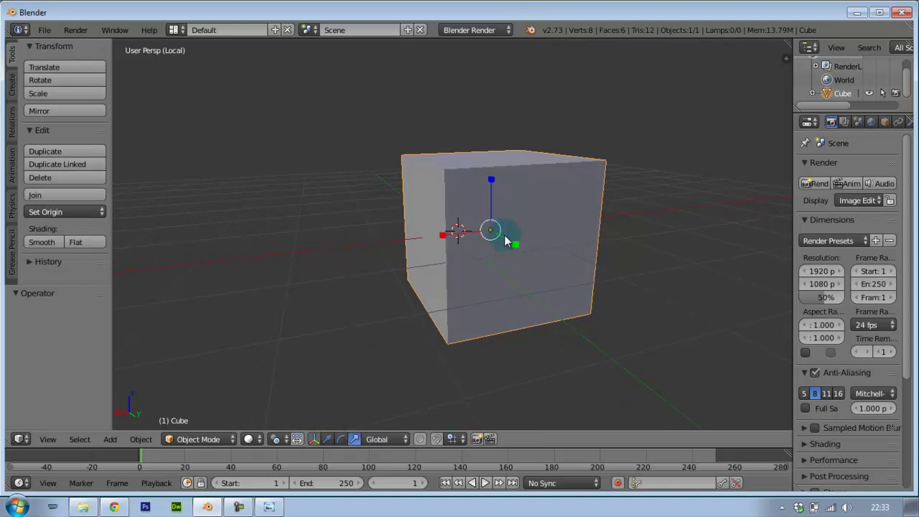
drag(514, 248, 515, 244)
drag(490, 181, 488, 176)
mouse_move(441, 241)
mouse_down()
mouse_move(390, 242)
mouse_move(424, 239)
mouse_move(416, 245)
mouse_up()
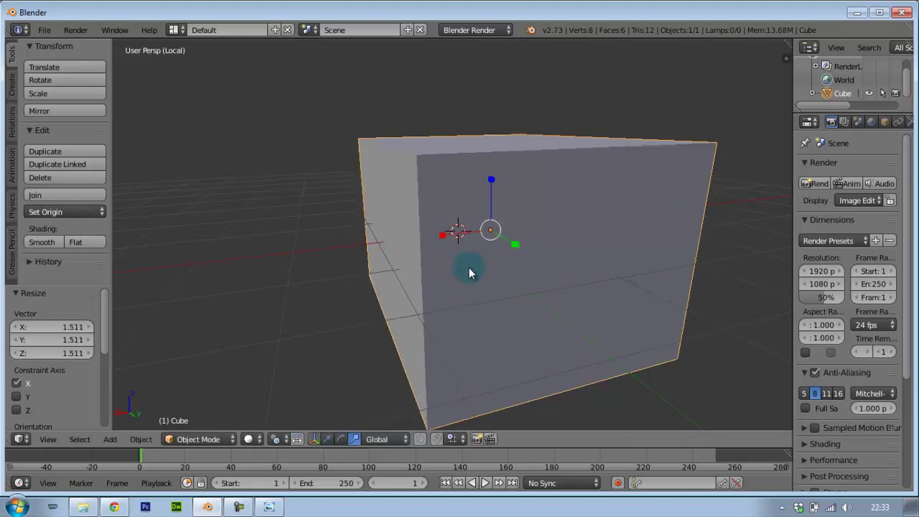
key(ctrl+z)
key(ctrl+z)
key(ctrl+z)
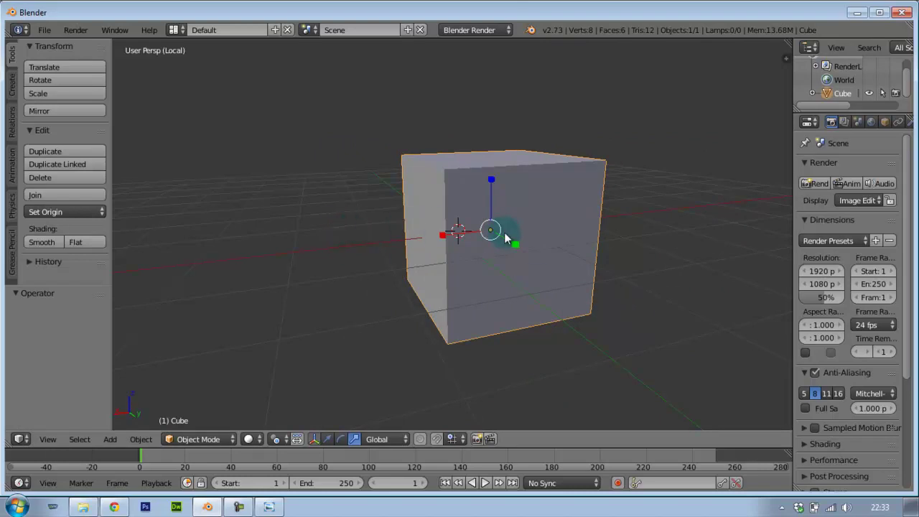
click(356, 439)
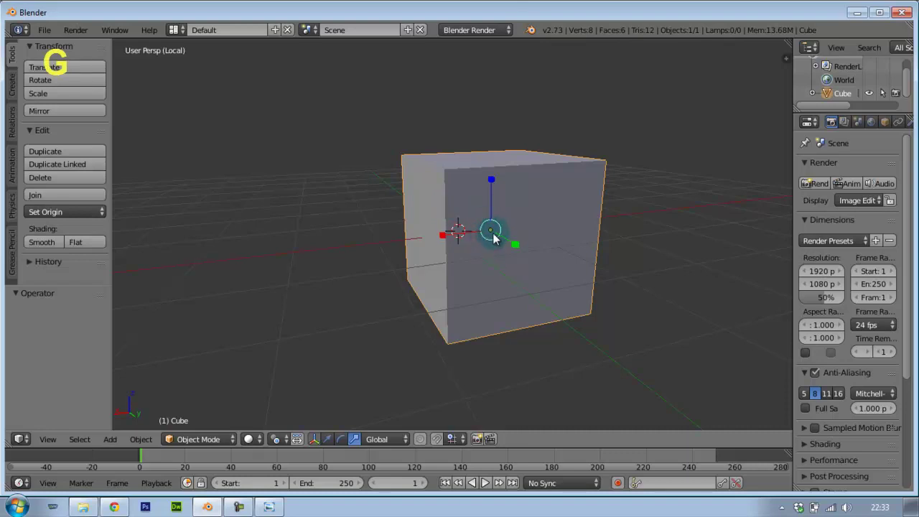
key(g)
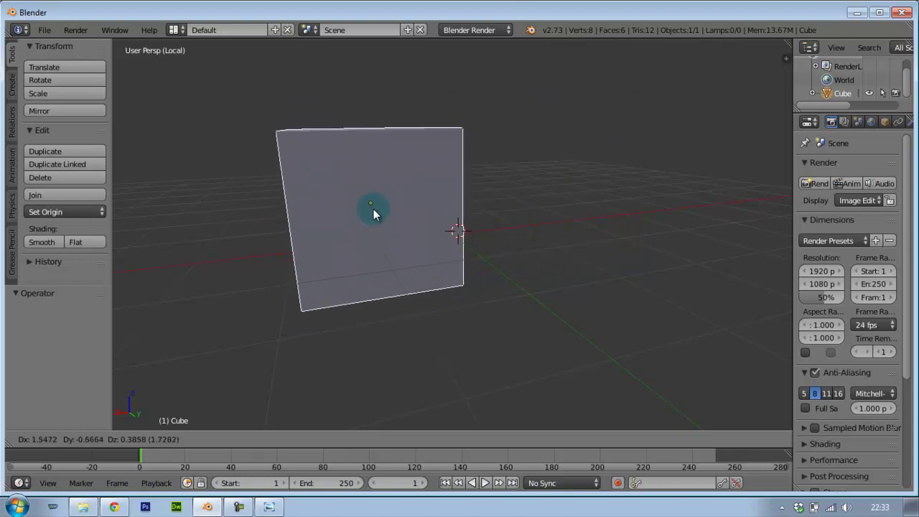
click(373, 208)
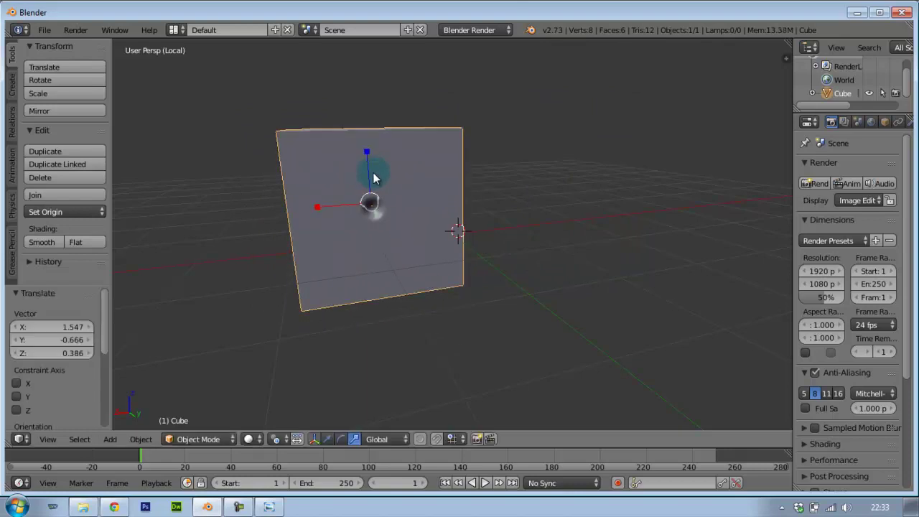
key(ctrl+z)
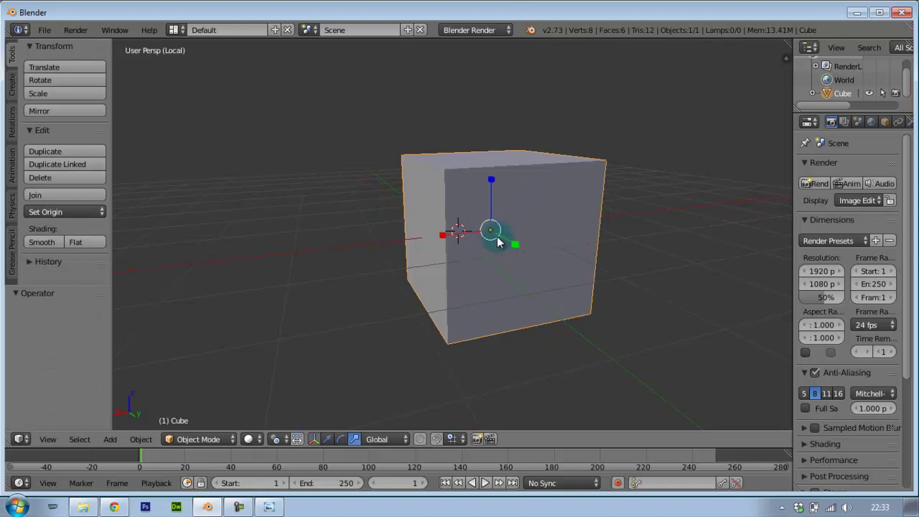
key(g)
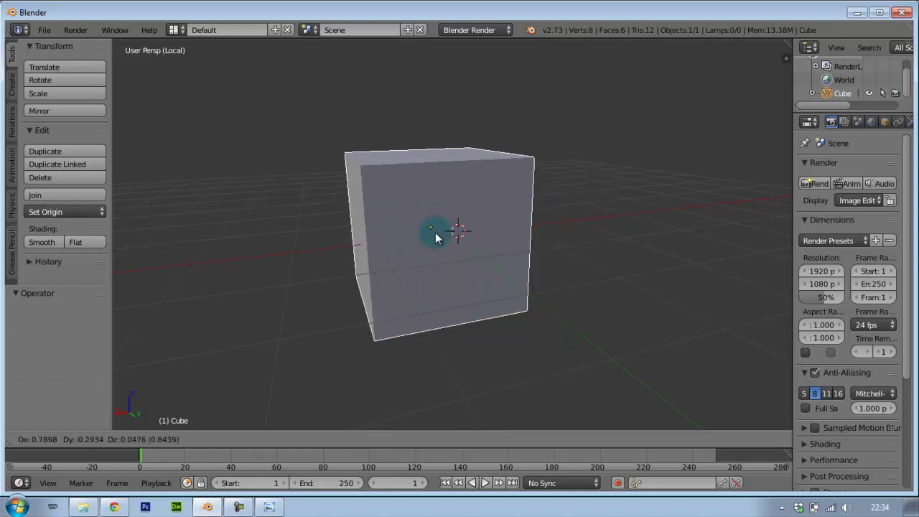
key(x)
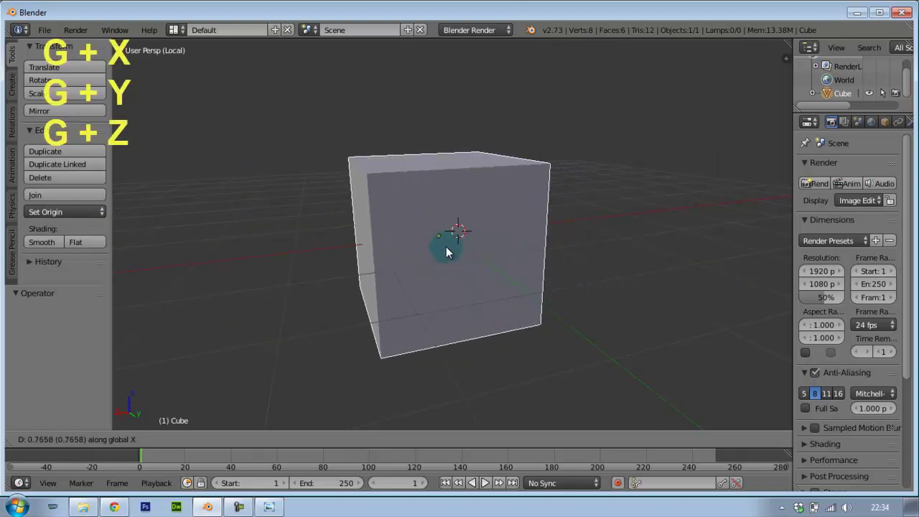
key(y)
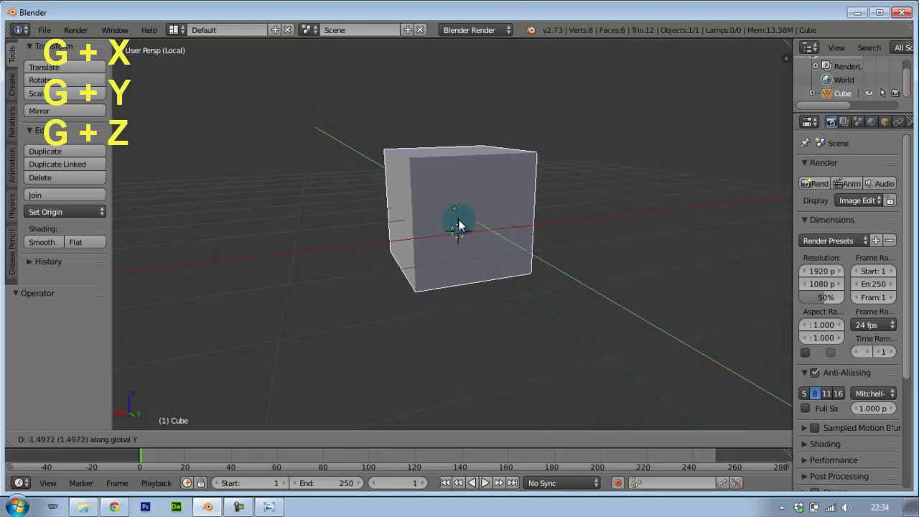
key(z)
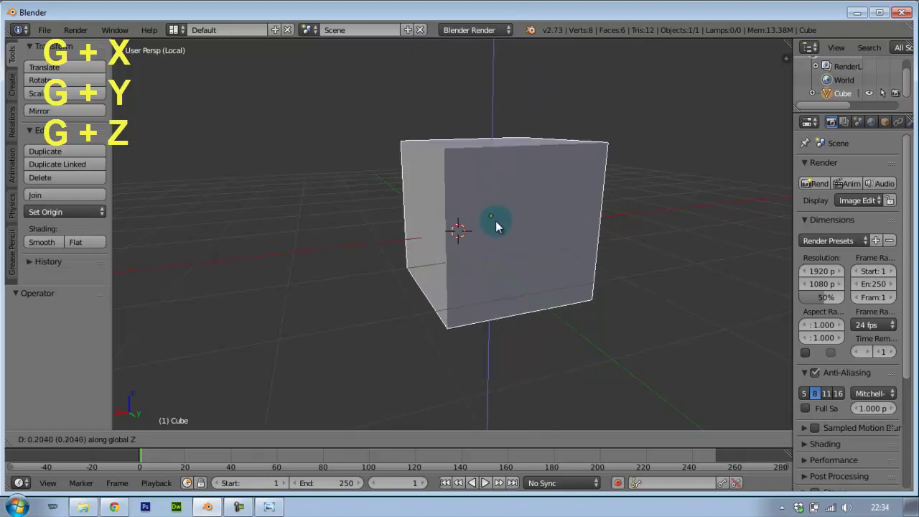
right_click(501, 160)
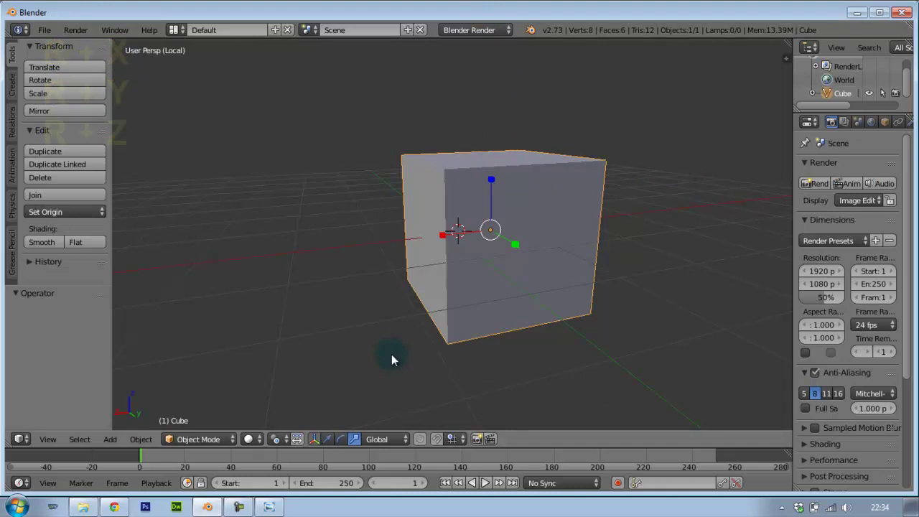
Rotate the cube with R, constraining in turn to the Z, X and Y axes
key(r)
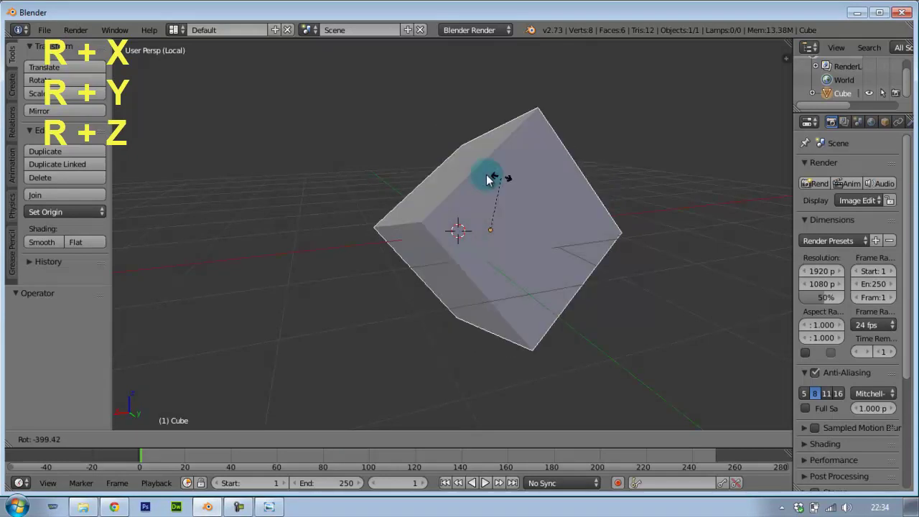
key(z)
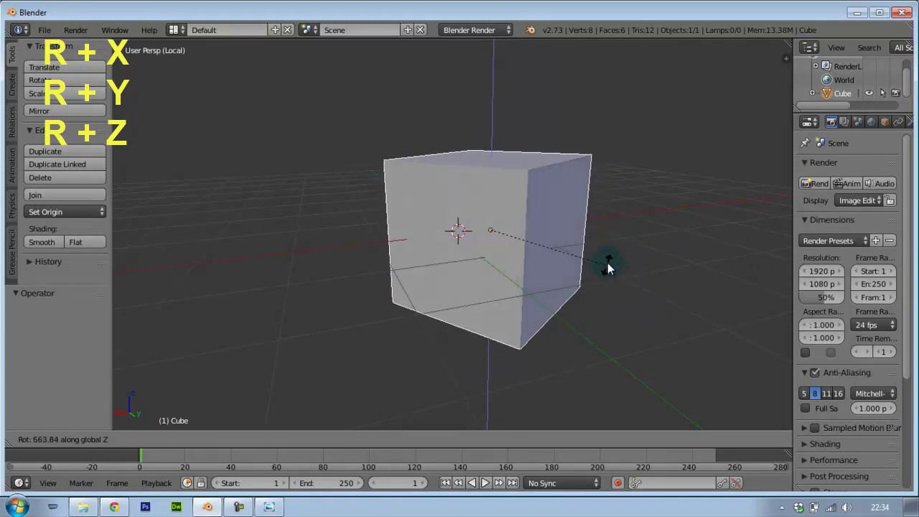
key(x)
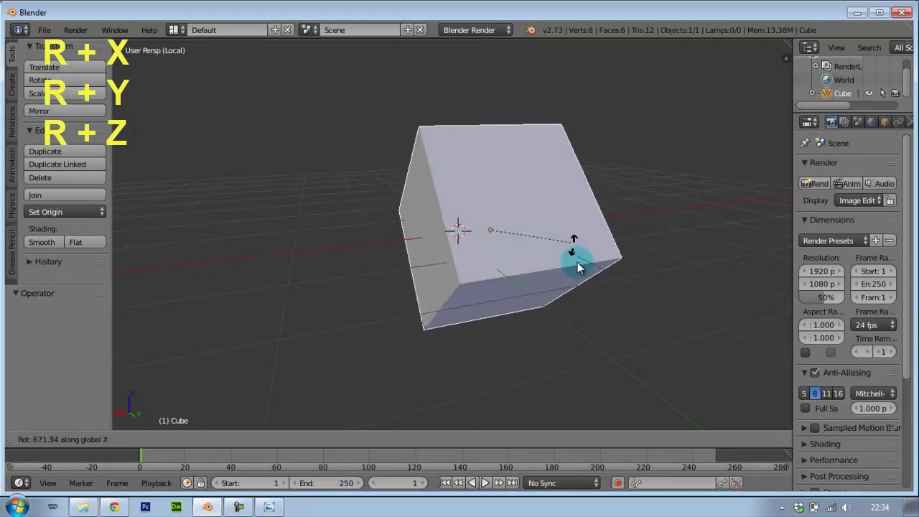
key(y)
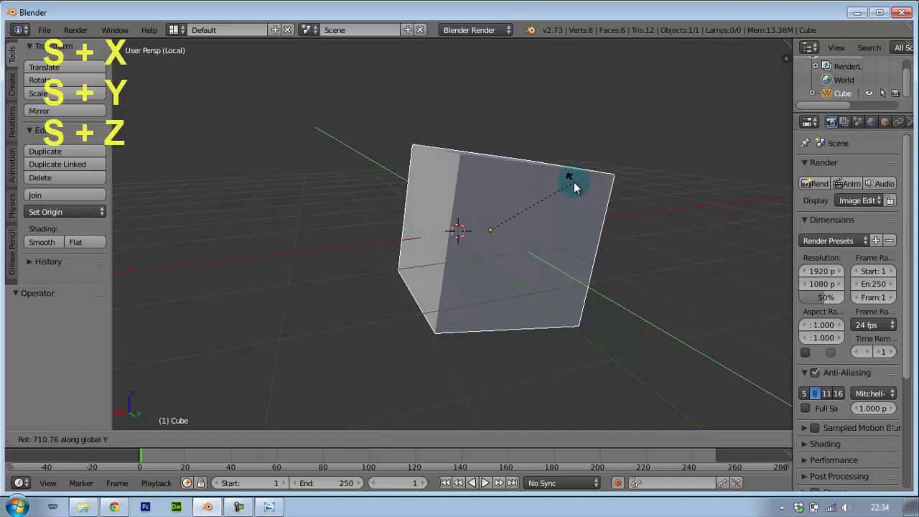
Switch to scaling with S, try Y, X and Z constraints, then cancel with a right-click
key(s)
key(y)
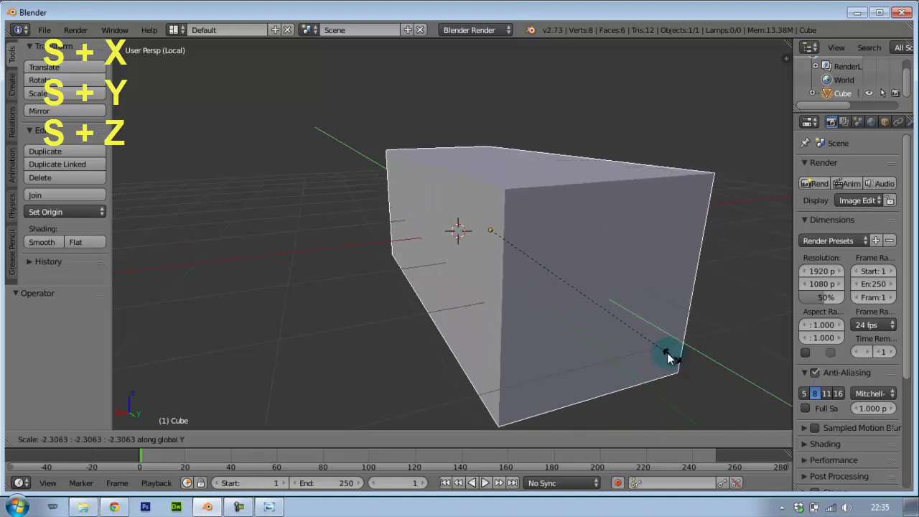
key(x)
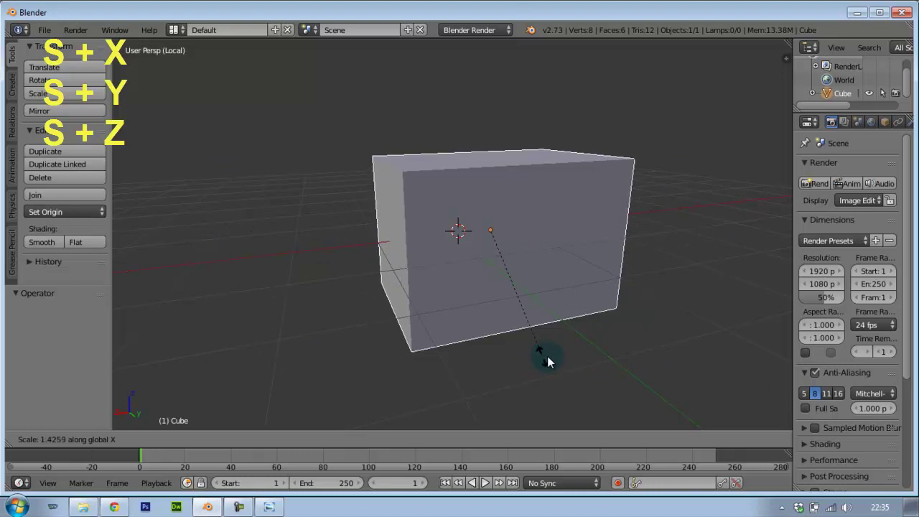
key(z)
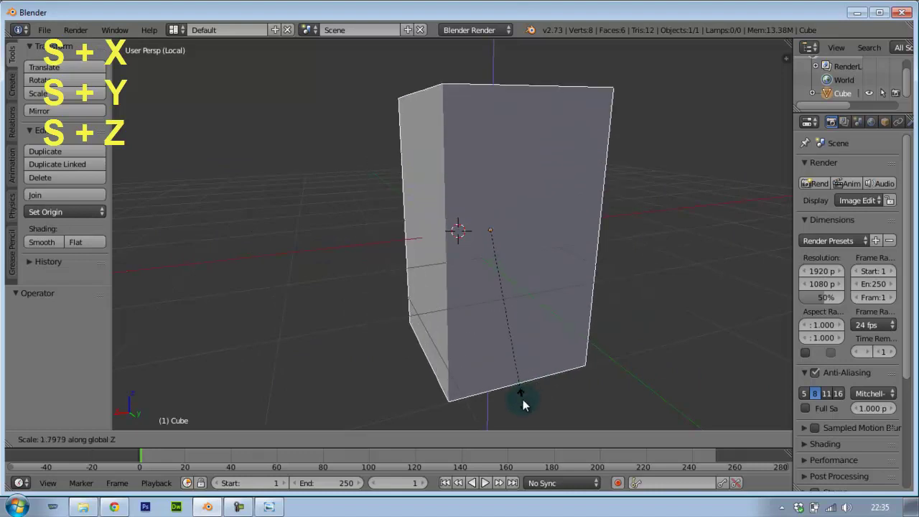
right_click(528, 381)
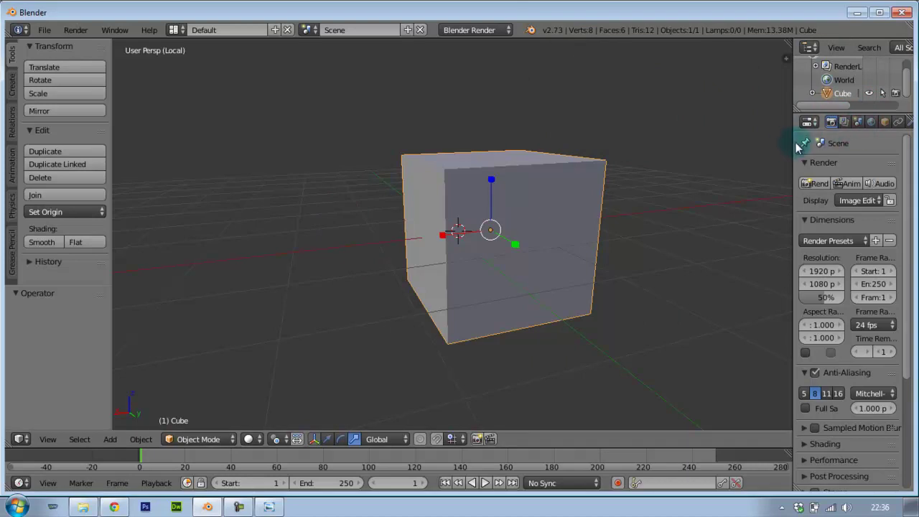
Set scene units to Metric with scale 0.01 and show the cube's 2cm dimensions
drag(794, 143, 742, 140)
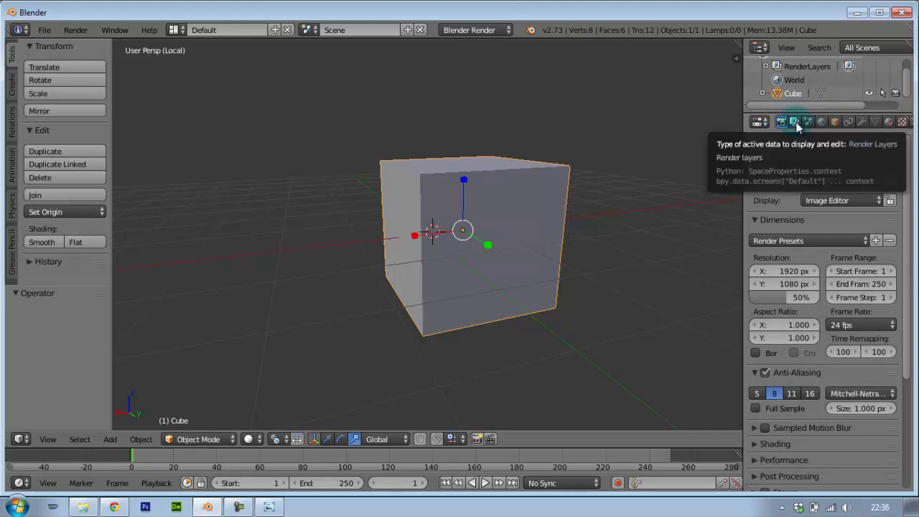
click(796, 122)
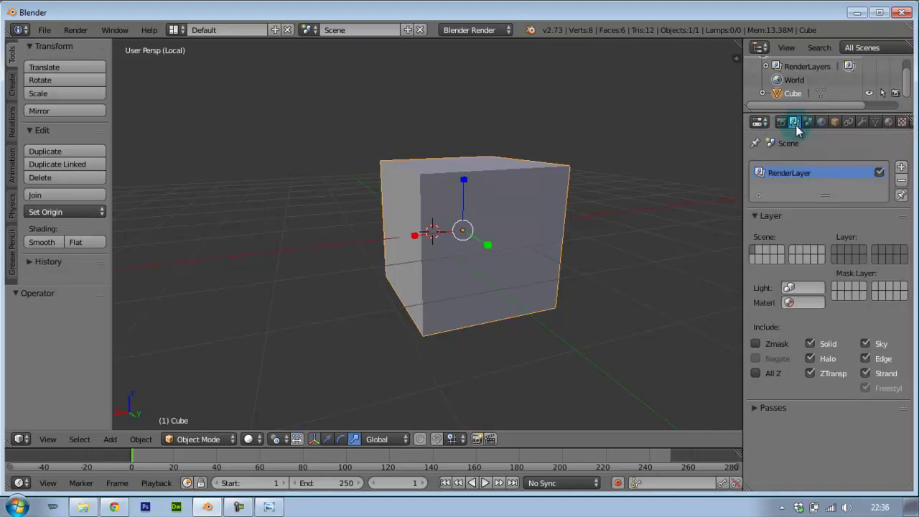
click(806, 123)
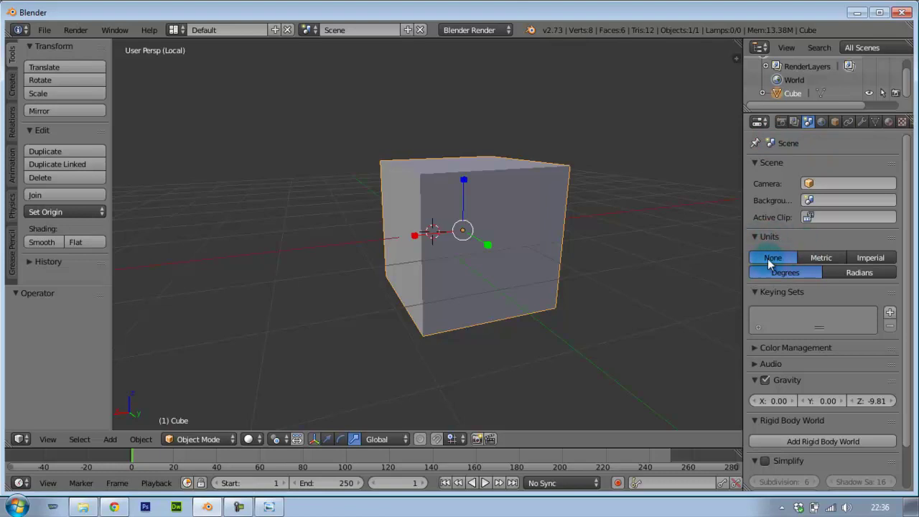
click(826, 258)
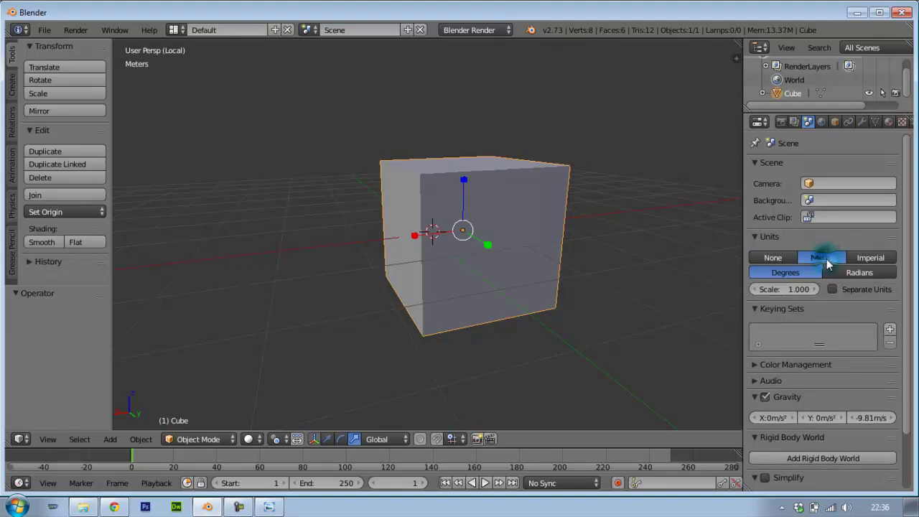
click(795, 292)
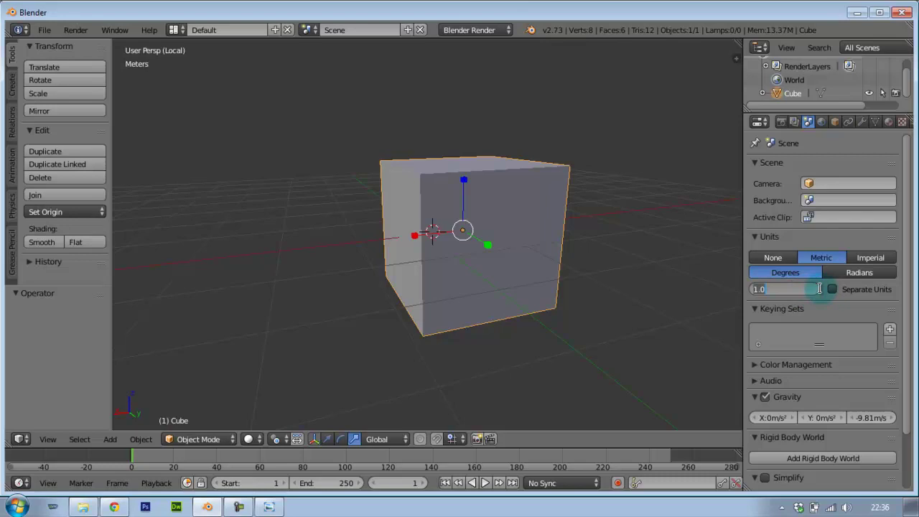
text(0.0)
key(Return)
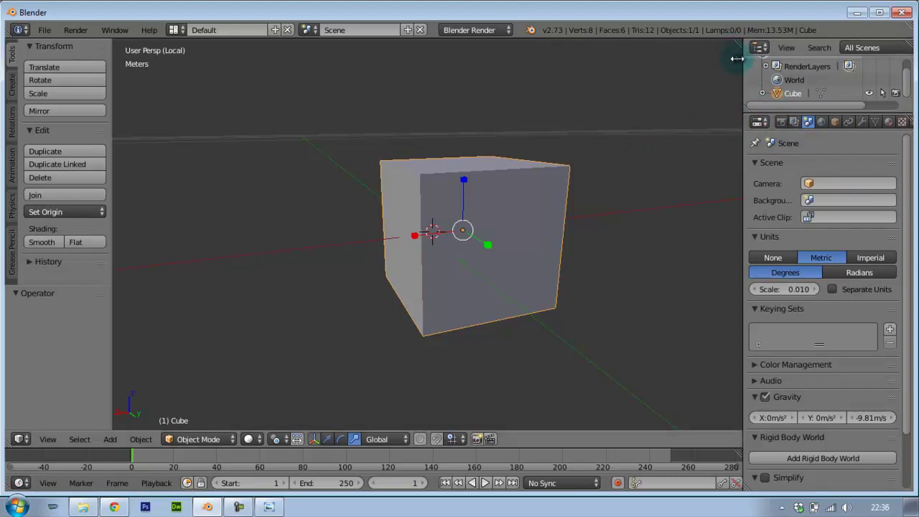
click(734, 58)
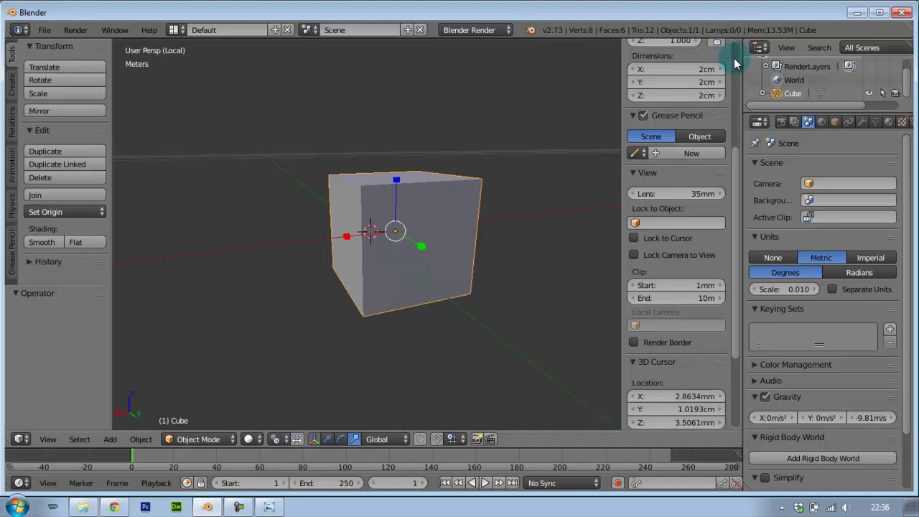
drag(736, 186, 722, 123)
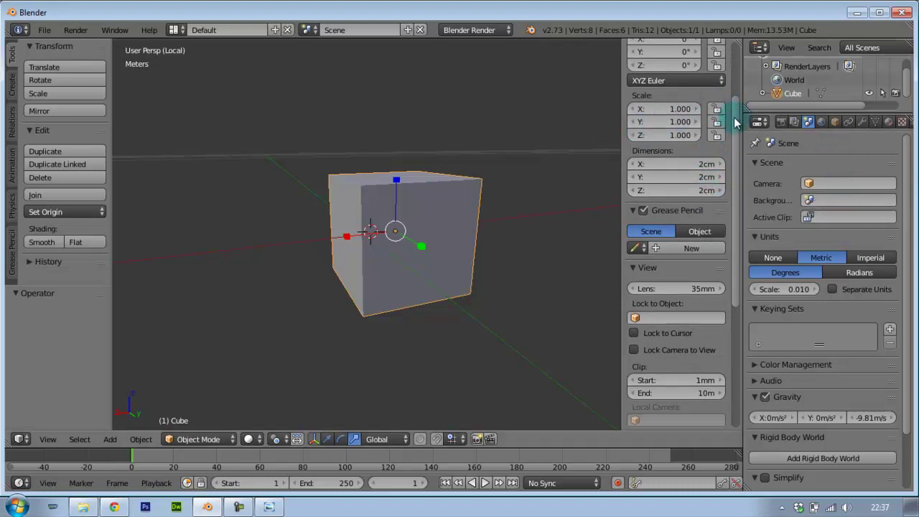
scroll(735, 108, up, 3)
scroll(740, 93, up, 1)
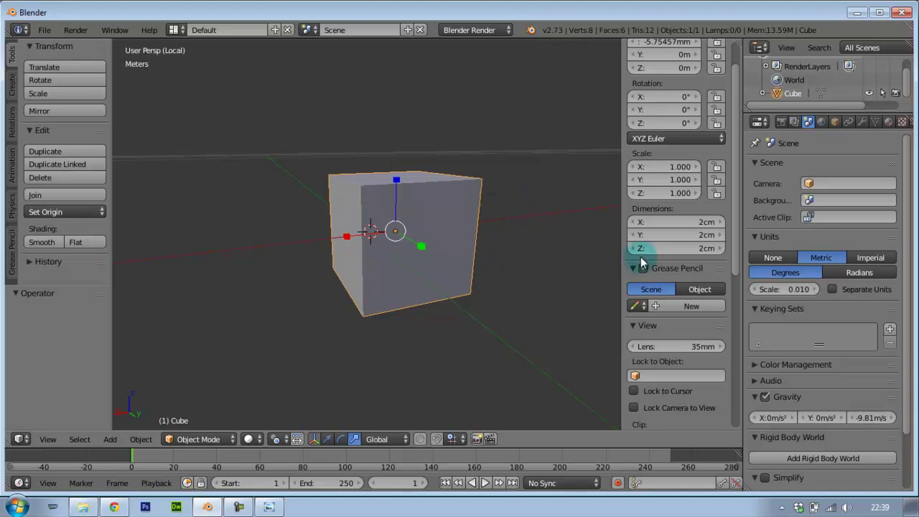
drag(735, 80, 738, 59)
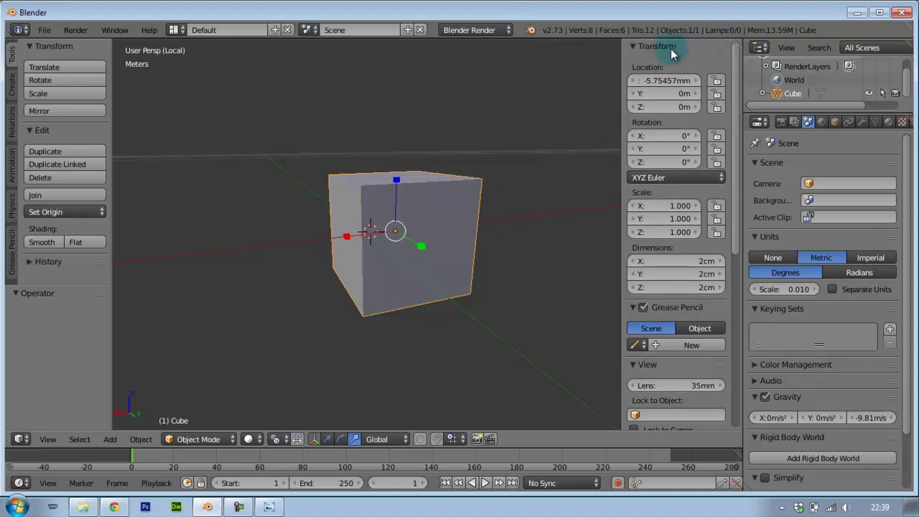
mouse_move(621, 56)
mouse_down()
mouse_move(734, 56)
mouse_move(619, 63)
mouse_up()
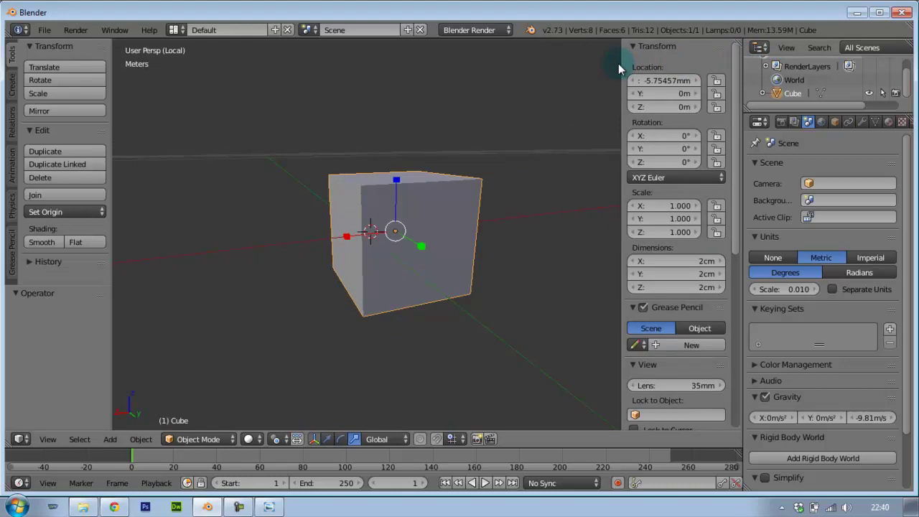
key(n)
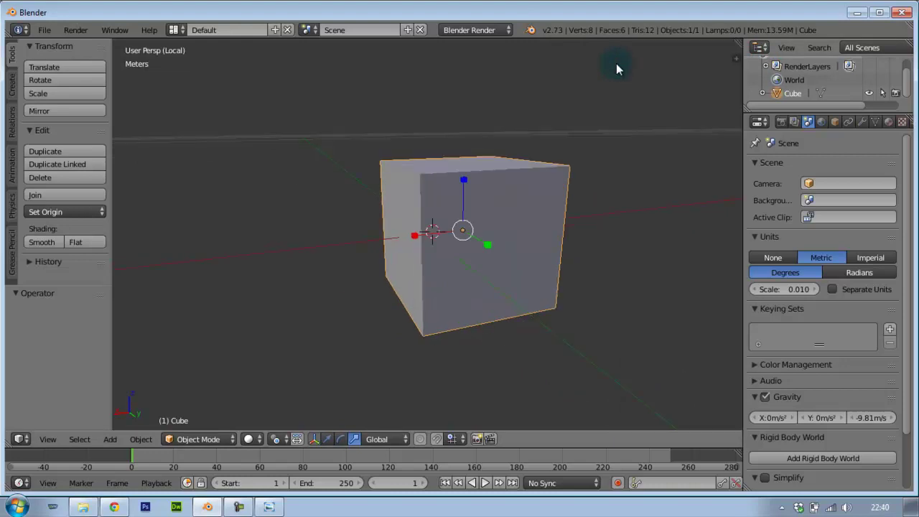
key(n)
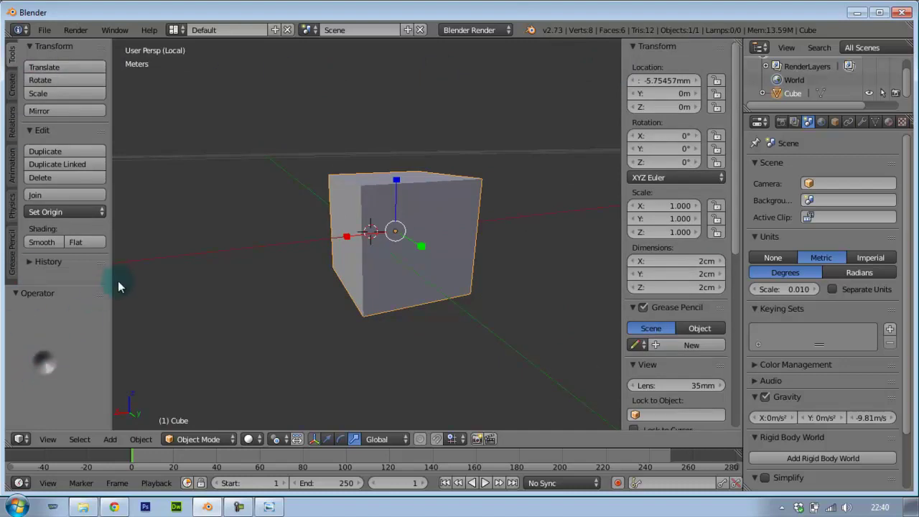
key(t)
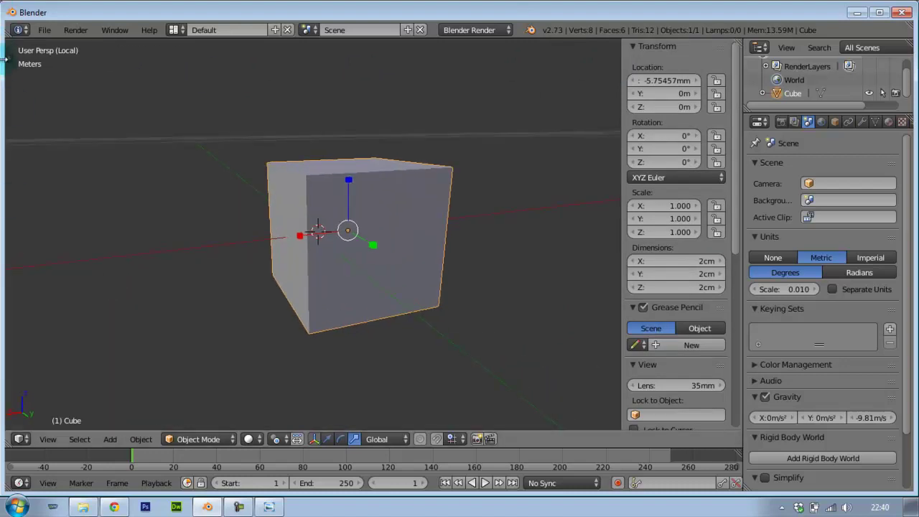
click(10, 58)
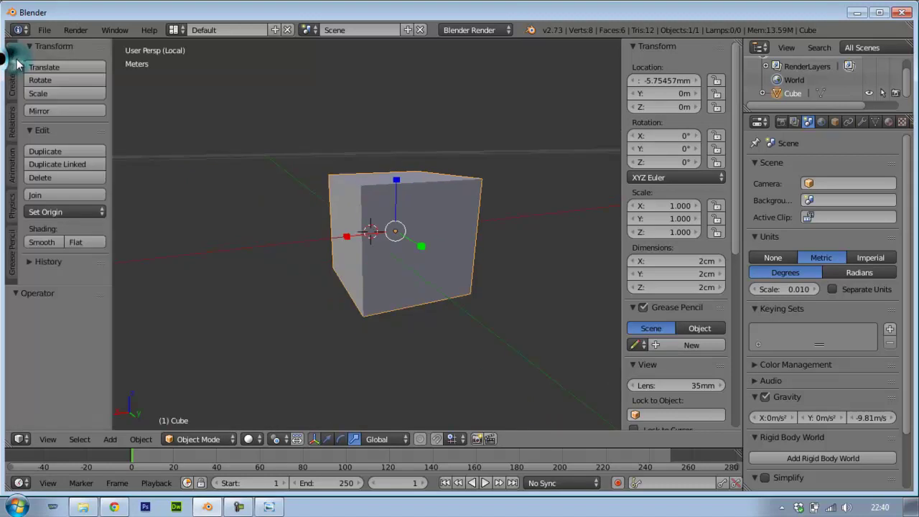
drag(109, 51, 43, 51)
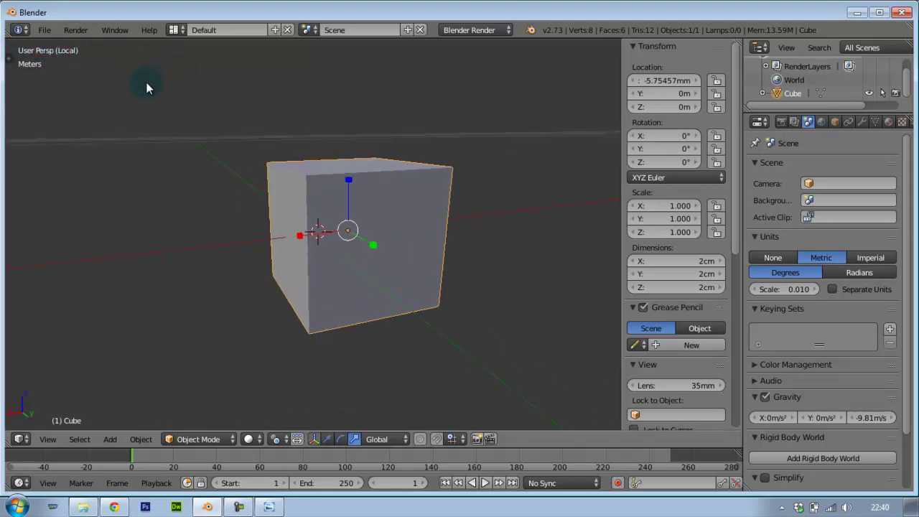
key(t)
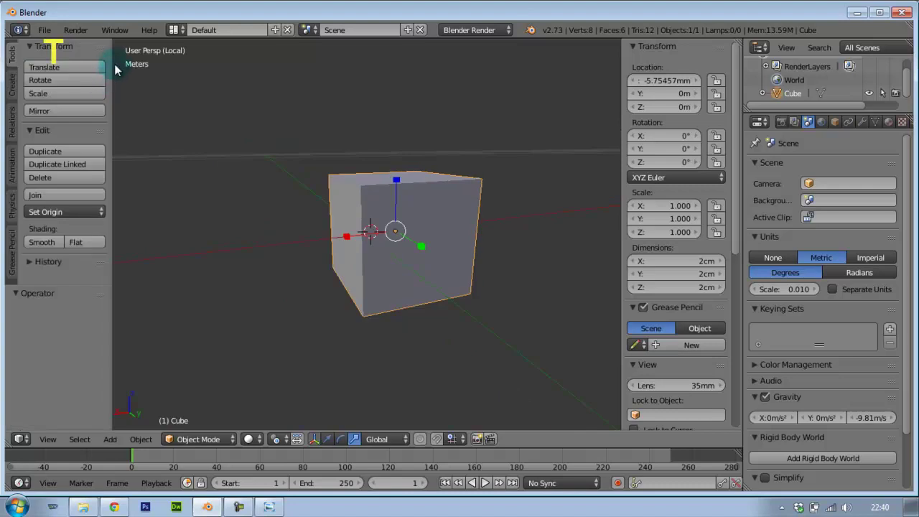
key(t)
key(t)
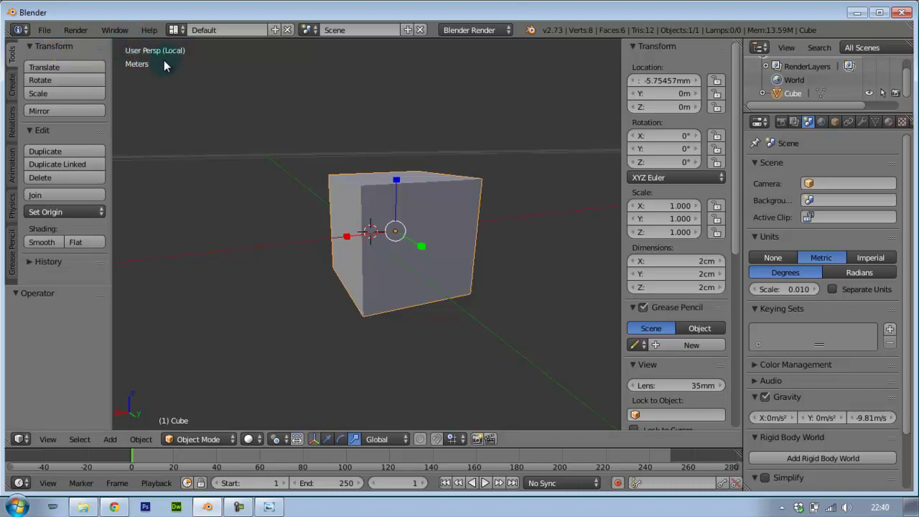
key(n)
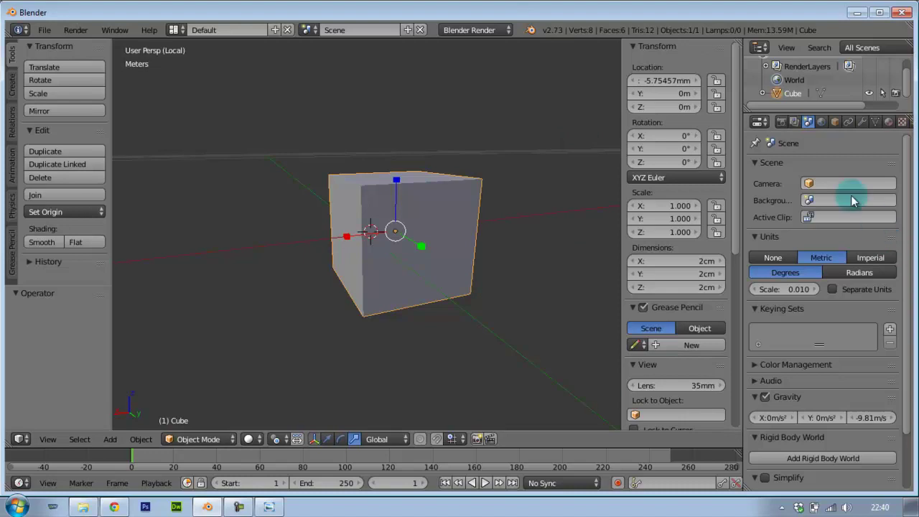
click(46, 33)
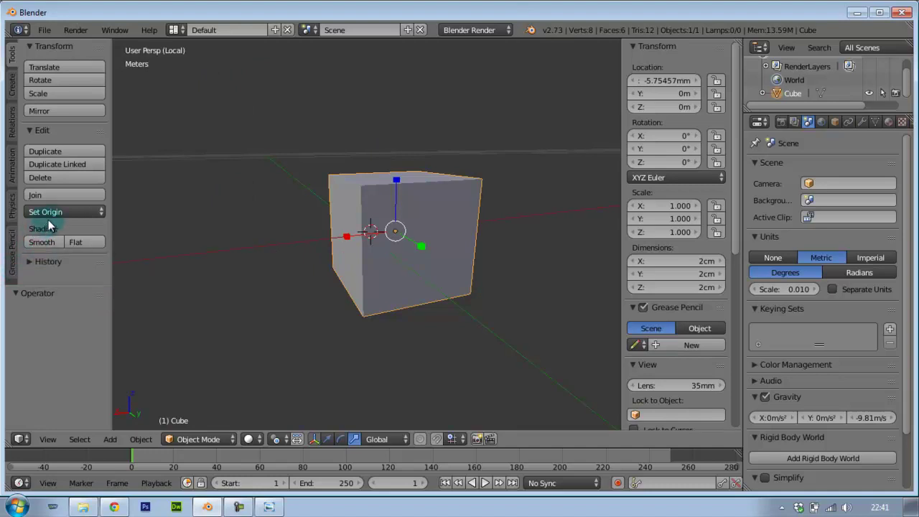
Open the Add-ons list in User Preferences from the File menu
click(41, 31)
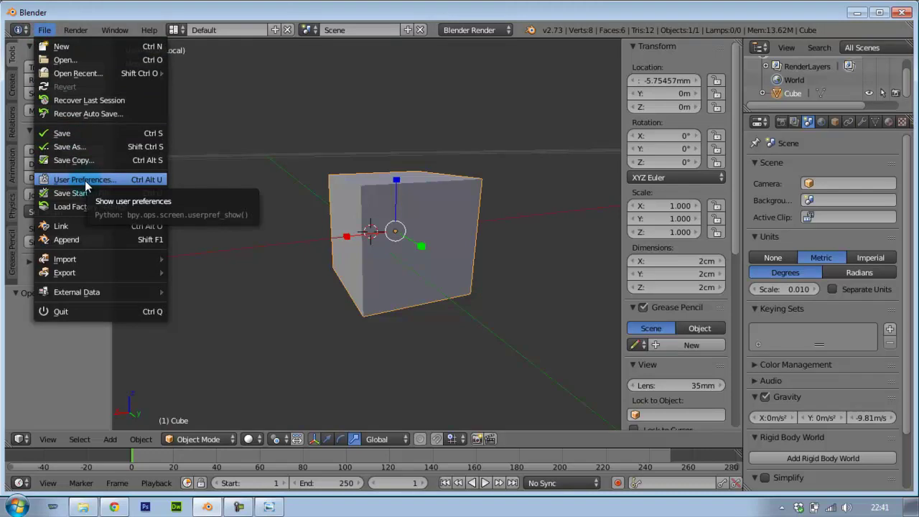
click(41, 34)
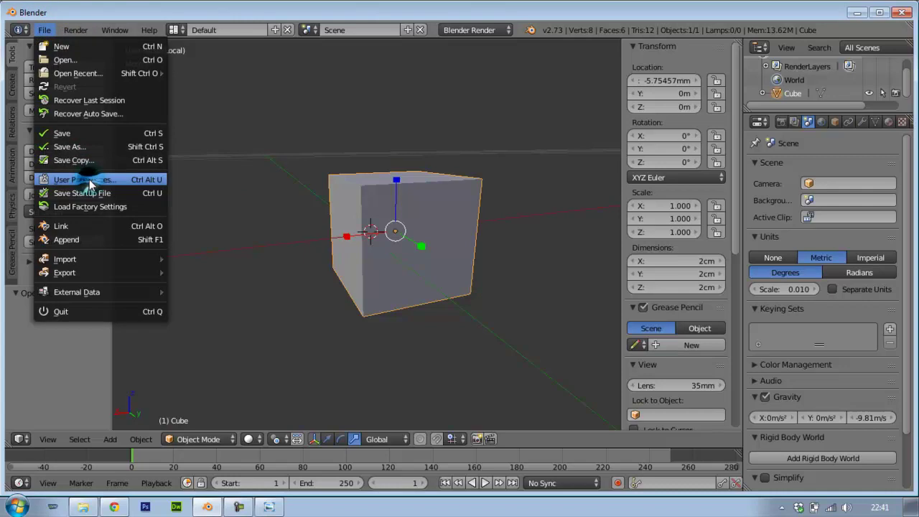
click(89, 178)
click(273, 51)
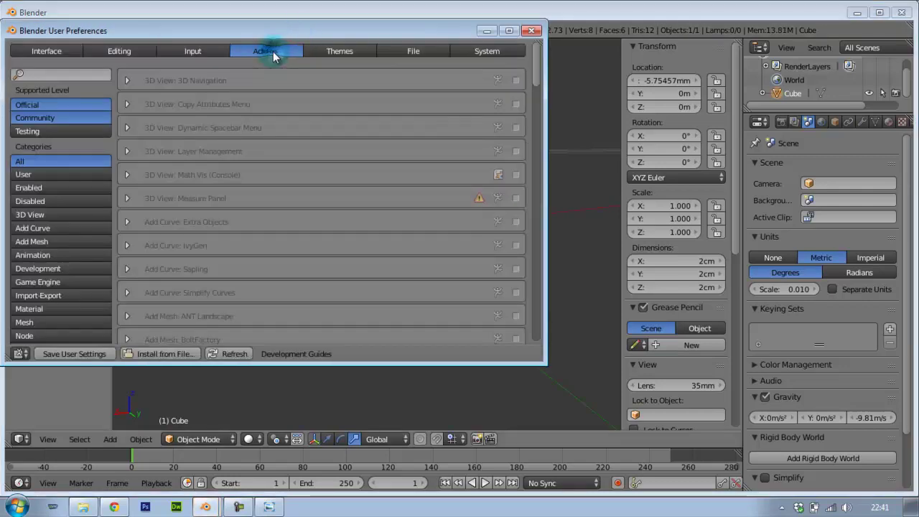
Search add-ons for '3d p', enable Mesh: 3D Print Toolbox, and save the user settings
click(41, 72)
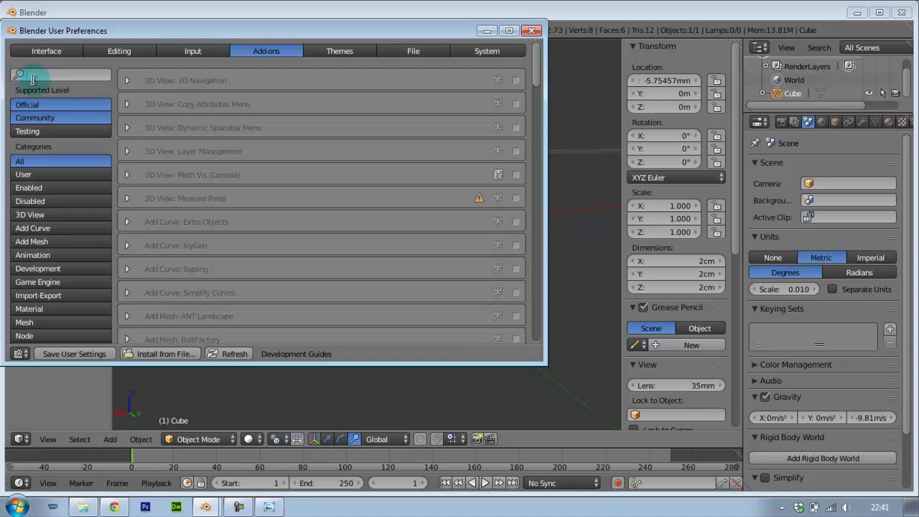
text(3d)
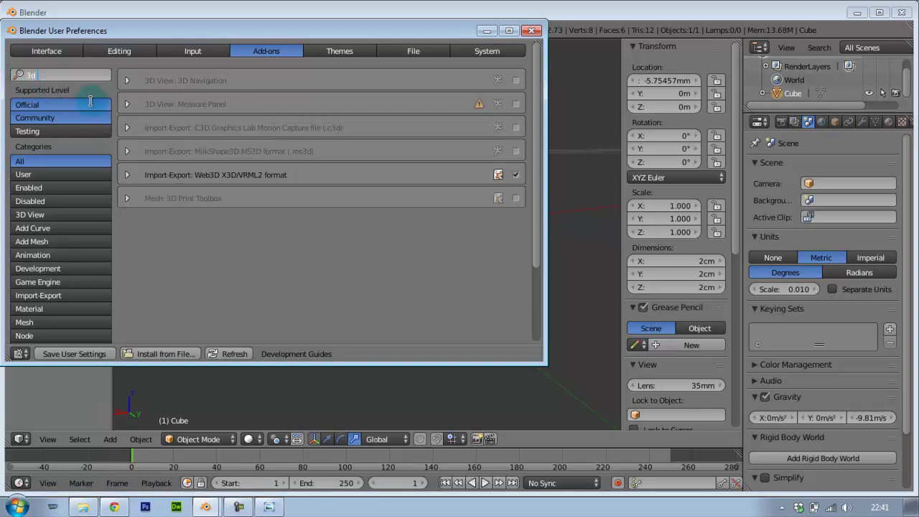
text( p)
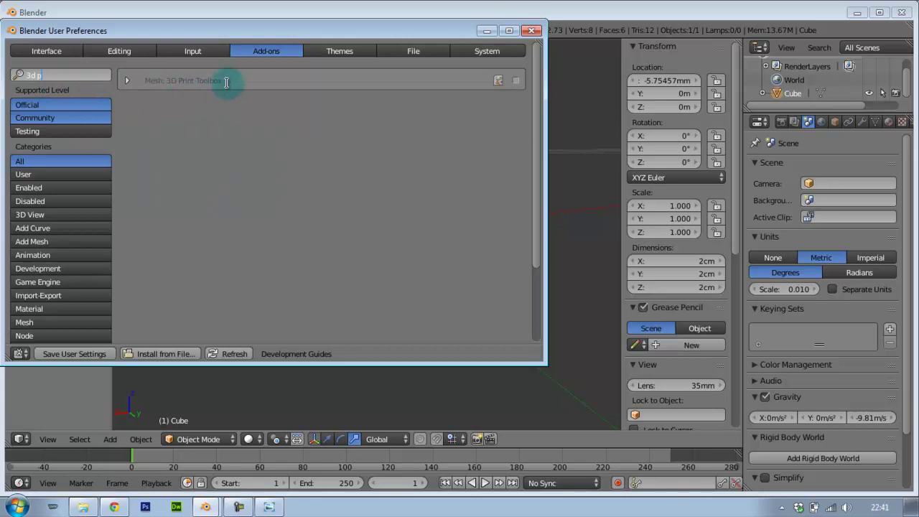
click(126, 80)
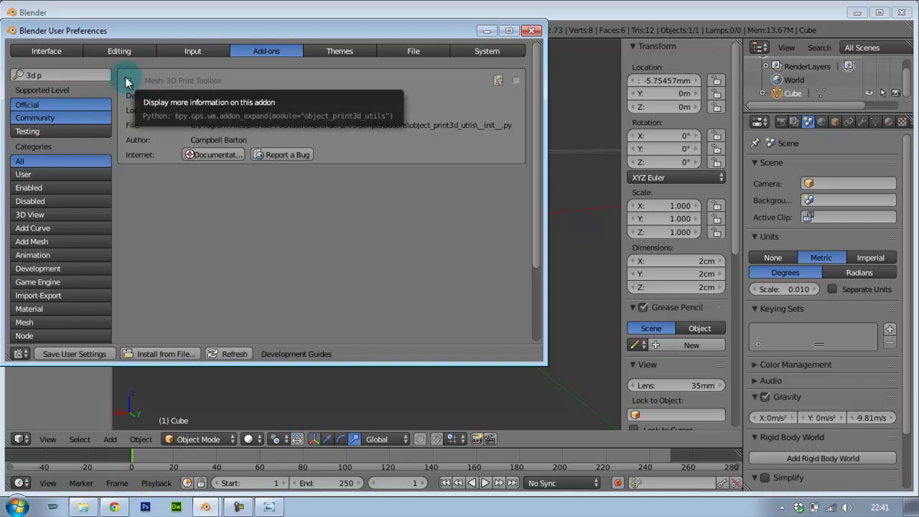
click(131, 81)
click(515, 80)
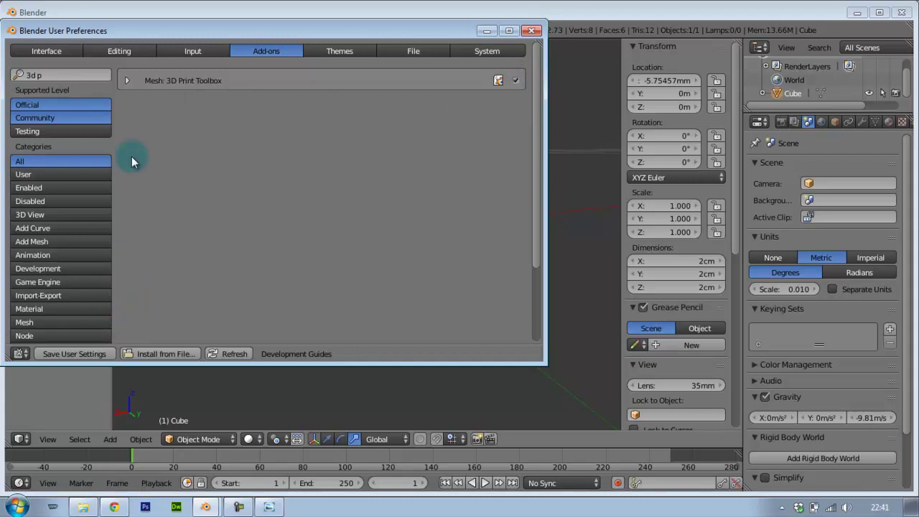
click(84, 353)
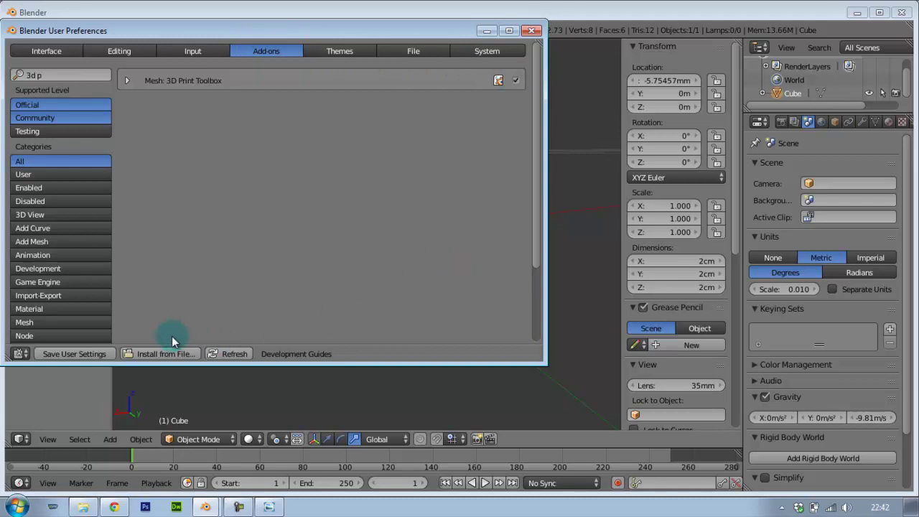
click(71, 354)
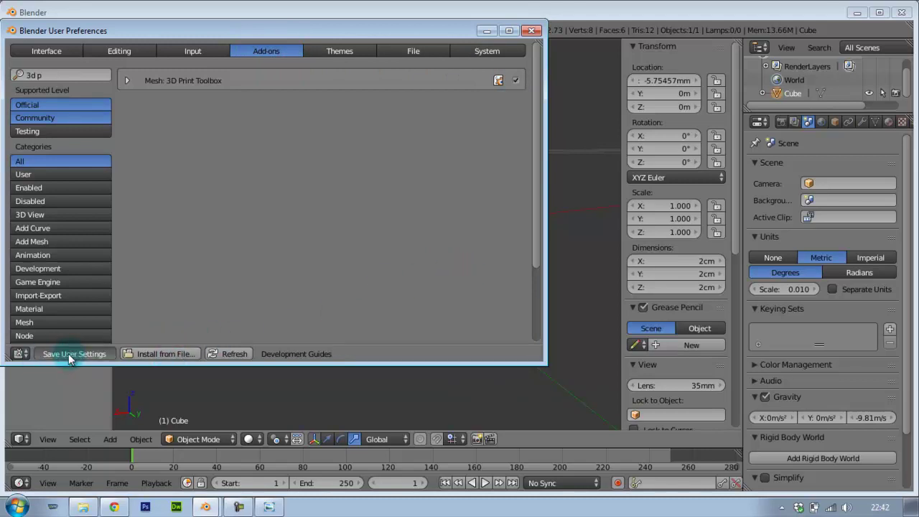
Close preferences and show the full Print3D panel in the Tool Shelf, down to STL export
click(531, 32)
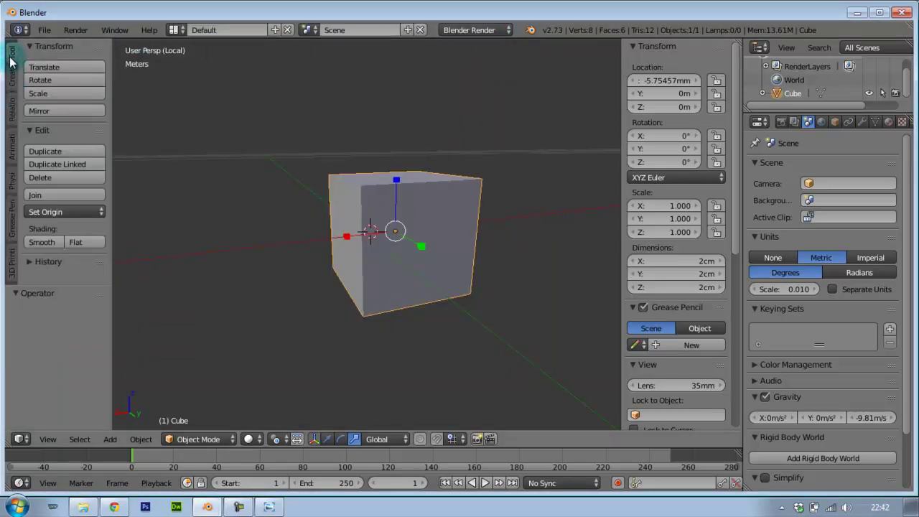
click(12, 276)
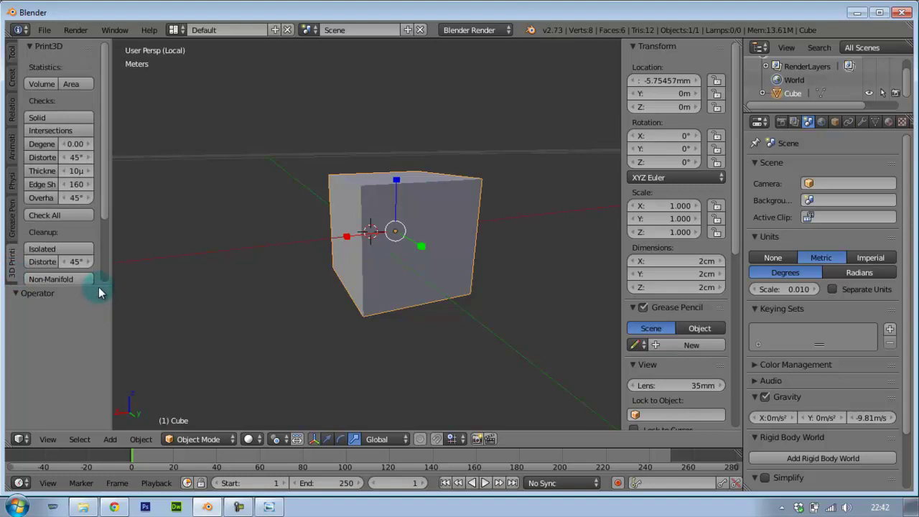
drag(99, 286, 106, 370)
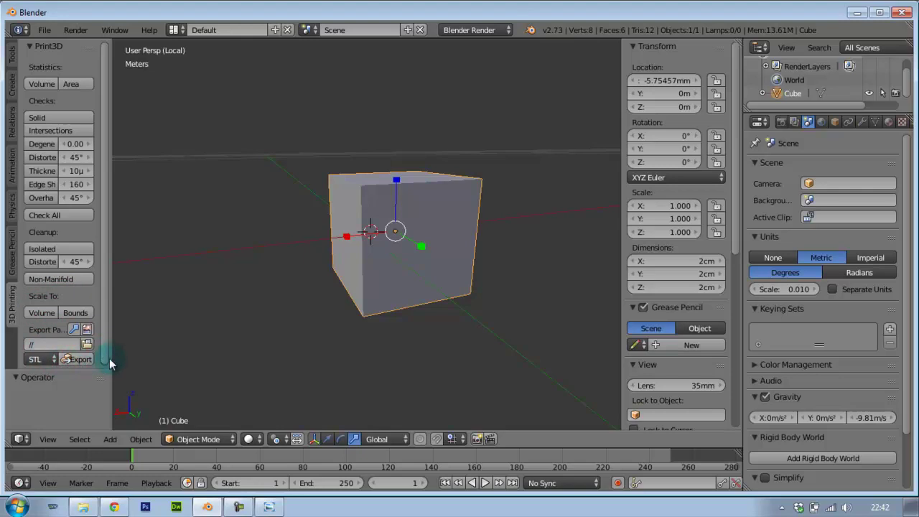
Widen the Tool Shelf so Print3D labels fit, keeping STL as the export format
drag(113, 357, 169, 369)
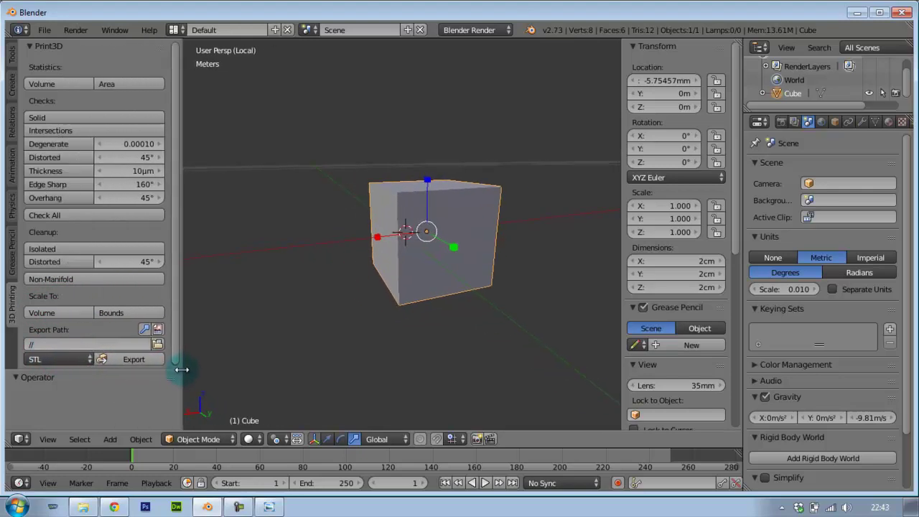
click(80, 359)
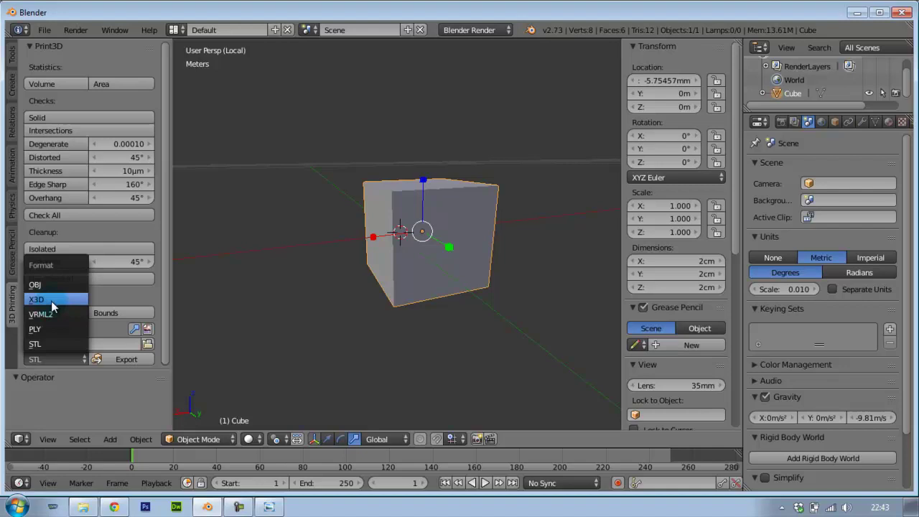
click(75, 410)
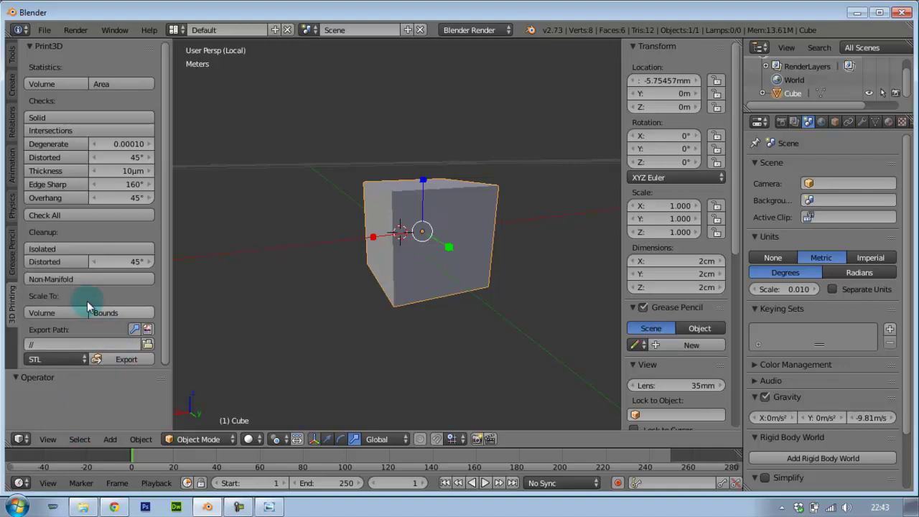
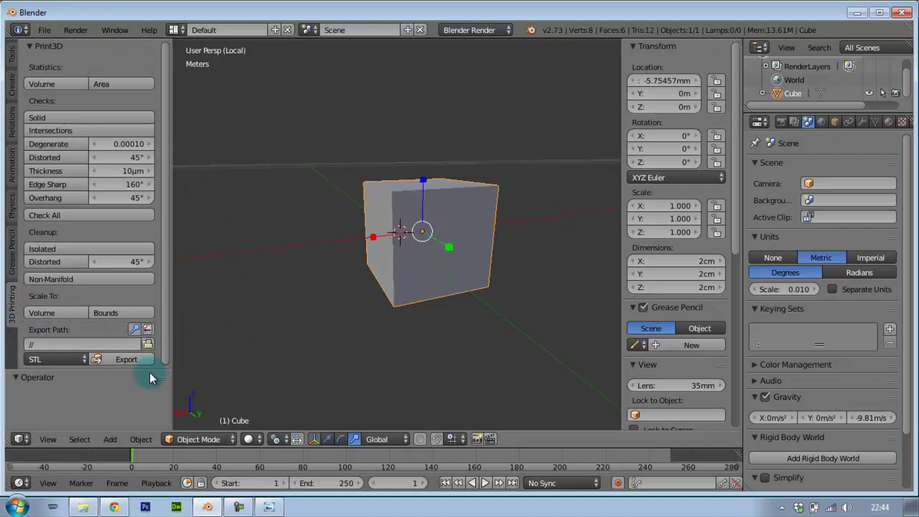
Narrow the tool shelf and switch it from the 3D Printing tab to the Tools tab
click(111, 361)
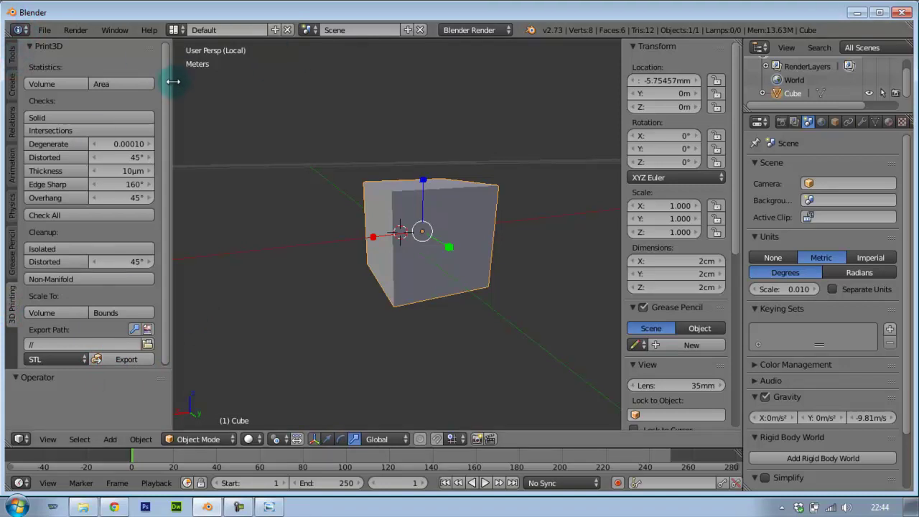
drag(172, 82, 128, 83)
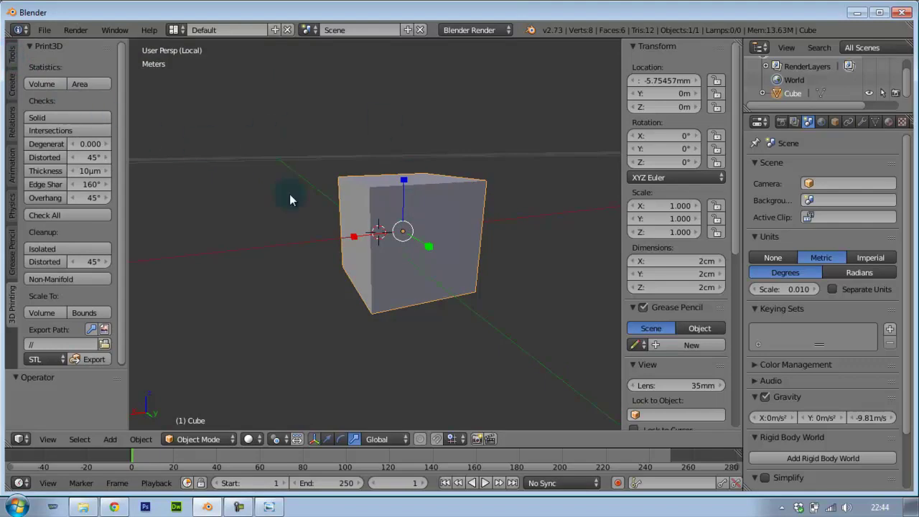
click(11, 56)
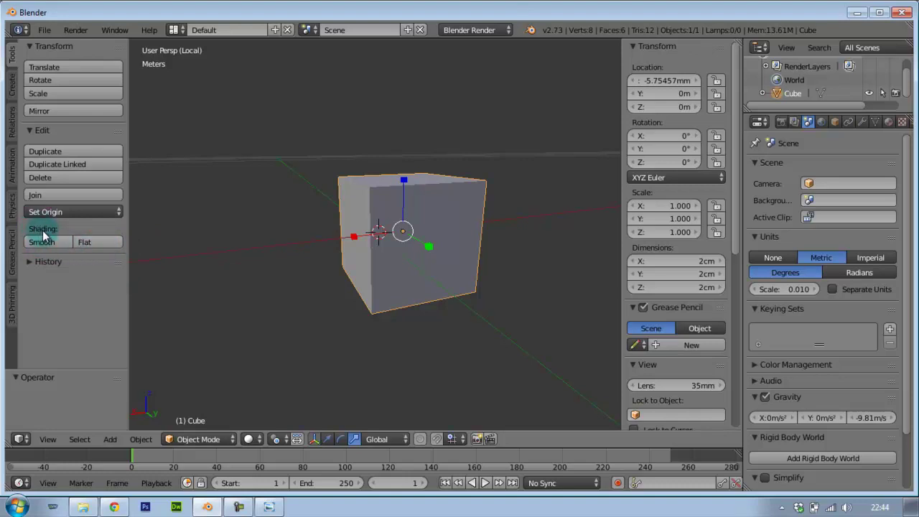
click(84, 242)
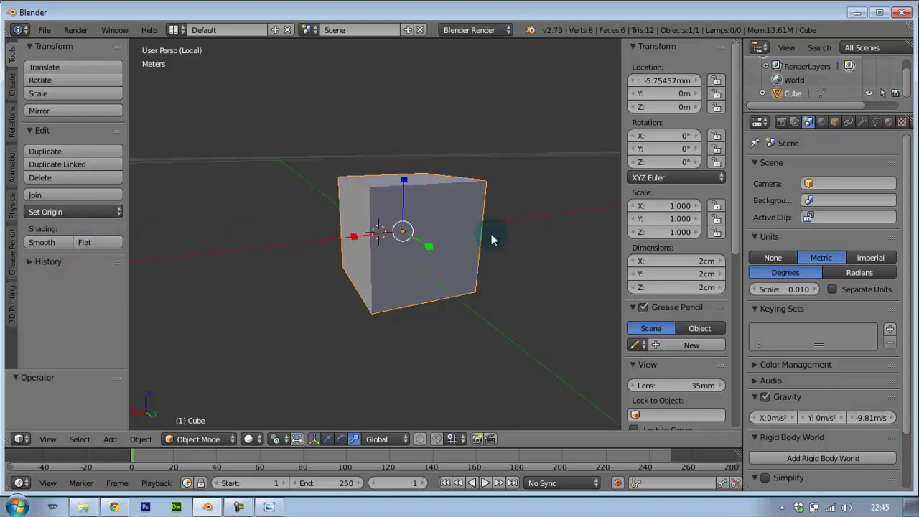
mouse_move(380, 207)
middle_down()
mouse_move(327, 231)
mouse_move(382, 258)
mouse_move(295, 234)
middle_up()
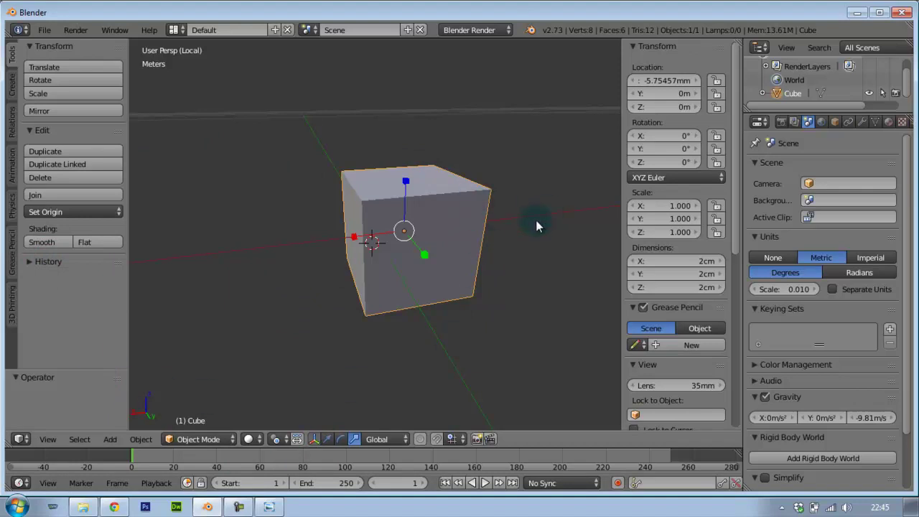
middle_drag(486, 248, 143, 228)
mouse_move(331, 234)
middle_down()
mouse_move(312, 276)
mouse_move(231, 283)
middle_up()
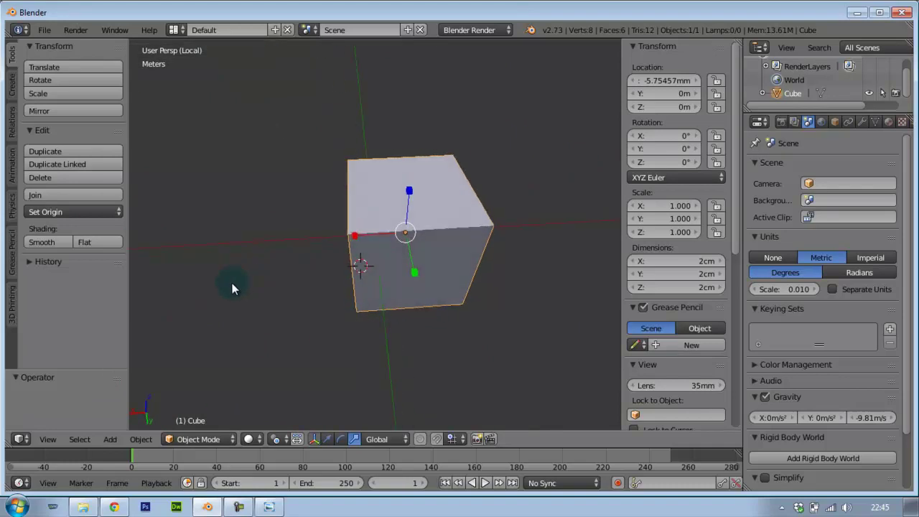
click(41, 242)
mouse_move(495, 251)
middle_down()
mouse_move(380, 220)
mouse_move(485, 165)
mouse_move(533, 212)
mouse_move(496, 225)
mouse_move(426, 195)
mouse_move(294, 168)
mouse_move(250, 197)
mouse_move(186, 193)
mouse_move(572, 158)
mouse_move(538, 154)
mouse_move(583, 146)
mouse_move(620, 195)
mouse_move(201, 201)
mouse_move(256, 199)
mouse_move(293, 214)
mouse_move(359, 205)
middle_up()
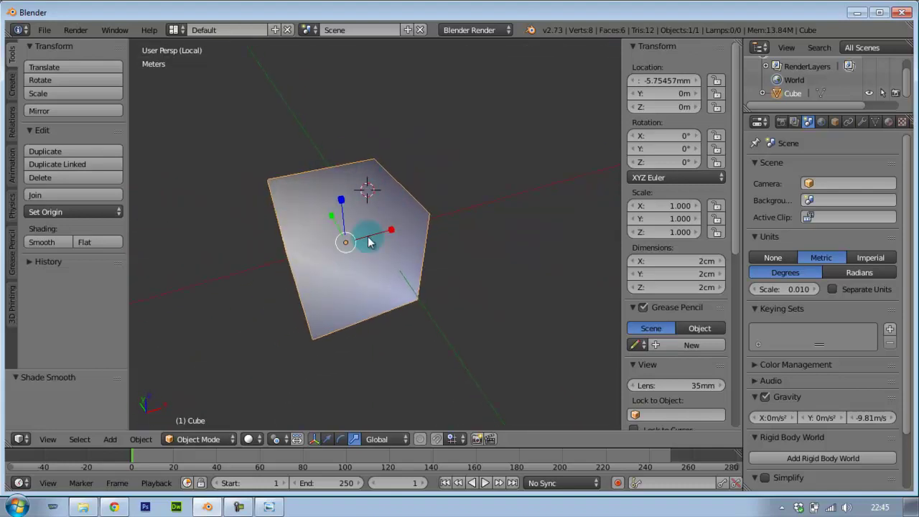
click(112, 247)
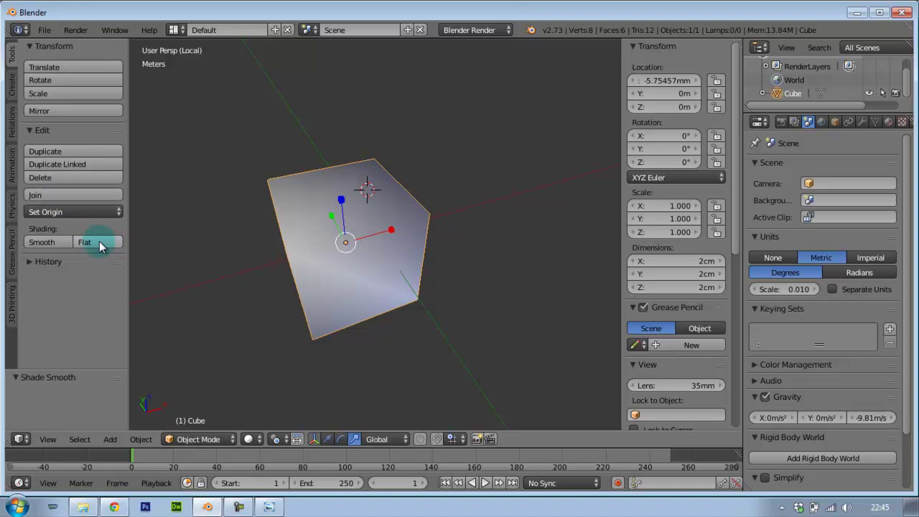
click(100, 248)
mouse_move(232, 246)
middle_down()
mouse_move(312, 251)
mouse_move(328, 211)
mouse_move(131, 199)
mouse_move(612, 222)
mouse_move(144, 226)
mouse_move(592, 222)
mouse_move(577, 207)
middle_up()
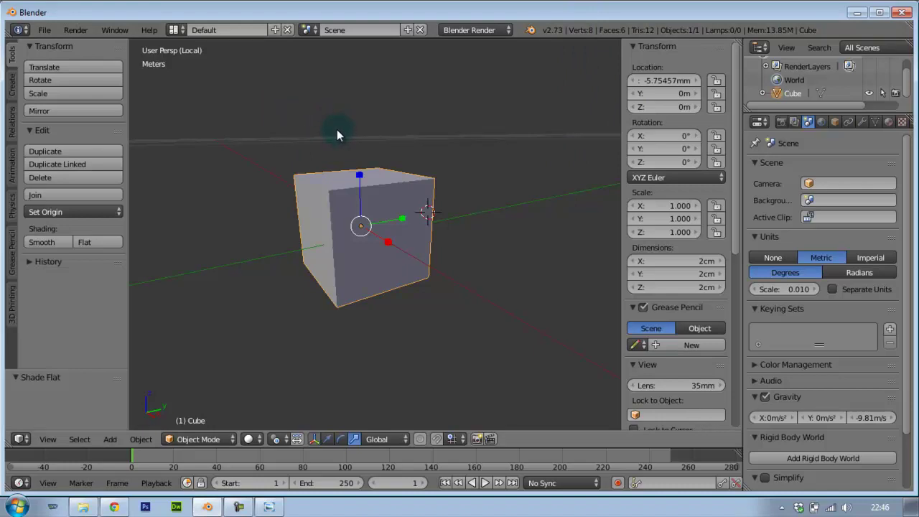
middle_drag(226, 176, 299, 160)
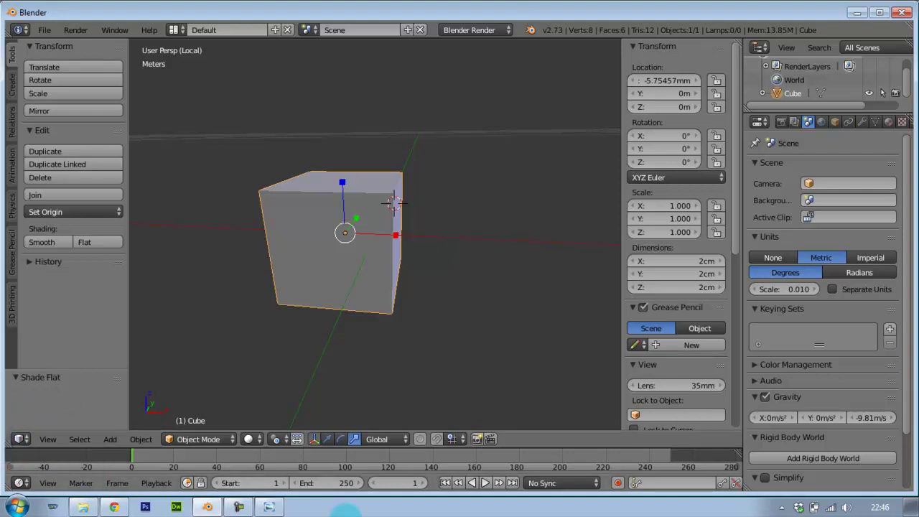
click(742, 485)
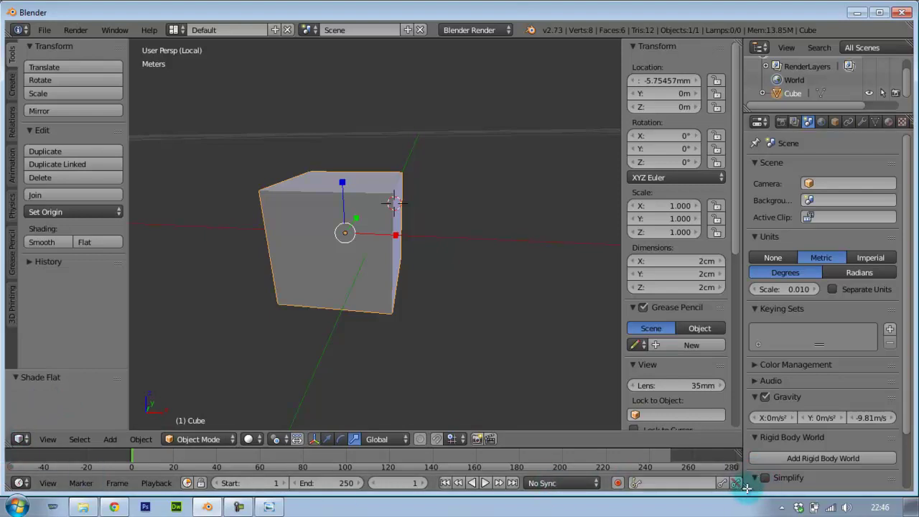
mouse_move(742, 485)
mouse_down()
mouse_move(737, 453)
mouse_move(47, 465)
mouse_up()
drag(4, 488, 738, 44)
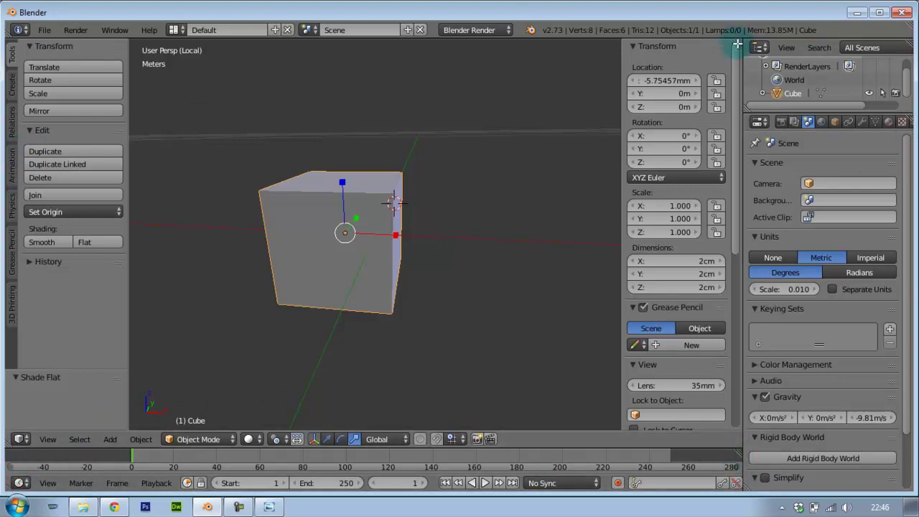
mouse_move(738, 44)
mouse_down()
mouse_move(3, 25)
mouse_move(5, 445)
mouse_move(481, 425)
mouse_move(357, 424)
mouse_up()
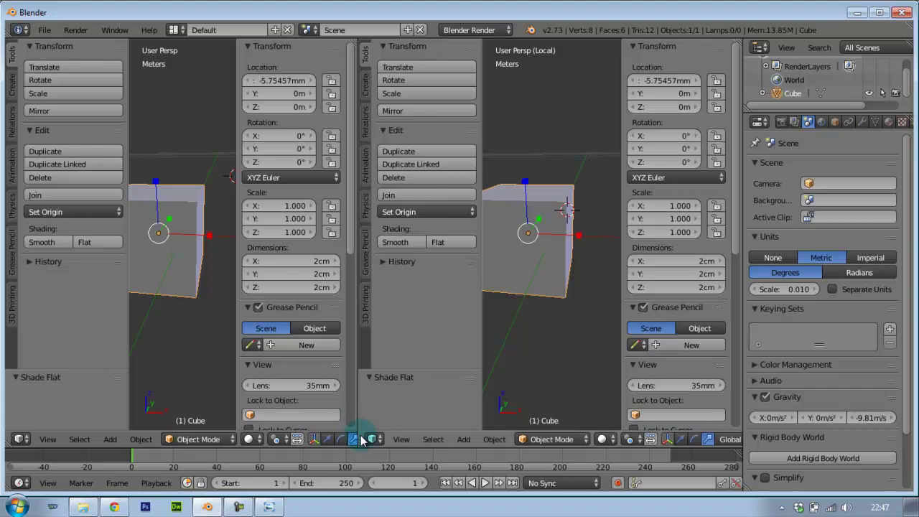
click(22, 439)
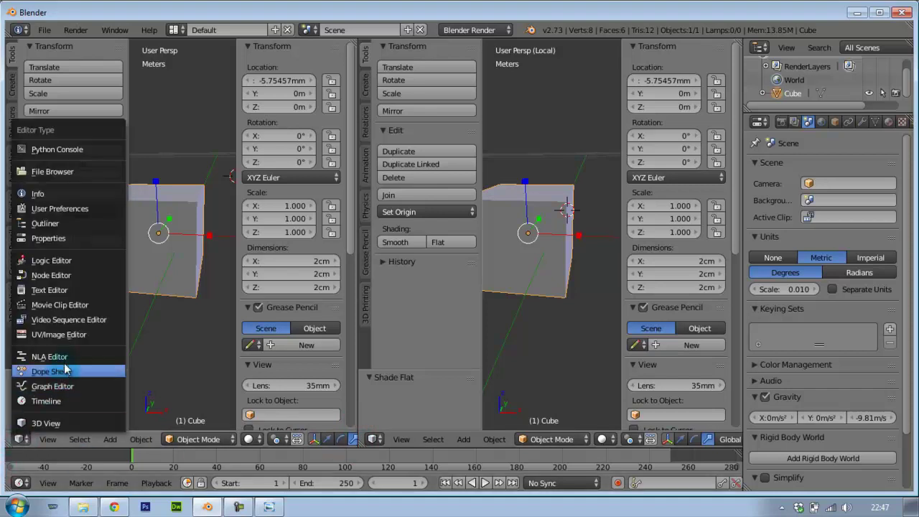
click(61, 292)
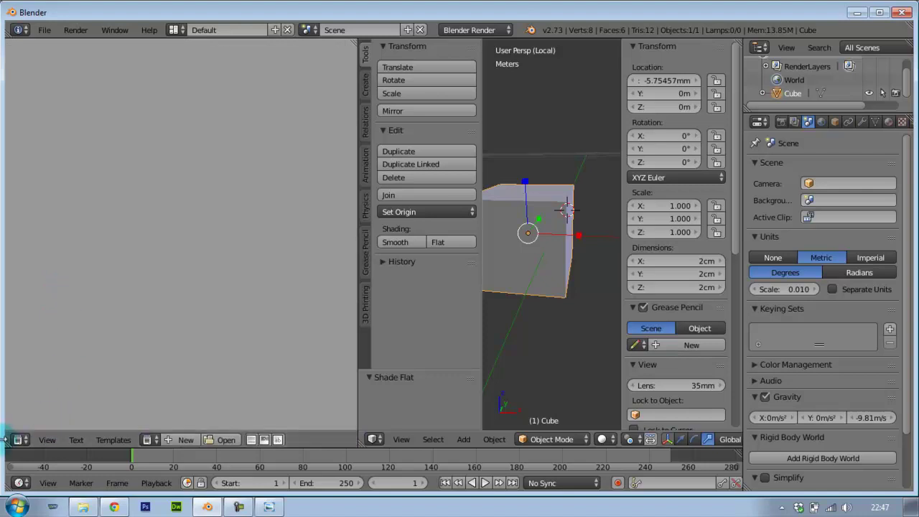
click(22, 441)
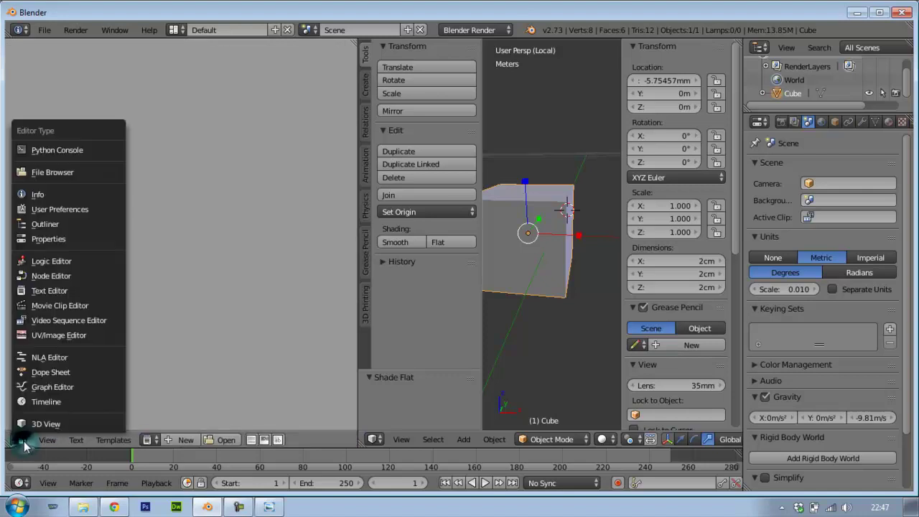
click(65, 209)
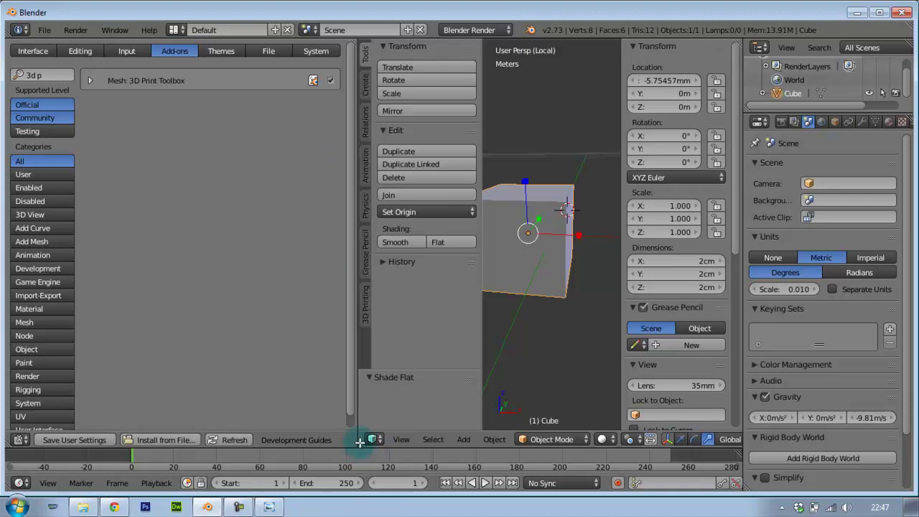
drag(354, 440, 95, 411)
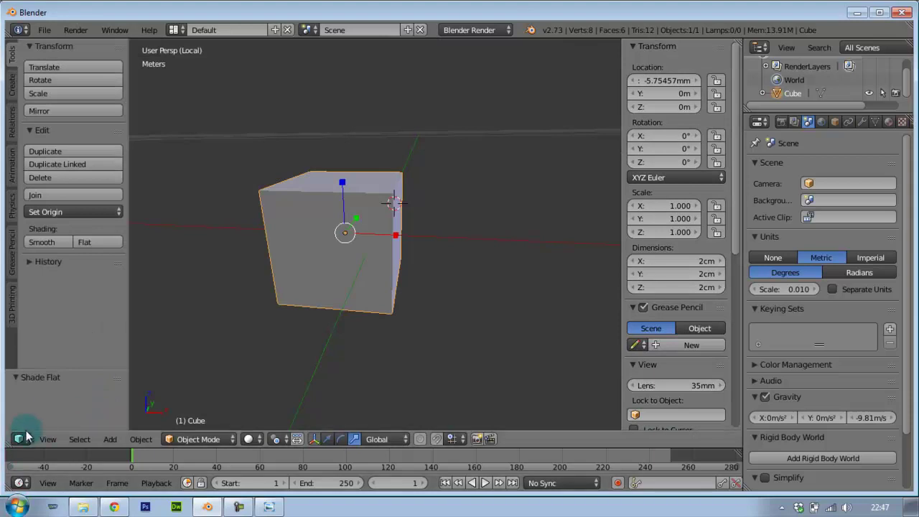
Join the timeline into the 3D View so the view reaches the window bottom
drag(7, 441, 365, 423)
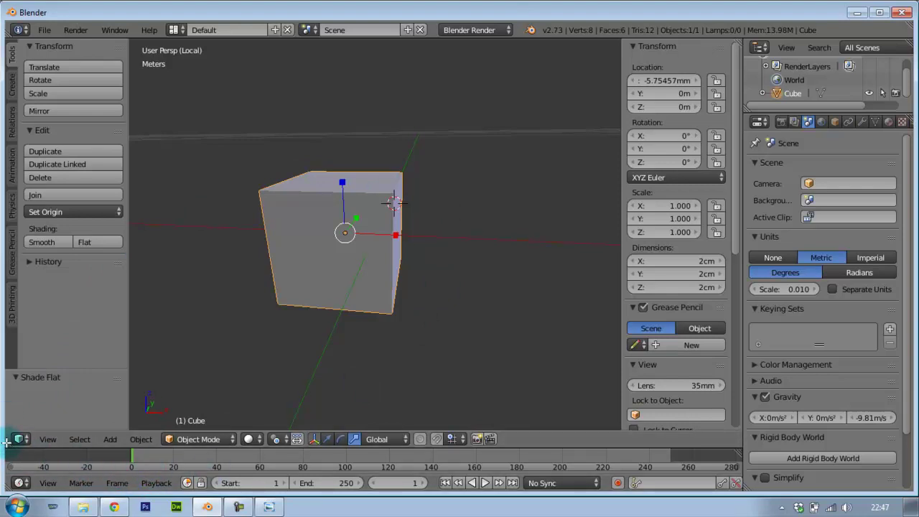
drag(5, 444, 12, 475)
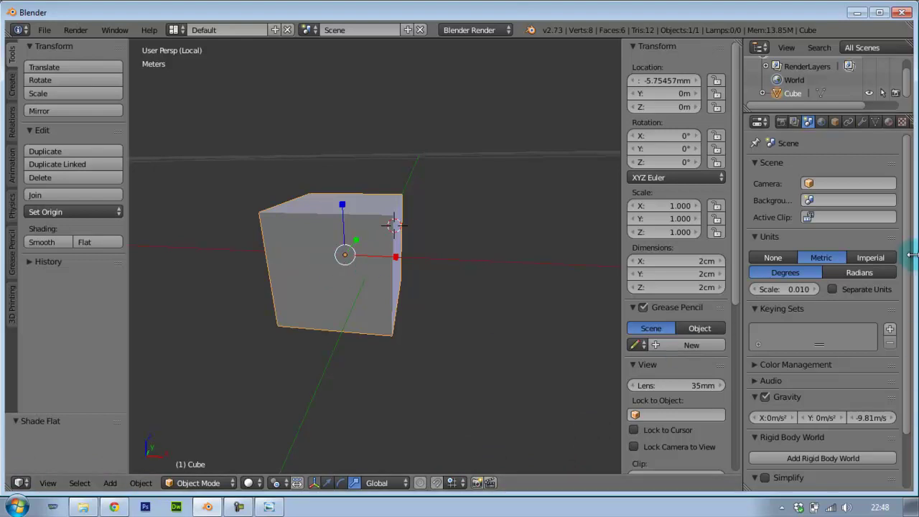
right_click(340, 323)
Hide and restore the T and N panels while orbiting and zooming around the cube
middle_drag(472, 367, 508, 383)
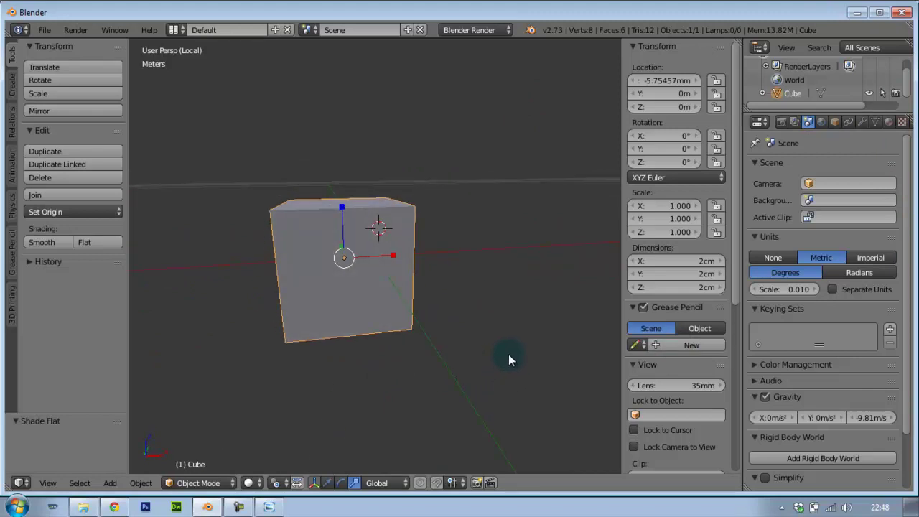
key(t)
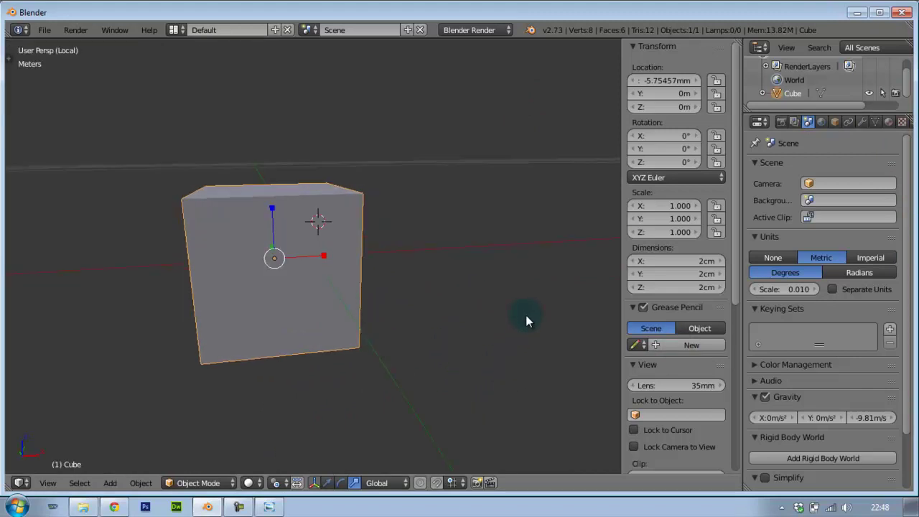
key(n)
mouse_move(177, 261)
middle_down()
mouse_move(416, 287)
mouse_move(610, 283)
mouse_move(568, 252)
mouse_move(435, 232)
mouse_move(304, 287)
mouse_move(301, 257)
middle_up()
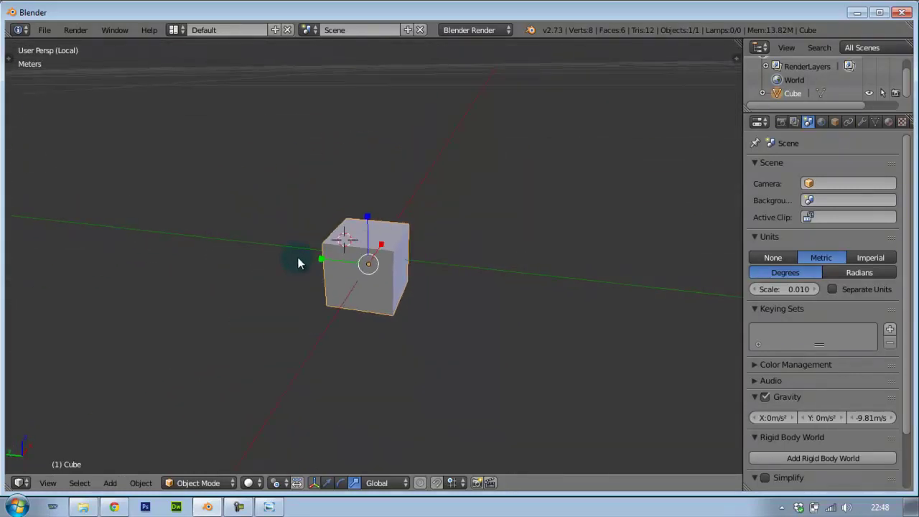
scroll(304, 257, up, 5)
mouse_move(183, 256)
middle_down()
mouse_move(332, 278)
mouse_move(367, 262)
middle_up()
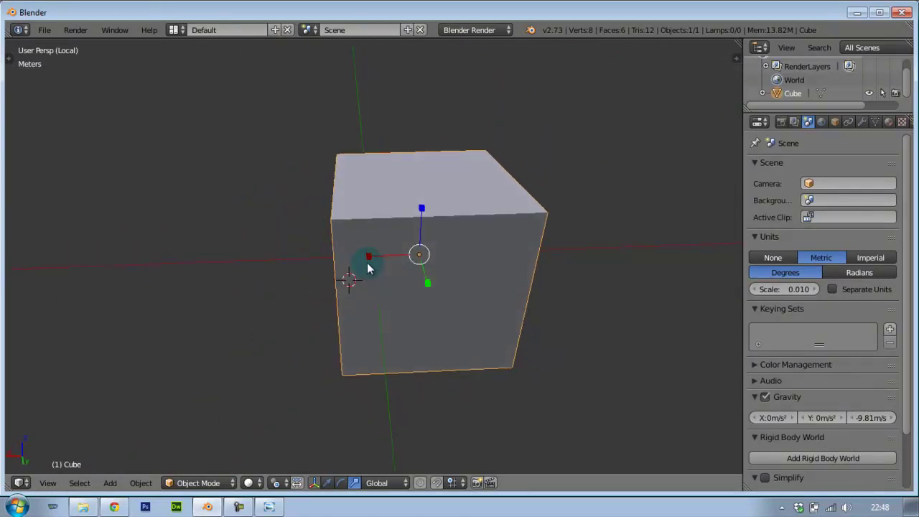
key(n)
key(t)
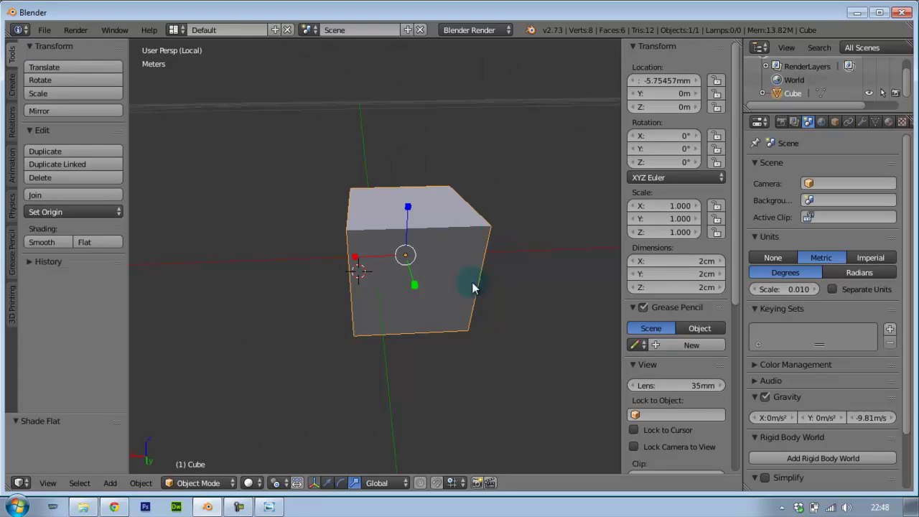
scroll(392, 264, down, 3)
middle_drag(266, 281, 368, 280)
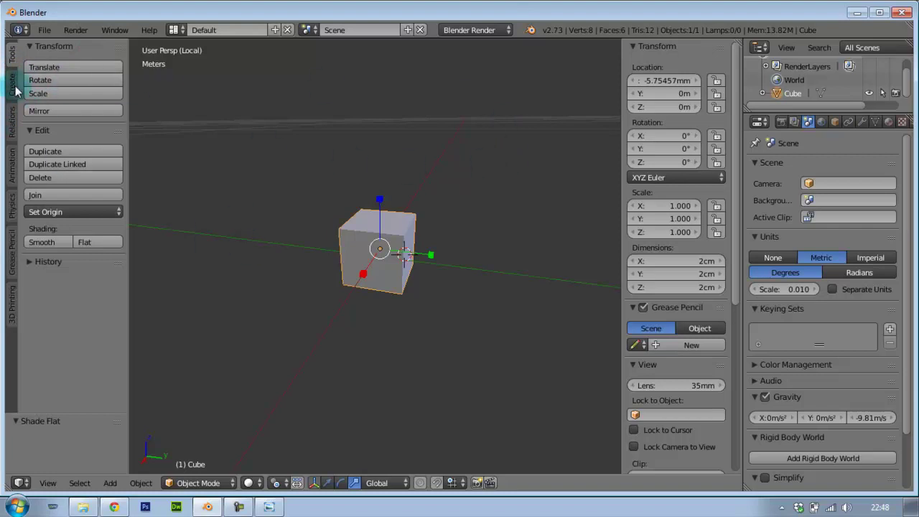
Show the Add Primitive list from the Create tab of the tool shelf
click(13, 86)
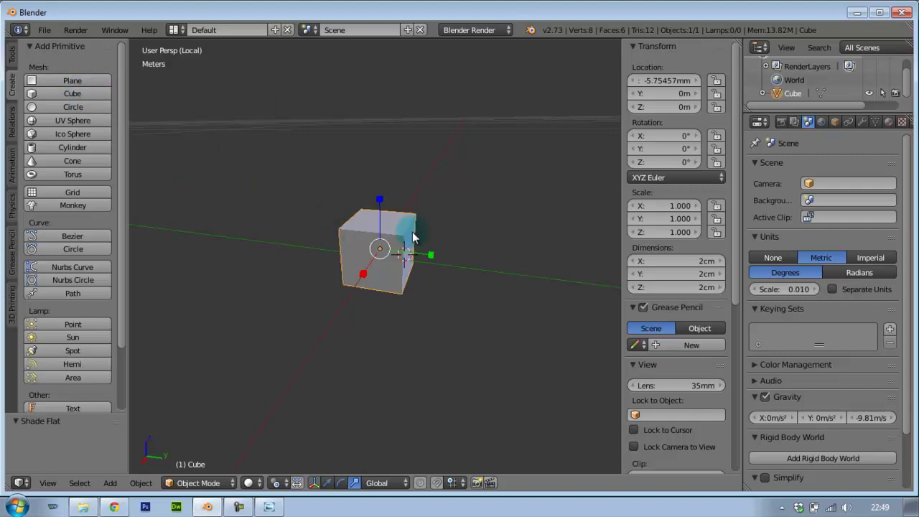
Add a plane and set its X, Y and Z scale to 0.01 so it measures 2 cm
click(72, 79)
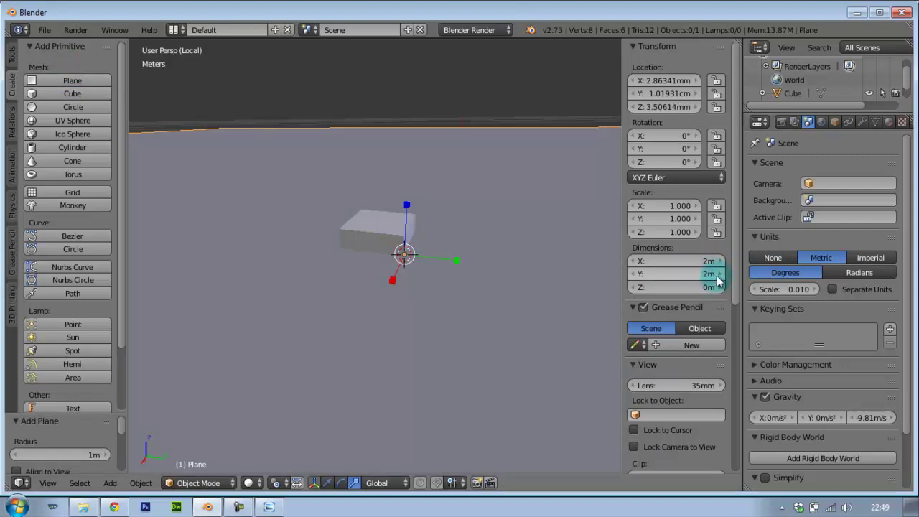
click(681, 234)
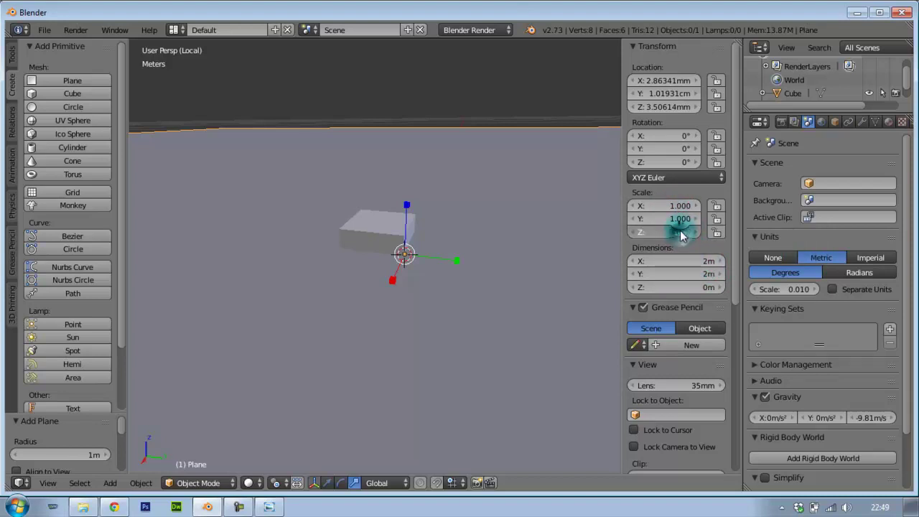
drag(681, 234, 675, 207)
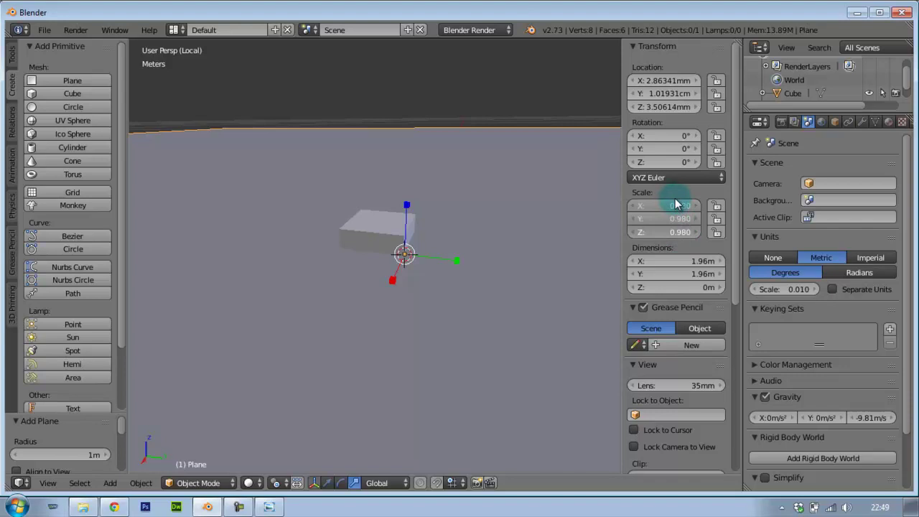
drag(647, 205, 650, 233)
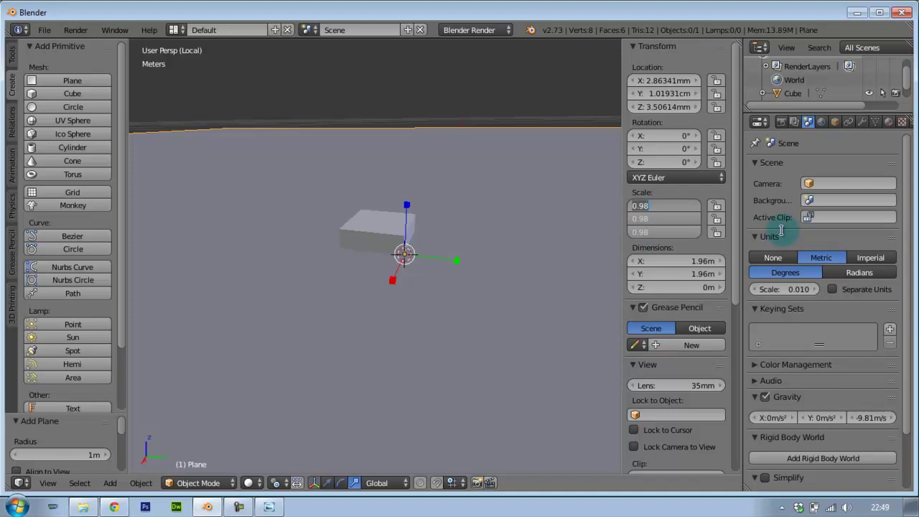
key(BackSpace)
key(Return)
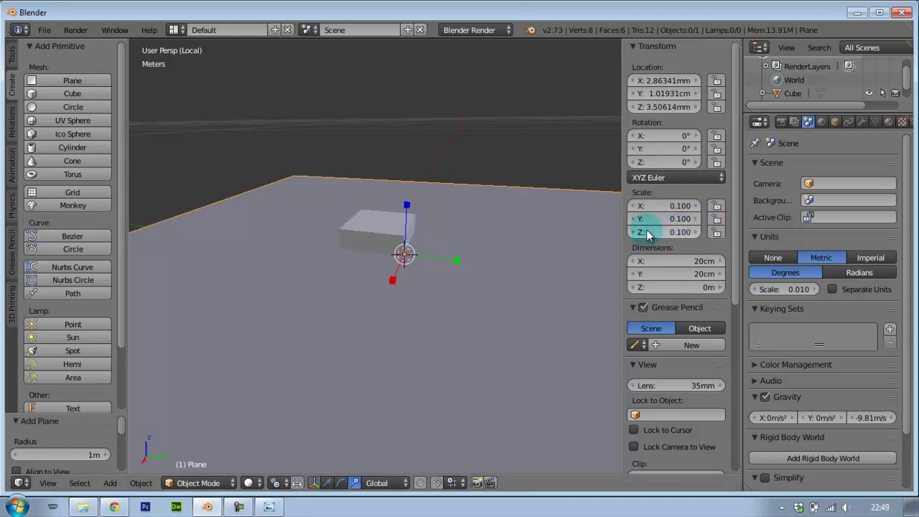
mouse_move(658, 208)
mouse_down()
mouse_move(665, 232)
mouse_move(639, 204)
mouse_up()
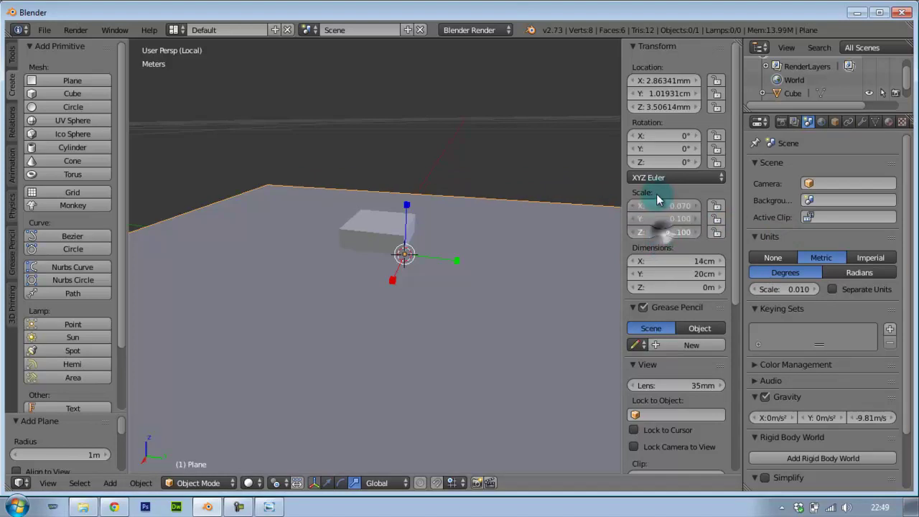
text(0.01)
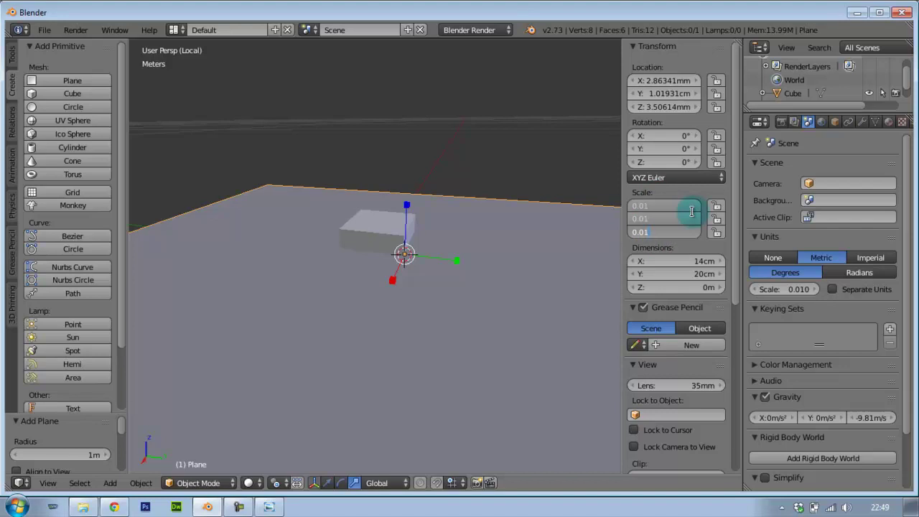
key(Return)
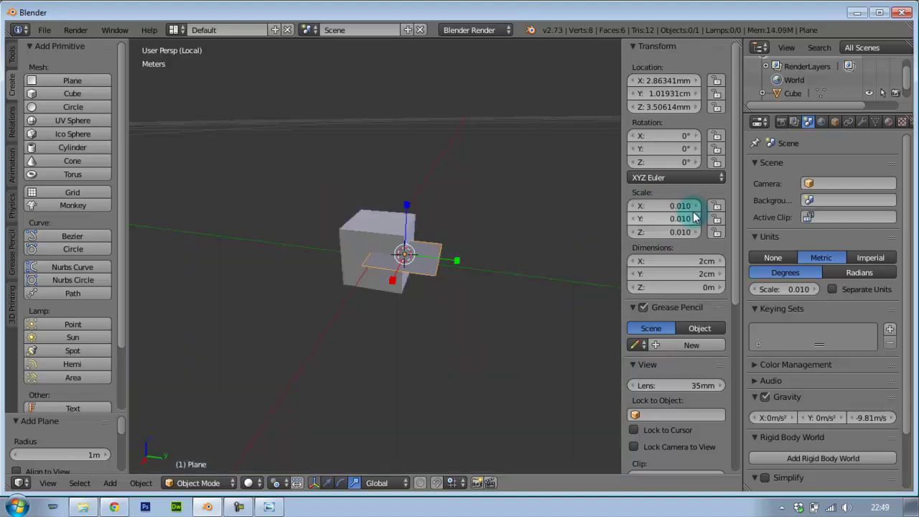
right_click(426, 274)
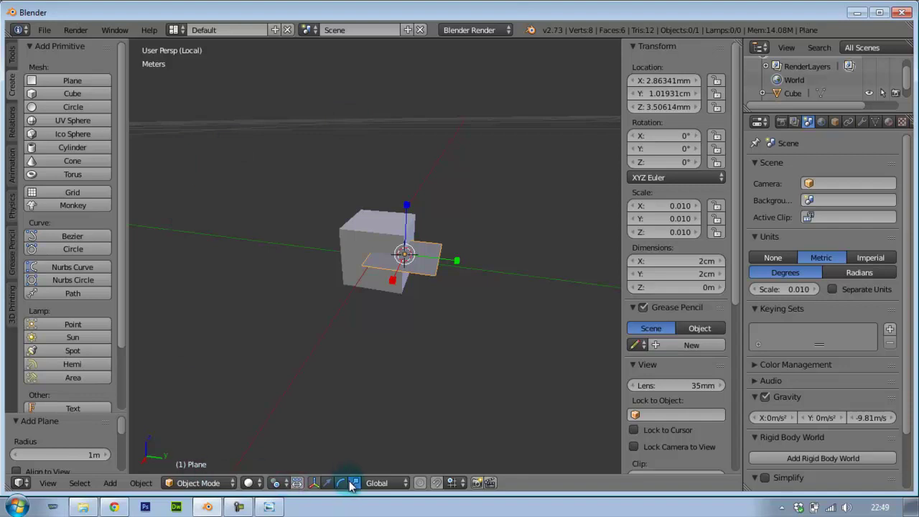
Use the translate manipulator to move the plane about 2.1 cm along Y beside the cube
click(327, 483)
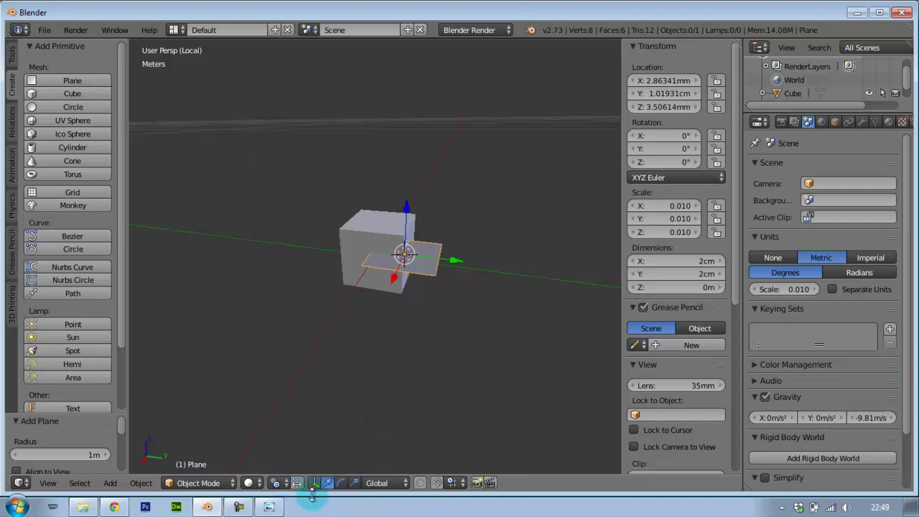
drag(452, 255, 531, 270)
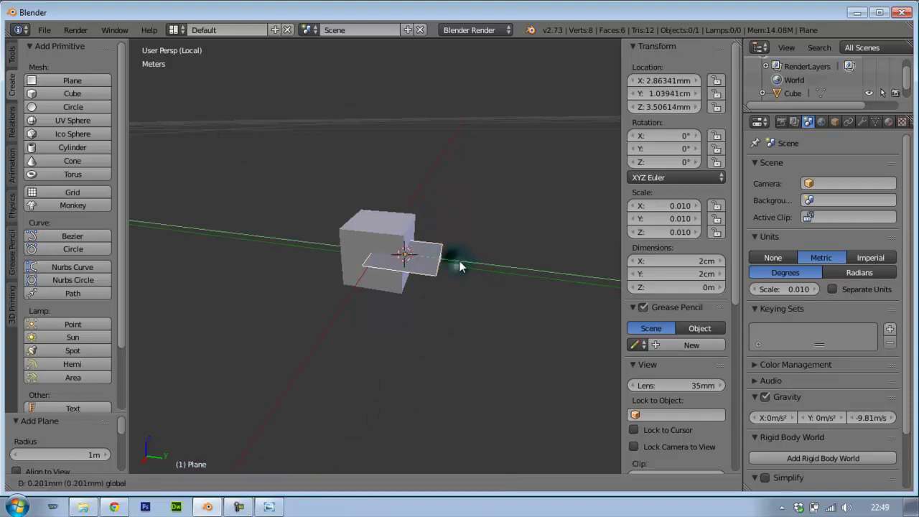
mouse_move(526, 355)
middle_down()
mouse_move(431, 365)
mouse_move(450, 334)
mouse_move(531, 333)
mouse_move(540, 358)
mouse_move(508, 288)
middle_up()
mouse_move(512, 352)
middle_down()
mouse_move(487, 283)
mouse_move(488, 242)
mouse_move(459, 281)
middle_up()
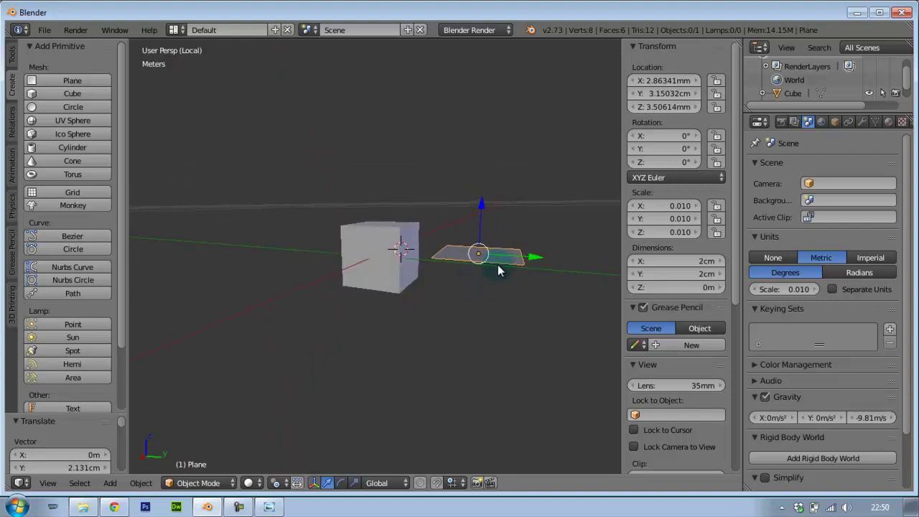
Toggle local view and orbit to confirm the plane sits clear of the cube
key(KP_Divide)
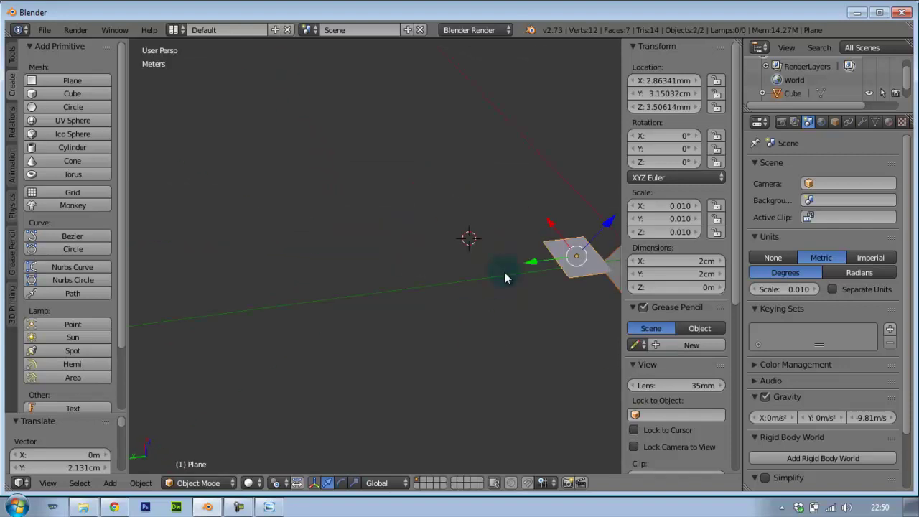
key(KP_Divide)
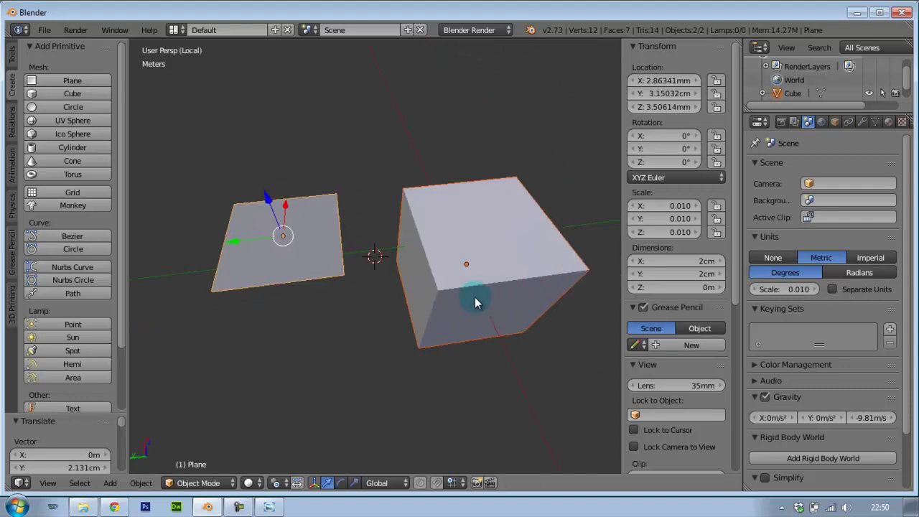
mouse_move(250, 311)
middle_down()
mouse_move(520, 237)
mouse_move(528, 219)
mouse_move(508, 242)
middle_up()
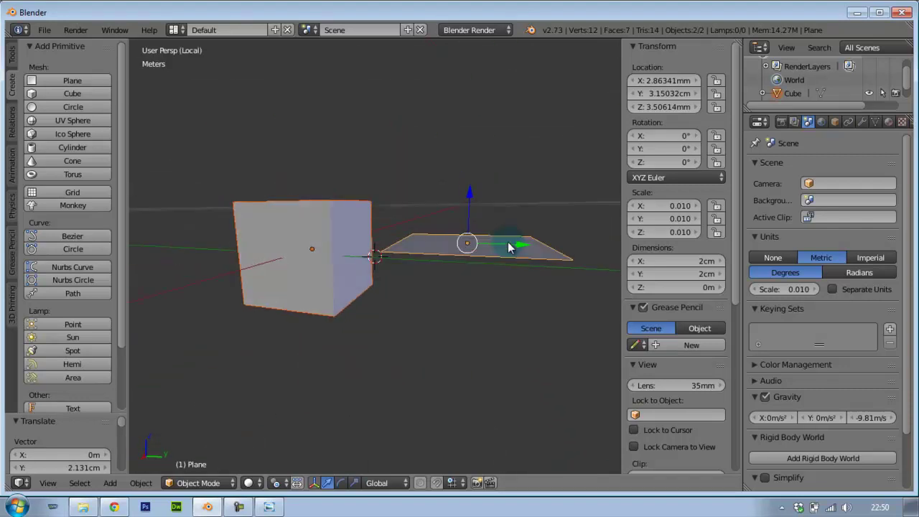
mouse_move(489, 286)
middle_down()
mouse_move(489, 266)
mouse_move(498, 267)
middle_up()
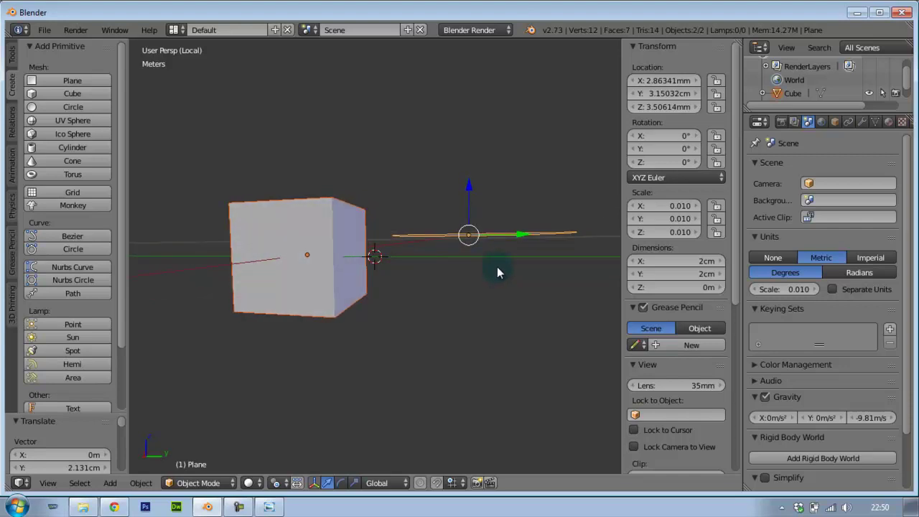
mouse_move(554, 263)
middle_down()
mouse_move(553, 304)
mouse_move(522, 298)
mouse_move(515, 314)
middle_up()
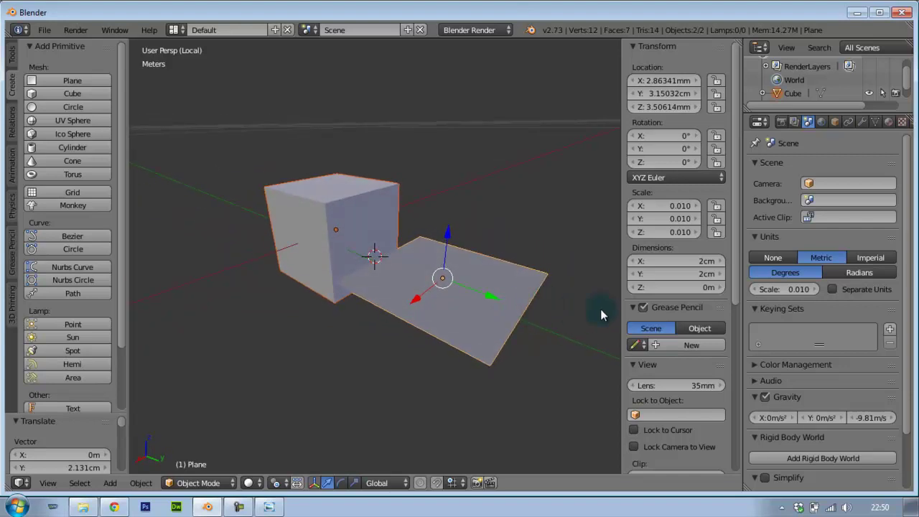
middle_drag(267, 301, 343, 290)
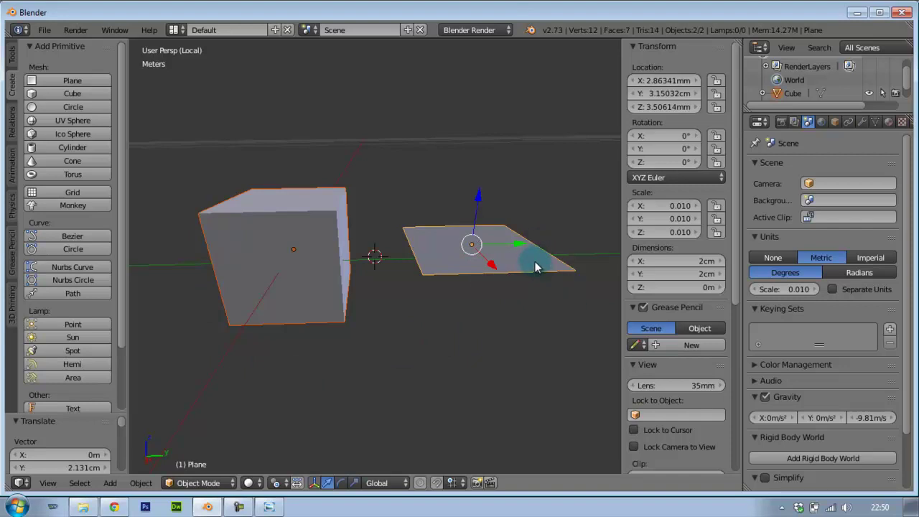
Select only the plane and delete it, leaving the cube alone
key(a)
right_click(488, 252)
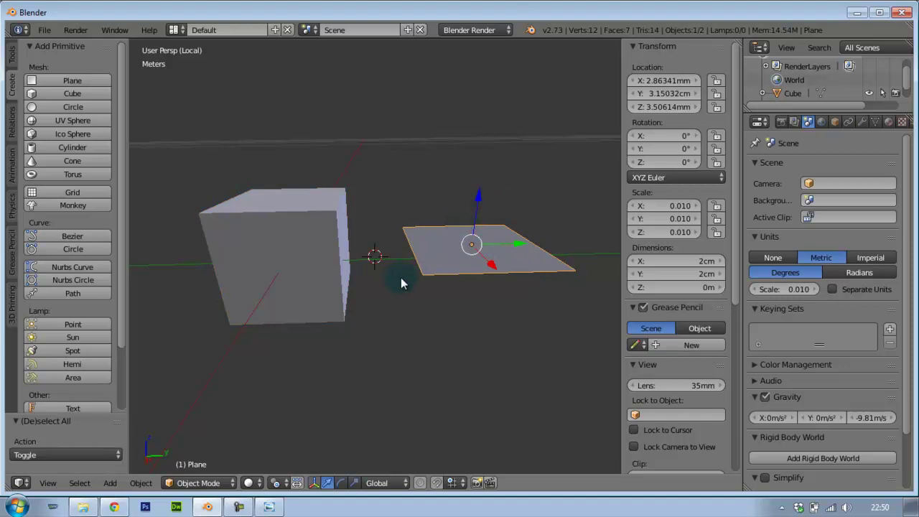
middle_drag(401, 277, 309, 255)
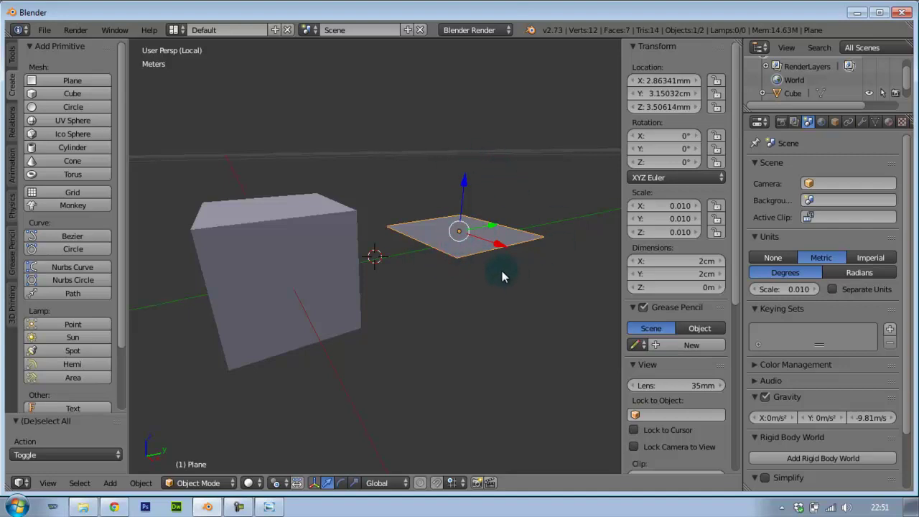
key(x)
click(462, 238)
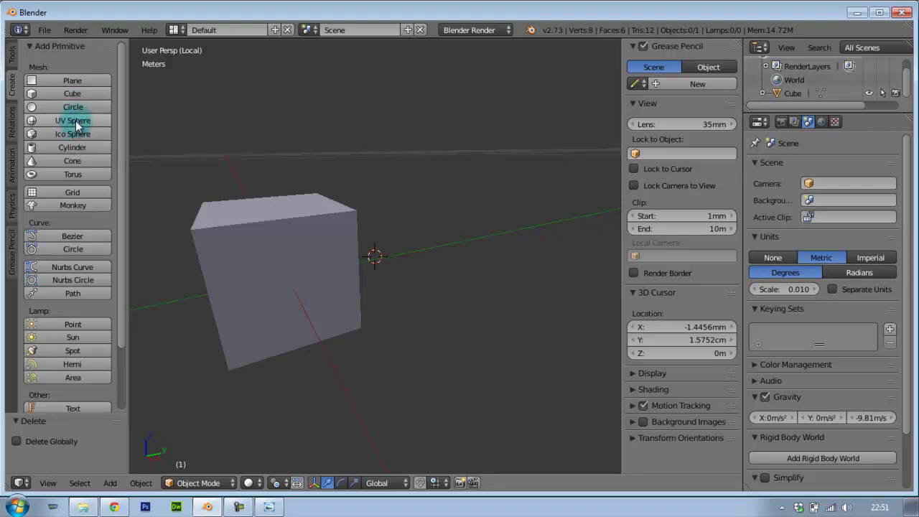
Add a UV sphere, scale it to 0.01 on all axes and move it along Y to 3.89 cm
click(74, 121)
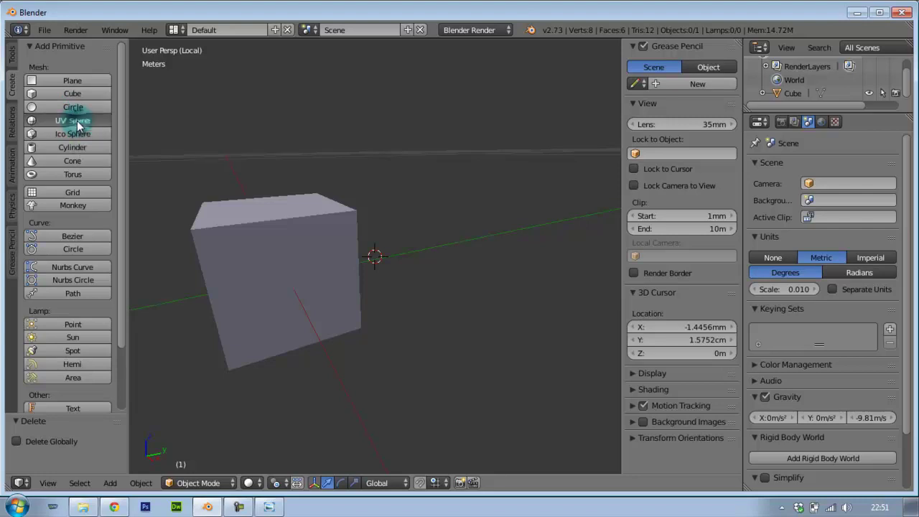
drag(680, 206, 676, 248)
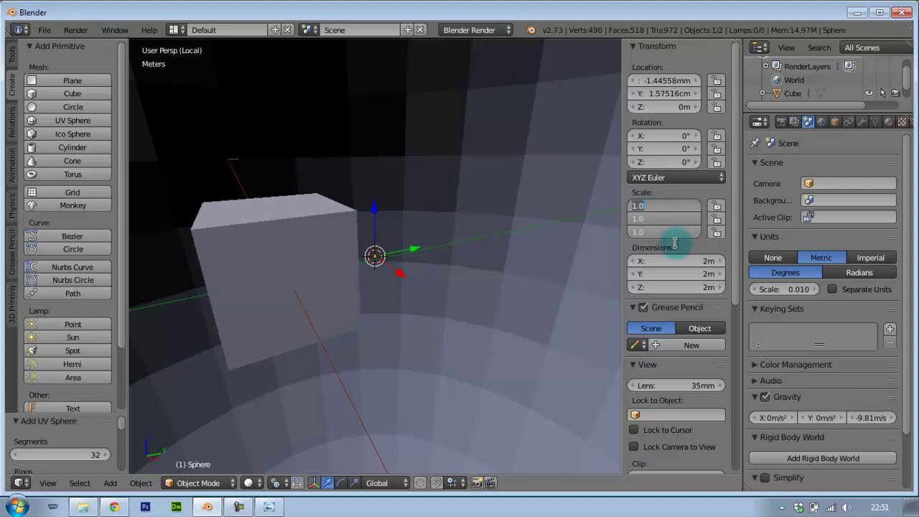
text(0)
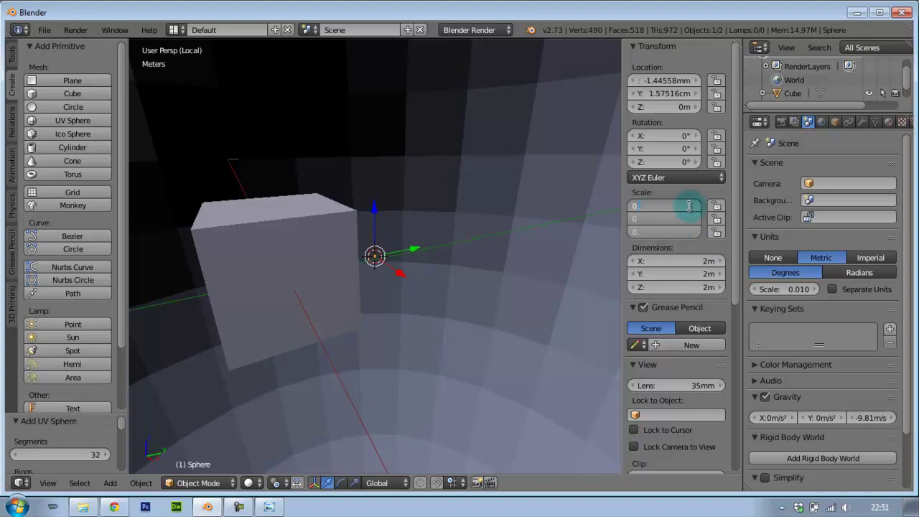
text(010)
key(Return)
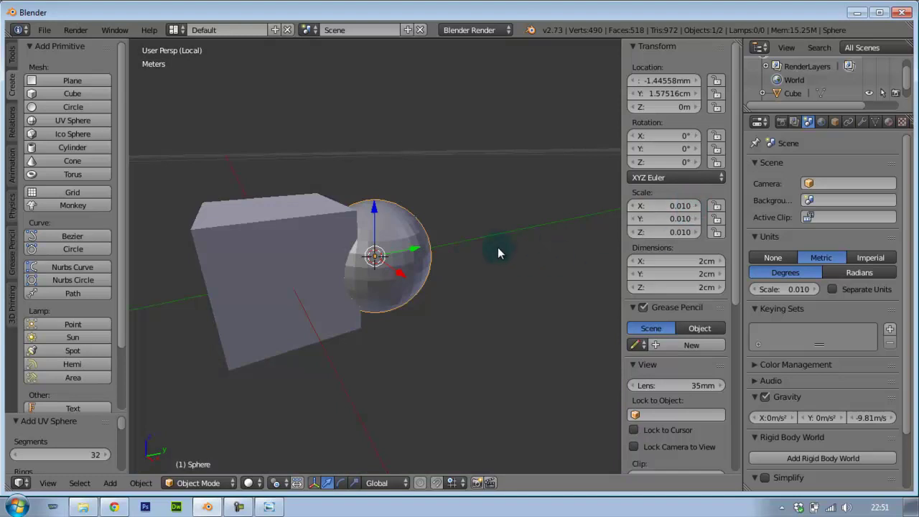
drag(415, 255, 523, 270)
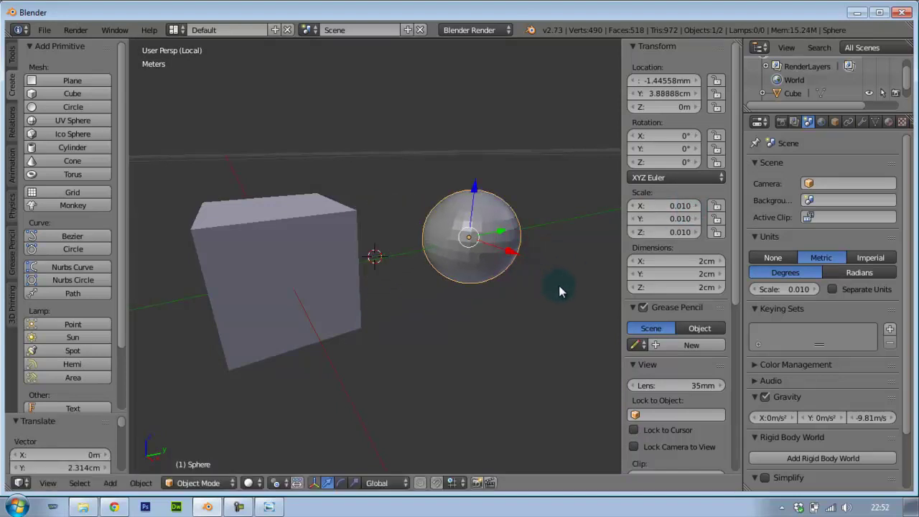
scroll(522, 302, up, 2)
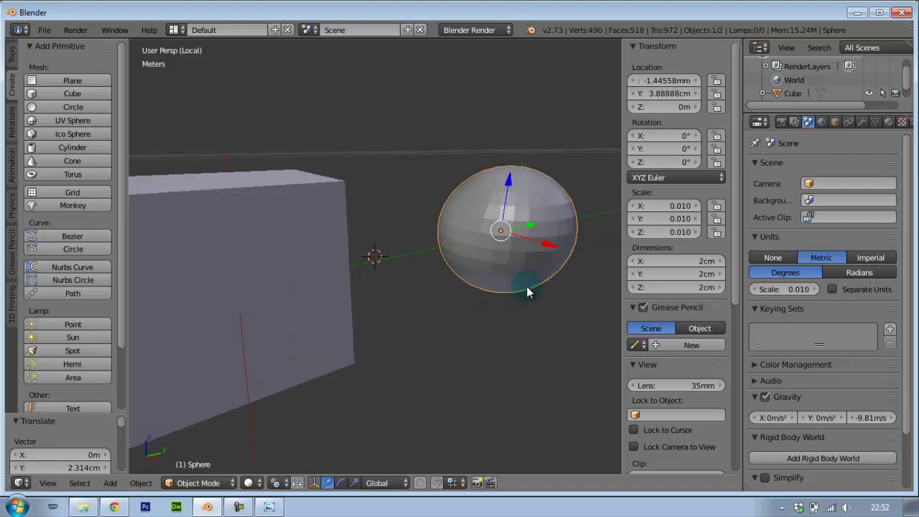
Frame the cube and sphere in local view, then select only the sphere
key(KP_Divide)
key(a)
key(a)
key(KP_Divide)
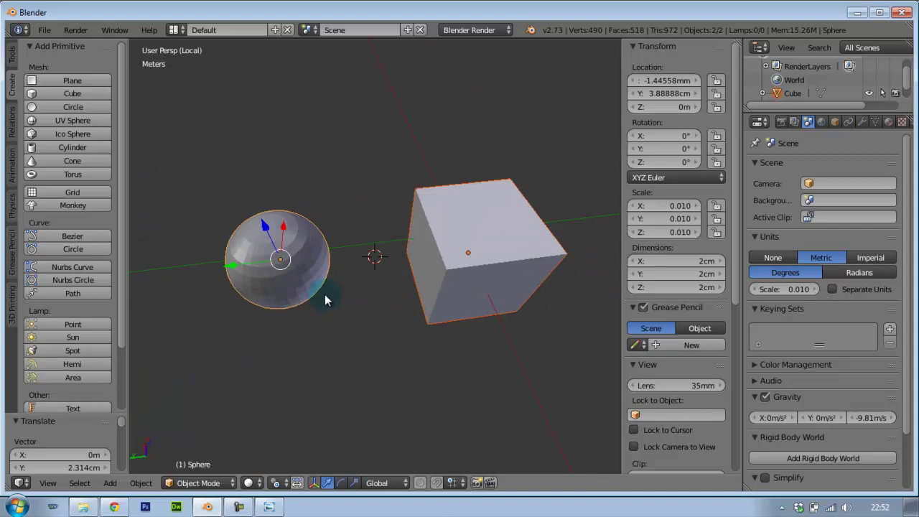
key(a)
right_click(301, 271)
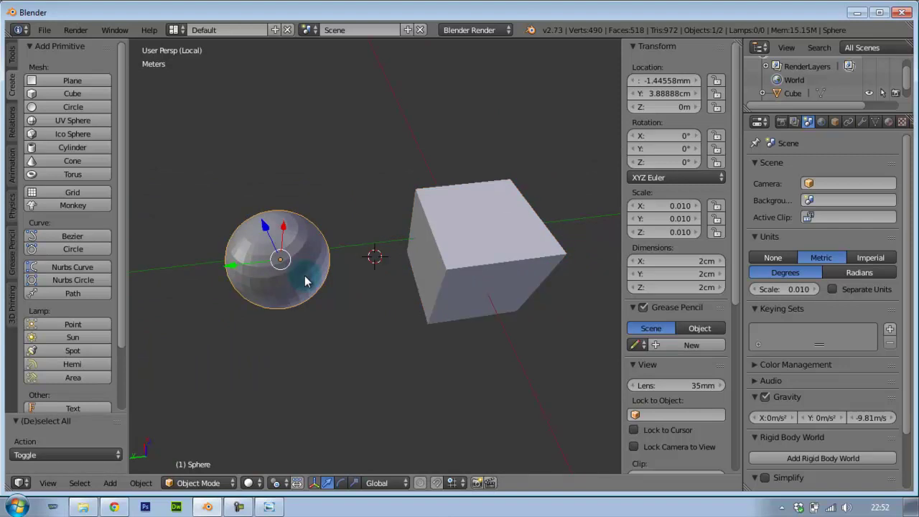
key(KP_Divide)
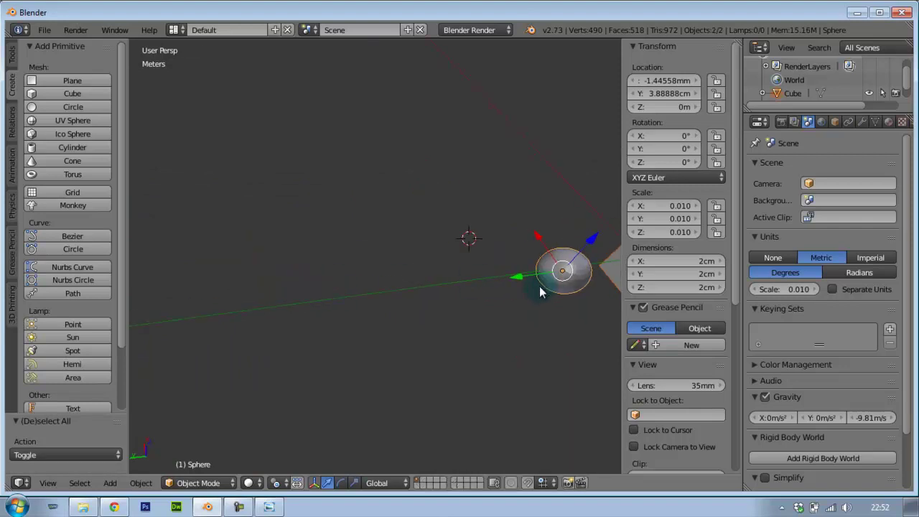
Isolate the 2 cm sphere and cube in local view and orbit to inspect them from several angles
key(KP_Divide)
scroll(372, 288, up, 5)
scroll(362, 294, down, 3)
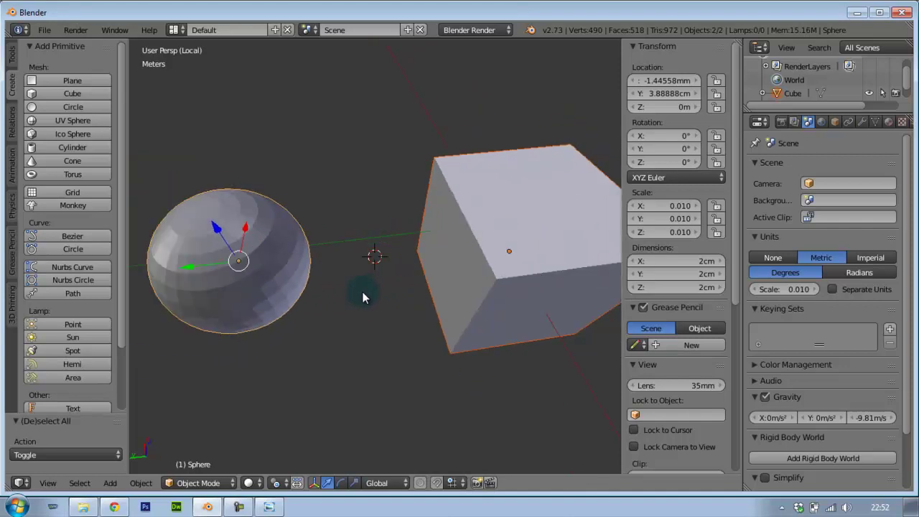
mouse_move(362, 295)
middle_down()
mouse_move(269, 305)
mouse_move(366, 304)
mouse_move(455, 288)
mouse_move(539, 300)
mouse_move(538, 267)
mouse_move(464, 251)
mouse_move(345, 279)
mouse_move(310, 267)
middle_up()
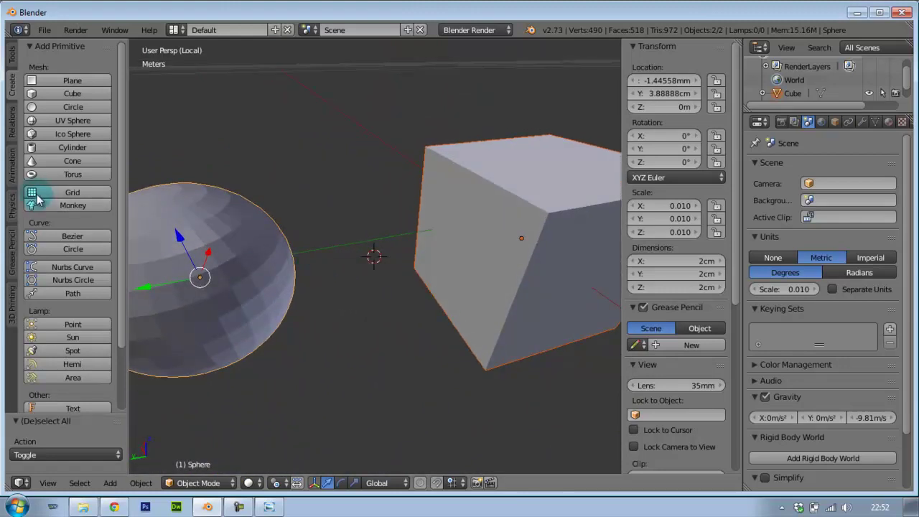
mouse_move(304, 199)
middle_down()
mouse_move(477, 225)
mouse_move(579, 222)
mouse_move(602, 164)
mouse_move(139, 184)
mouse_move(139, 199)
middle_up()
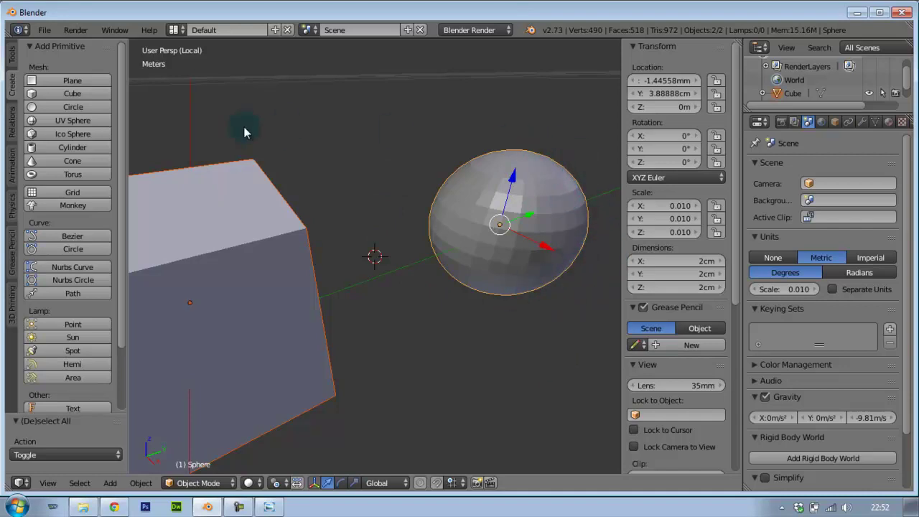
mouse_move(484, 242)
middle_down()
mouse_move(359, 211)
mouse_move(451, 231)
middle_up()
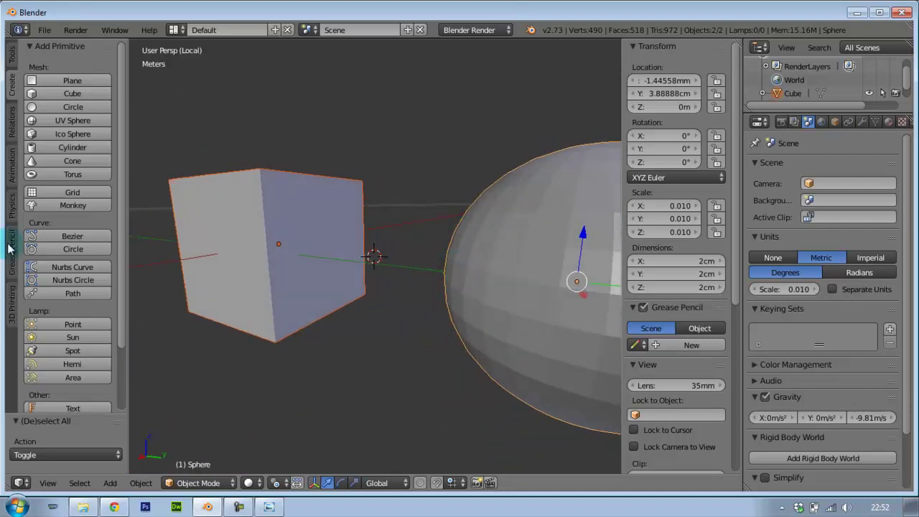
mouse_move(378, 179)
middle_down()
mouse_move(471, 198)
mouse_move(550, 199)
middle_up()
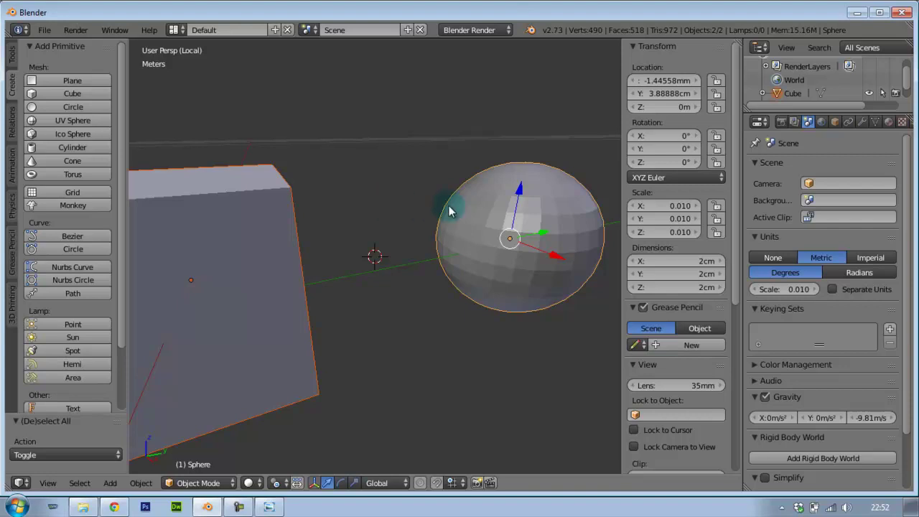
Place the 3D cursor beside the scaled sphere and delete that sphere
click(568, 195)
right_click(544, 219)
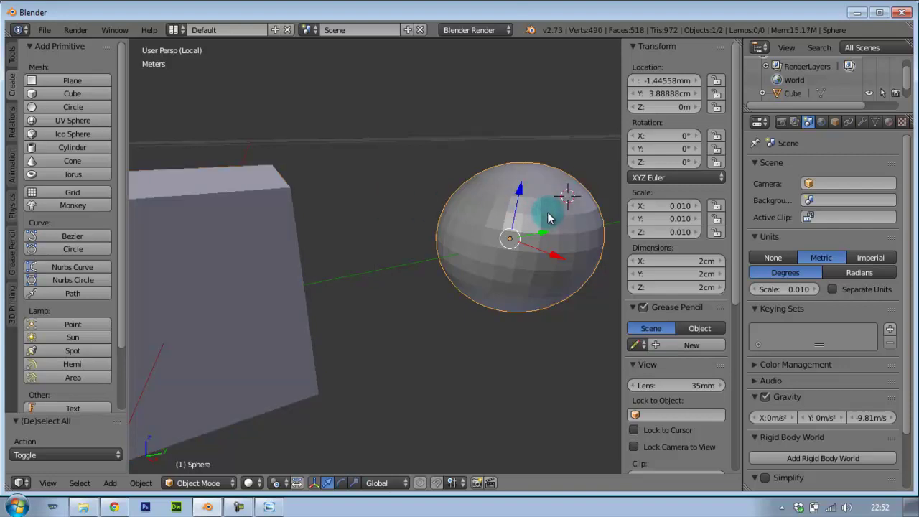
key(x)
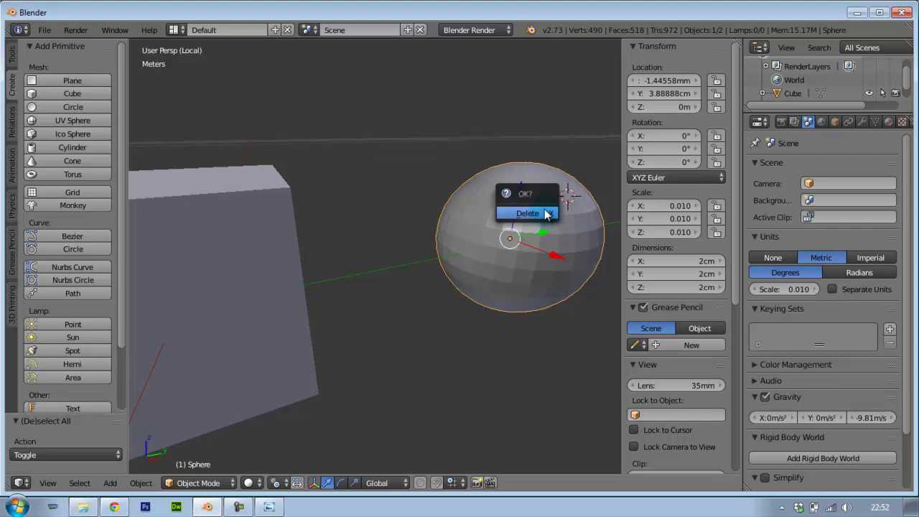
click(544, 215)
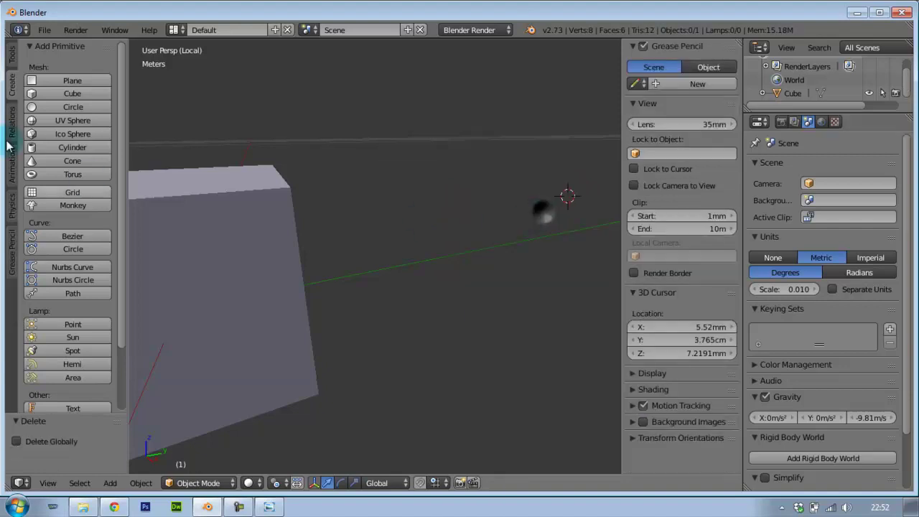
Add a new UV sphere at the cursor with a size of 2mm
click(72, 121)
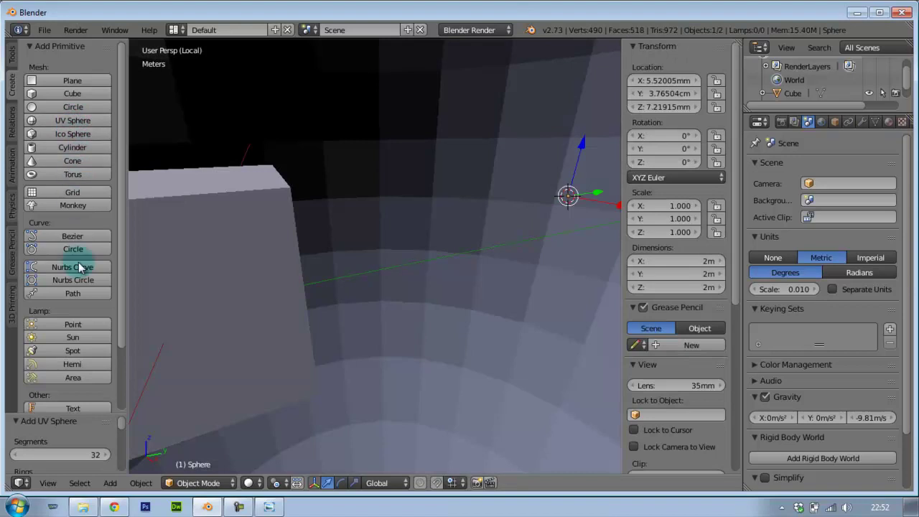
drag(115, 411, 104, 307)
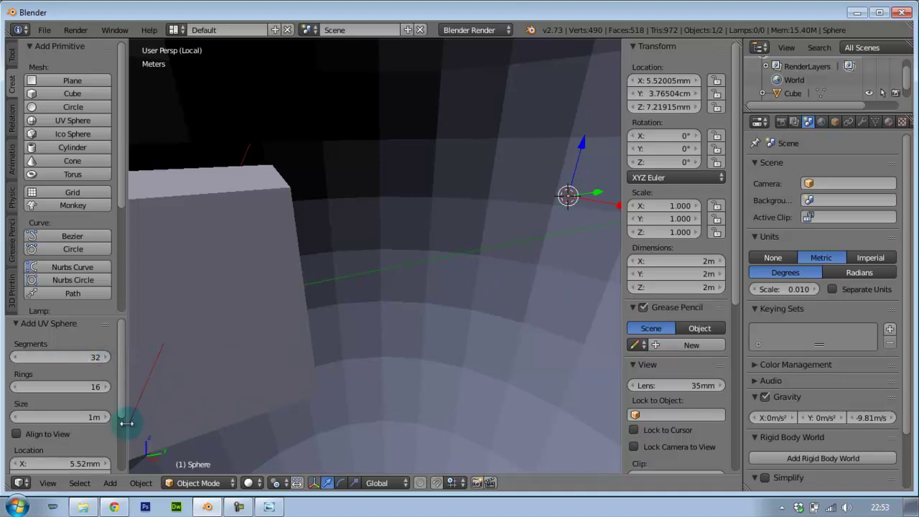
click(101, 422)
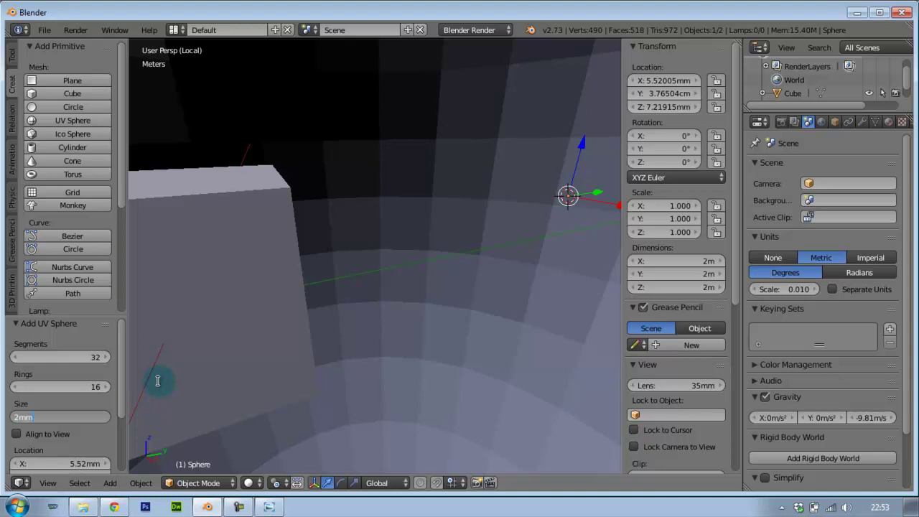
key(Return)
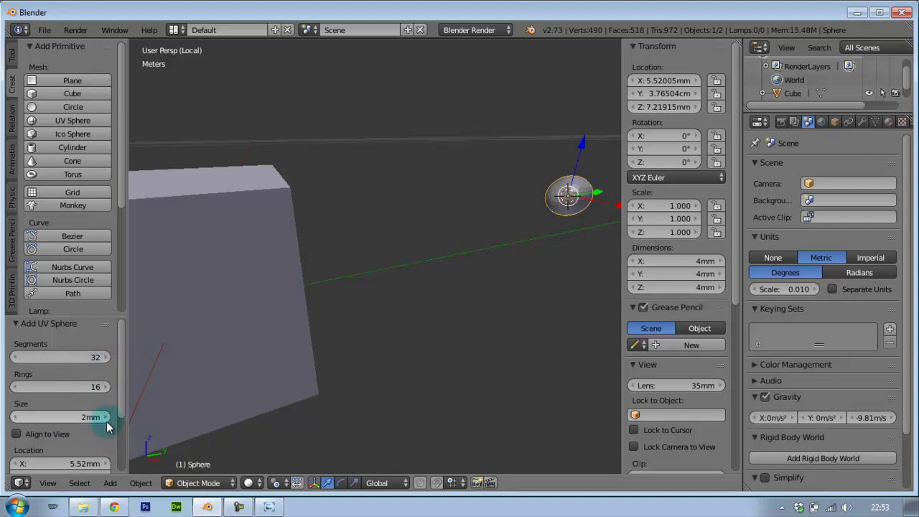
Set the new sphere's Location X, Y and Z to 0
drag(119, 394, 120, 431)
click(80, 397)
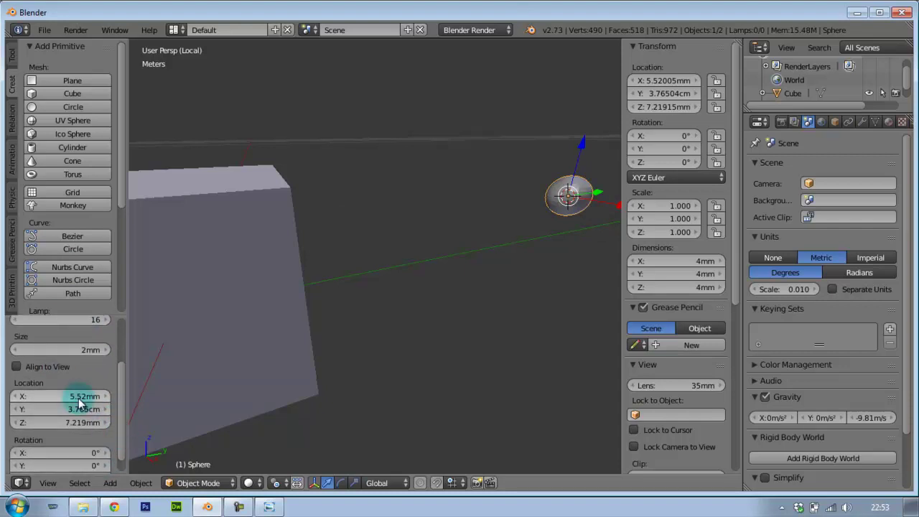
drag(81, 400, 78, 425)
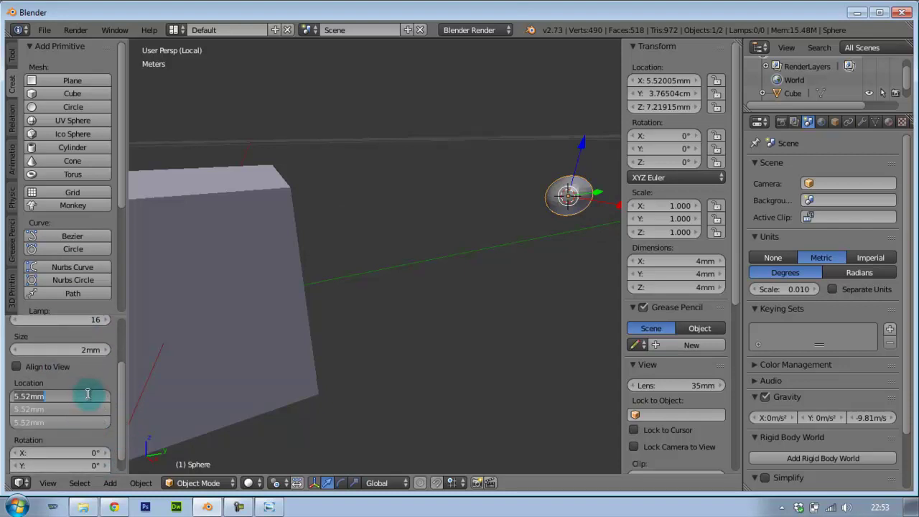
text(0)
key(Return)
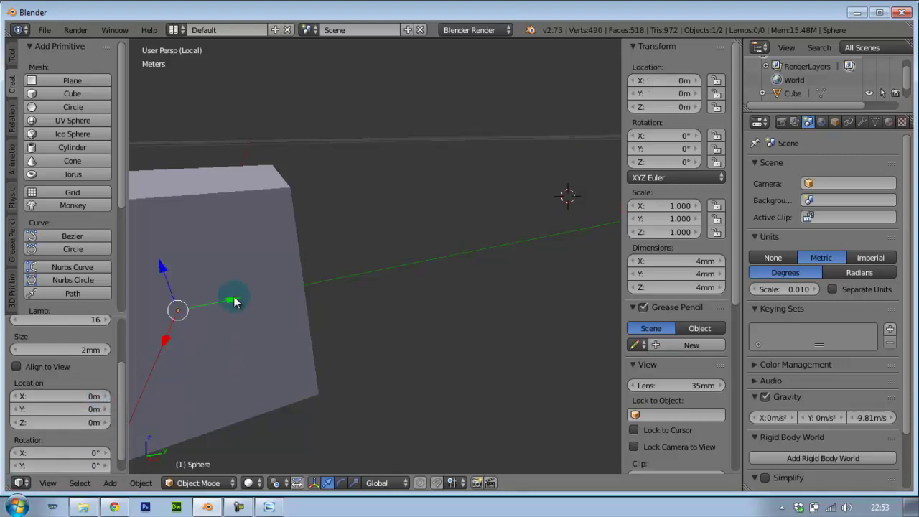
Move the sphere along Y to about 2.2 cm, then undo the move with Ctrl+Z
drag(233, 303, 469, 280)
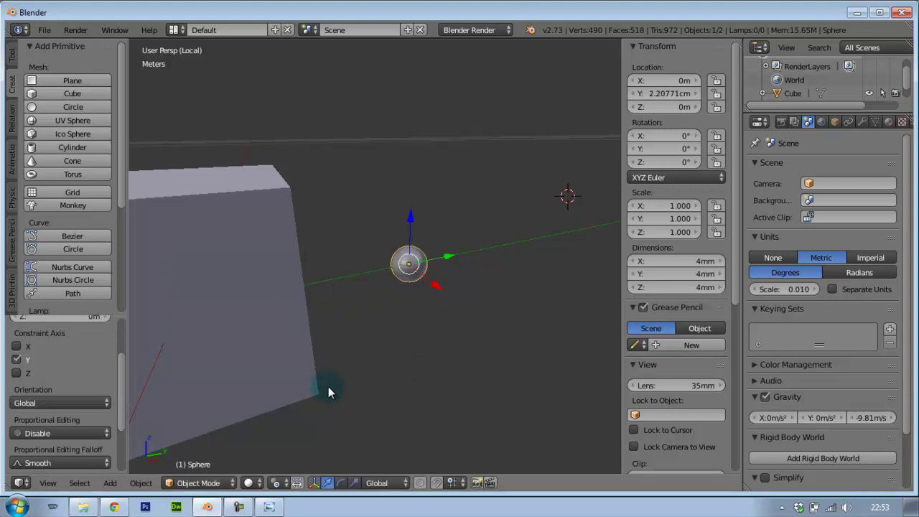
drag(123, 380, 118, 324)
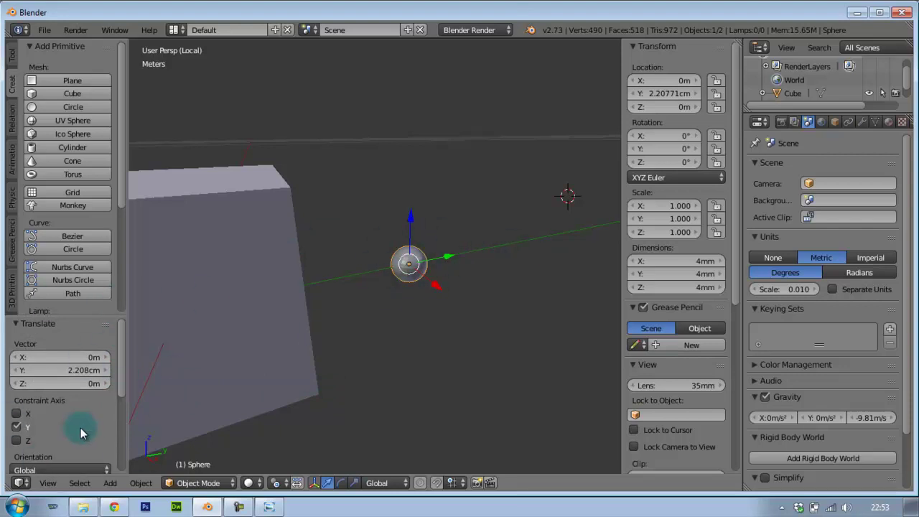
key(ctrl+z)
key(ctrl+z)
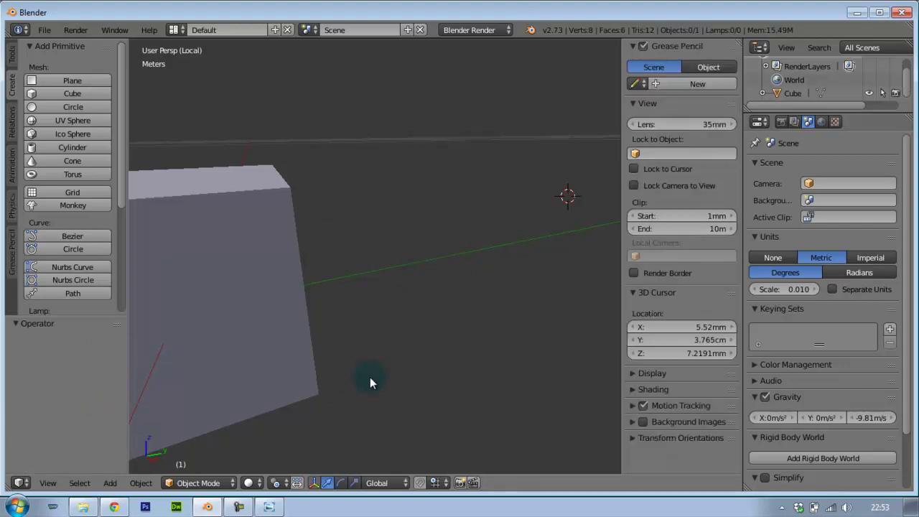
Add a UV sphere with 64 segments and frame it together with the cube
click(85, 121)
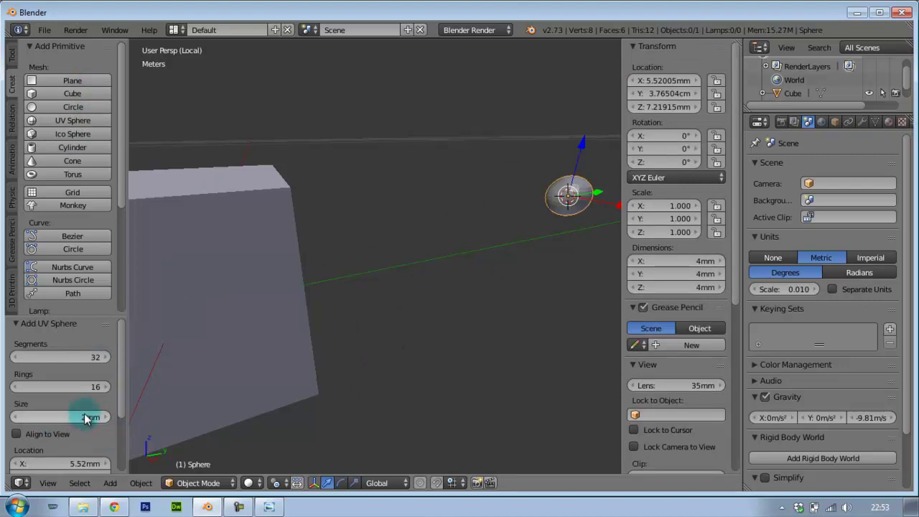
click(106, 358)
text(64)
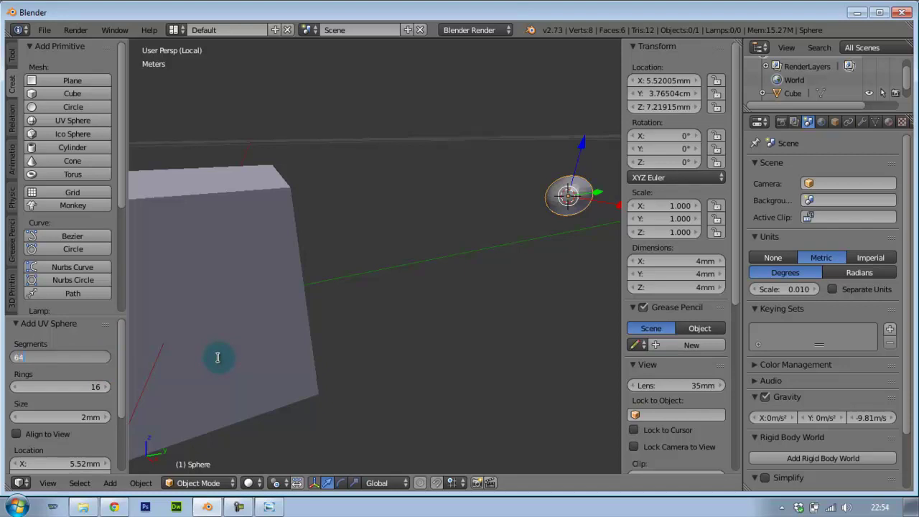
key(Return)
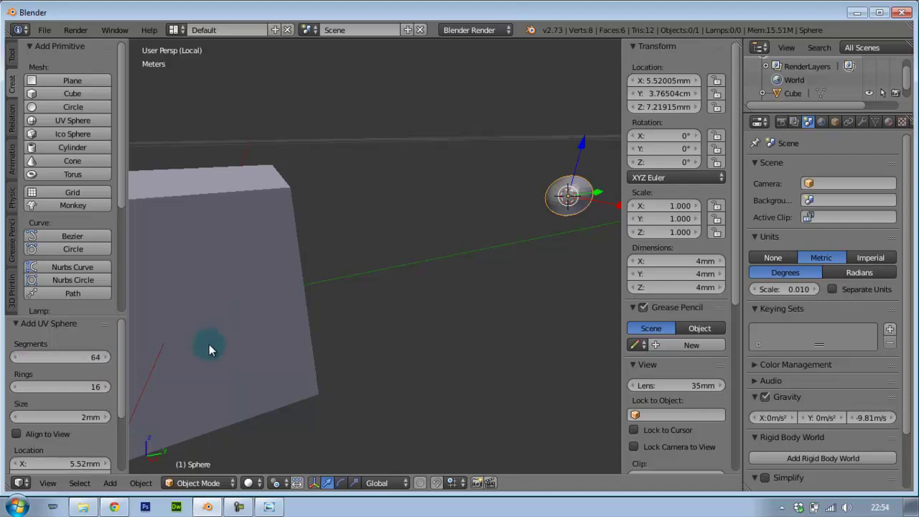
scroll(578, 224, up, 3)
scroll(576, 228, down, 2)
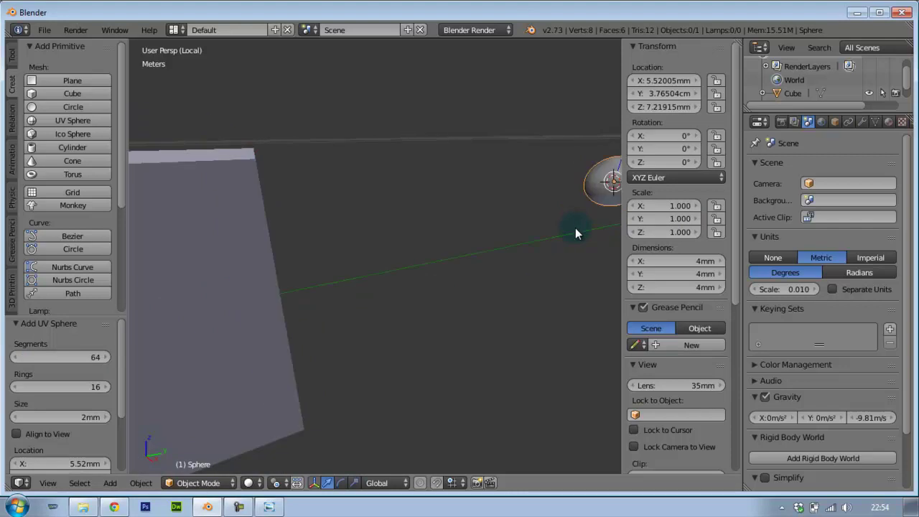
key(KP_Divide)
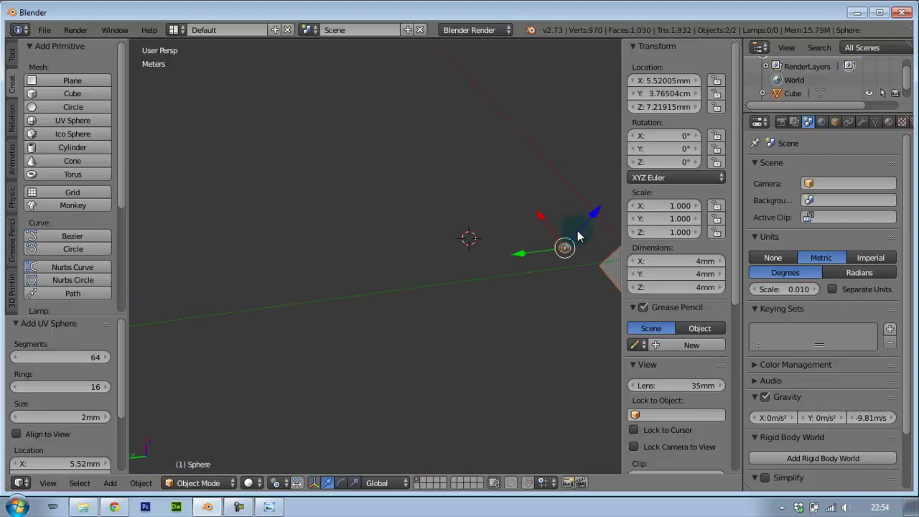
key(a)
key(KP_Divide)
scroll(199, 232, up, 2)
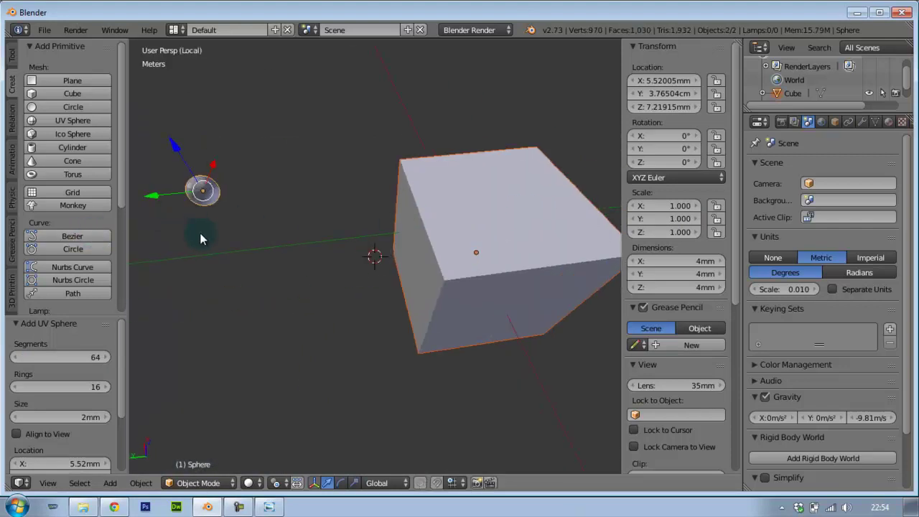
scroll(205, 227, up, 4)
middle_drag(207, 200, 486, 203)
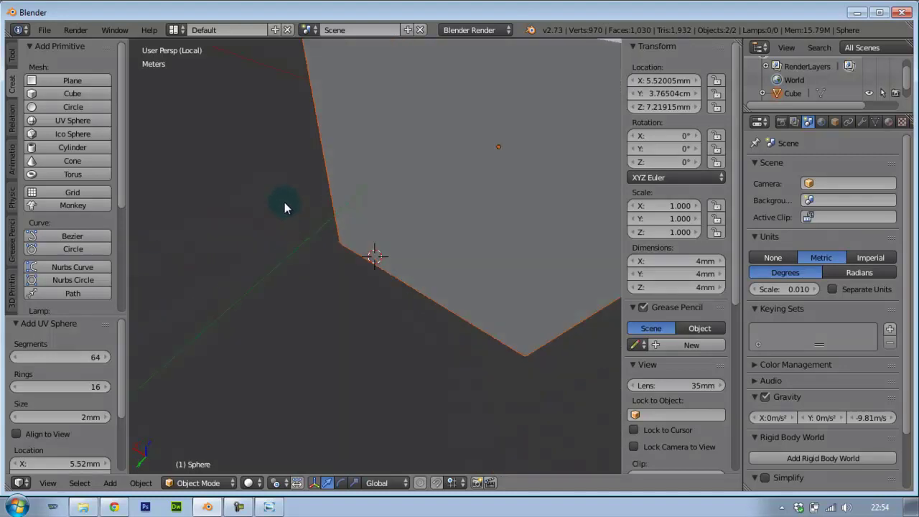
scroll(455, 205, down, 3)
scroll(453, 205, down, 3)
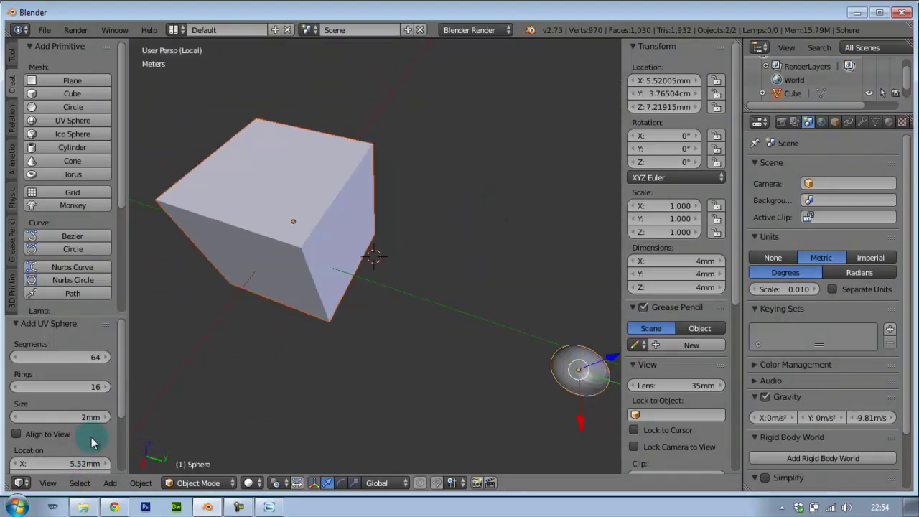
Set the UV sphere's ring count to 32
click(99, 388)
click(576, 375)
mouse_move(576, 375)
middle_down()
mouse_move(578, 338)
mouse_move(551, 328)
middle_up()
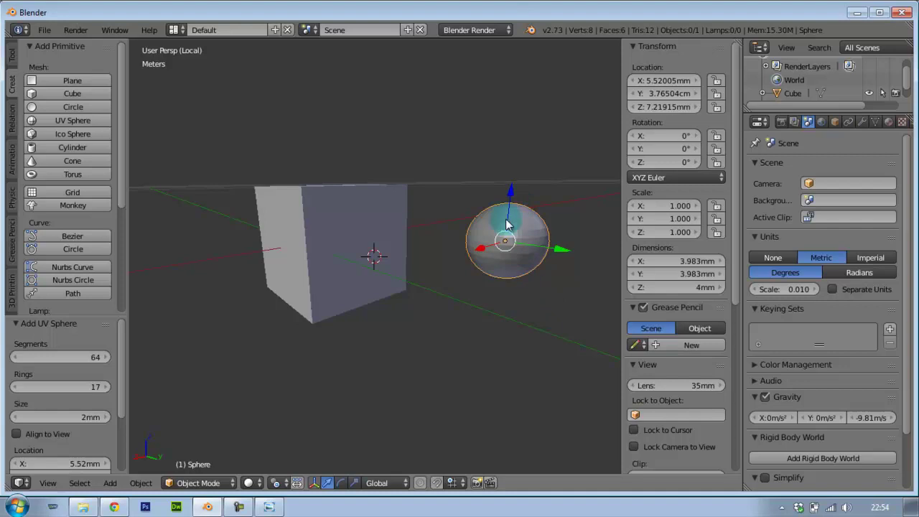
click(93, 388)
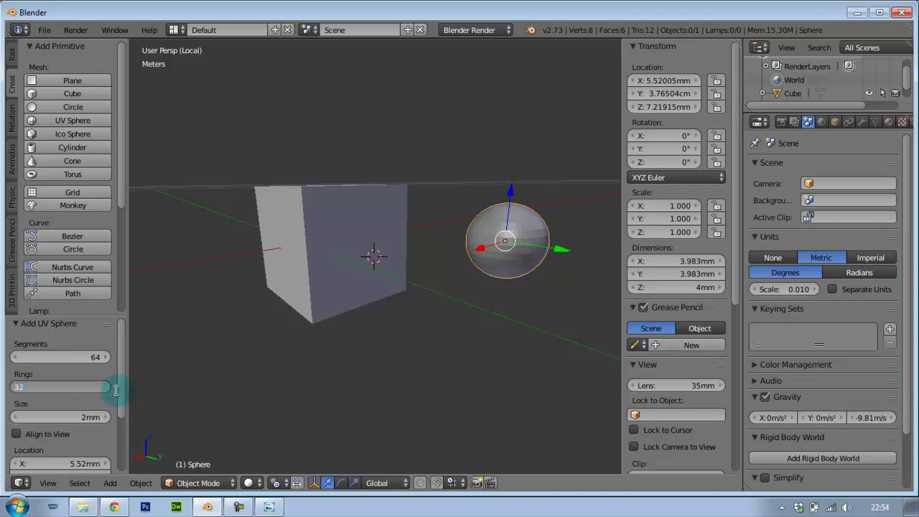
click(59, 419)
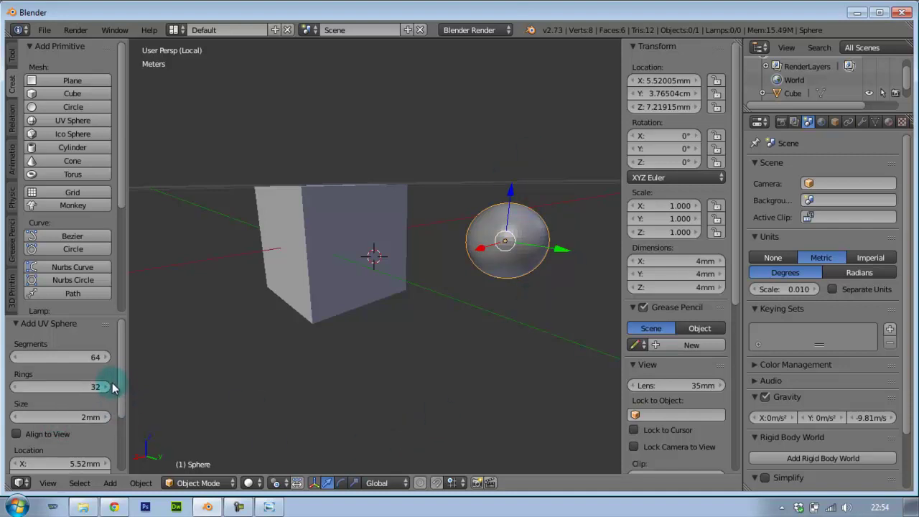
scroll(114, 387, down, 1)
scroll(115, 385, down, 1)
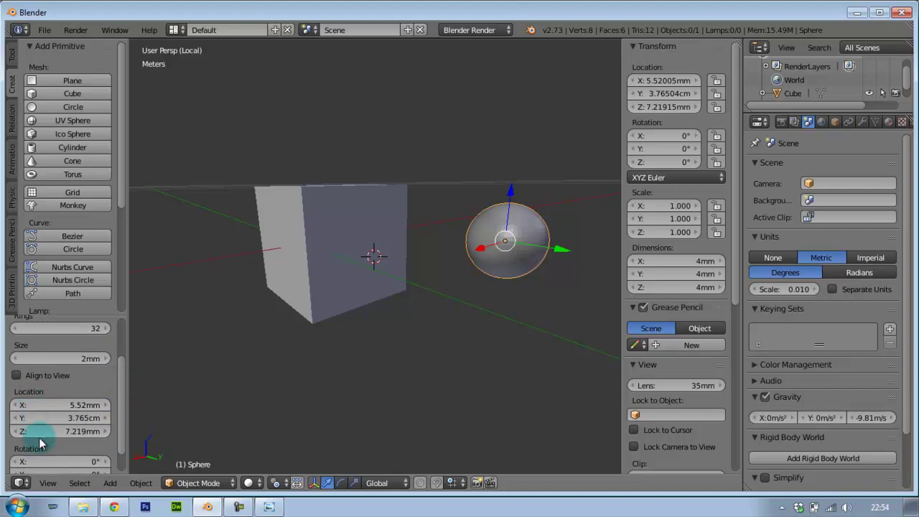
scroll(118, 398, down, 1)
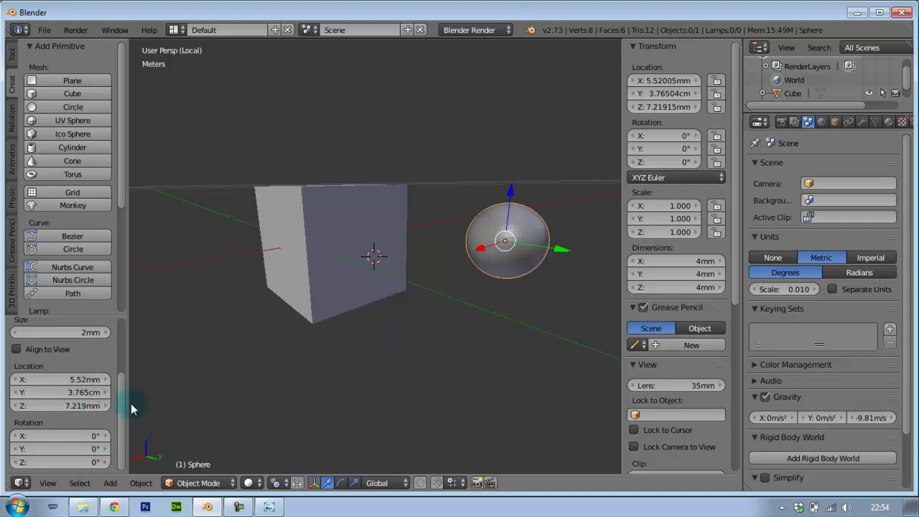
scroll(122, 400, up, 2)
scroll(125, 348, up, 2)
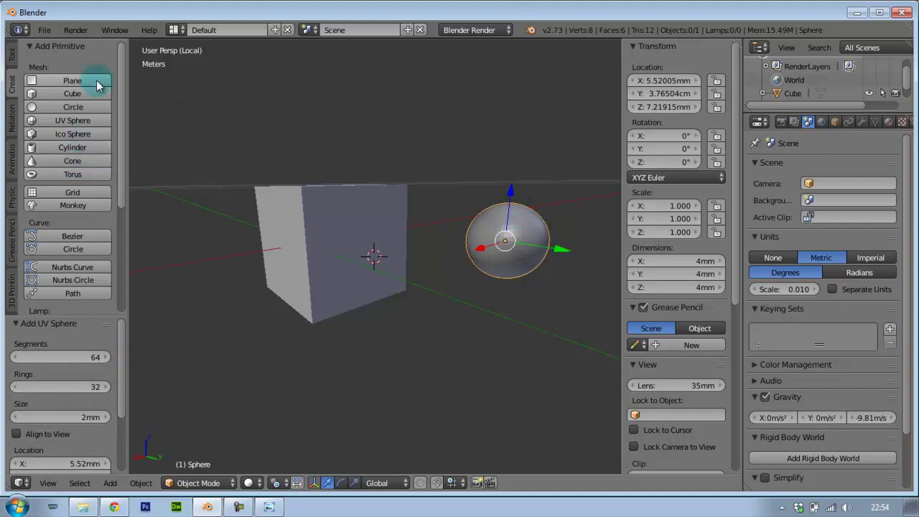
Add an ico sphere at 2 mm size, shifted along X beside the other objects
click(79, 137)
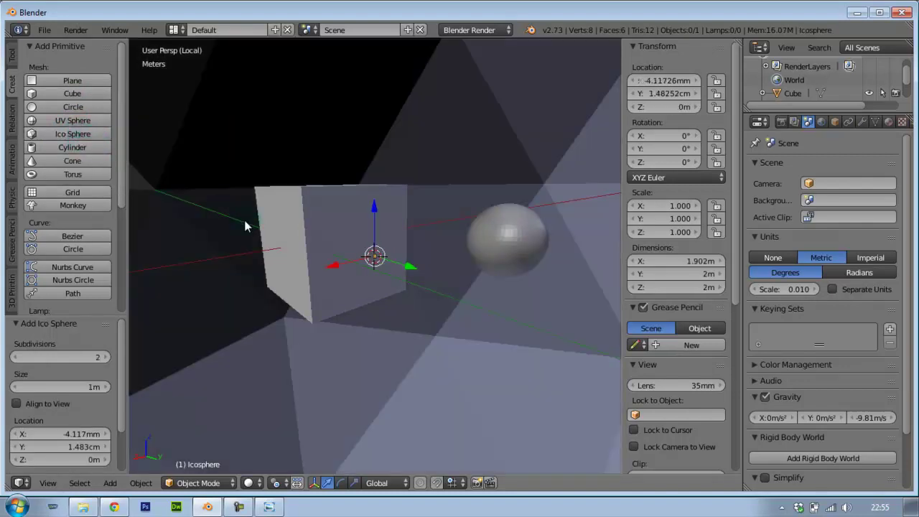
click(92, 389)
text(2)
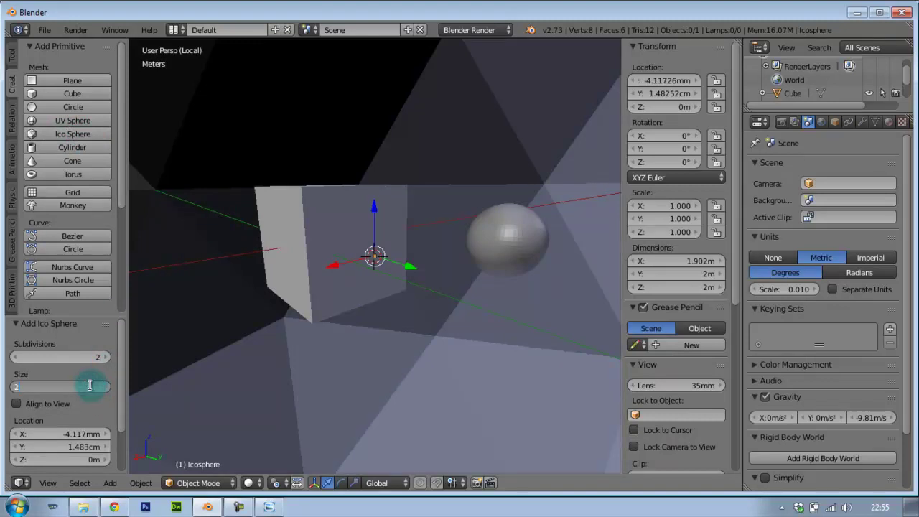
key(Return)
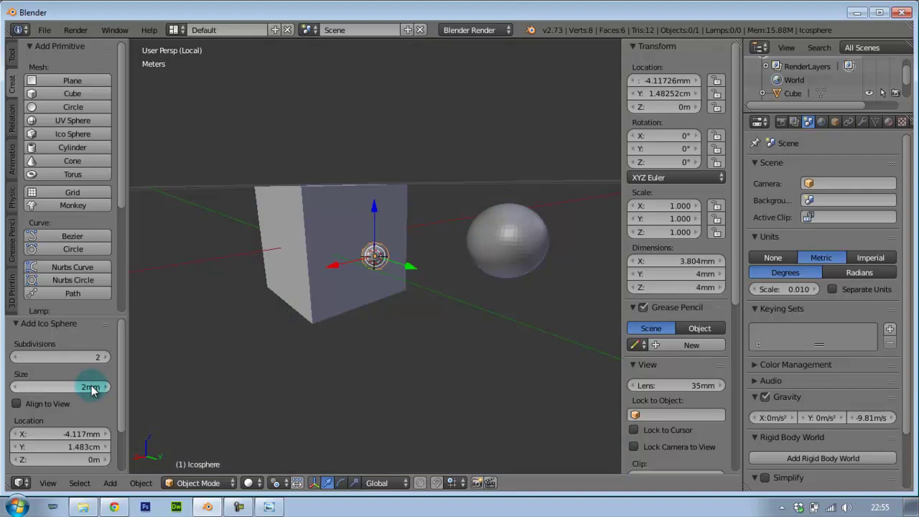
drag(72, 434, 130, 313)
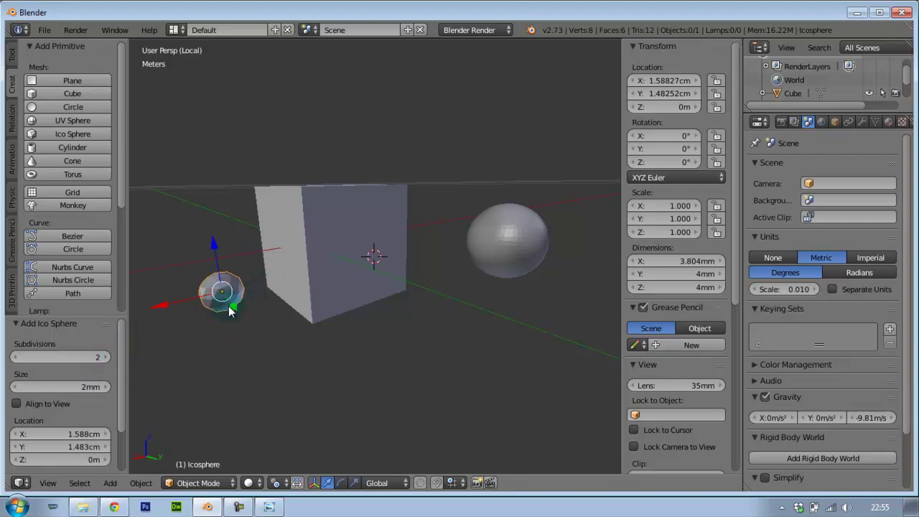
scroll(203, 309, up, 2)
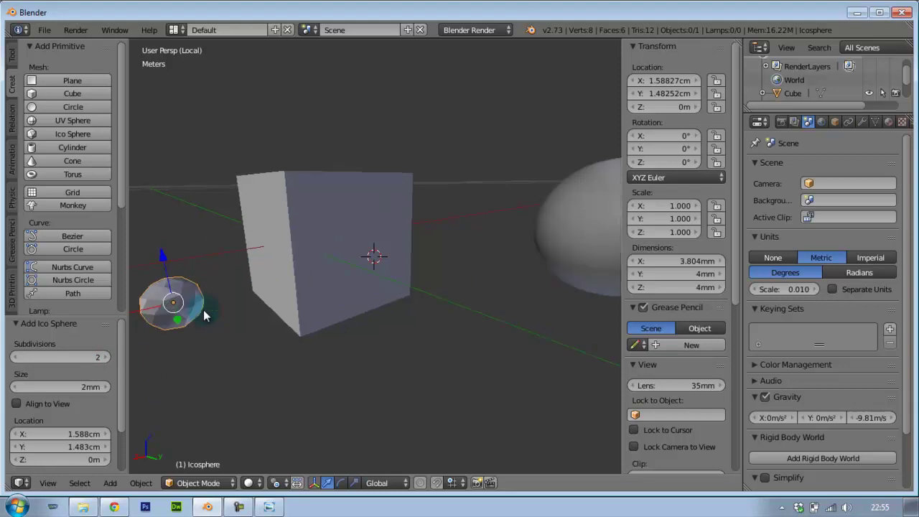
middle_drag(205, 309, 466, 298)
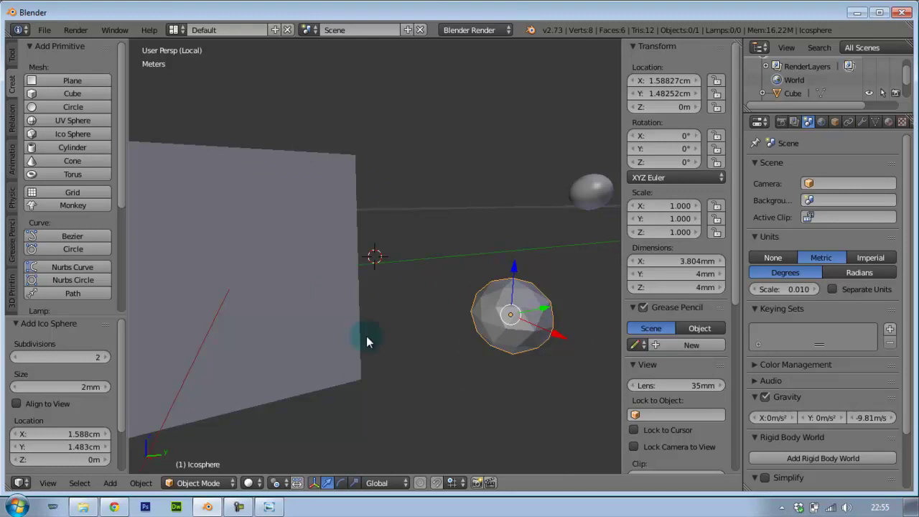
Raise the ico sphere's subdivisions from 2 to 4
click(106, 358)
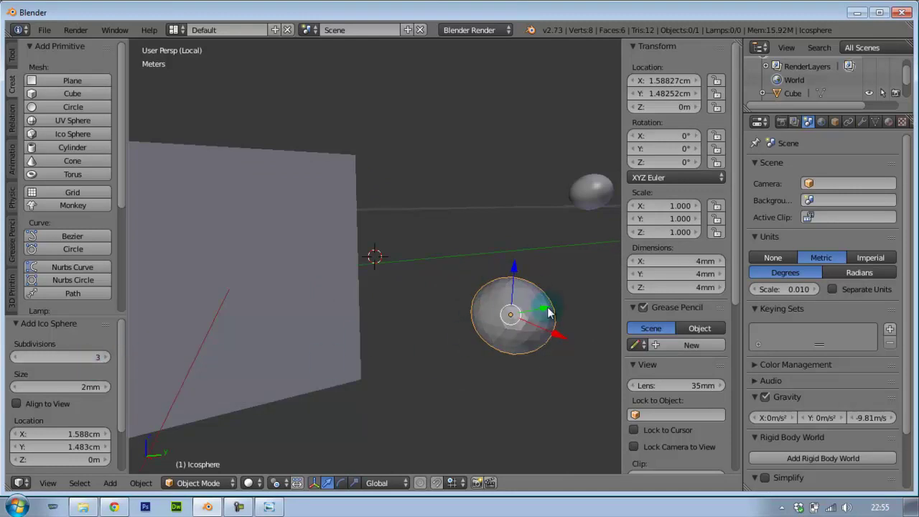
click(106, 359)
click(107, 358)
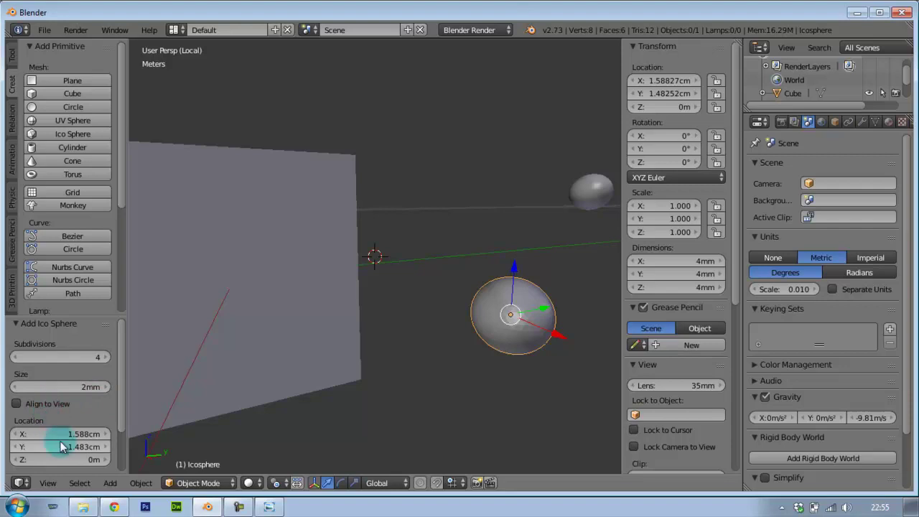
drag(122, 404, 123, 451)
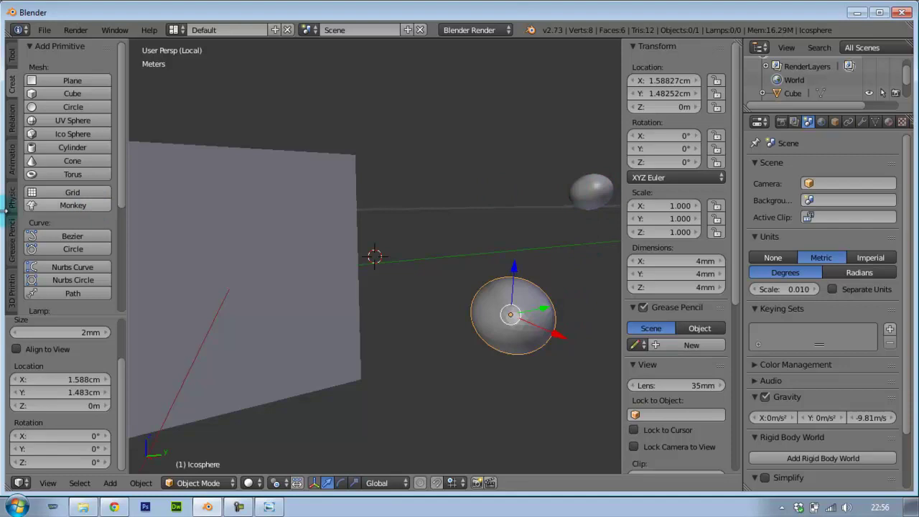
Add a cylinder with 2 mm radius and 2.2 cm depth
click(96, 149)
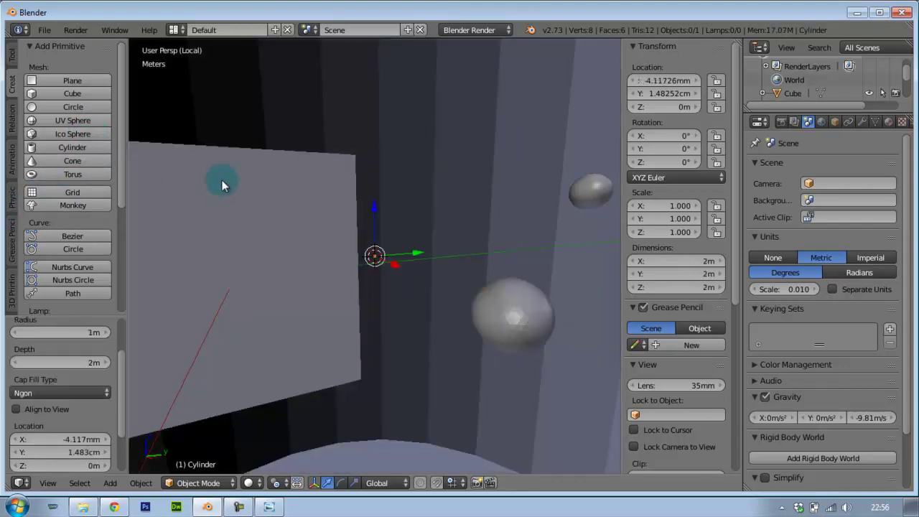
click(92, 364)
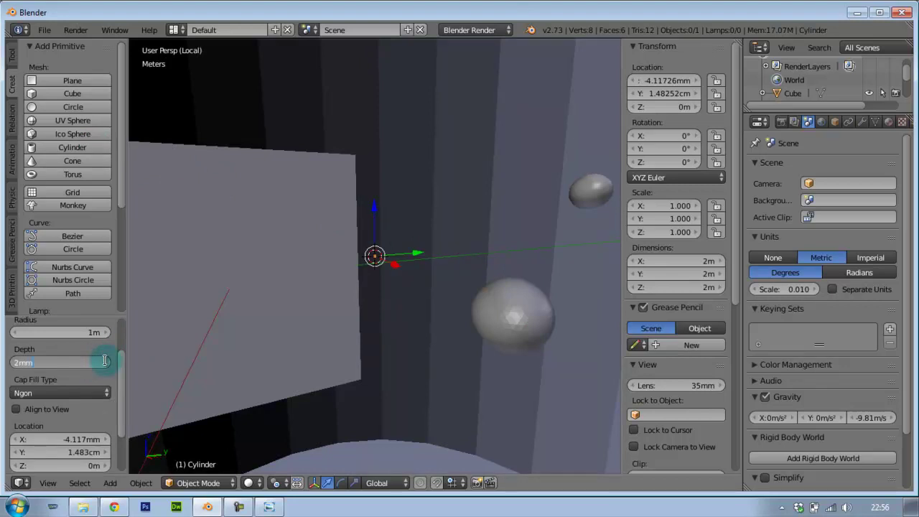
key(Return)
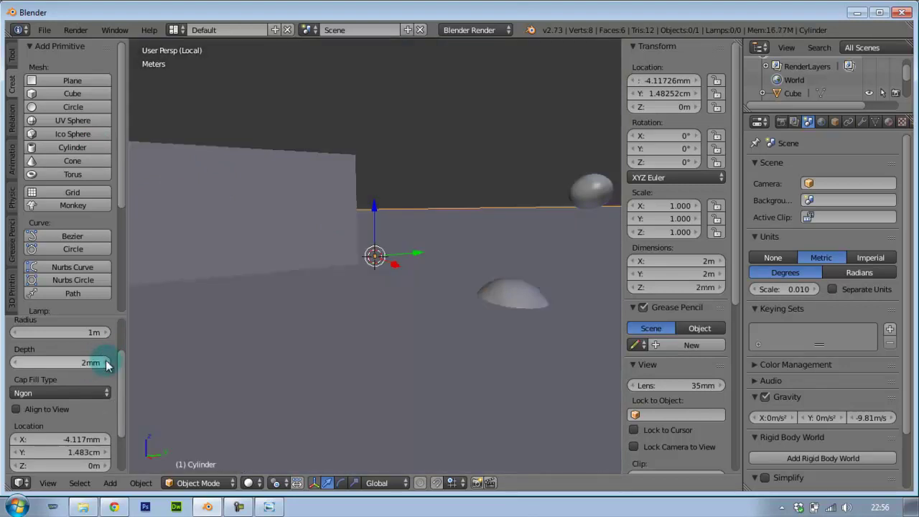
click(95, 335)
text(2)
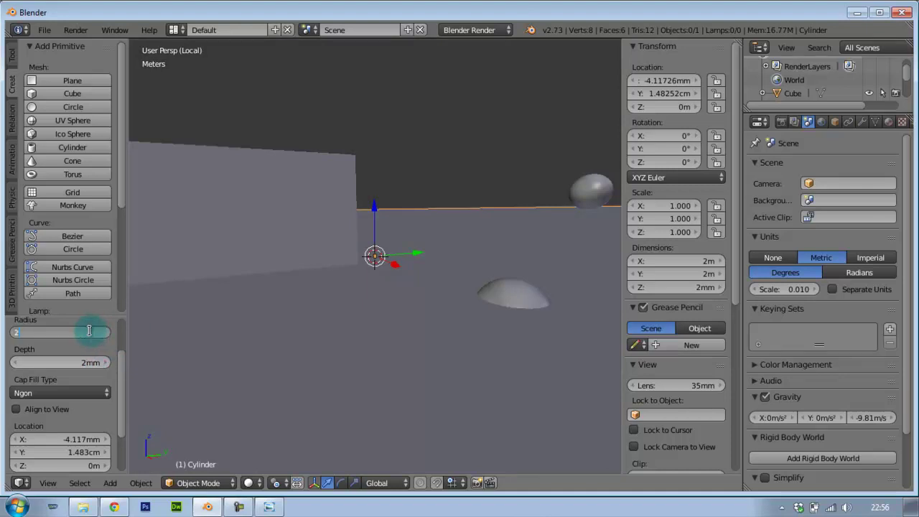
key(Return)
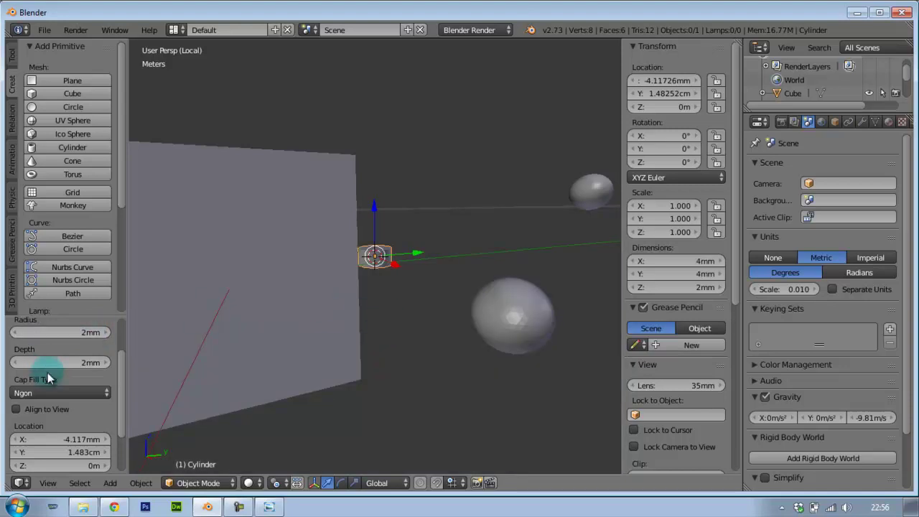
mouse_move(88, 365)
mouse_down()
mouse_move(118, 368)
mouse_move(106, 368)
mouse_up()
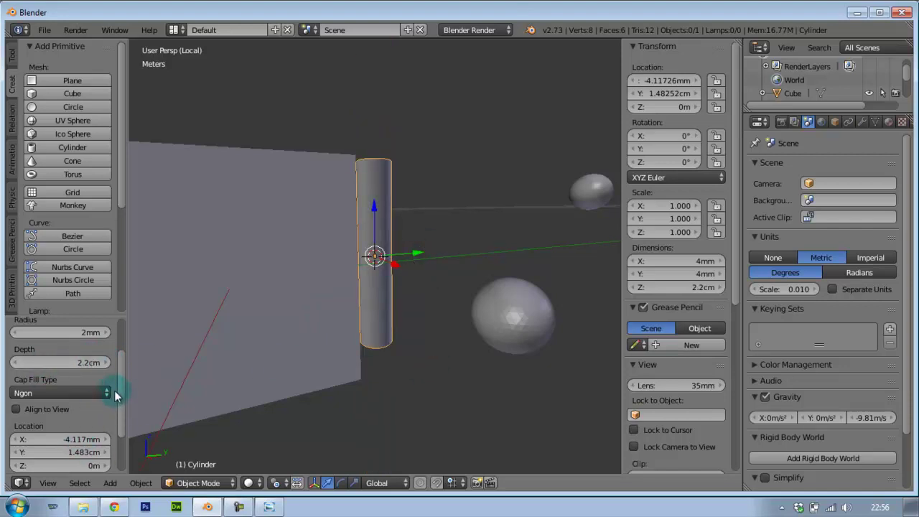
mouse_move(122, 377)
mouse_down()
mouse_move(124, 413)
mouse_move(132, 336)
mouse_up()
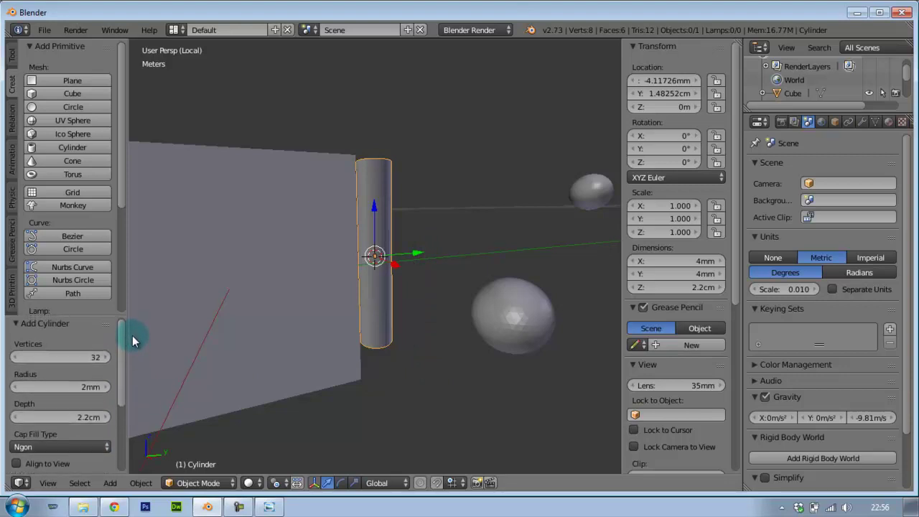
click(99, 358)
click(402, 186)
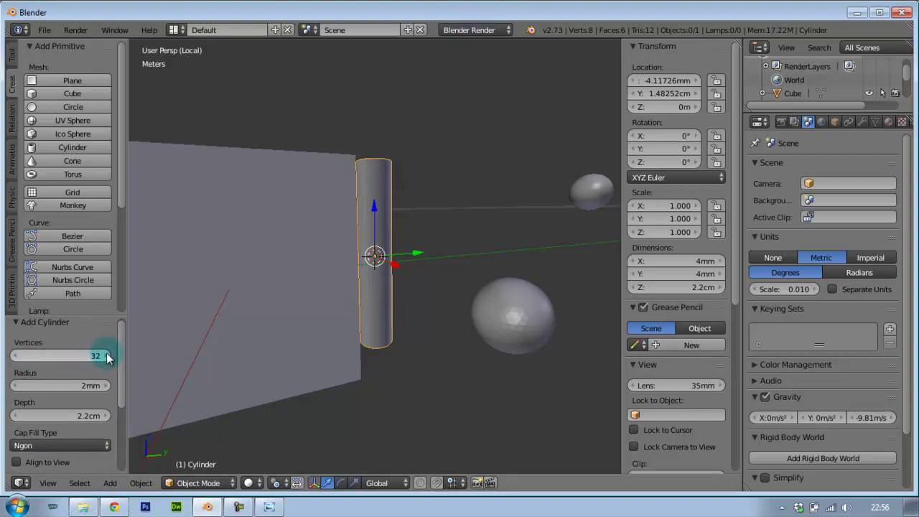
Give the cylinder 40 vertices, keep its radius at 2 mm, and move it to 4.339 cm on Y
drag(107, 358, 115, 357)
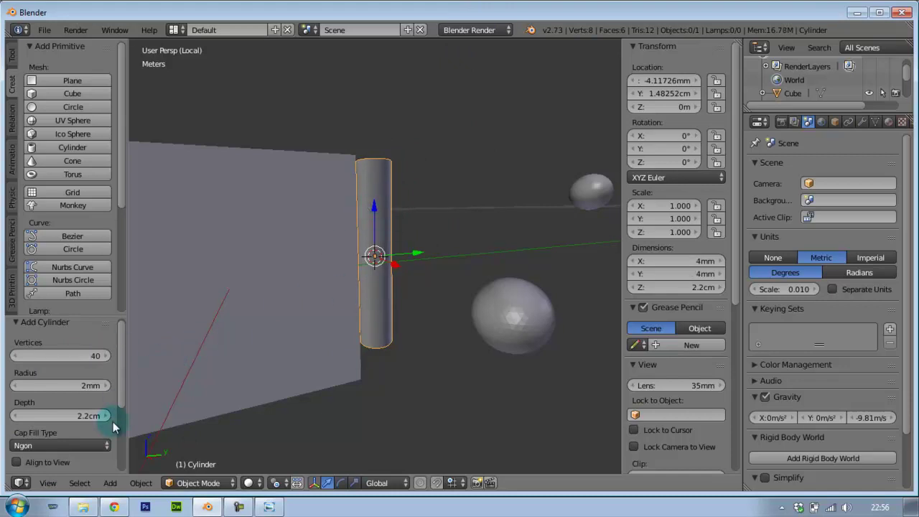
scroll(122, 442, down, 2)
scroll(120, 441, down, 2)
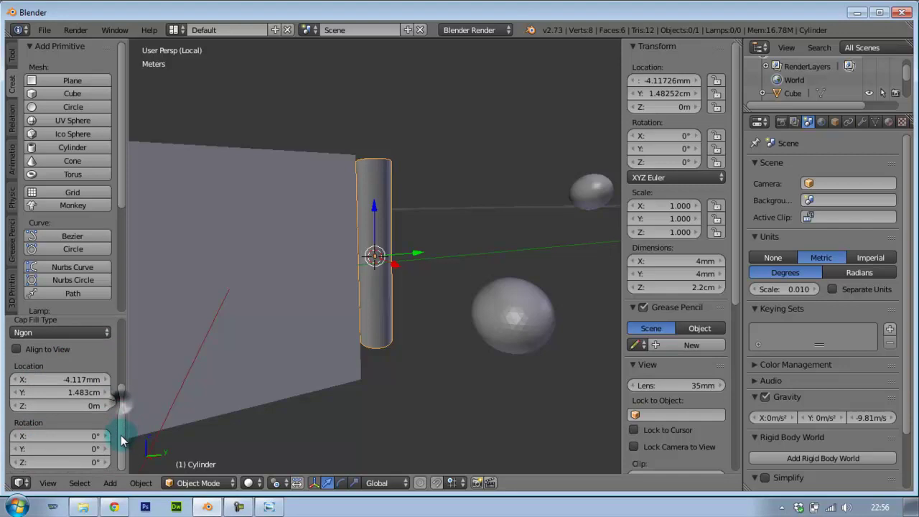
scroll(119, 388, up, 3)
scroll(117, 362, up, 2)
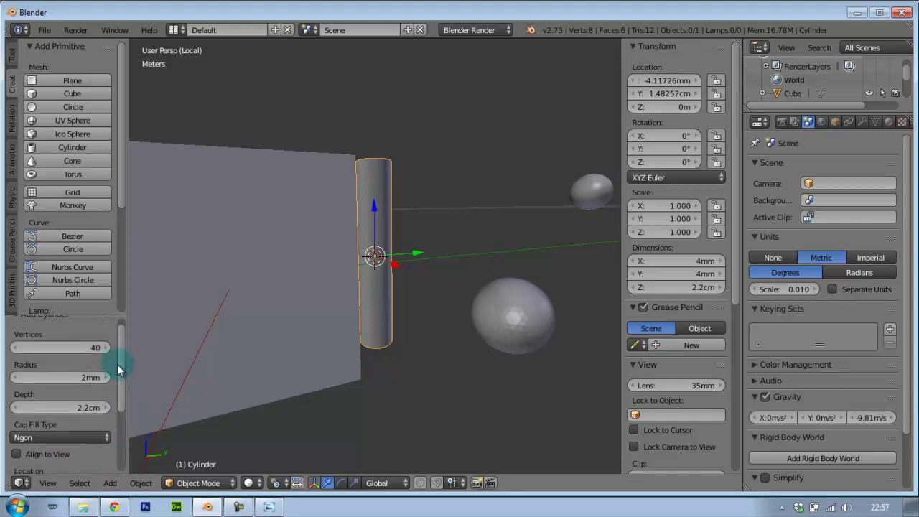
click(105, 378)
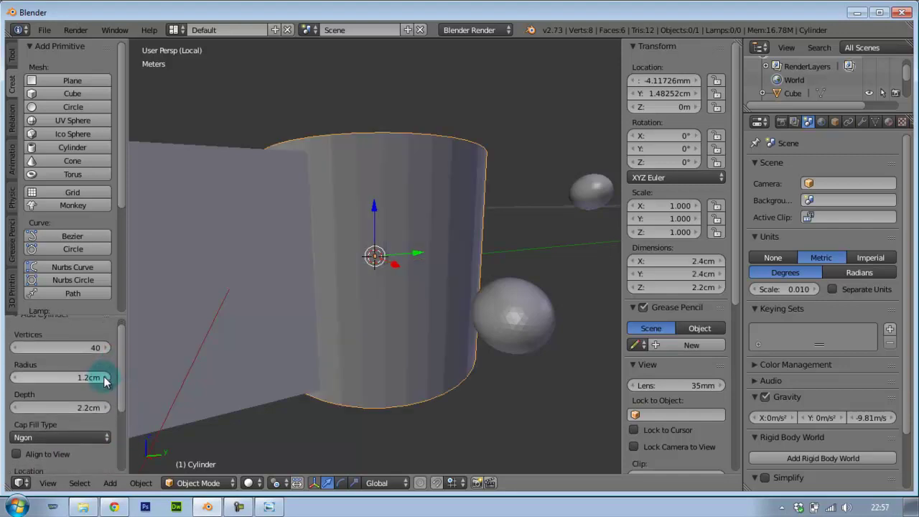
click(14, 378)
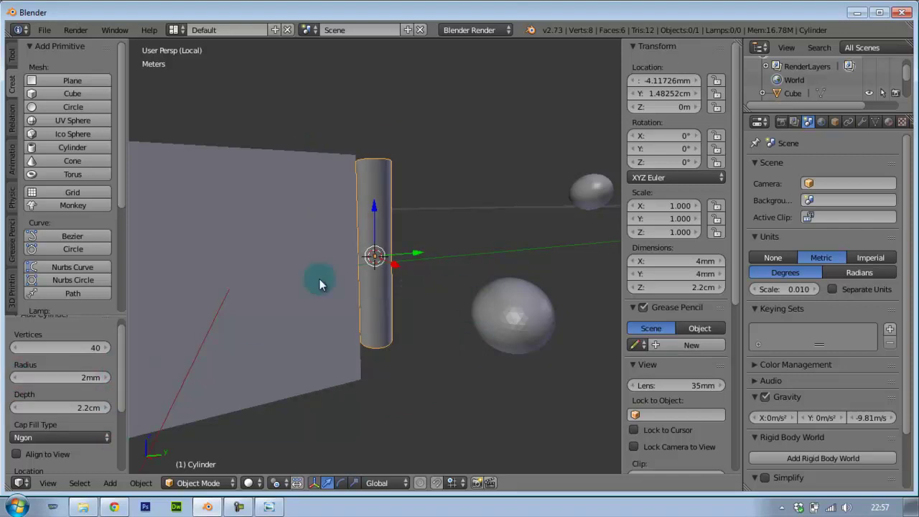
drag(416, 254, 582, 251)
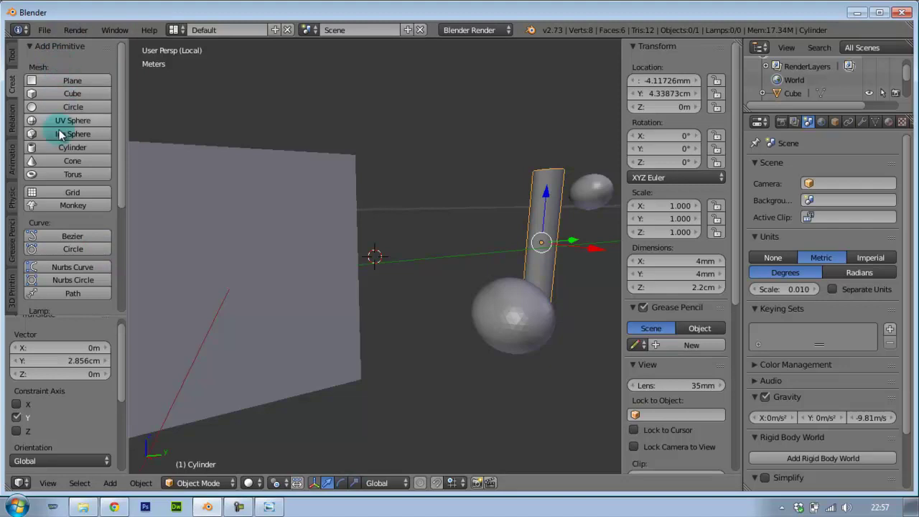
Add a 64-vertex cone with 2 mm base radius and 2 mm depth, moved to 3.131 cm on Y
click(75, 165)
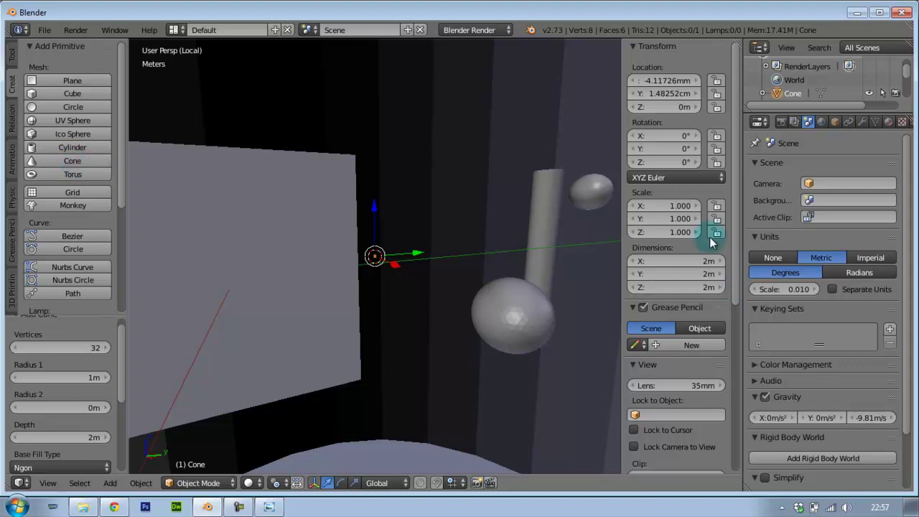
click(93, 381)
text(2mm)
key(Return)
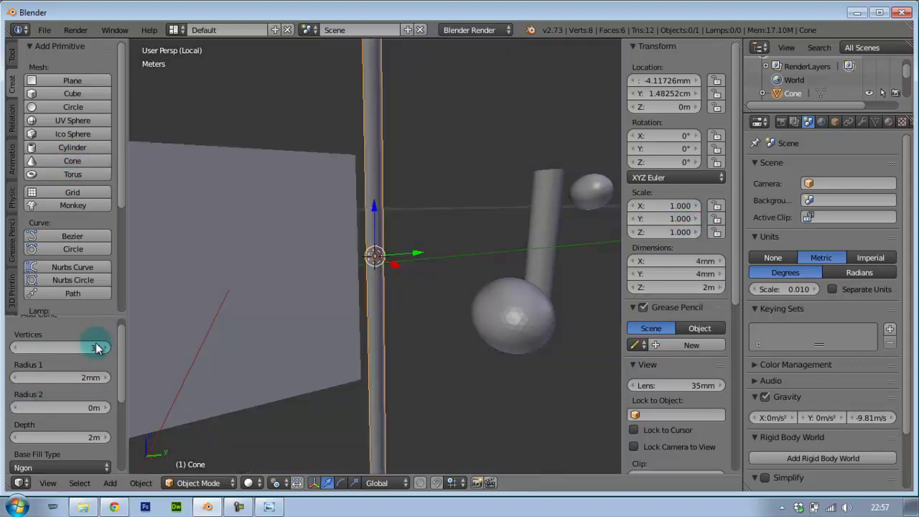
click(90, 437)
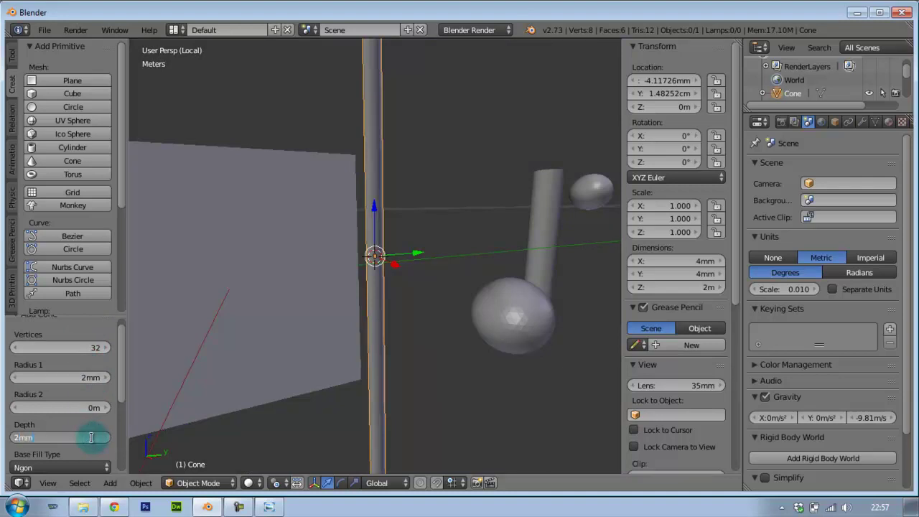
key(Return)
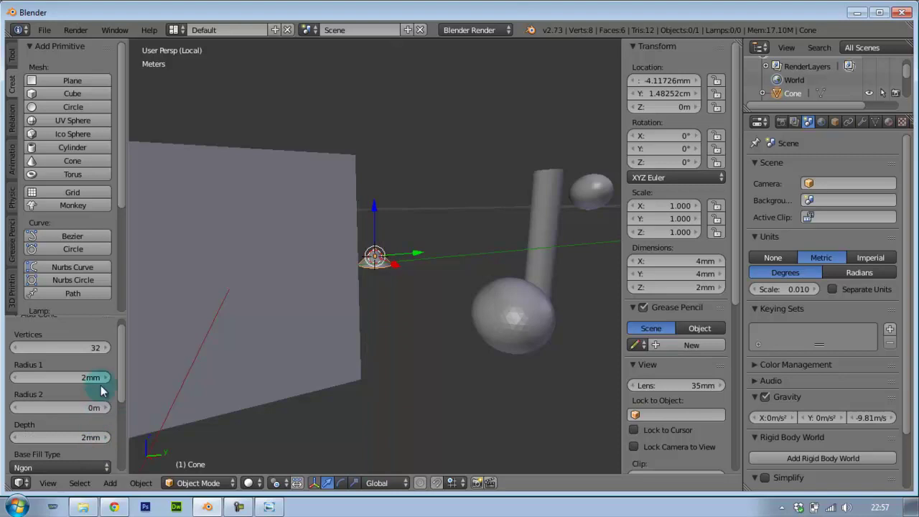
click(97, 347)
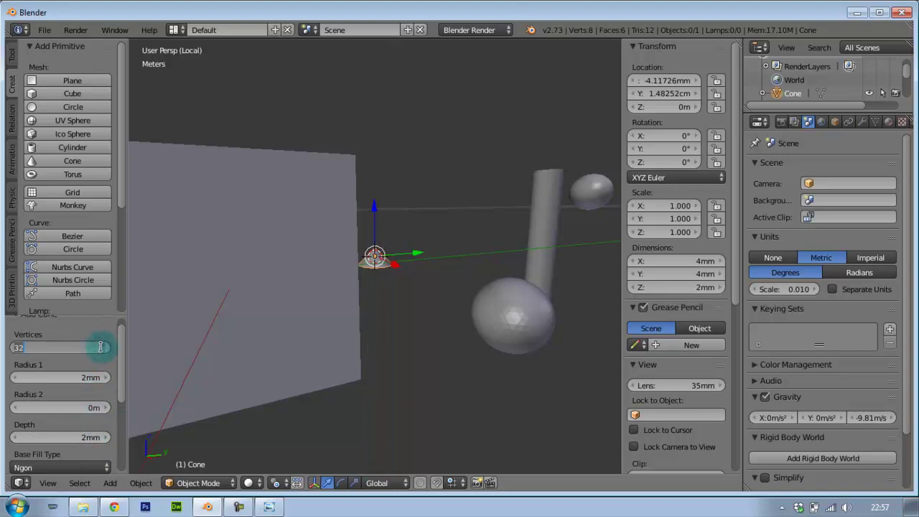
text(64)
key(Return)
drag(414, 257, 520, 254)
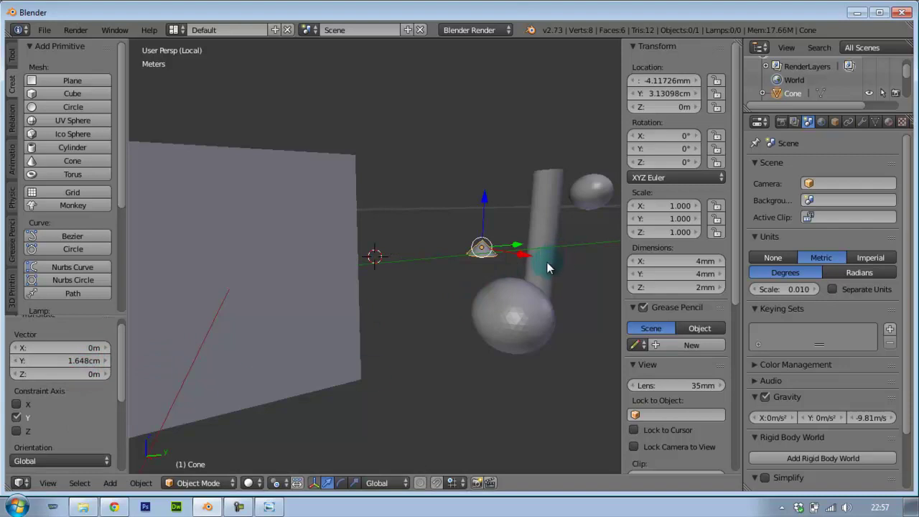
Add a torus with a 2 mm major radius and 1 mm minor radius
click(73, 174)
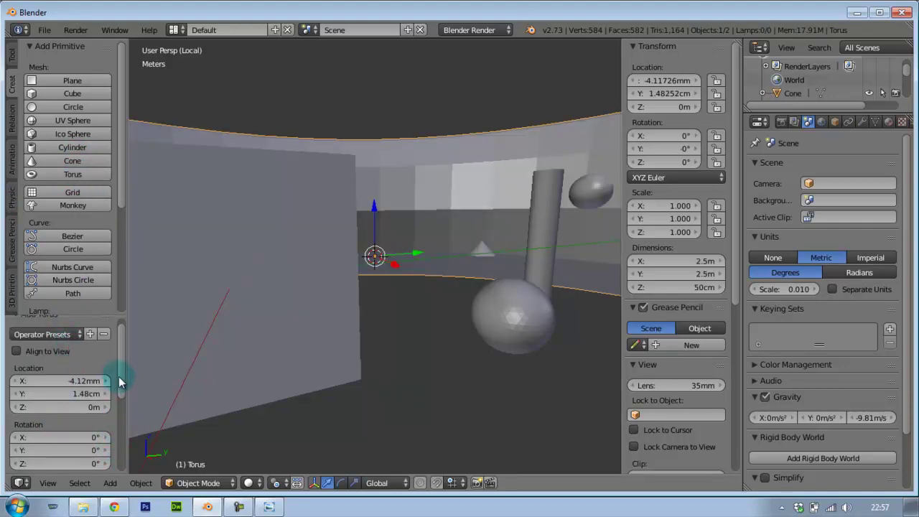
scroll(123, 373, up, 1)
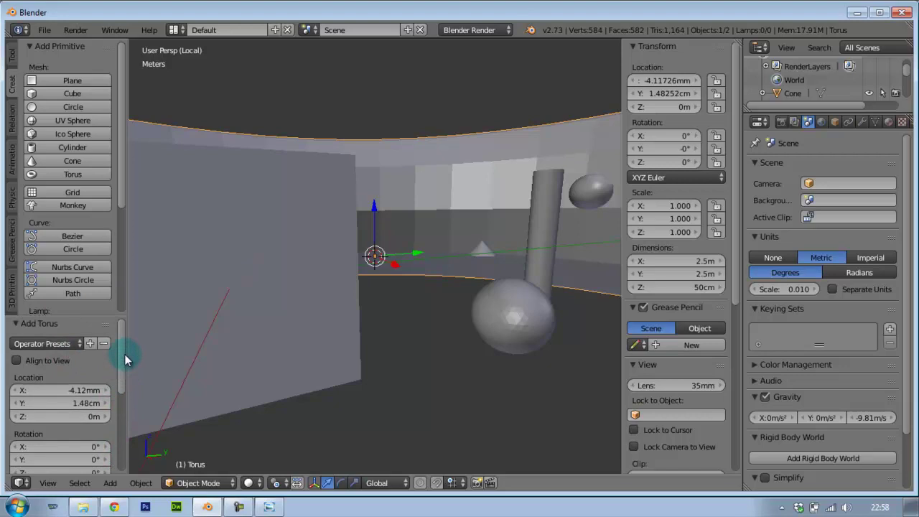
scroll(123, 371, down, 2)
drag(124, 371, 121, 419)
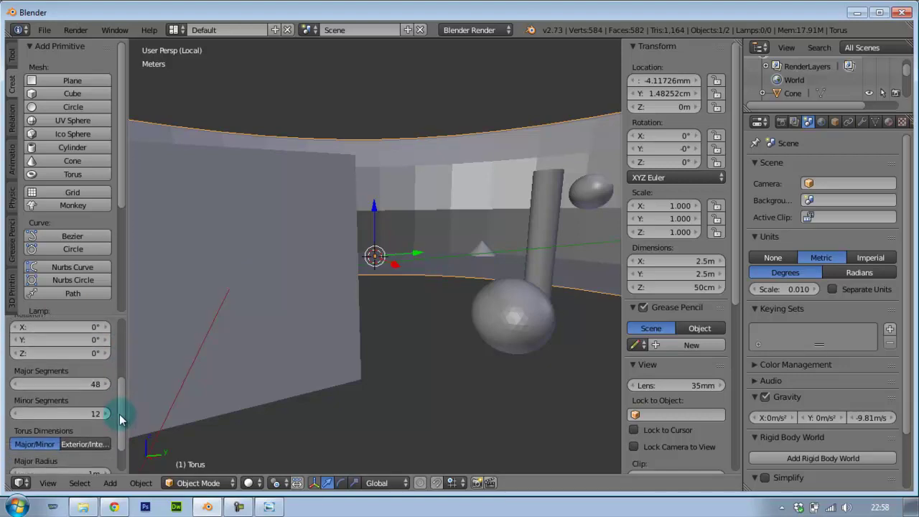
drag(119, 415, 118, 449)
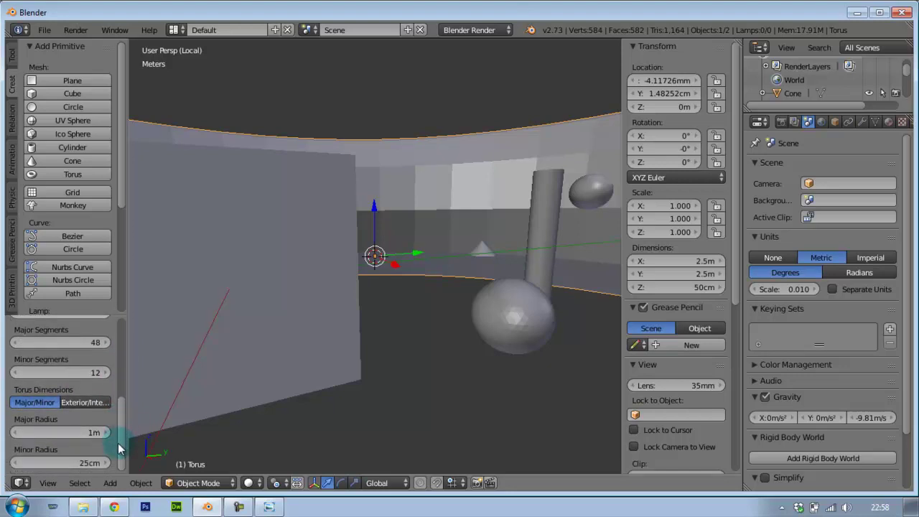
click(97, 432)
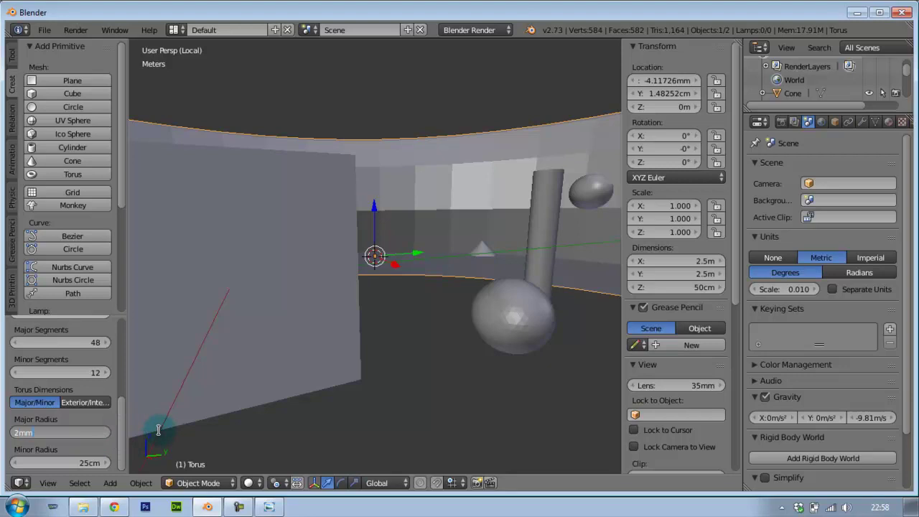
key(Return)
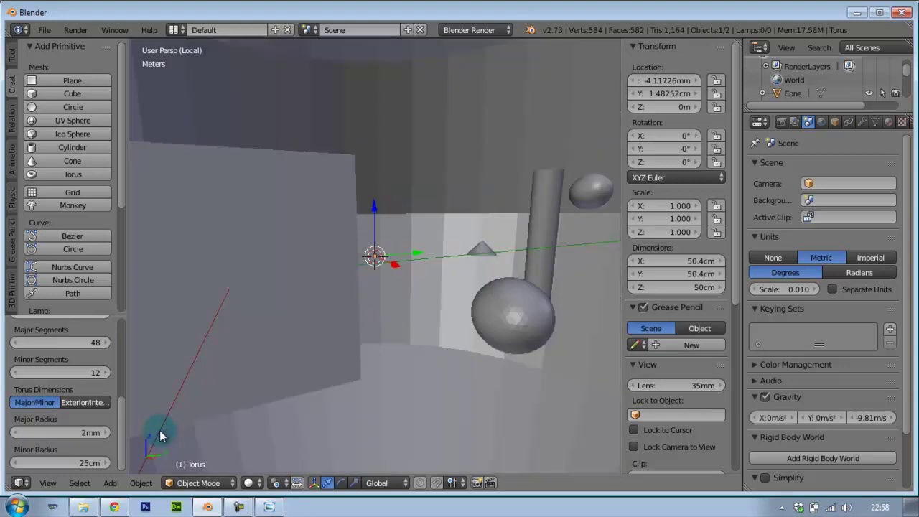
click(93, 462)
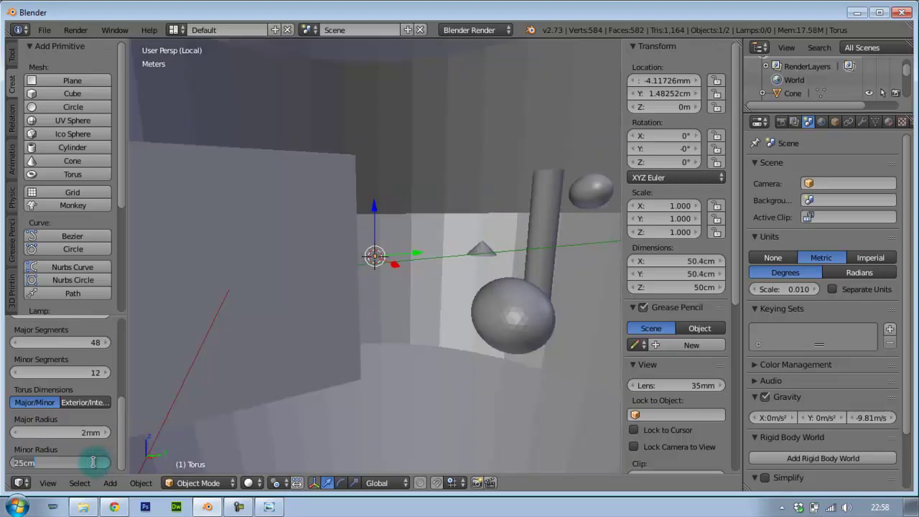
key(Return)
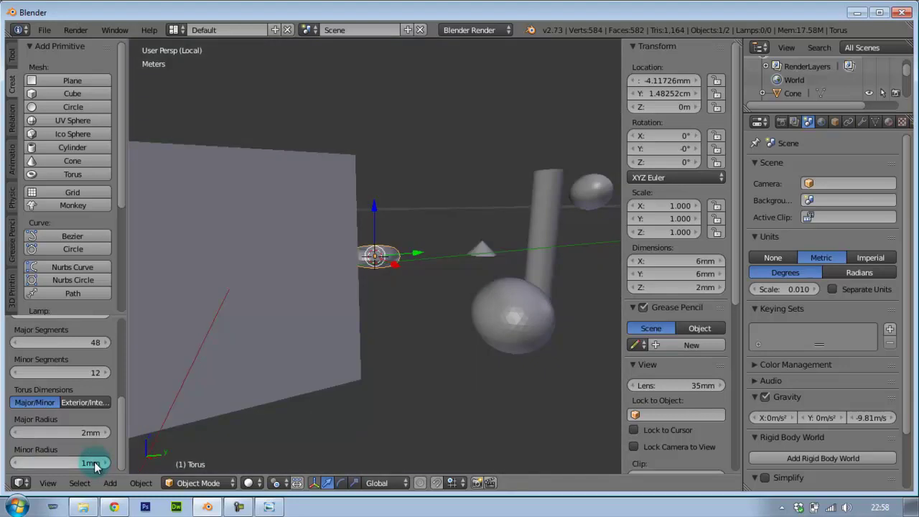
Set the torus to 64 major segments and 64 minor segments
mouse_move(456, 295)
middle_down()
mouse_move(396, 338)
mouse_move(413, 382)
mouse_move(351, 378)
mouse_move(332, 334)
mouse_move(366, 305)
mouse_move(456, 323)
mouse_move(451, 369)
mouse_move(498, 370)
middle_up()
scroll(370, 306, up, 4)
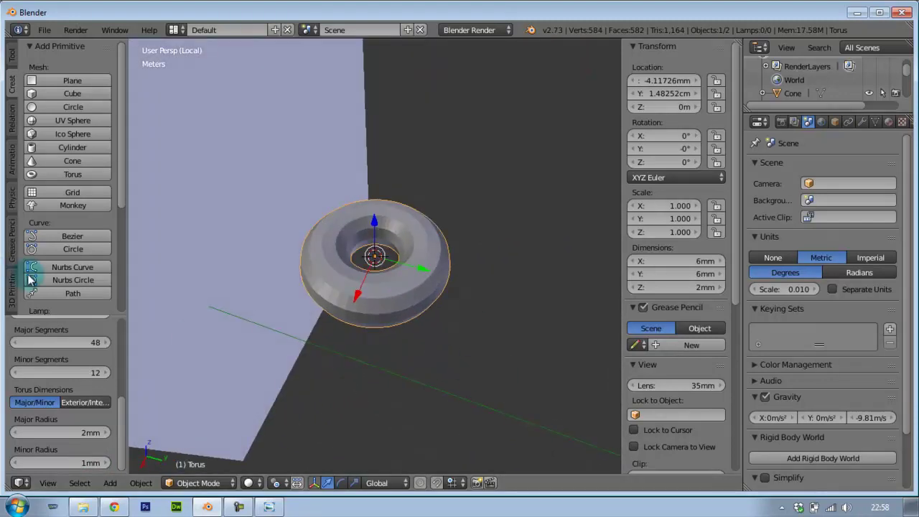
scroll(122, 352, up, 5)
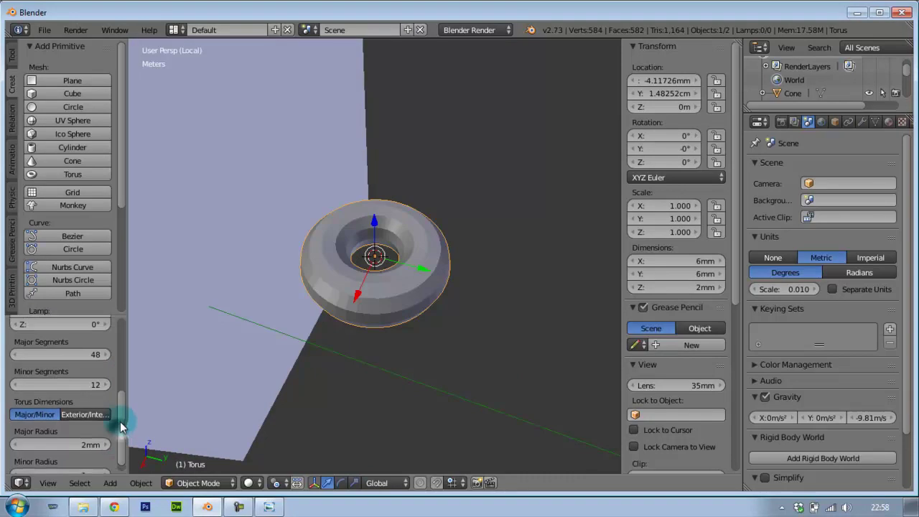
scroll(122, 359, down, 2)
scroll(125, 379, down, 2)
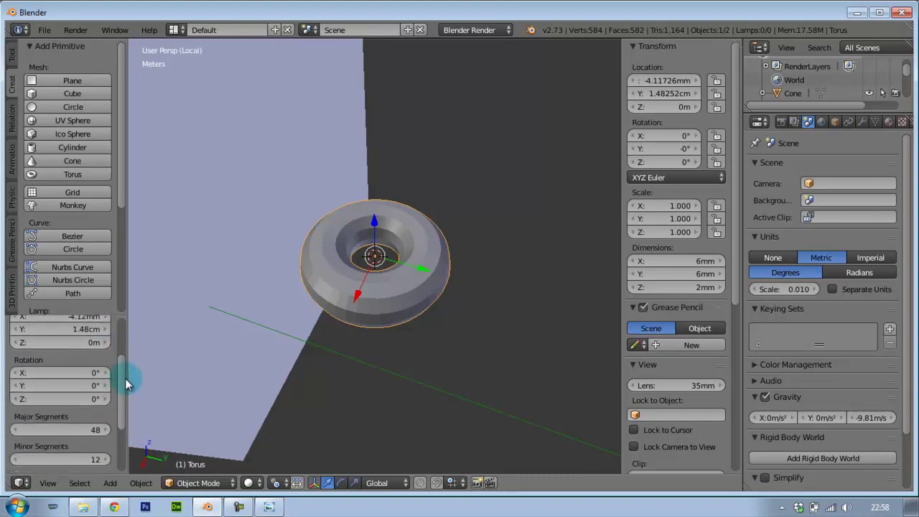
scroll(124, 395, down, 1)
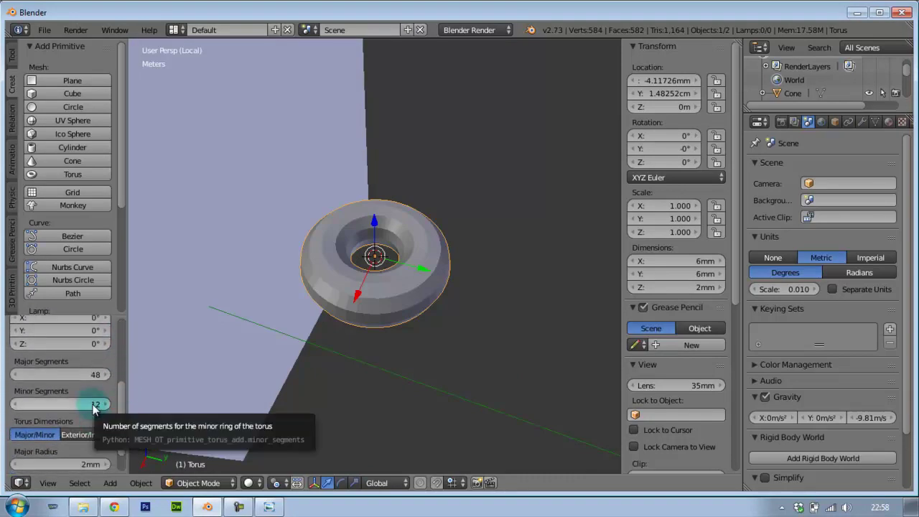
click(97, 405)
text(24)
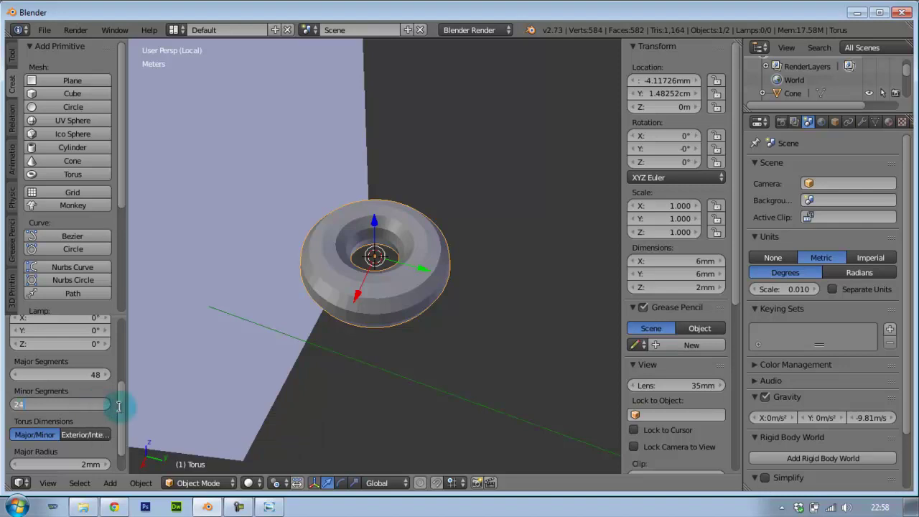
click(84, 375)
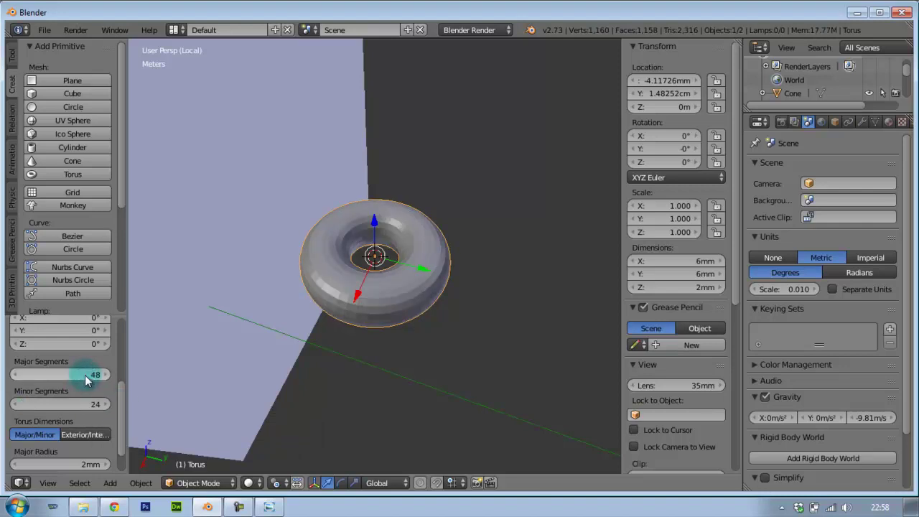
click(95, 376)
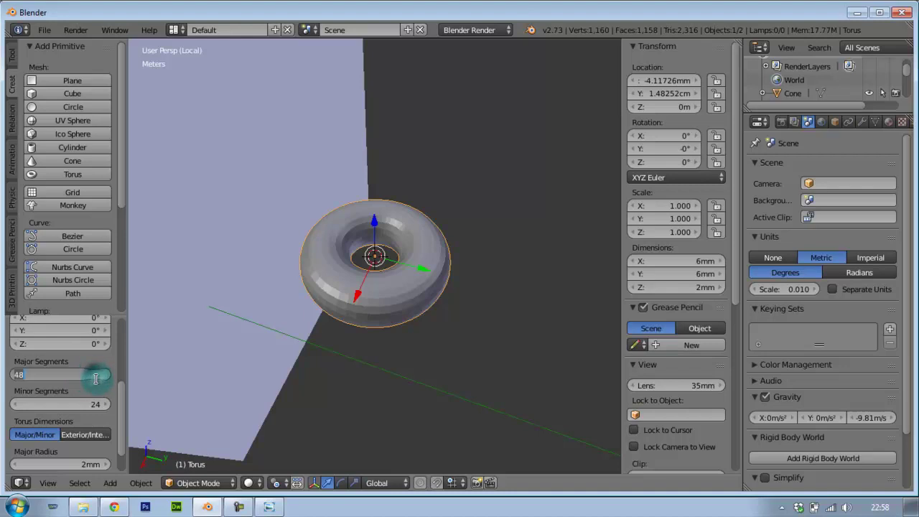
text(64)
click(97, 405)
click(101, 405)
click(96, 406)
text(64)
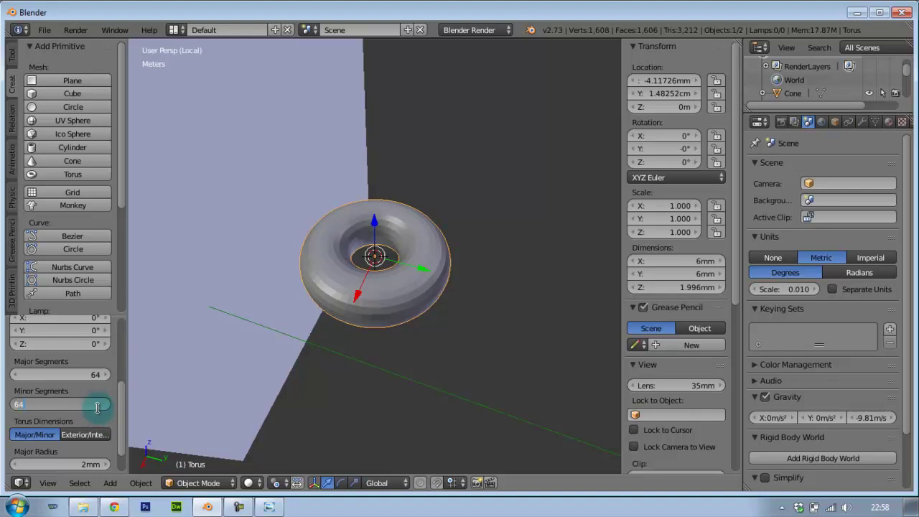
key(Return)
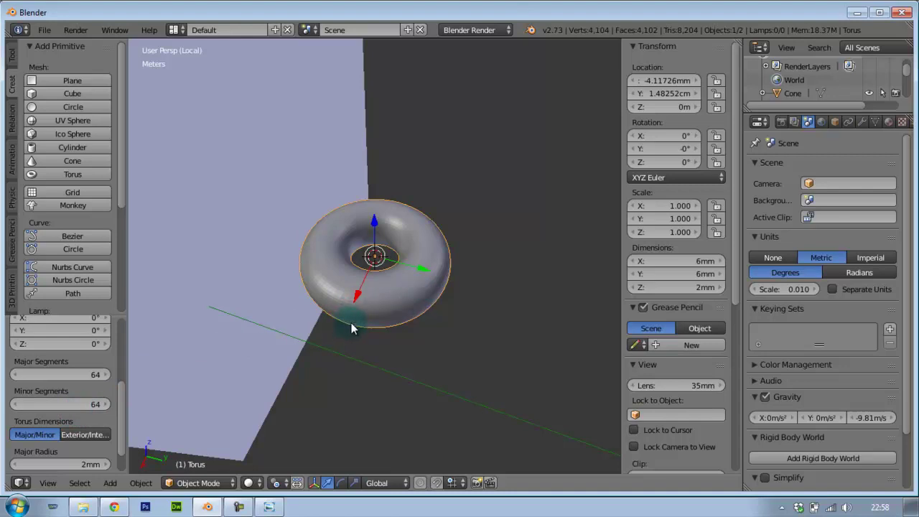
Slide the torus along Y to 2.20765 cm, leaving X at -4.117 mm
mouse_move(427, 291)
middle_down()
mouse_move(421, 302)
mouse_move(463, 298)
middle_up()
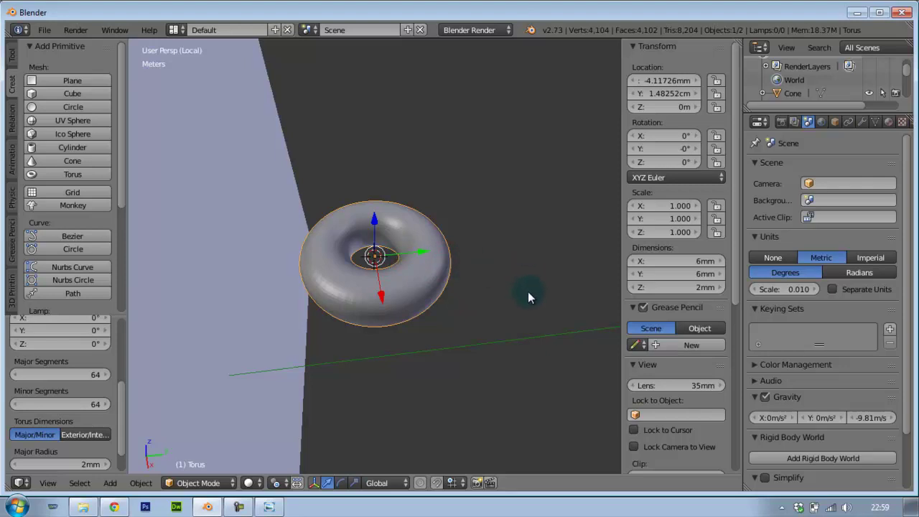
mouse_move(470, 296)
middle_down()
mouse_move(451, 267)
mouse_move(558, 283)
mouse_move(420, 285)
middle_up()
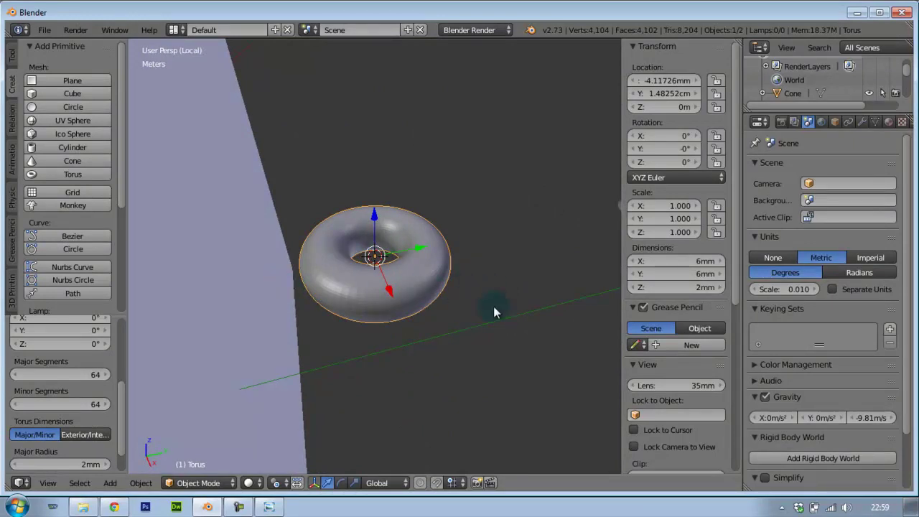
mouse_move(530, 310)
middle_down()
mouse_move(611, 298)
mouse_move(527, 300)
middle_up()
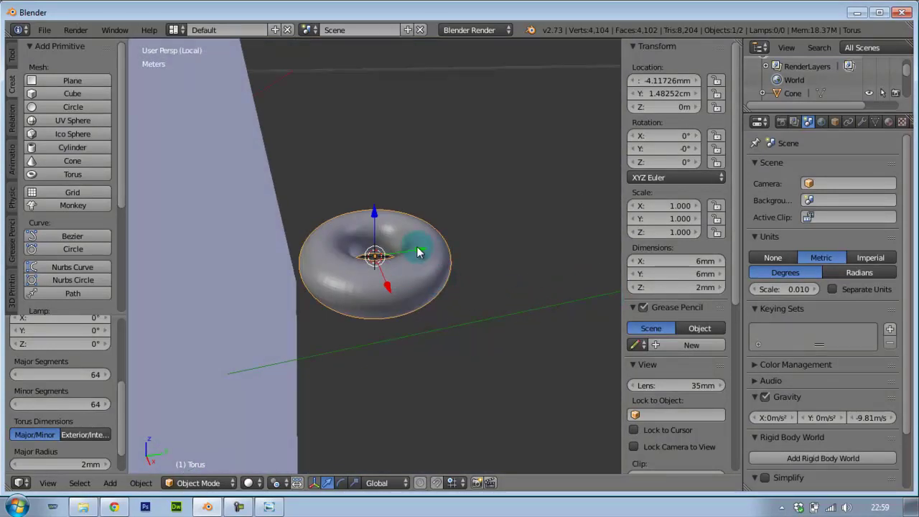
key(g)
key(y)
click(578, 244)
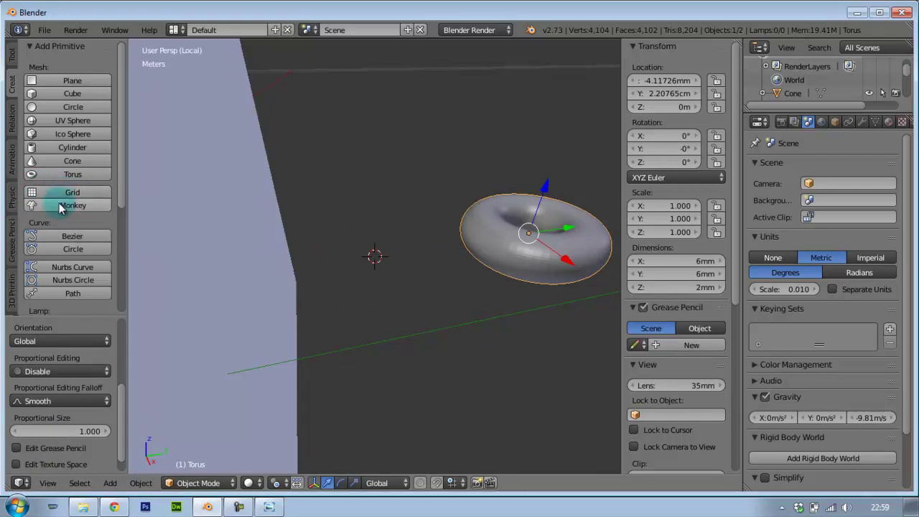
Add a Suzanne monkey head with a 2 mm radius beside the torus
scroll(528, 324, down, 3)
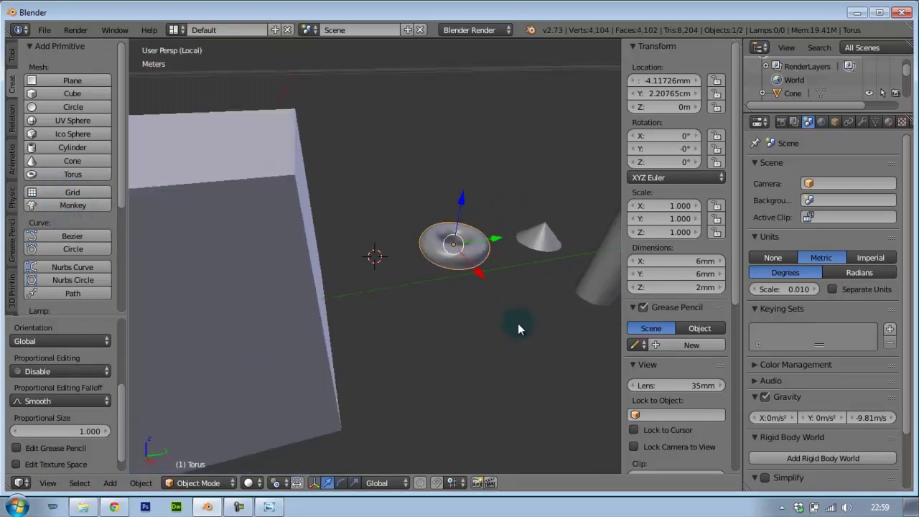
click(76, 206)
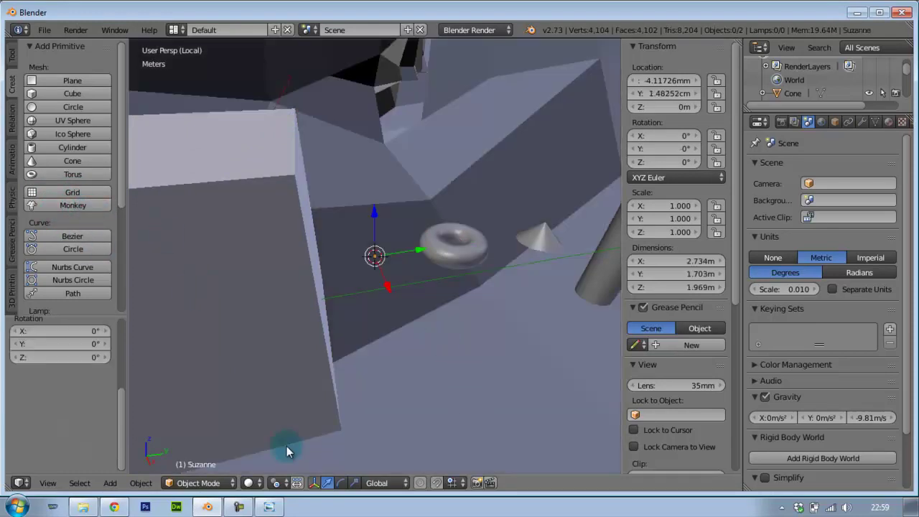
scroll(124, 425, up, 1)
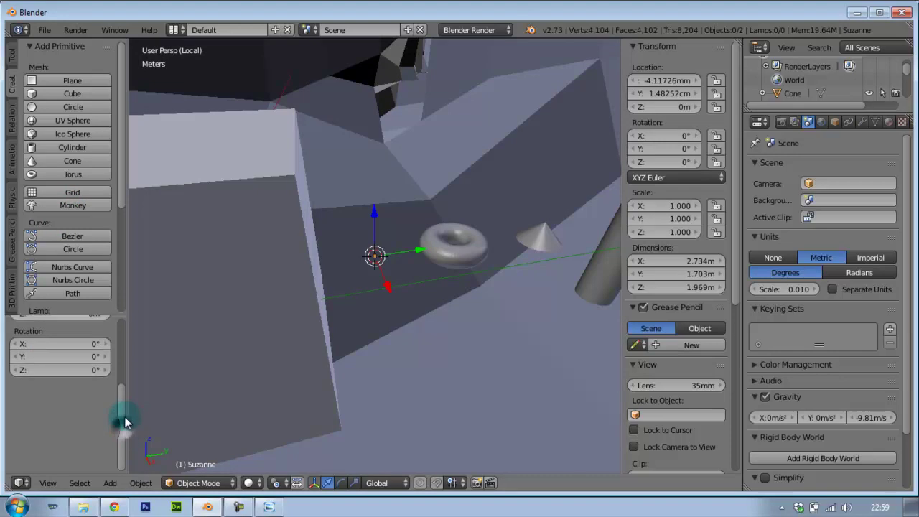
scroll(125, 423, up, 3)
click(76, 357)
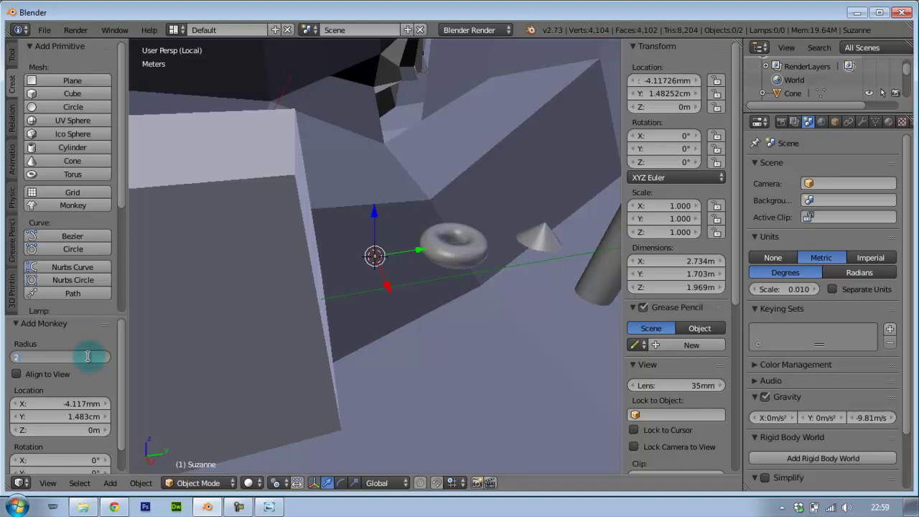
key(Return)
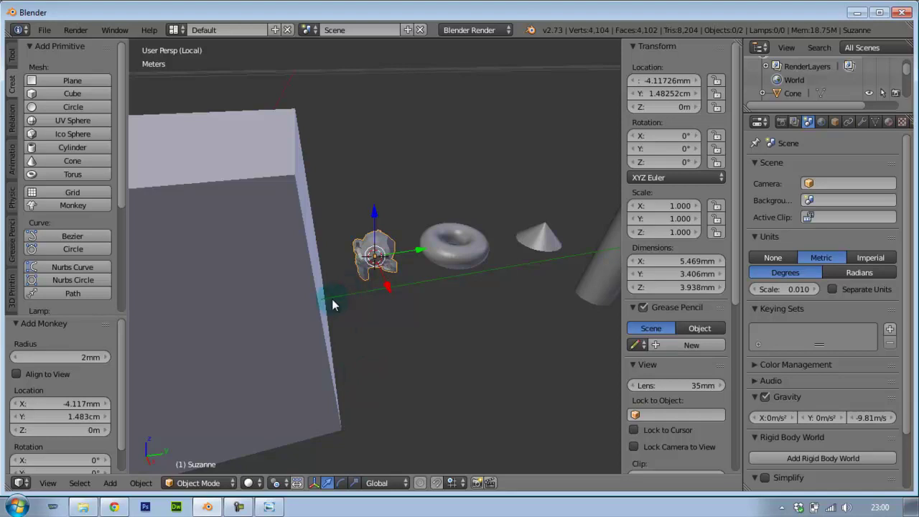
mouse_move(379, 282)
middle_down()
mouse_move(399, 278)
mouse_move(359, 283)
mouse_move(436, 285)
mouse_move(445, 303)
mouse_move(551, 314)
mouse_move(596, 262)
mouse_move(443, 286)
mouse_move(494, 297)
mouse_move(449, 251)
mouse_move(321, 249)
mouse_move(306, 232)
mouse_move(379, 244)
mouse_move(427, 234)
mouse_move(494, 249)
mouse_move(395, 220)
mouse_move(301, 214)
mouse_move(274, 260)
mouse_move(321, 284)
middle_up()
scroll(443, 287, up, 4)
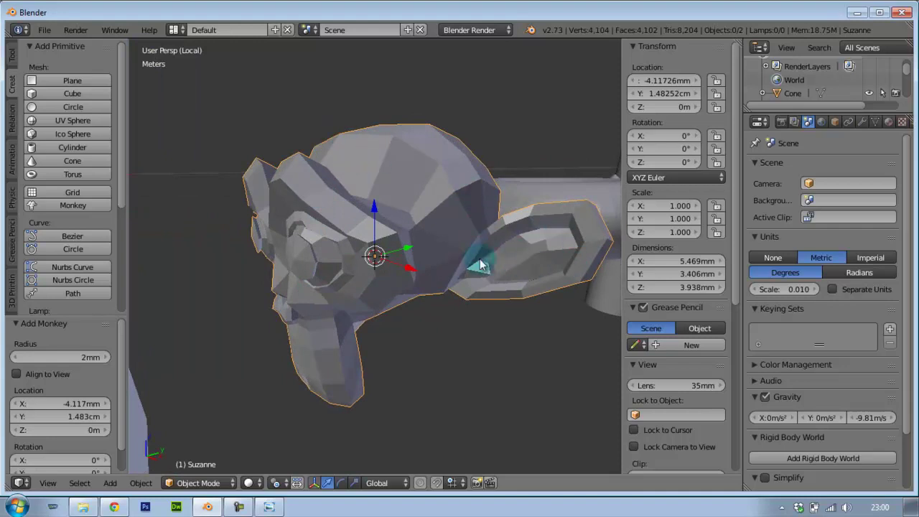
mouse_move(235, 213)
middle_down()
mouse_move(323, 206)
mouse_move(338, 170)
mouse_move(423, 147)
mouse_move(482, 154)
mouse_move(427, 159)
mouse_move(486, 194)
mouse_move(437, 201)
mouse_move(371, 254)
mouse_move(276, 267)
mouse_move(282, 240)
mouse_move(304, 240)
middle_up()
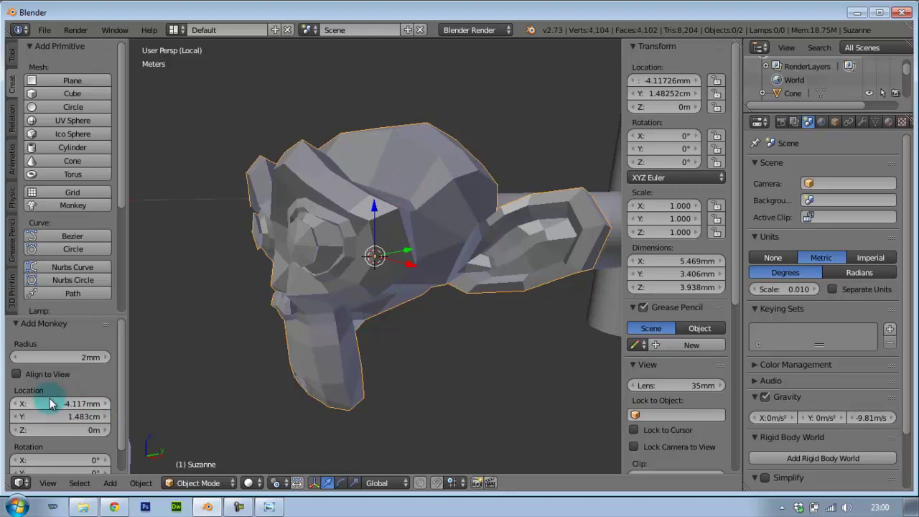
scroll(119, 338, down, 2)
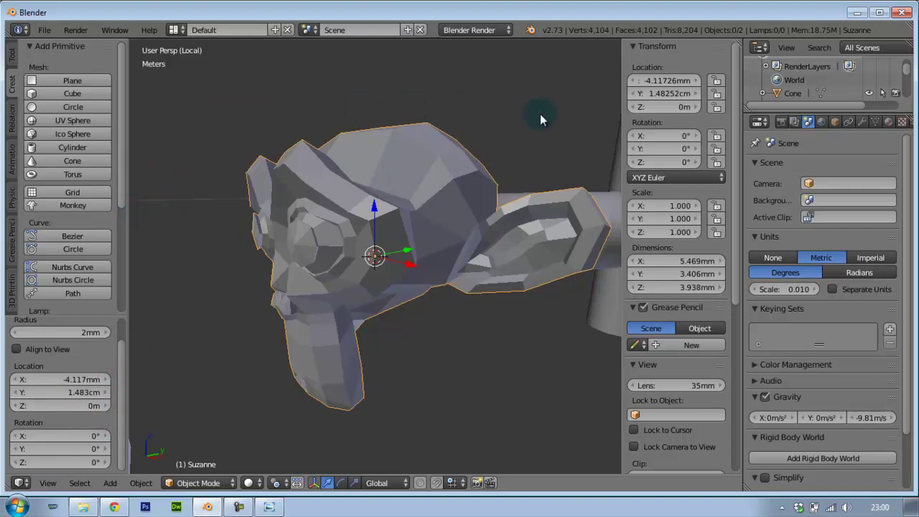
mouse_move(260, 108)
middle_down()
mouse_move(462, 116)
mouse_move(172, 115)
mouse_move(240, 137)
middle_up()
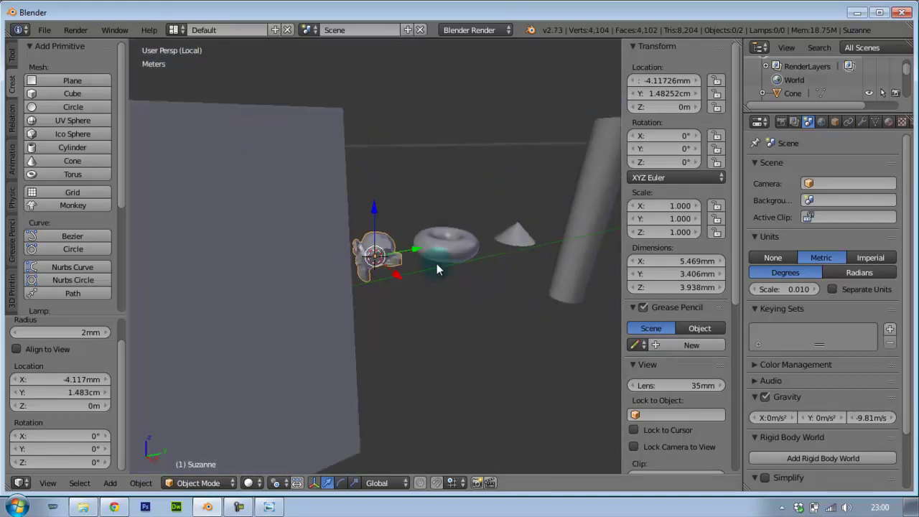
mouse_move(406, 270)
middle_down()
mouse_move(443, 261)
mouse_move(428, 263)
mouse_move(462, 242)
mouse_move(472, 248)
middle_up()
scroll(471, 253, up, 2)
scroll(463, 270, up, 2)
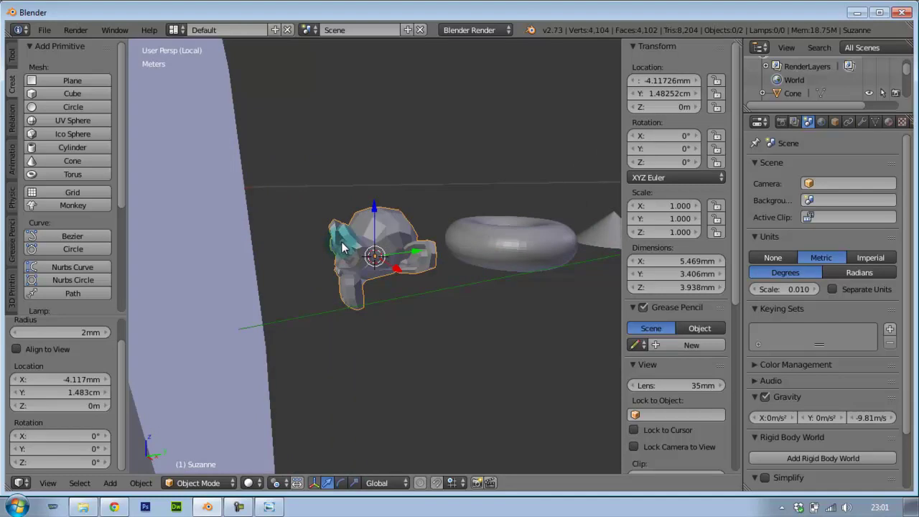
click(416, 252)
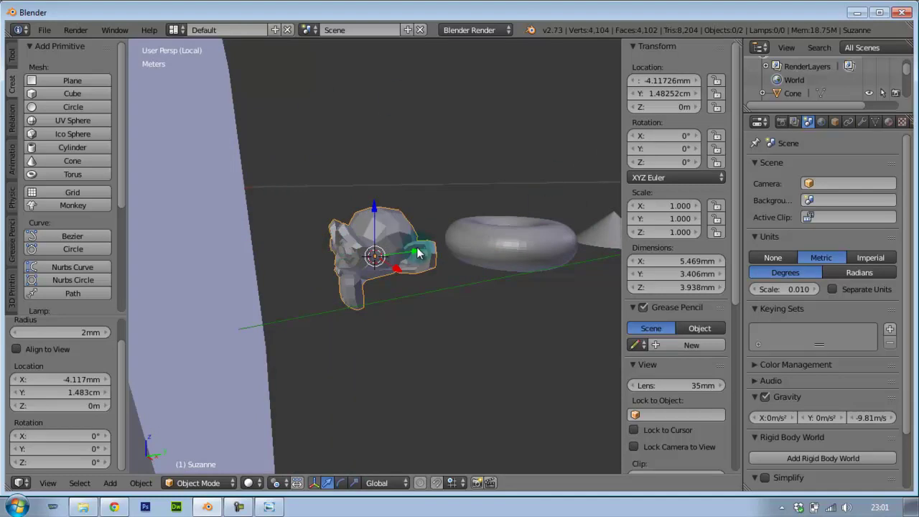
scroll(417, 252, down, 3)
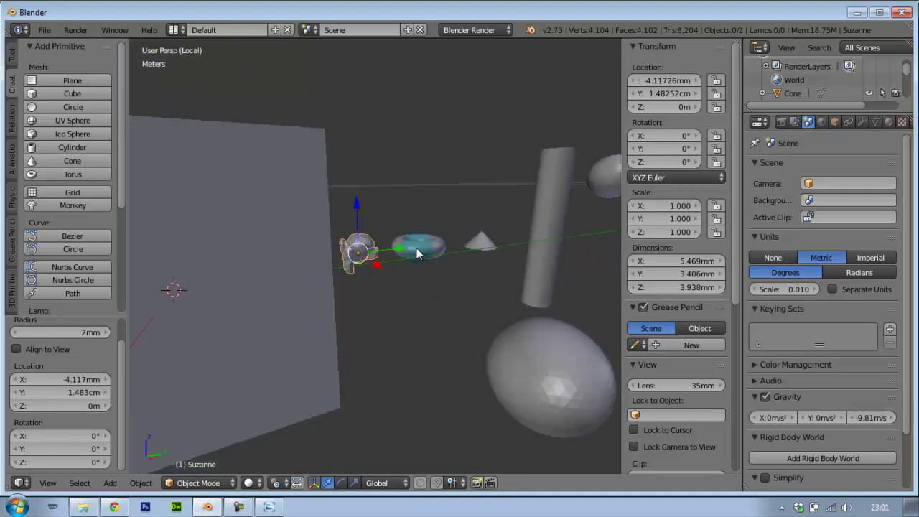
scroll(417, 252, down, 2)
mouse_move(440, 266)
middle_down()
mouse_move(540, 290)
mouse_move(503, 295)
mouse_move(509, 286)
middle_up()
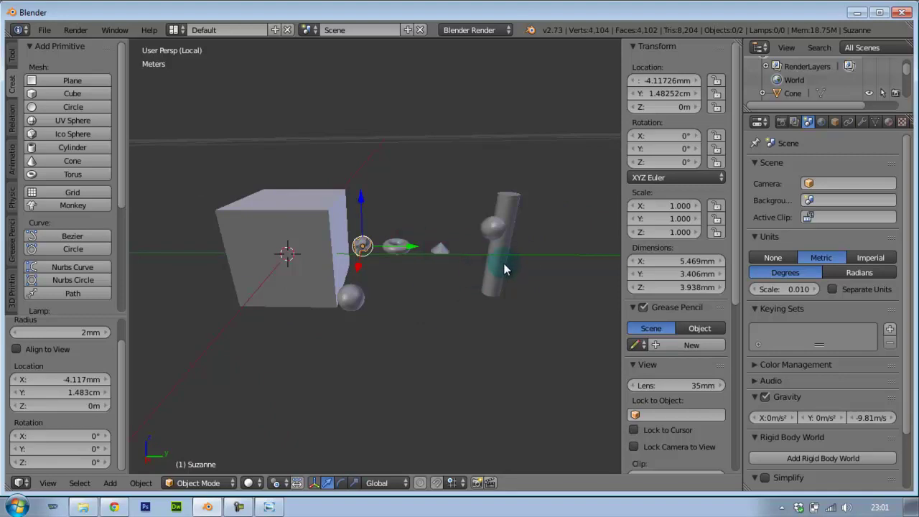
Delete the monkey head, the torus and the cone
key(x)
click(367, 254)
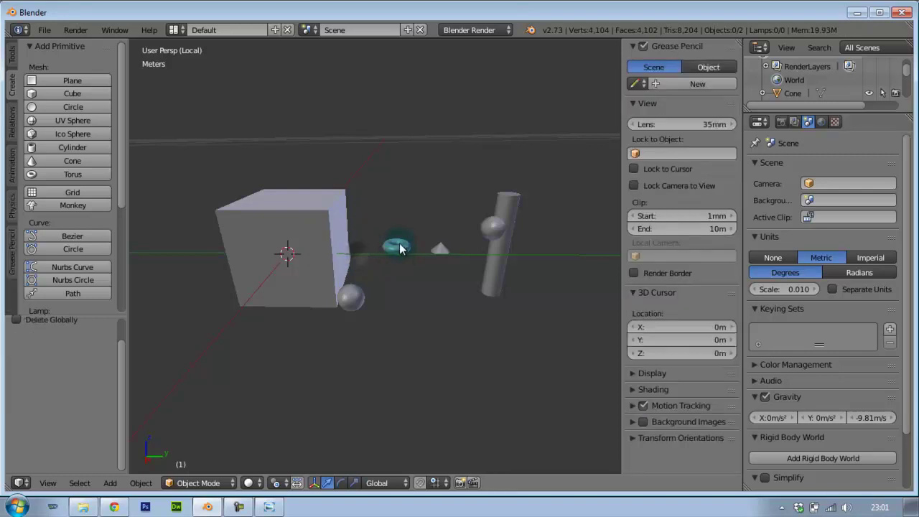
right_click(400, 249)
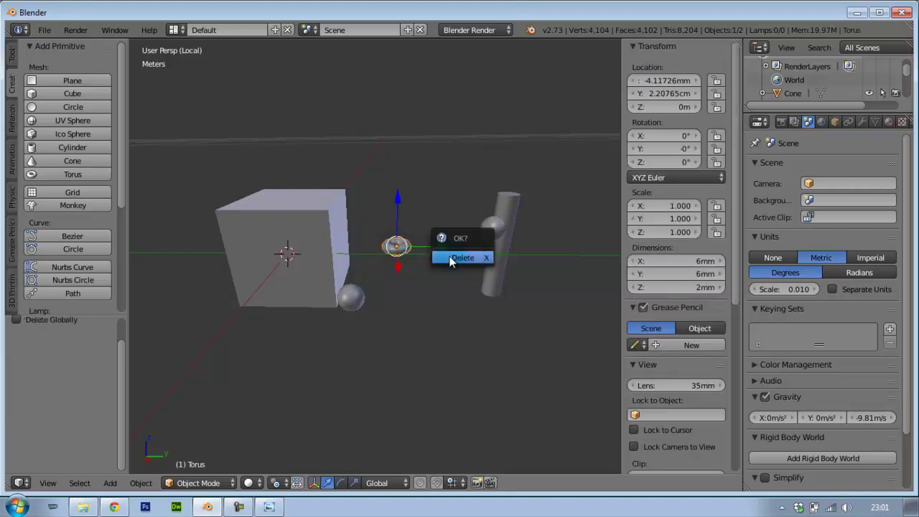
click(451, 260)
right_click(445, 251)
key(x)
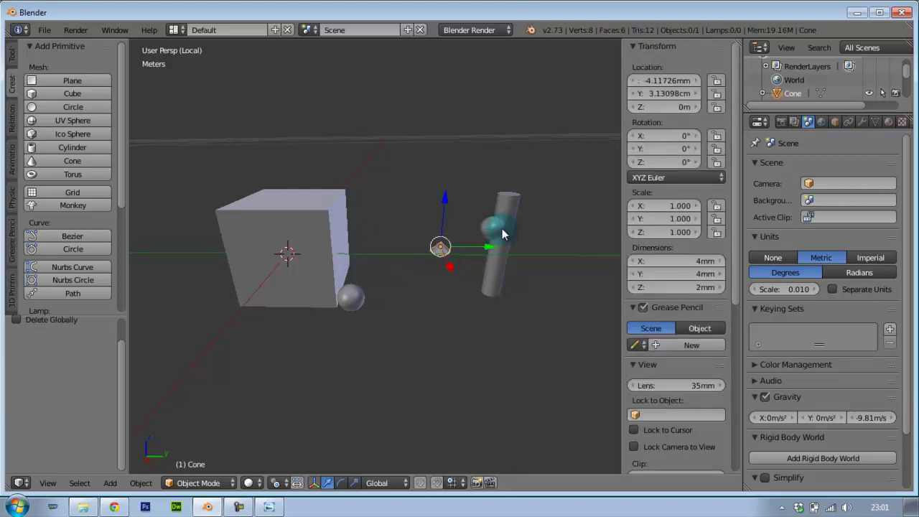
key(x)
click(411, 257)
Delete the UV sphere, cylinder and icosphere, then select the remaining cube
right_click(494, 229)
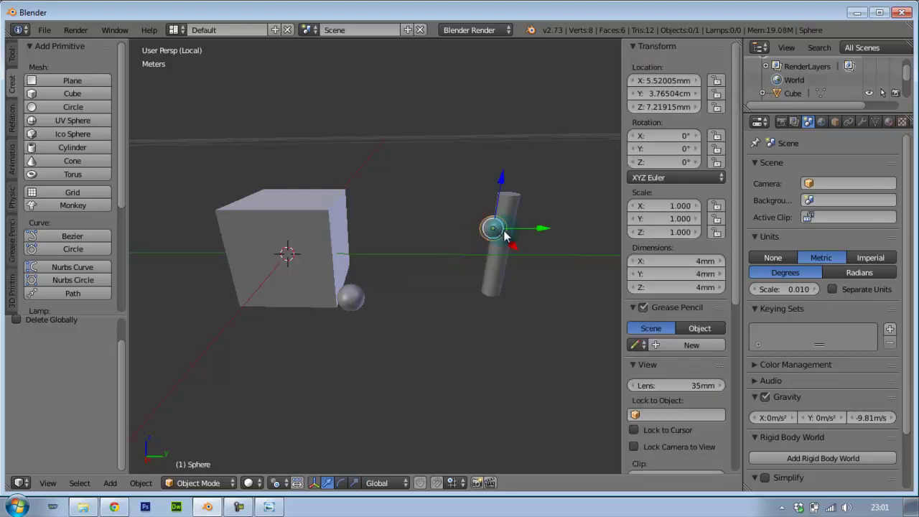
key(x)
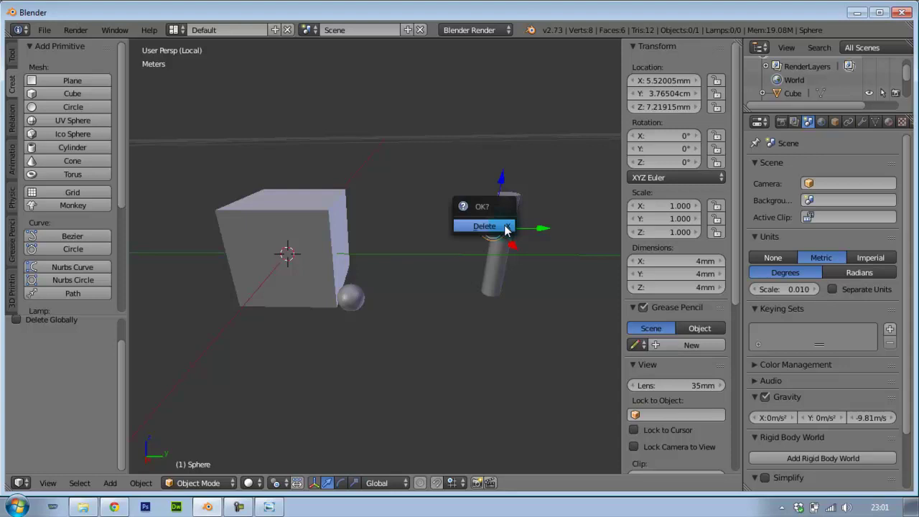
click(502, 229)
right_click(507, 213)
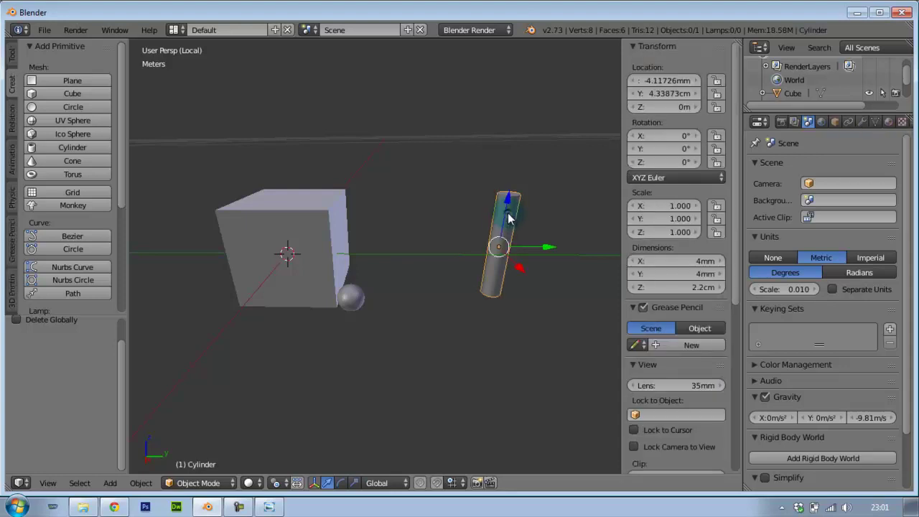
key(x)
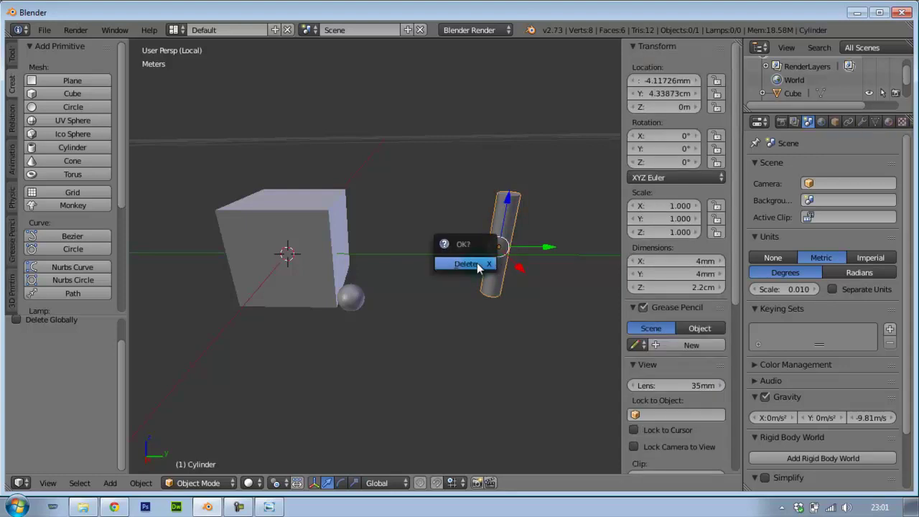
click(477, 263)
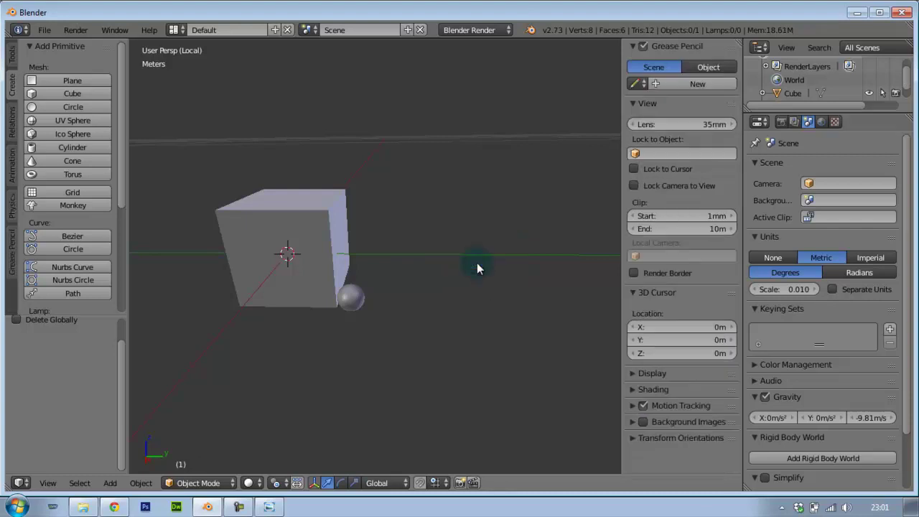
right_click(355, 300)
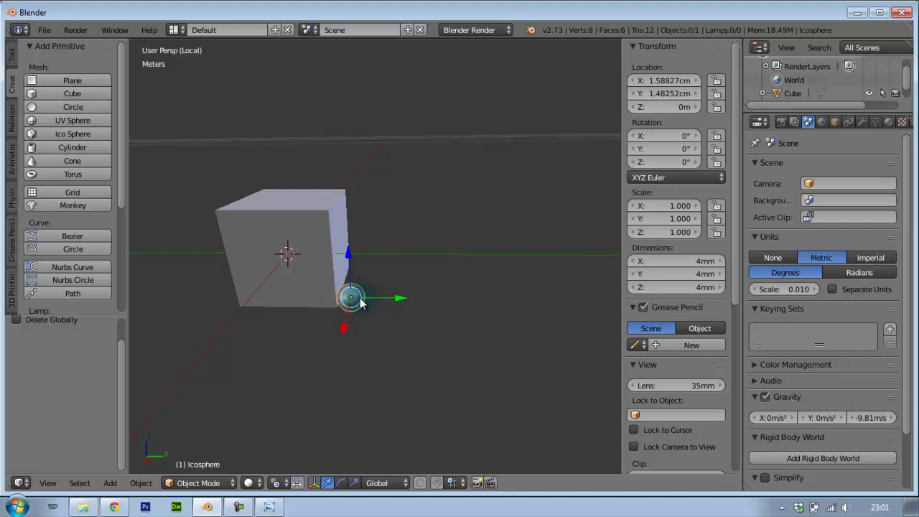
key(x)
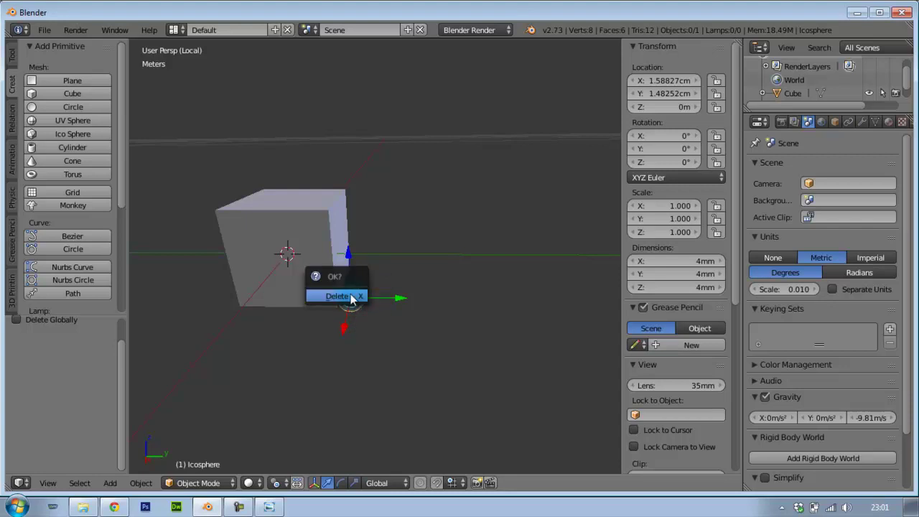
click(352, 298)
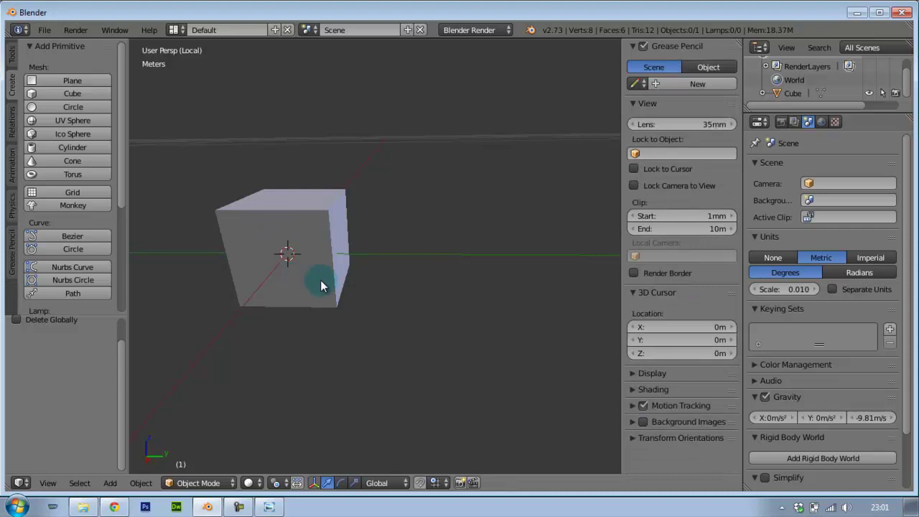
right_click(309, 225)
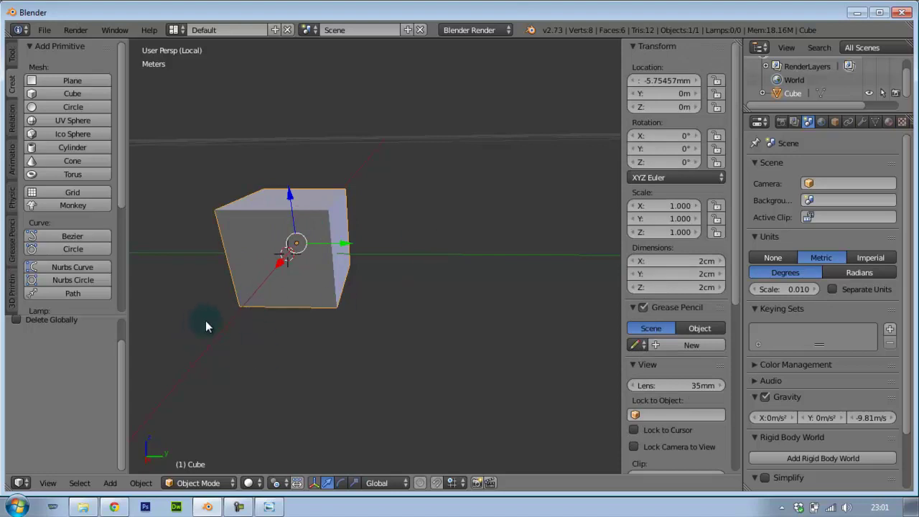
key(KP_Divide)
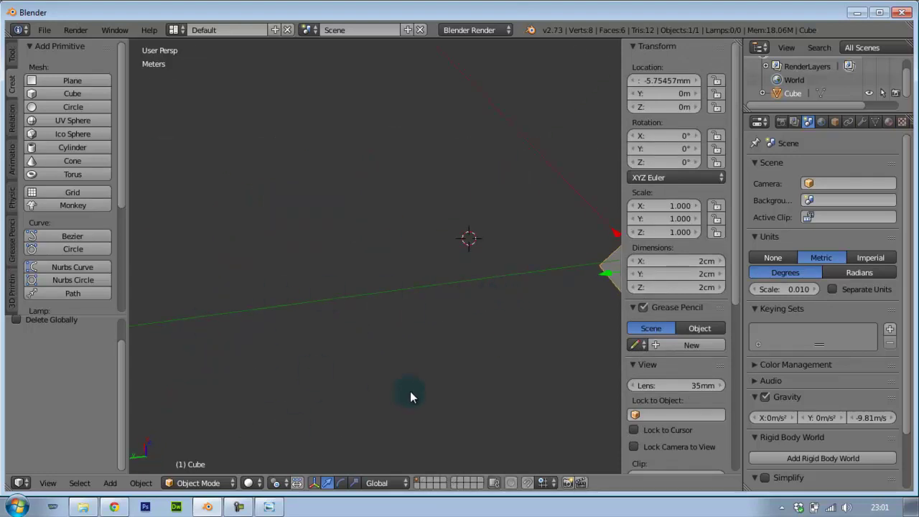
key(KP_Divide)
scroll(406, 357, down, 2)
scroll(459, 337, down, 2)
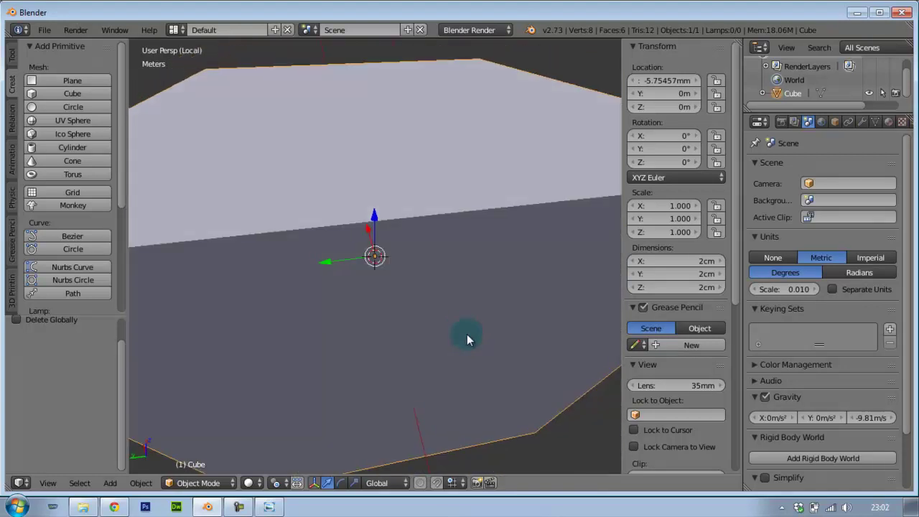
scroll(455, 334, down, 2)
scroll(373, 344, down, 2)
mouse_move(362, 347)
middle_down()
mouse_move(260, 333)
mouse_move(388, 329)
mouse_move(437, 308)
mouse_move(468, 308)
mouse_move(465, 317)
mouse_move(500, 312)
mouse_move(539, 299)
mouse_move(549, 281)
mouse_move(431, 270)
mouse_move(438, 285)
middle_up()
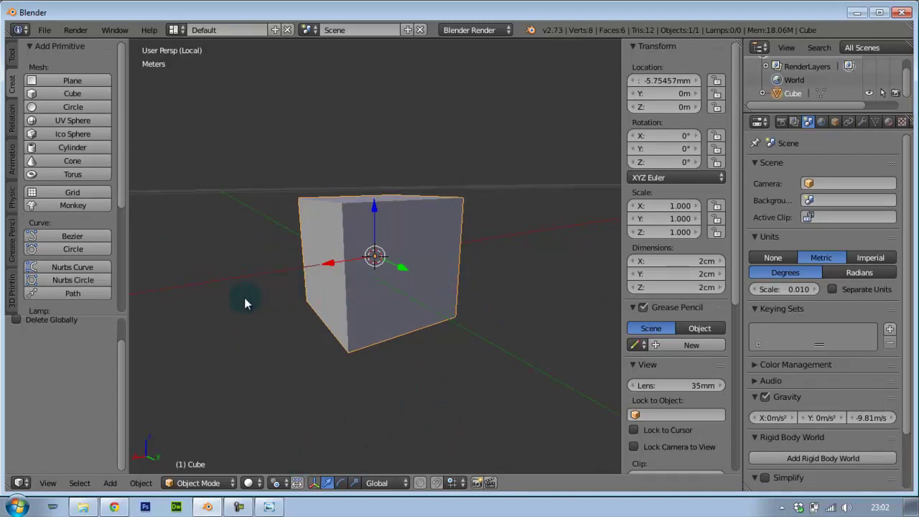
middle_drag(246, 303, 263, 328)
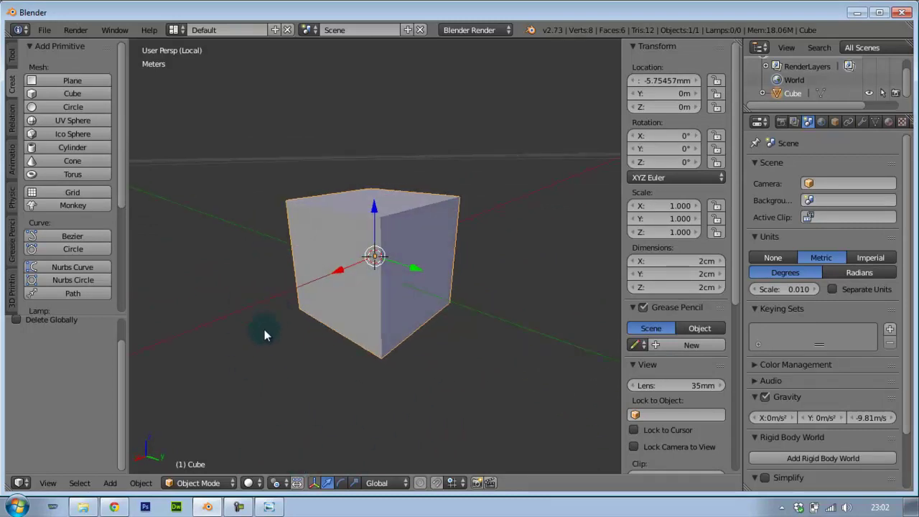
click(208, 487)
Switch the cube between Object Mode and Edit Mode, finishing in Edit Mode
click(193, 483)
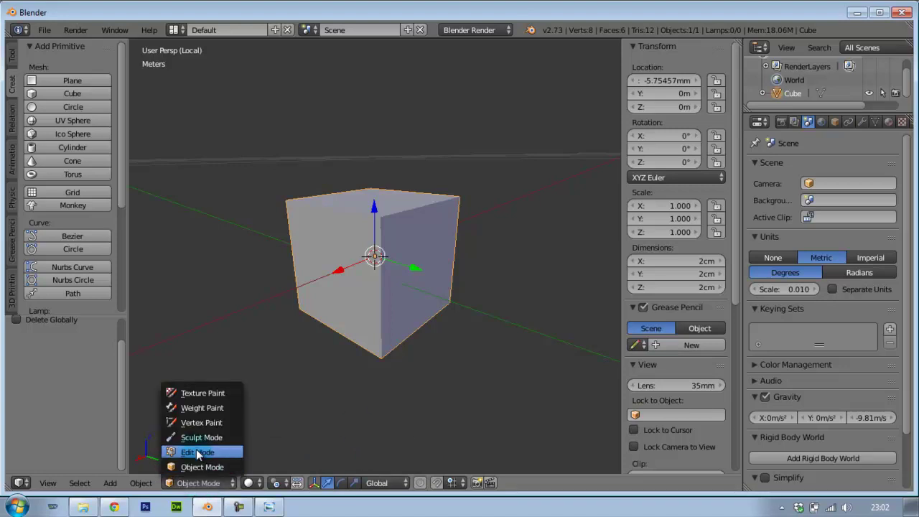
click(199, 454)
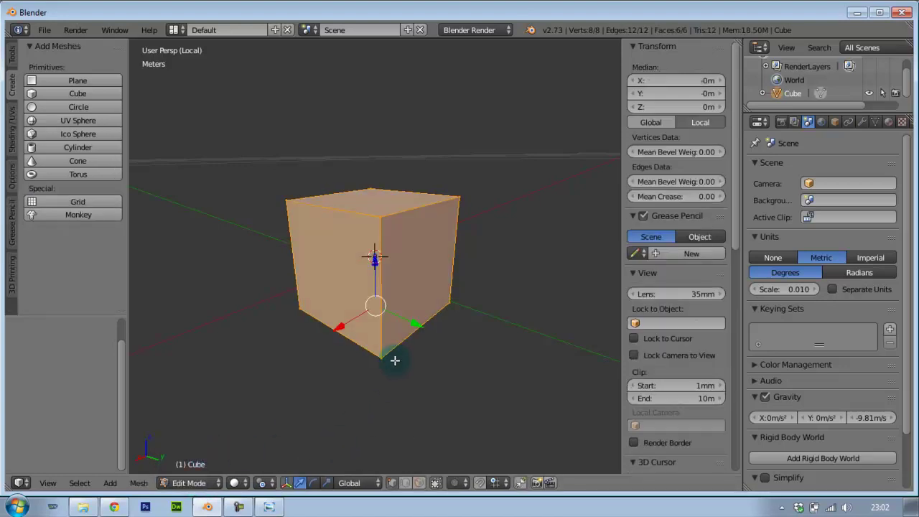
click(188, 482)
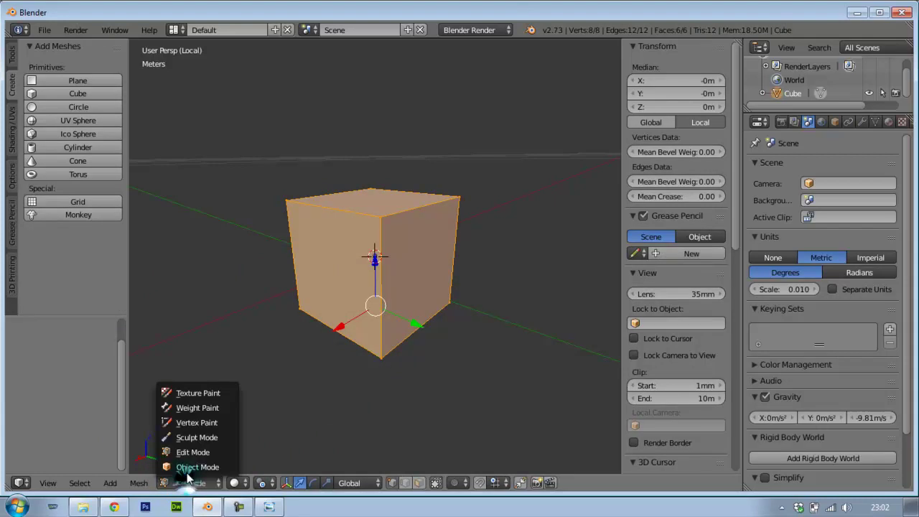
click(191, 468)
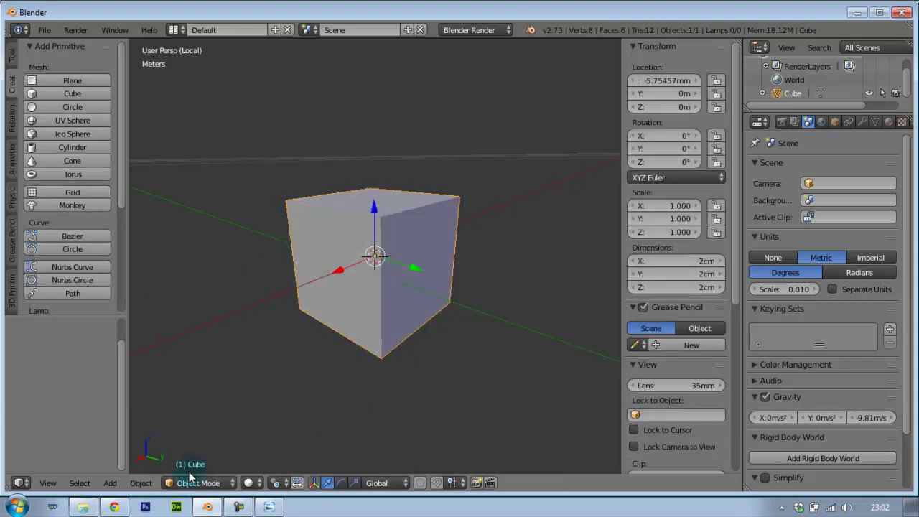
key(Tab)
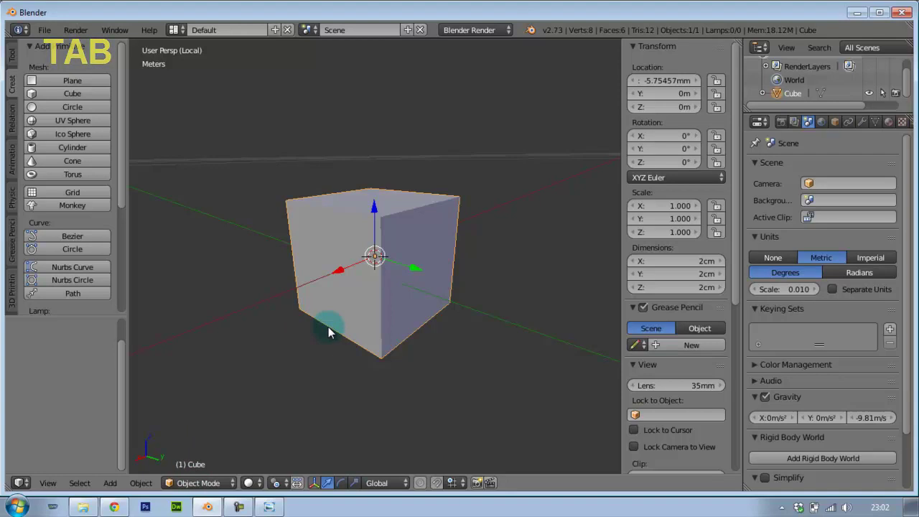
key(Tab)
key(Tab)
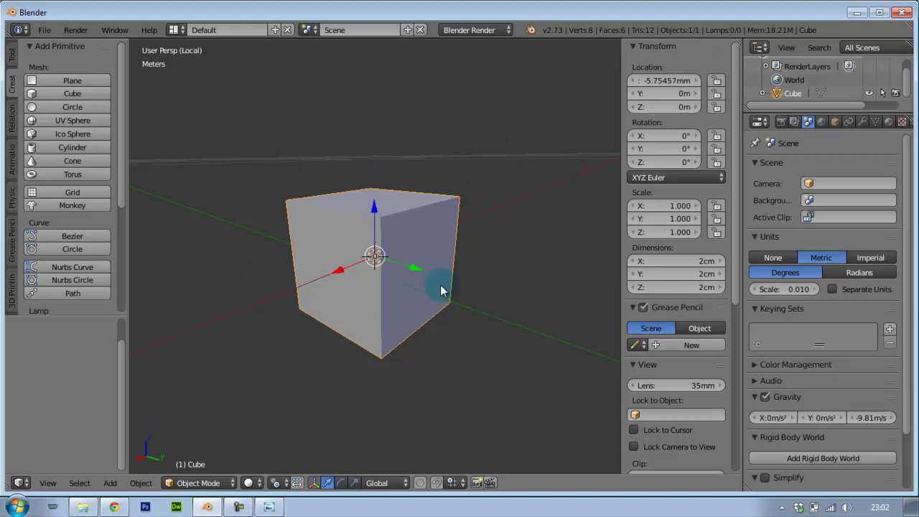
key(Tab)
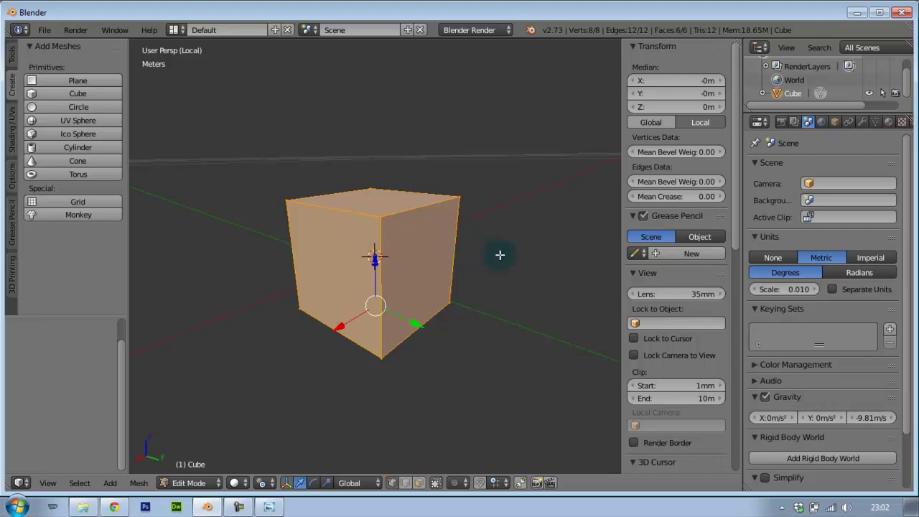
Select the cube's corner vertices in turn, test-moving one and undoing the move
mouse_move(529, 285)
middle_down()
mouse_move(539, 269)
mouse_move(558, 279)
middle_up()
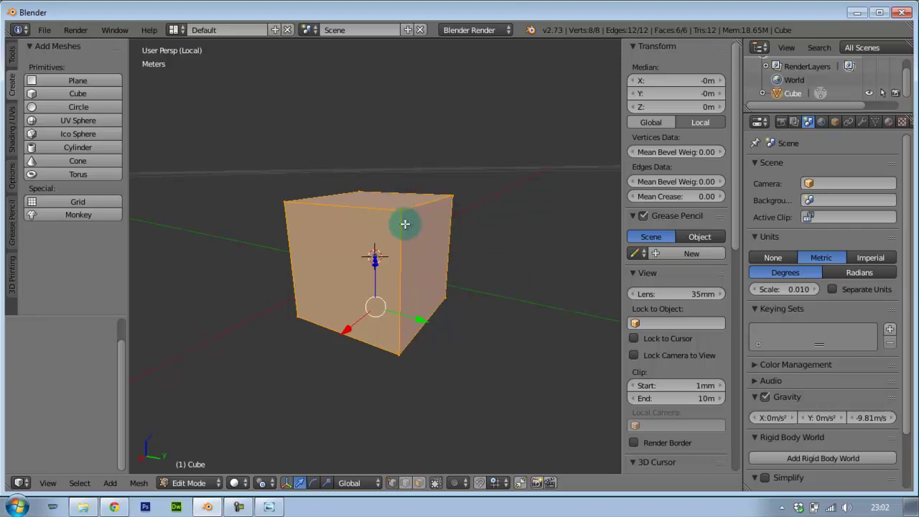
right_click(403, 210)
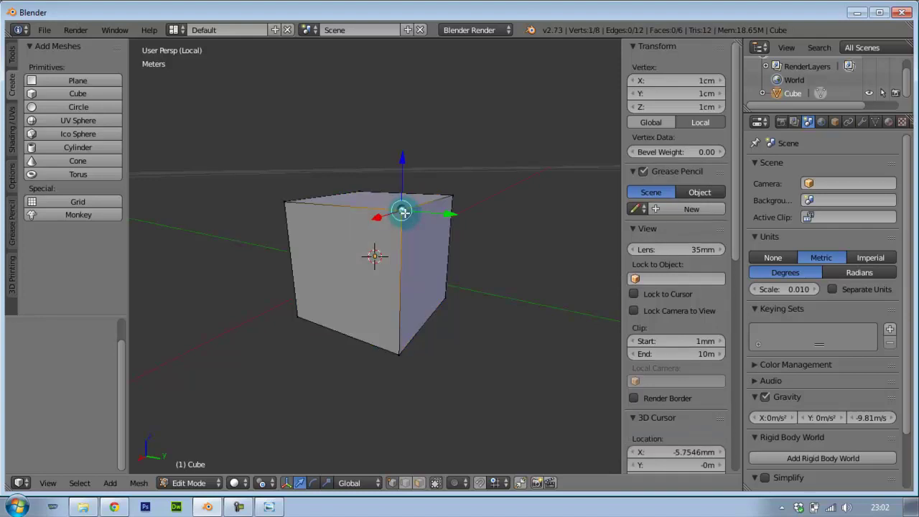
right_click(286, 205)
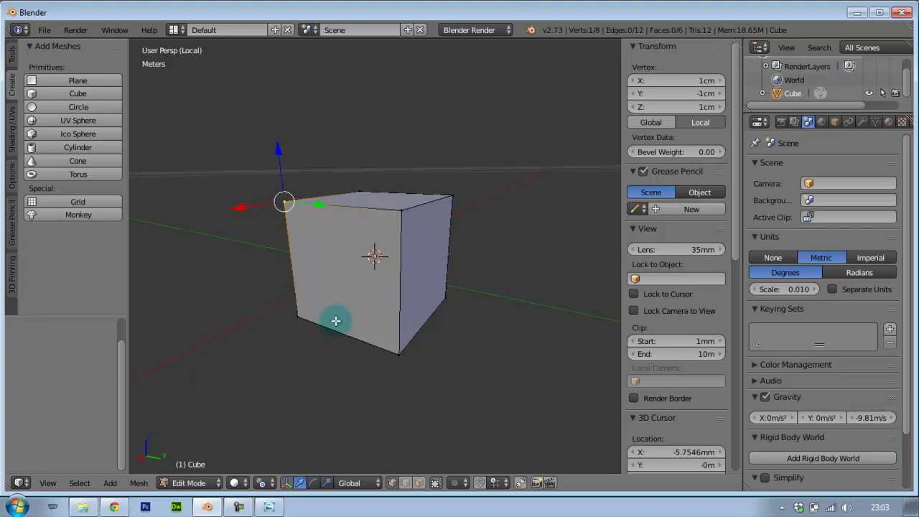
right_click(398, 354)
right_click(298, 317)
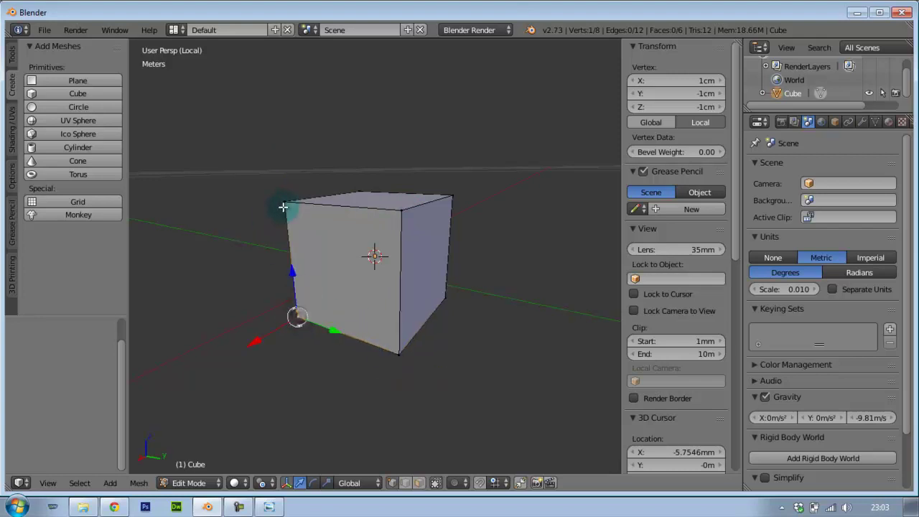
right_click(283, 203)
right_click(401, 210)
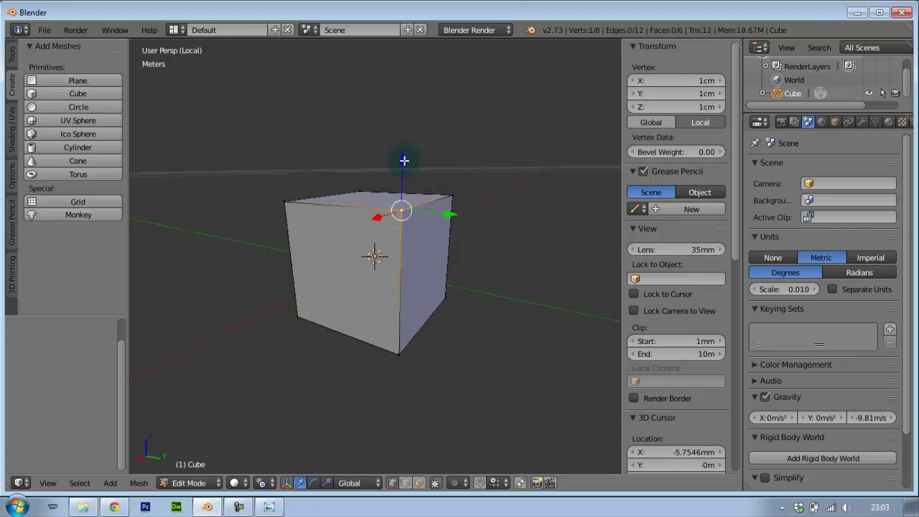
drag(402, 156, 400, 209)
key(ctrl+z)
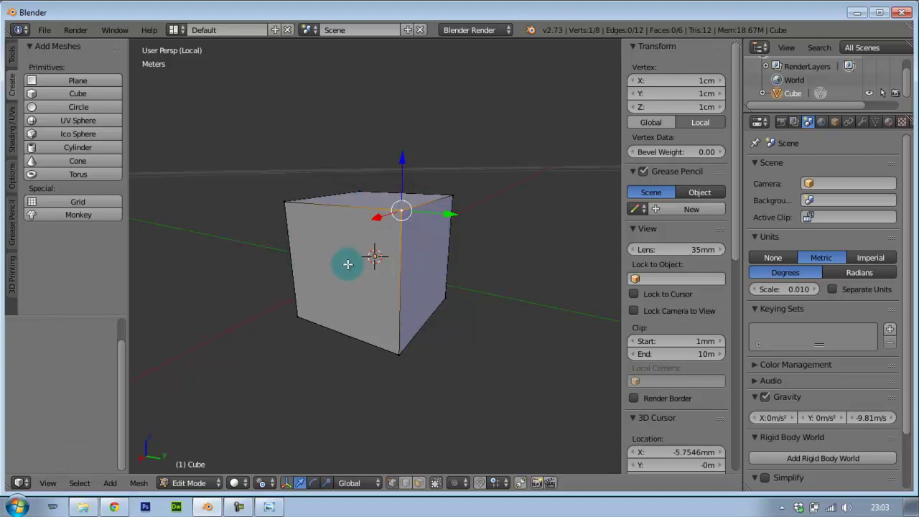
Switch to edge select mode and clear the vertex selection
click(392, 483)
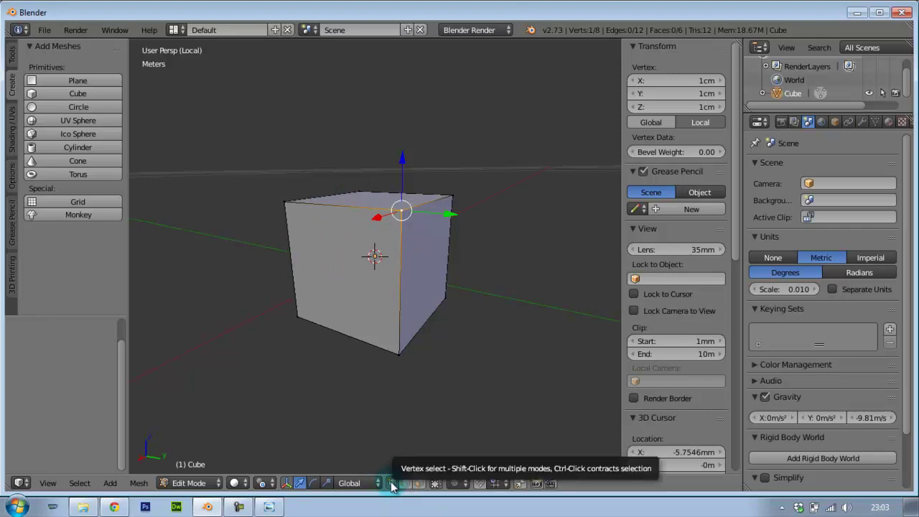
click(405, 486)
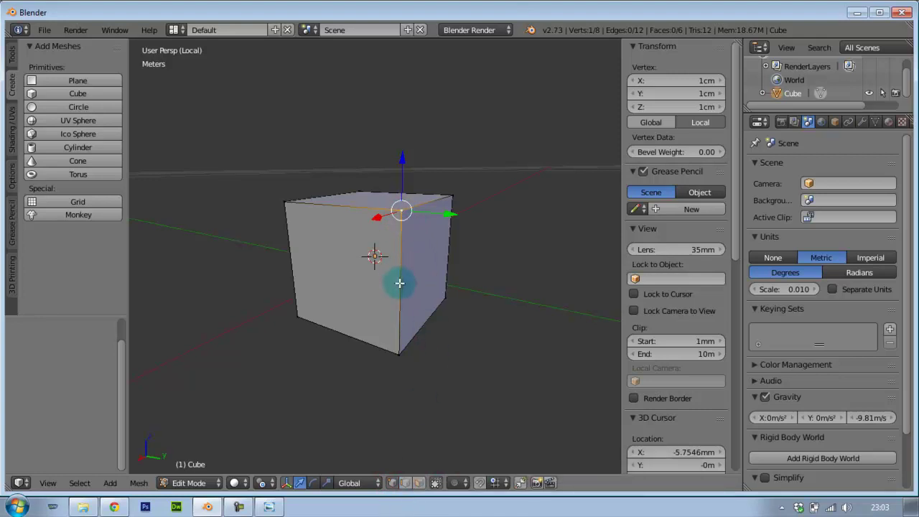
click(405, 483)
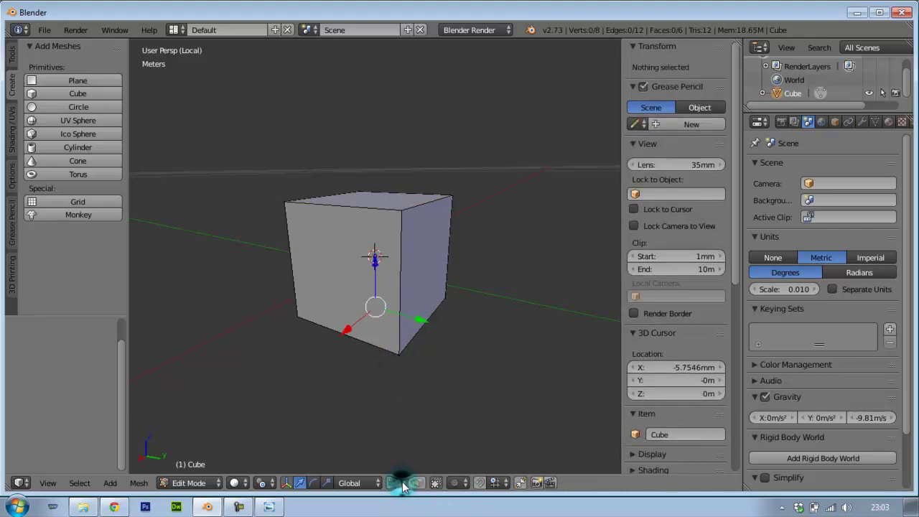
Select the front and top edges and try a move that leaves the cube's shape unchanged, then switch to face select mode
right_click(402, 256)
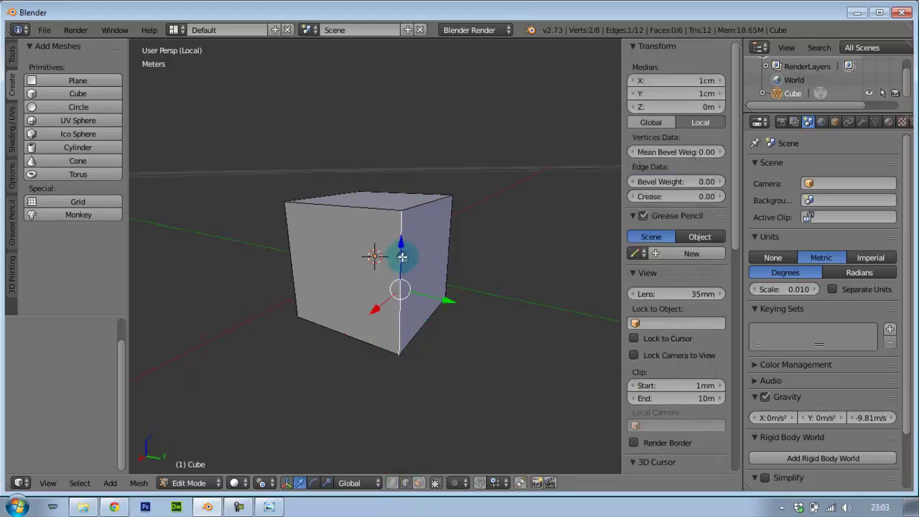
shift+right_click(371, 210)
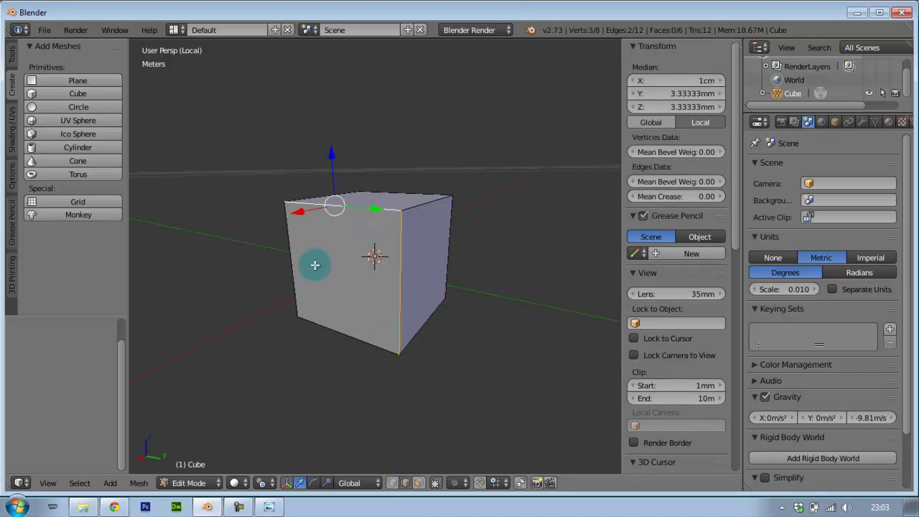
key(g)
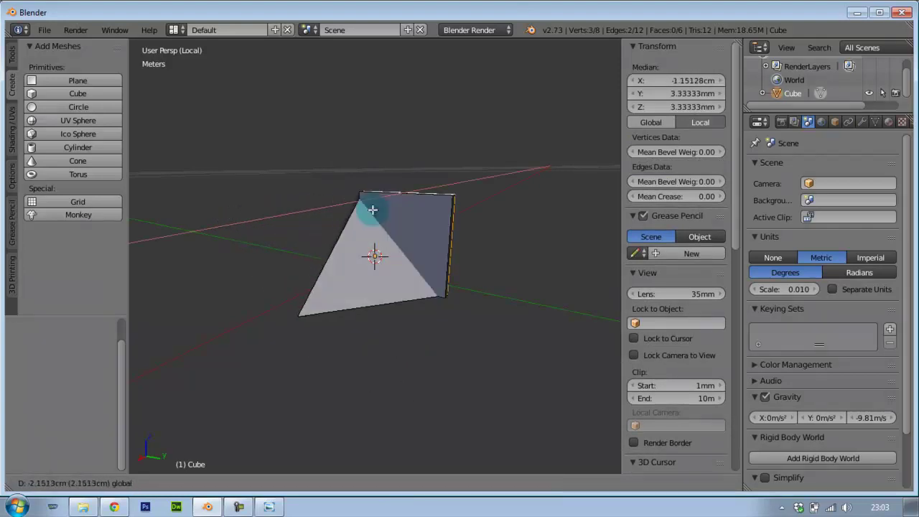
click(323, 233)
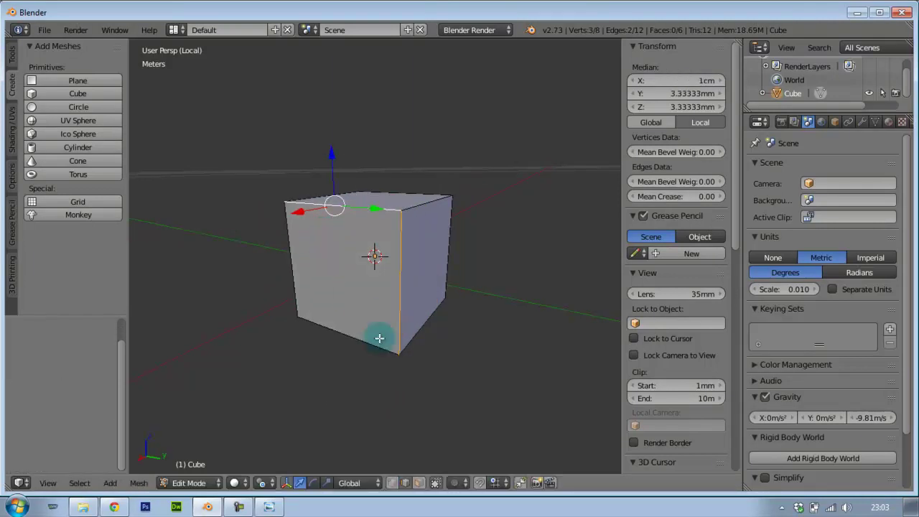
click(419, 483)
drag(354, 248, 332, 279)
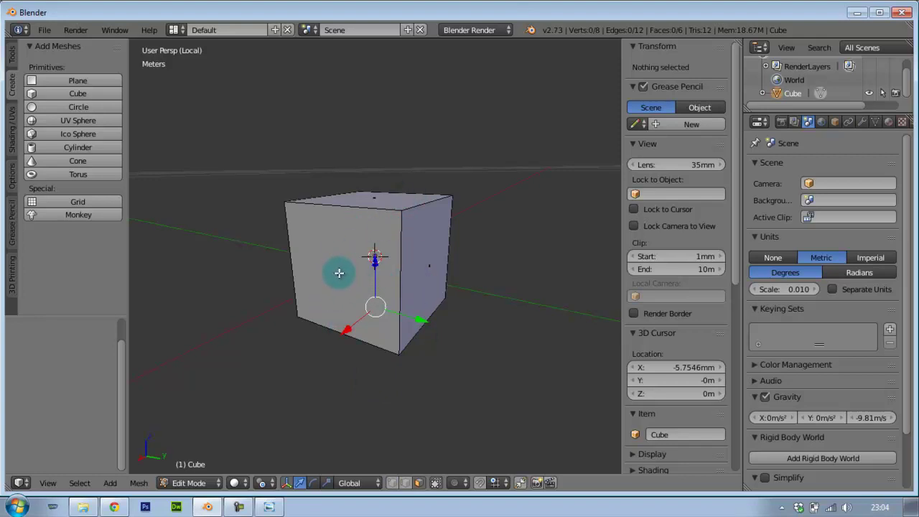
Select the cube's front face, undo a trial move along X, and switch the manipulator to scale handles
right_click(339, 273)
mouse_move(304, 288)
mouse_down()
mouse_move(331, 273)
mouse_move(264, 309)
mouse_up()
key(ctrl+z)
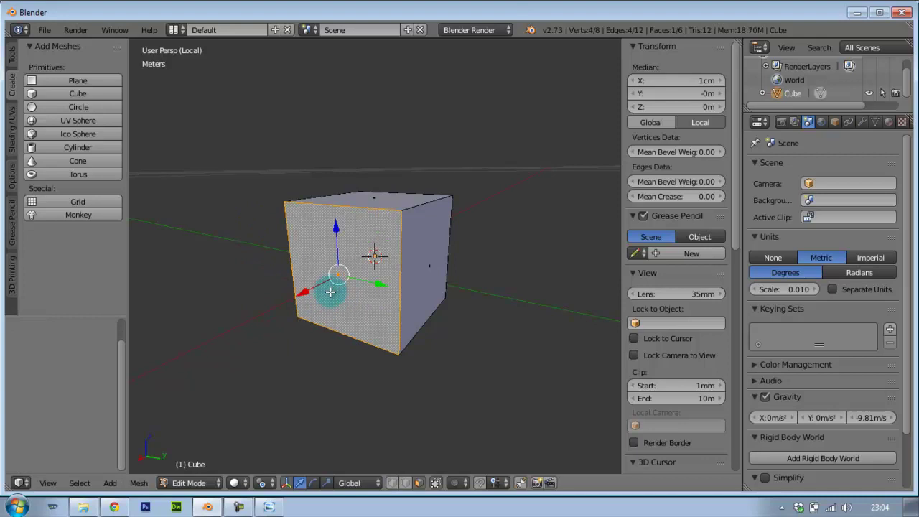
click(327, 483)
click(337, 271)
Cancel a trial Z move of the front face, undo an enlarging scale, and orbit the cube
key(g)
key(z)
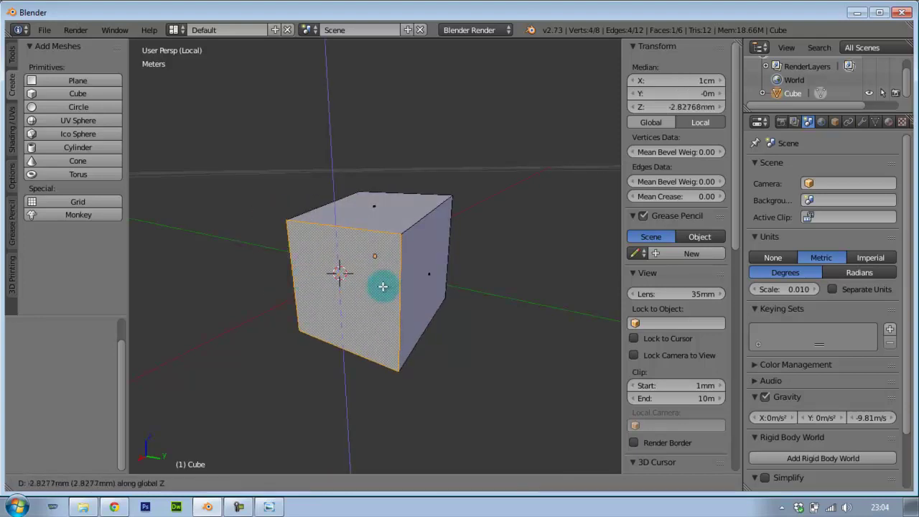
key(Escape)
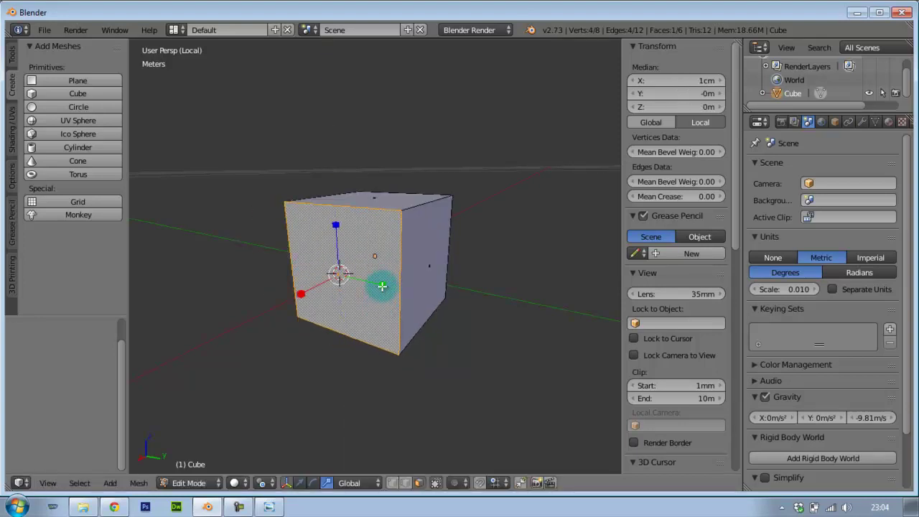
key(s)
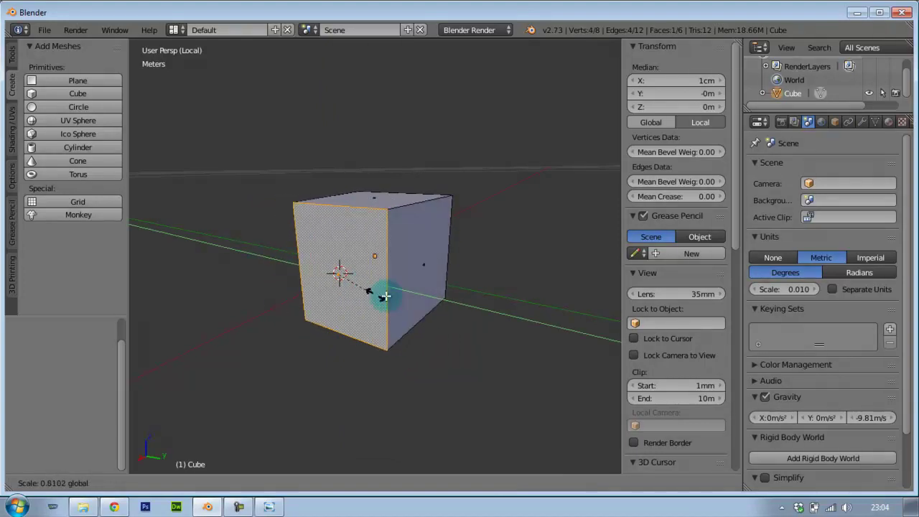
click(419, 300)
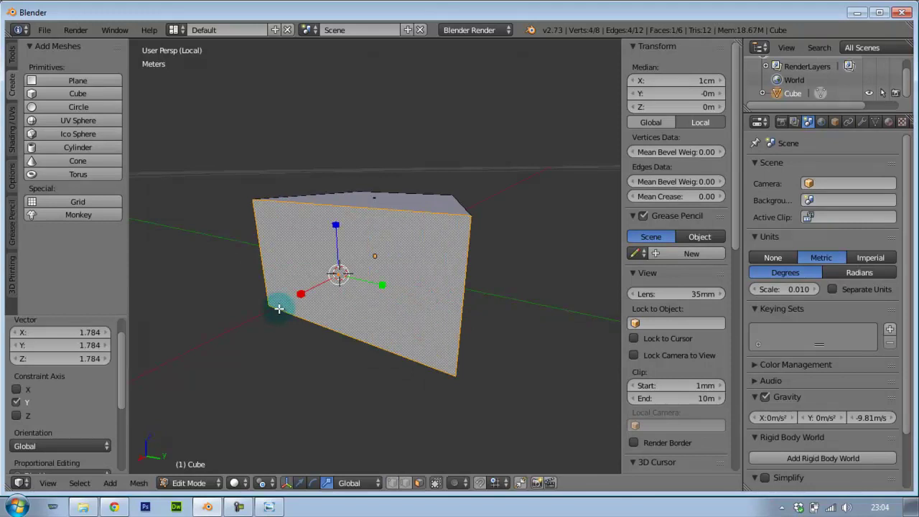
key(ctrl+z)
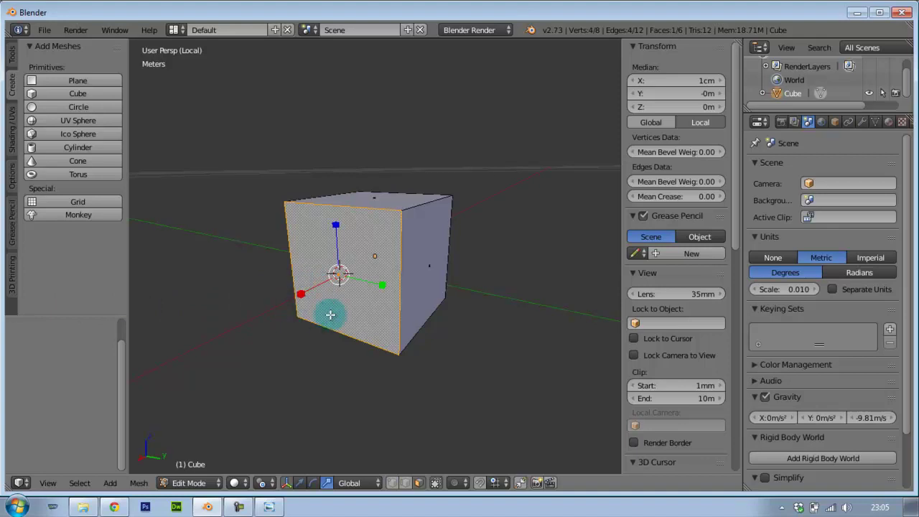
middle_drag(328, 312, 456, 233)
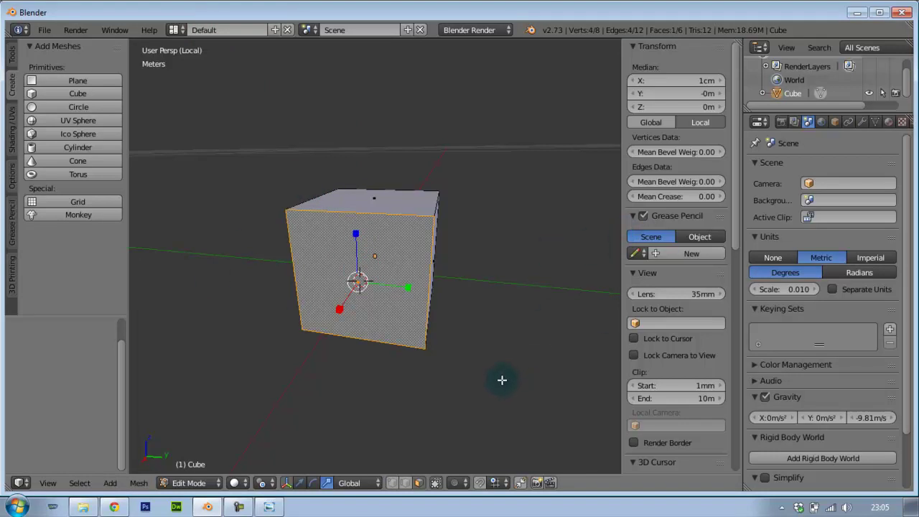
Show the Mesh Tools panel with Extrude, Subdivide and Bisect, and orbit to face the cube
click(11, 56)
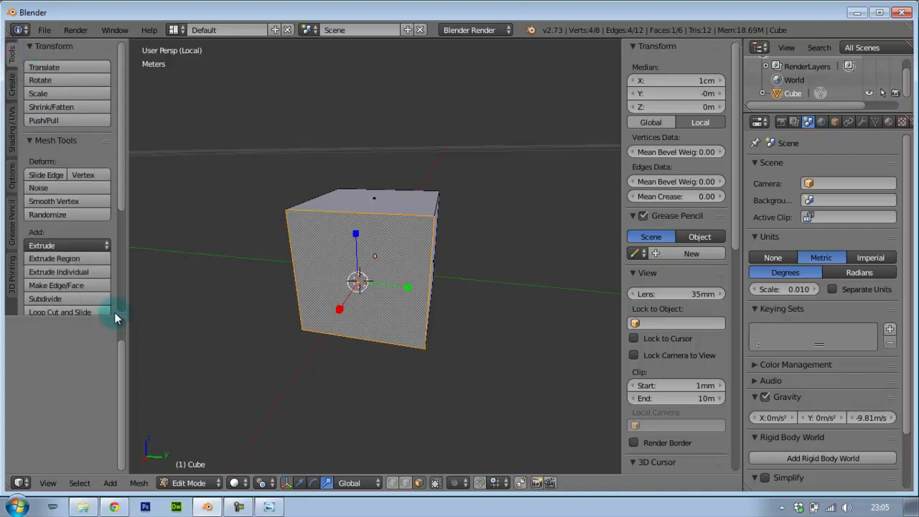
drag(113, 313, 102, 461)
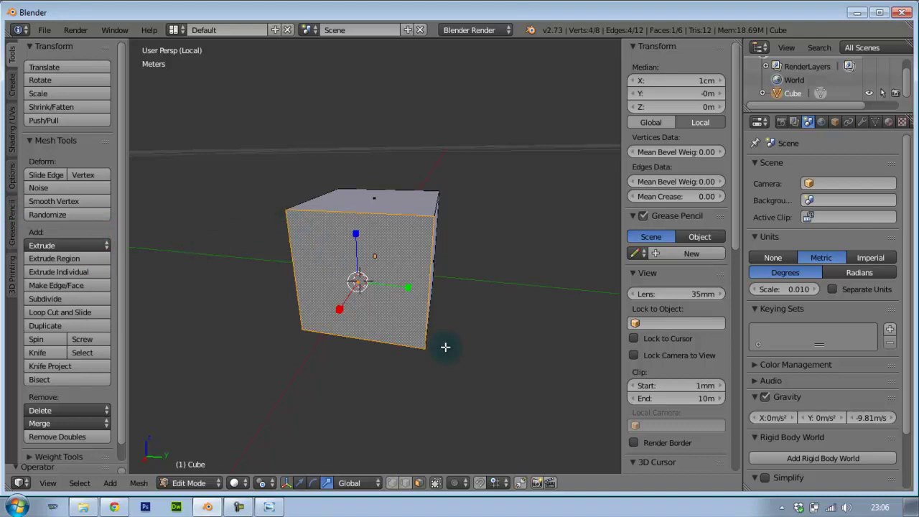
mouse_move(489, 323)
middle_down()
mouse_move(386, 306)
mouse_move(381, 322)
mouse_move(395, 359)
mouse_move(468, 394)
mouse_move(475, 353)
middle_up()
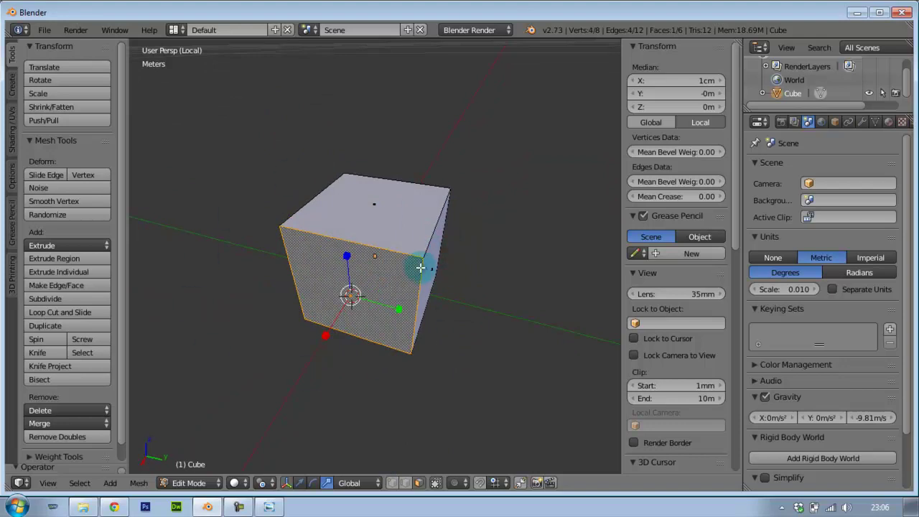
mouse_move(500, 277)
middle_down()
mouse_move(187, 255)
mouse_move(608, 247)
mouse_move(162, 251)
mouse_move(381, 256)
mouse_move(381, 294)
mouse_move(390, 204)
mouse_move(404, 257)
mouse_move(474, 283)
mouse_move(254, 297)
mouse_move(191, 260)
middle_up()
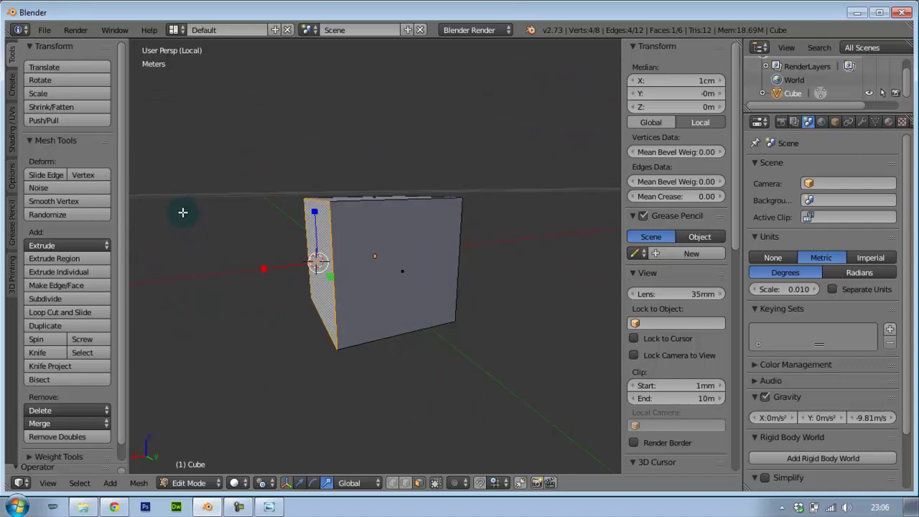
mouse_move(250, 267)
middle_down()
mouse_move(328, 278)
mouse_move(402, 226)
middle_up()
click(419, 483)
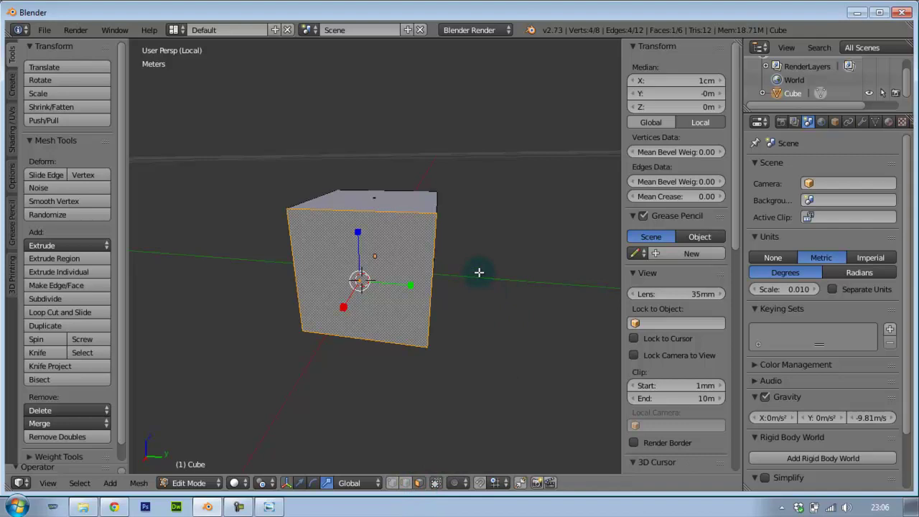
key(ctrl+Tab)
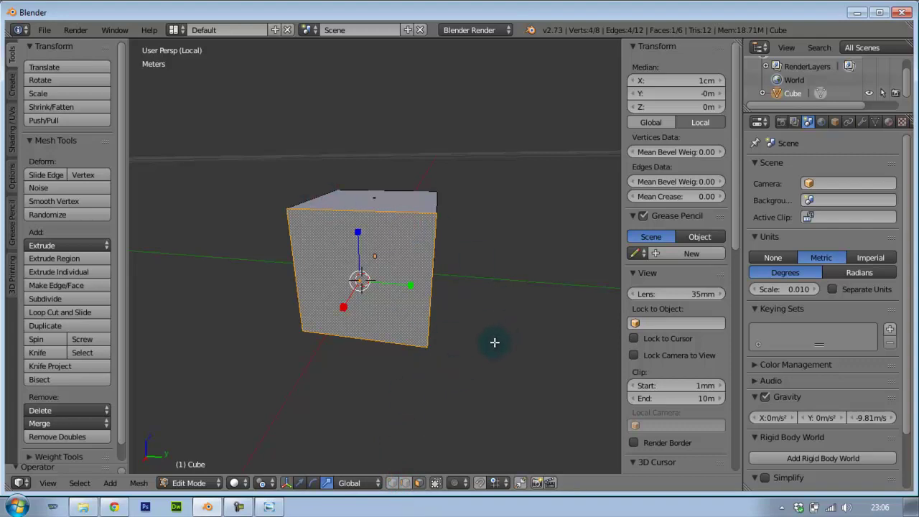
Switch to face selection and extrude the cube's side face in place with Extrude Region
key(ctrl+Tab)
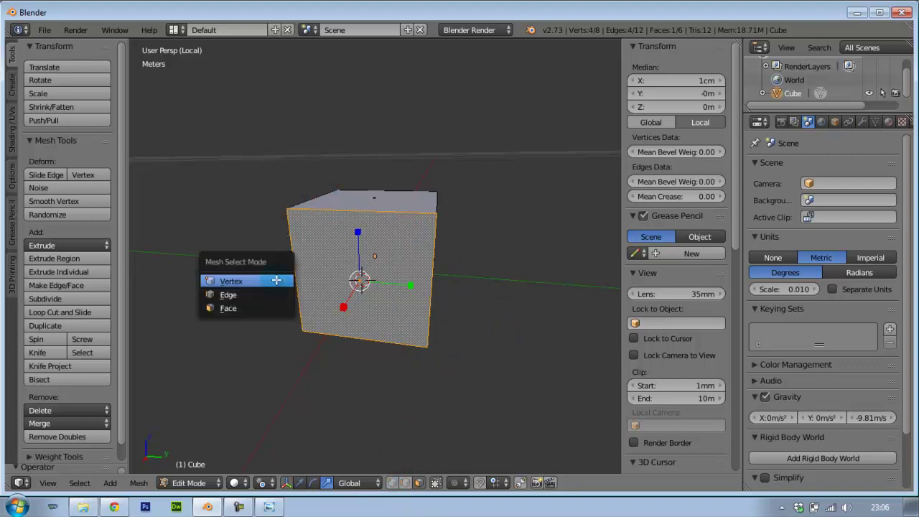
click(232, 313)
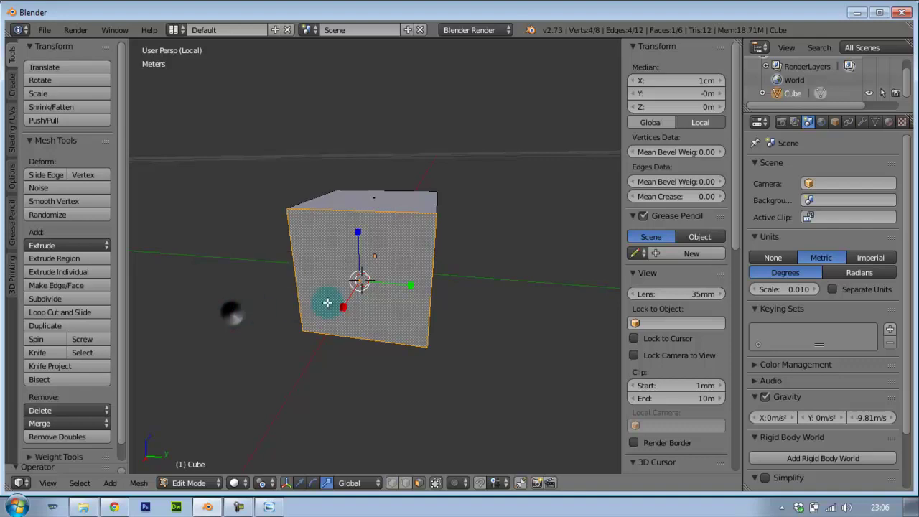
mouse_move(476, 322)
middle_down()
mouse_move(404, 319)
mouse_move(386, 302)
middle_up()
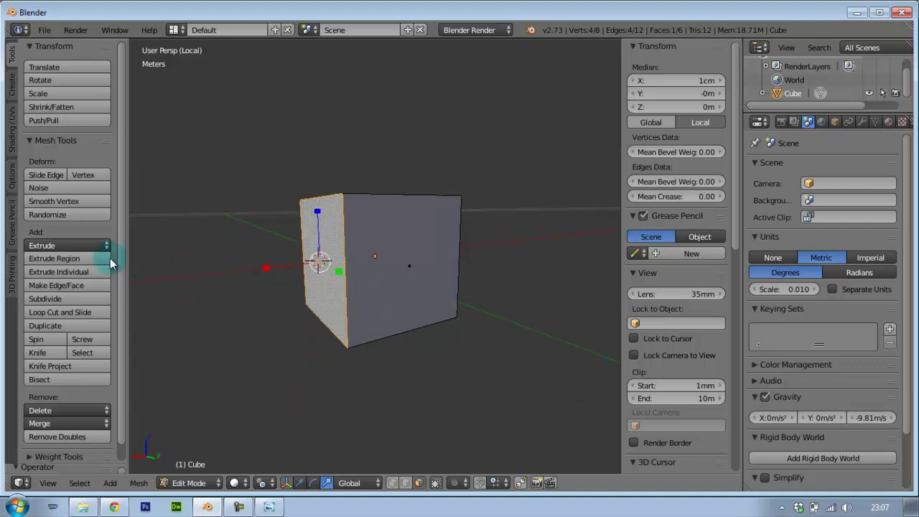
click(74, 274)
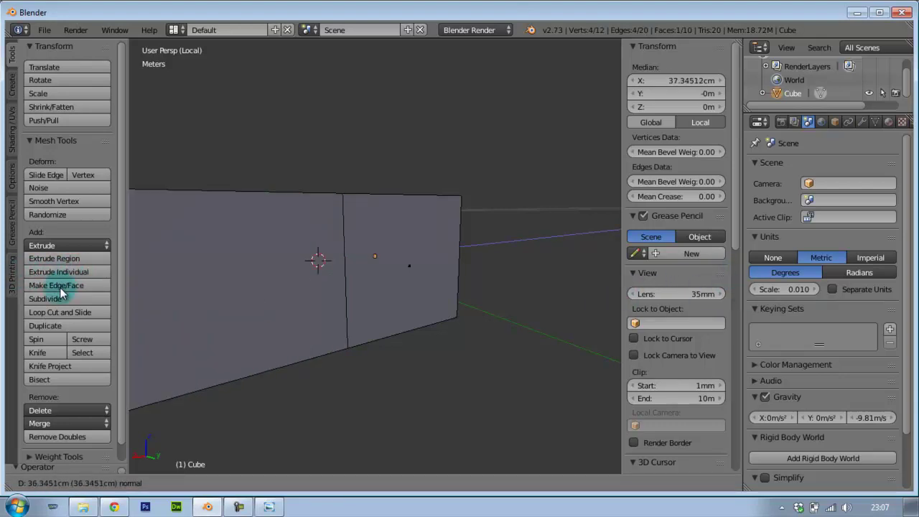
right_click(468, 308)
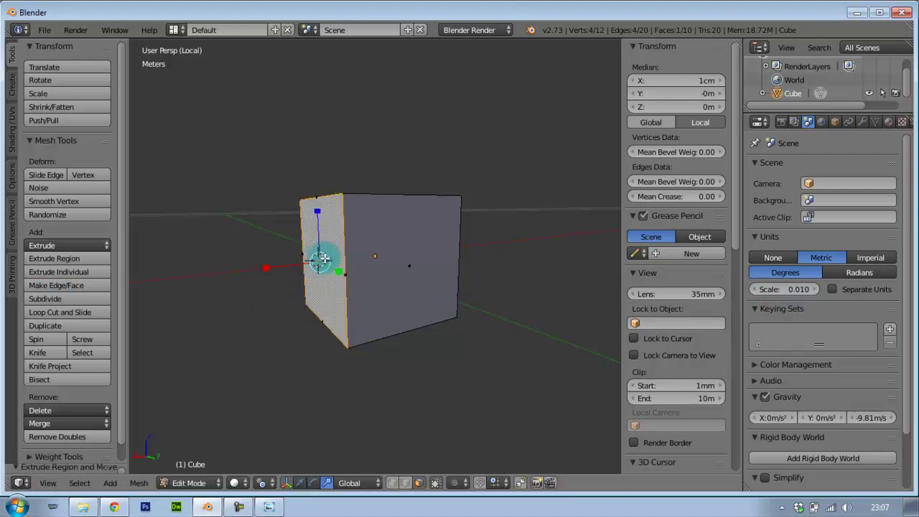
Move the extruded face out along X to about 1.98 cm, forming a second section
key(g)
key(z)
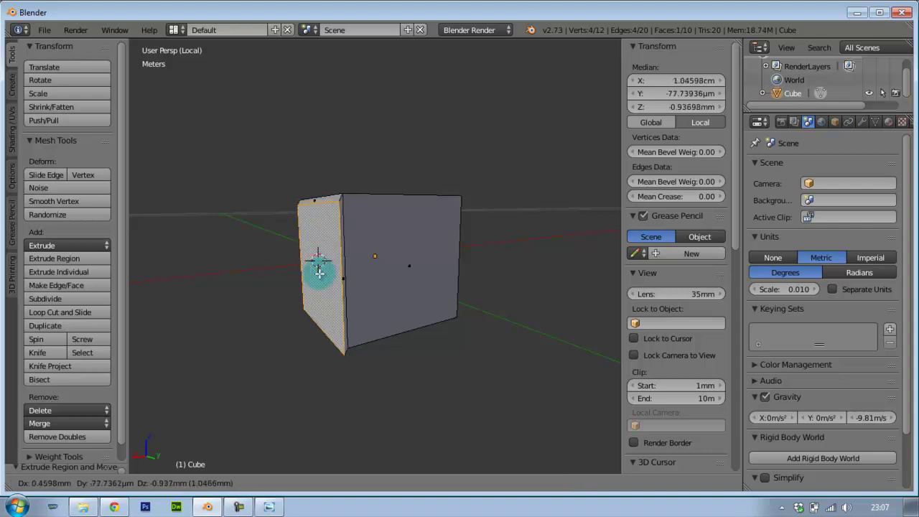
key(y)
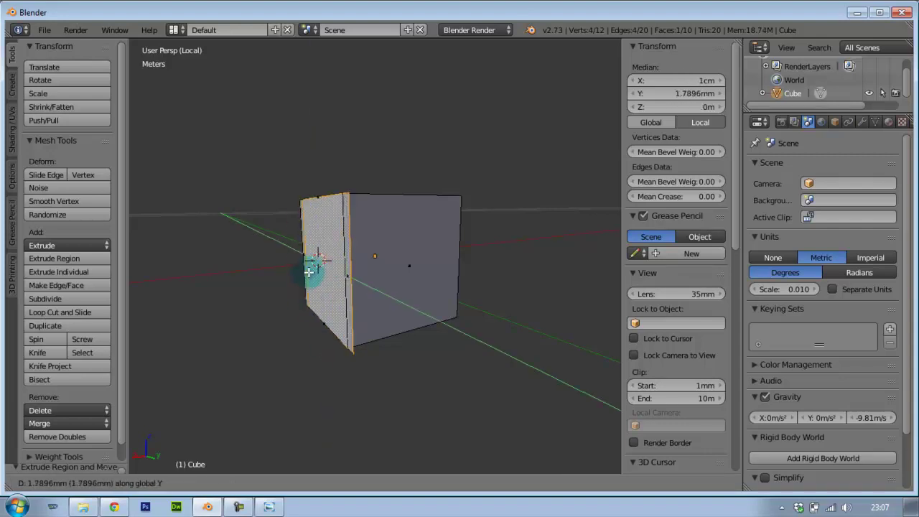
key(x)
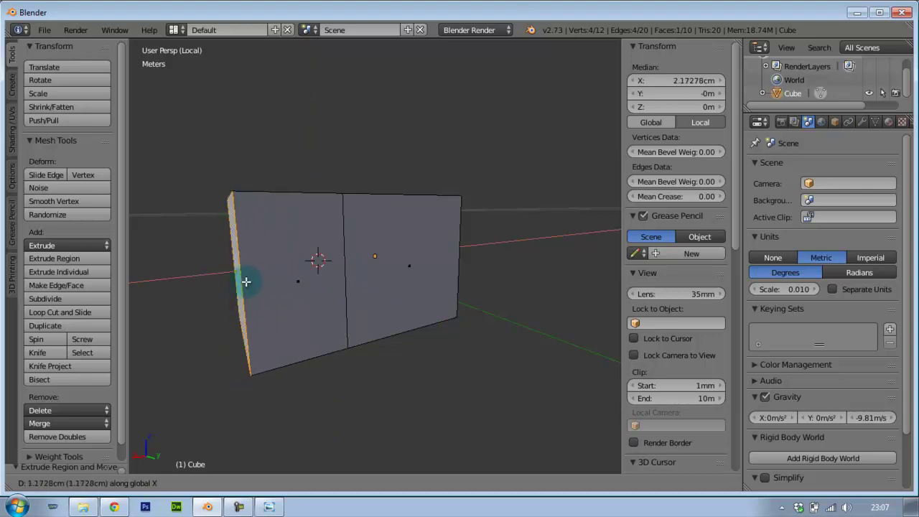
click(258, 279)
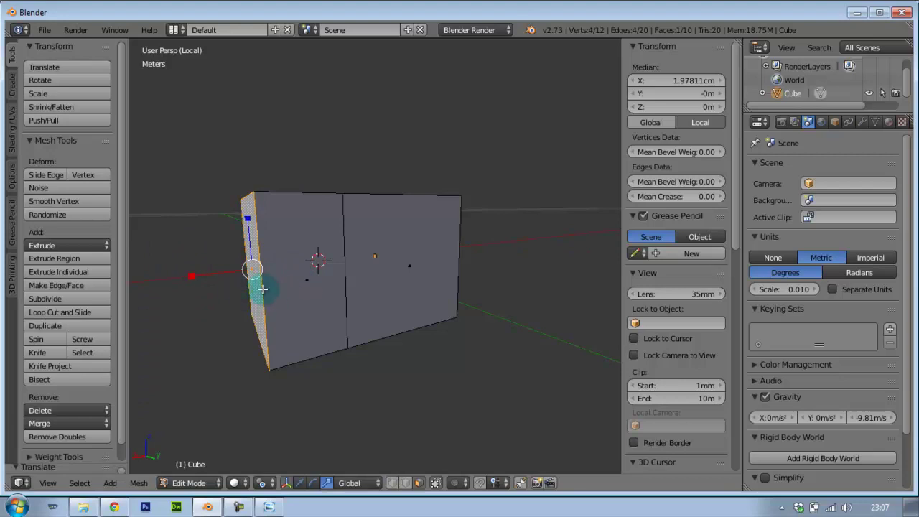
mouse_move(310, 286)
middle_down()
mouse_move(197, 321)
mouse_move(208, 331)
middle_up()
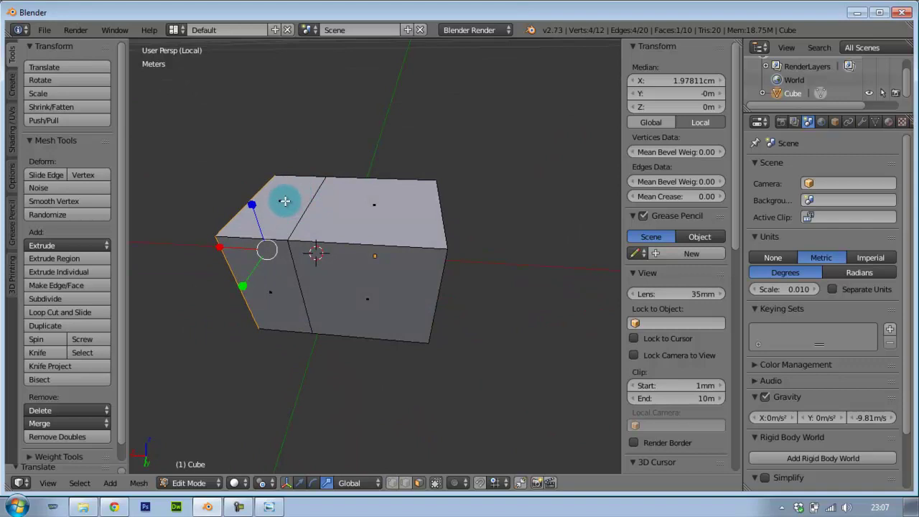
mouse_move(314, 254)
middle_down()
mouse_move(328, 275)
mouse_move(512, 282)
mouse_move(579, 250)
mouse_move(593, 207)
mouse_move(493, 207)
mouse_move(486, 180)
mouse_move(410, 269)
mouse_move(368, 253)
mouse_move(427, 222)
mouse_move(468, 222)
mouse_move(478, 244)
mouse_move(536, 248)
mouse_move(450, 219)
mouse_move(540, 229)
mouse_move(411, 222)
mouse_move(423, 213)
middle_up()
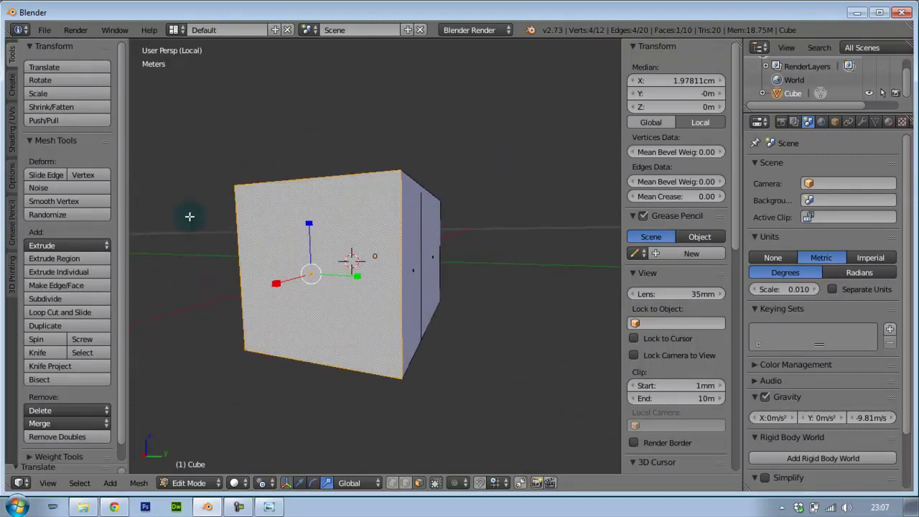
Extrude the end face in place and scale it down into a smaller inset face
click(82, 274)
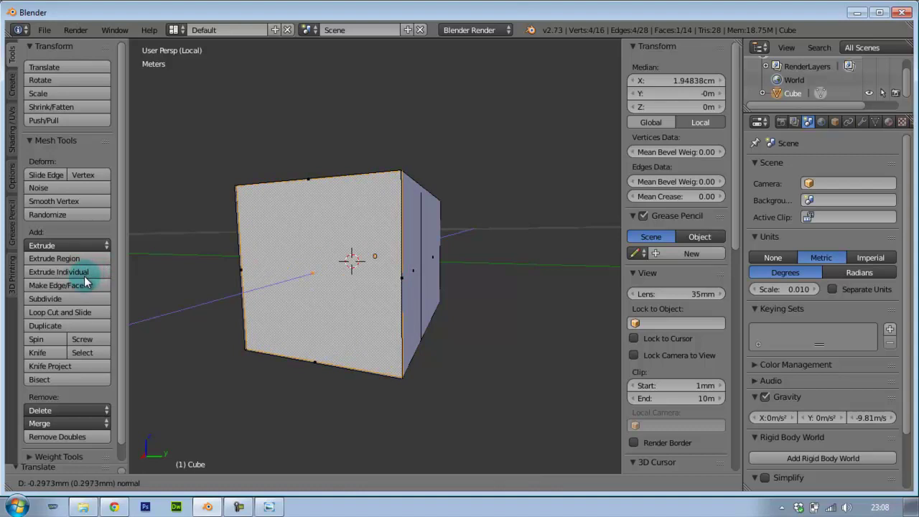
right_click(84, 283)
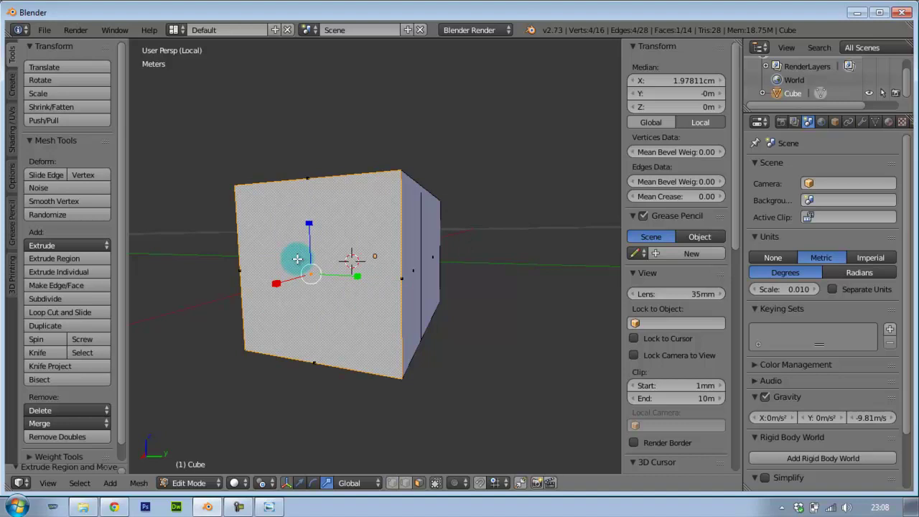
key(s)
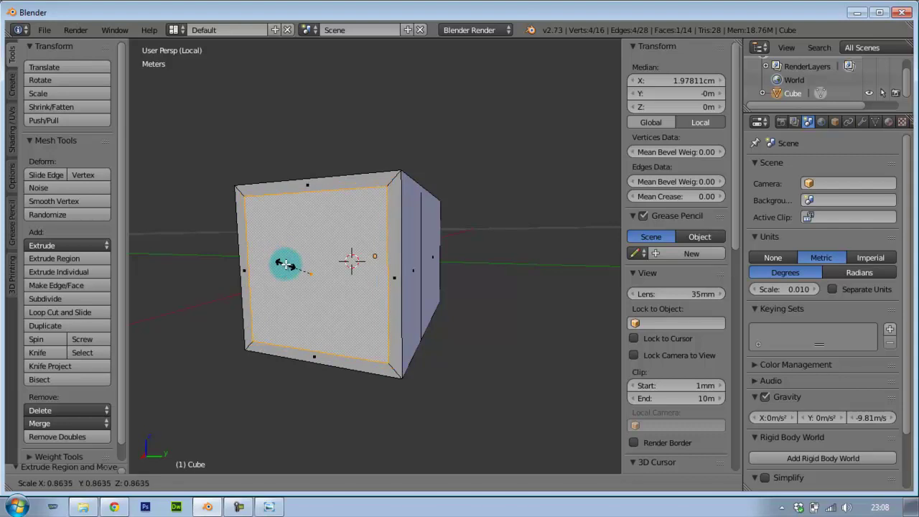
click(280, 261)
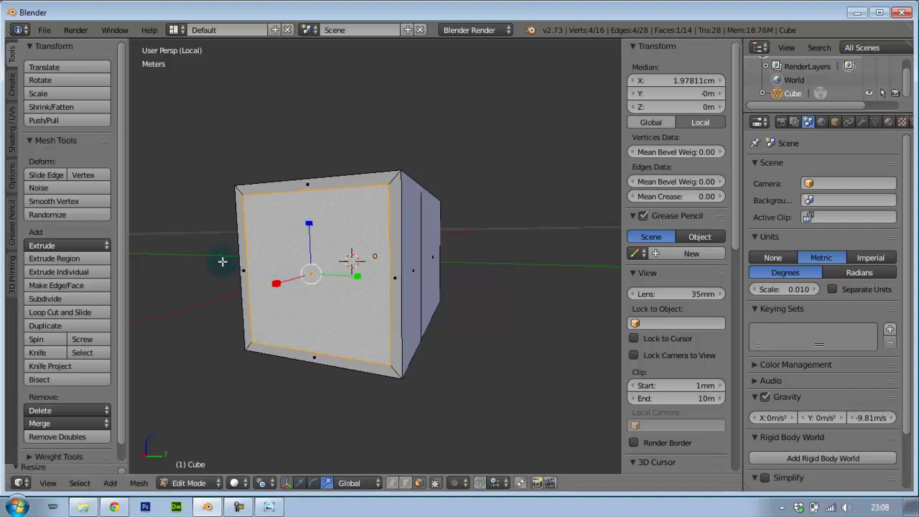
Extrude the inset face inward with Extrude Individual to form a recessed opening
click(83, 273)
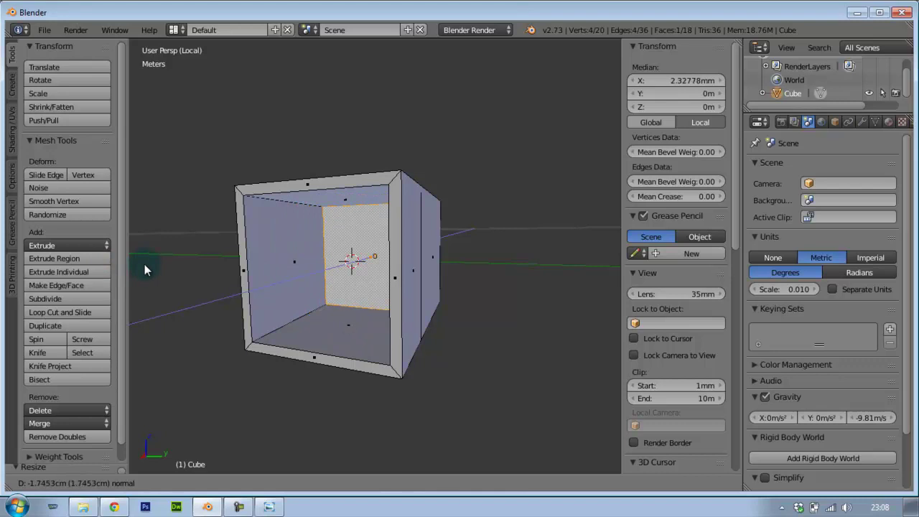
click(140, 265)
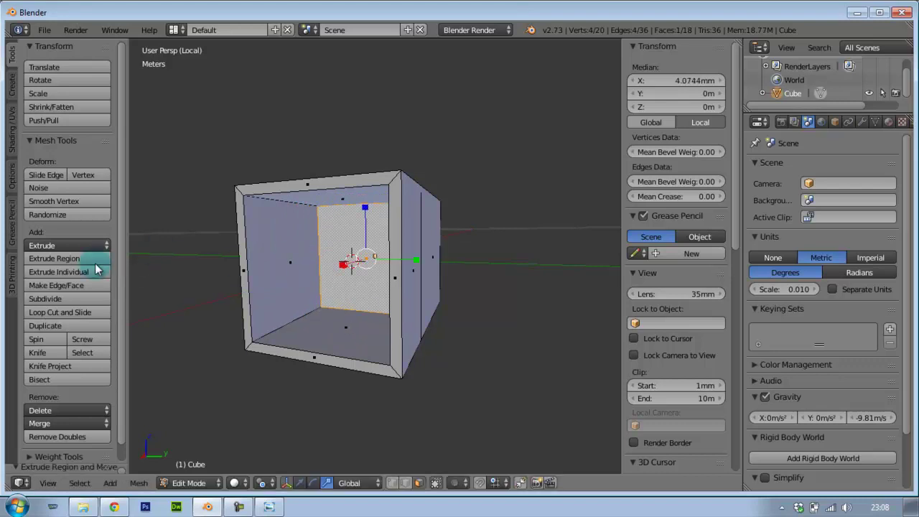
mouse_move(325, 295)
middle_down()
mouse_move(390, 306)
mouse_move(380, 350)
mouse_move(362, 320)
mouse_move(345, 222)
mouse_move(303, 201)
mouse_move(312, 295)
mouse_move(273, 270)
mouse_move(373, 288)
mouse_move(304, 283)
mouse_move(297, 254)
mouse_move(385, 263)
mouse_move(404, 312)
mouse_move(472, 335)
mouse_move(294, 312)
mouse_move(299, 283)
mouse_move(359, 281)
mouse_move(279, 280)
mouse_move(250, 300)
mouse_move(256, 309)
middle_up()
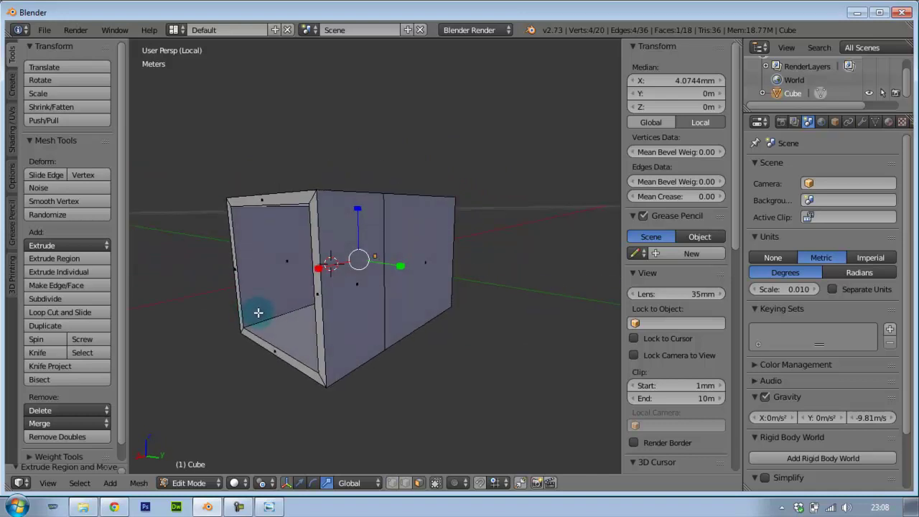
Push the recessed face deeper into the box along the X axis
key(g)
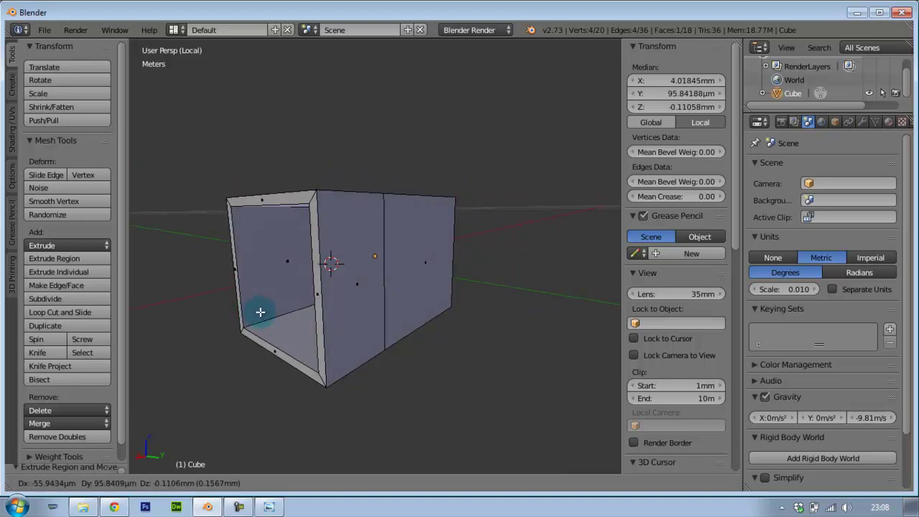
key(x)
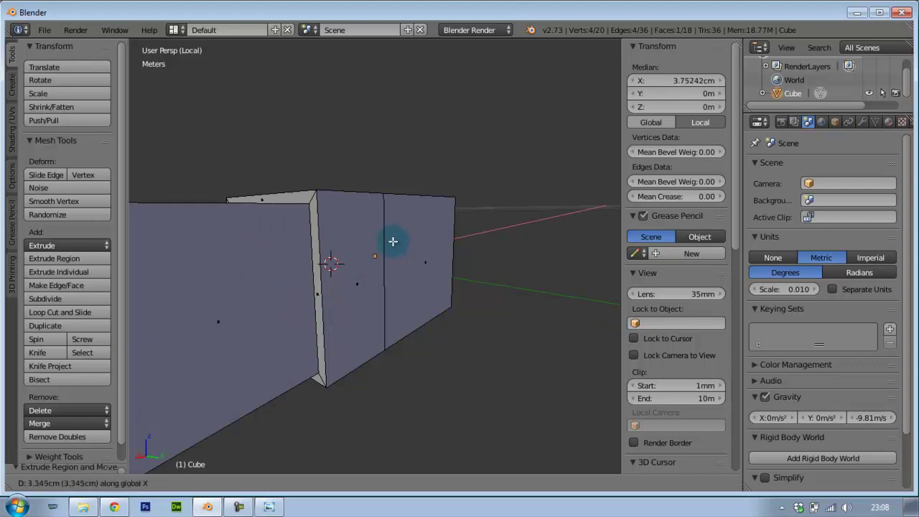
key(Escape)
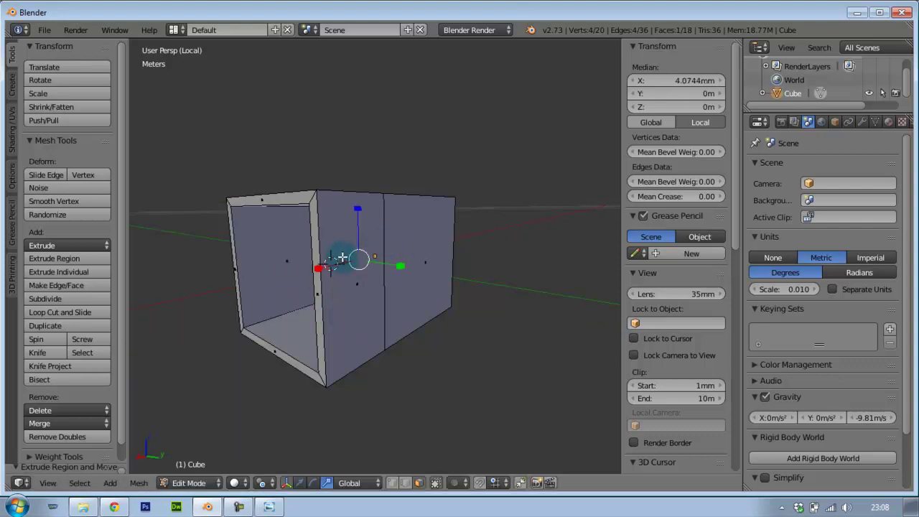
key(g)
key(x)
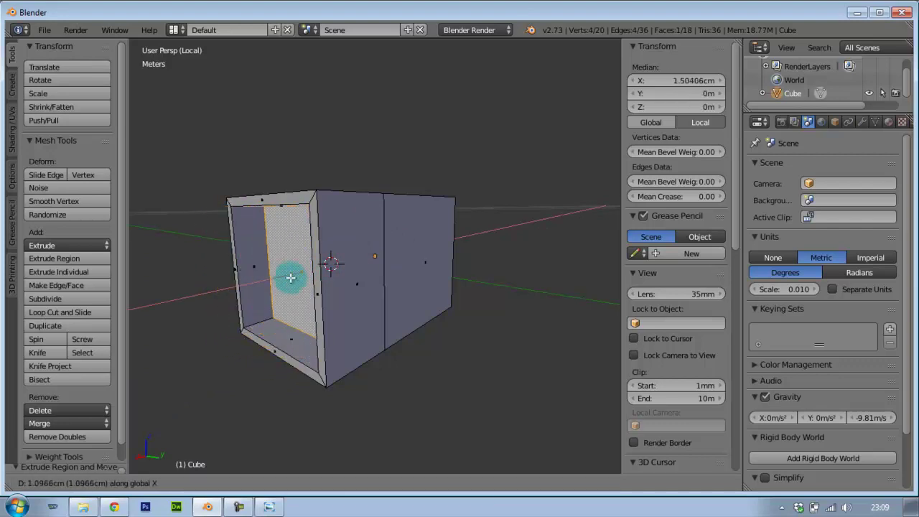
click(317, 272)
mouse_move(322, 324)
middle_down()
mouse_move(328, 384)
mouse_move(424, 310)
mouse_move(412, 285)
mouse_move(374, 258)
middle_up()
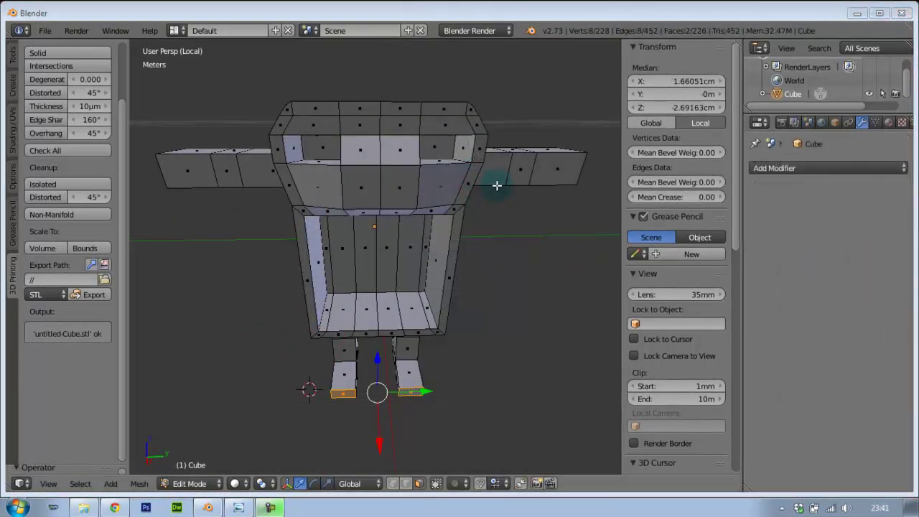
Switch the tool shelf to the Tools tab and inspect the robot from several angles, ending front-on
mouse_move(441, 199)
middle_down()
mouse_move(534, 258)
mouse_move(478, 222)
mouse_move(536, 199)
middle_up()
middle_drag(380, 261, 437, 268)
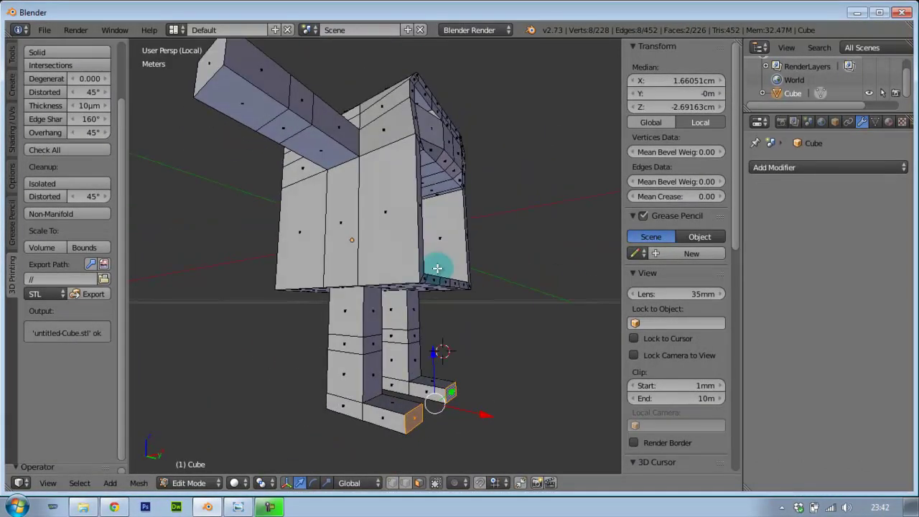
click(9, 54)
click(8, 60)
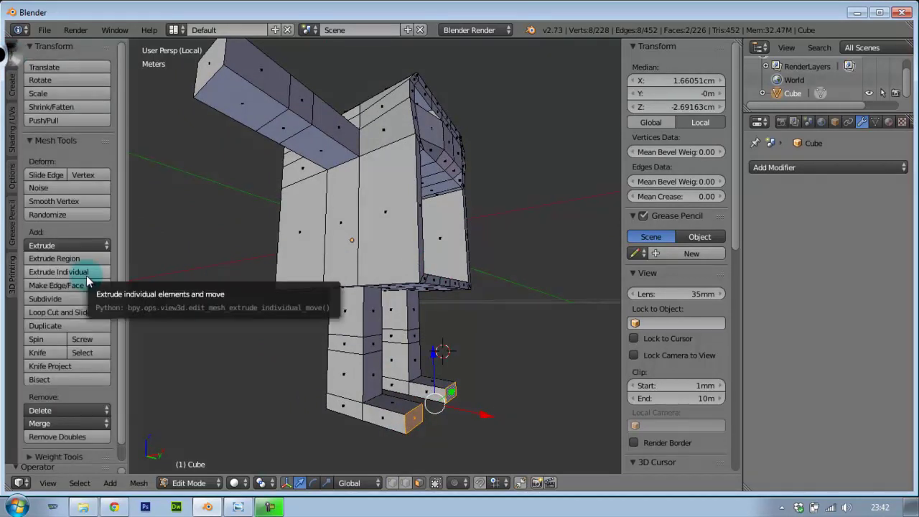
mouse_move(478, 210)
middle_down()
mouse_move(390, 226)
mouse_move(396, 273)
mouse_move(433, 226)
middle_up()
mouse_move(545, 184)
middle_down()
mouse_move(453, 160)
mouse_move(452, 151)
mouse_move(375, 211)
middle_up()
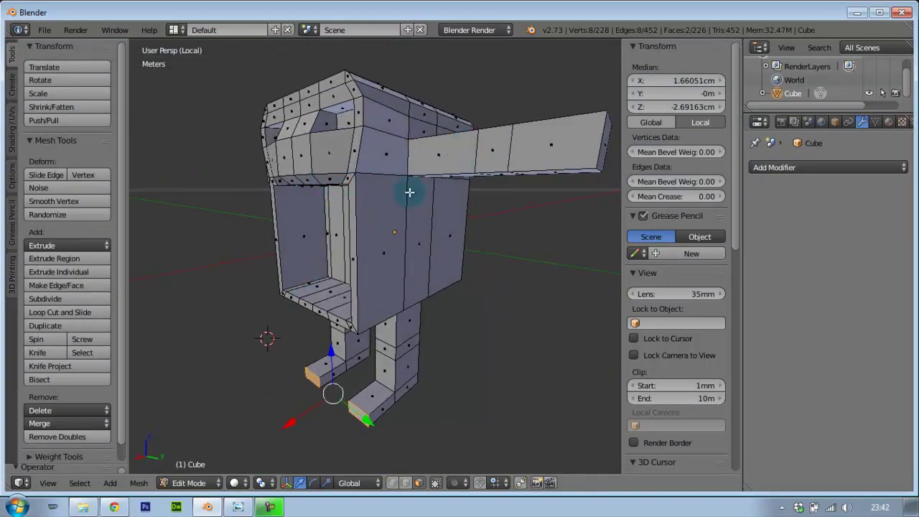
mouse_move(383, 179)
middle_down()
mouse_move(457, 211)
mouse_move(433, 194)
mouse_move(441, 215)
middle_up()
mouse_move(398, 152)
middle_down()
mouse_move(438, 168)
mouse_move(418, 185)
middle_up()
middle_drag(307, 213, 349, 211)
scroll(359, 211, down, 2)
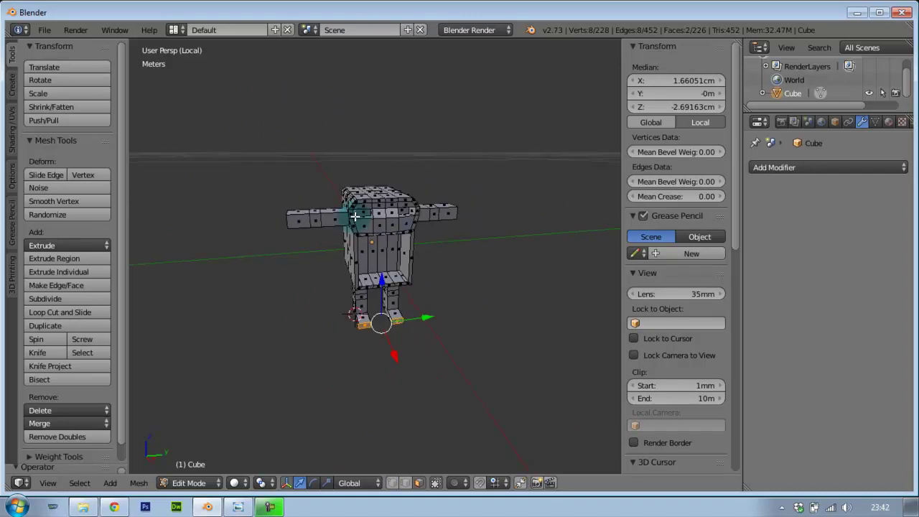
scroll(356, 214, up, 2)
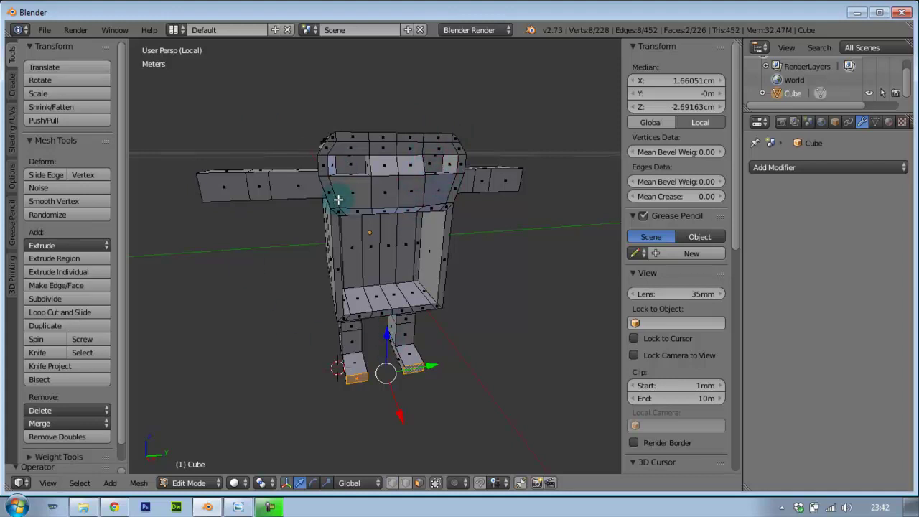
mouse_move(478, 227)
middle_down()
mouse_move(447, 226)
mouse_move(467, 226)
middle_up()
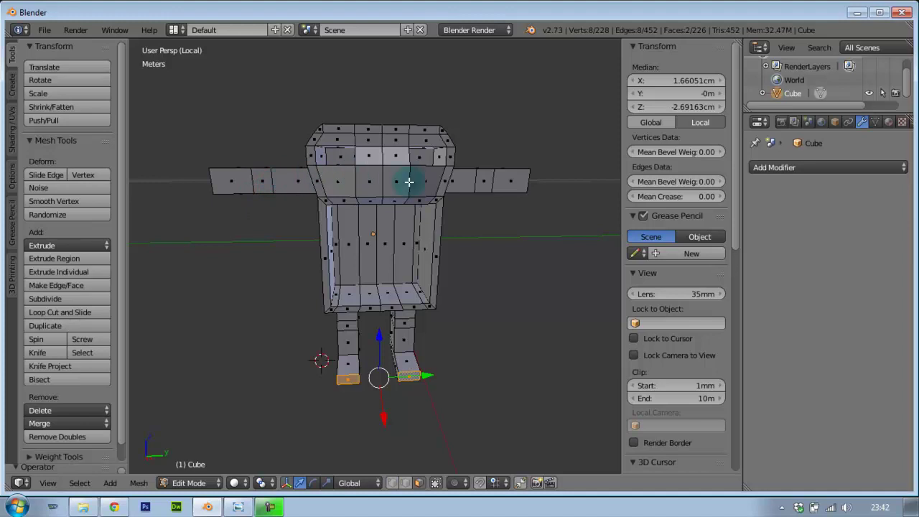
mouse_move(534, 235)
middle_down()
mouse_move(523, 230)
mouse_move(534, 225)
middle_up()
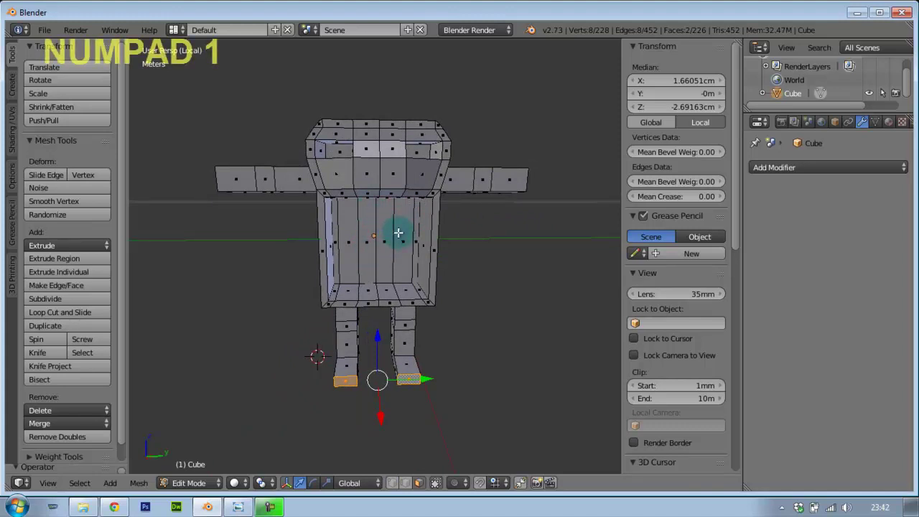
In orthographic Right view, box-select the robot's left half: one arm, one leg, half the head and body
key(KP_1)
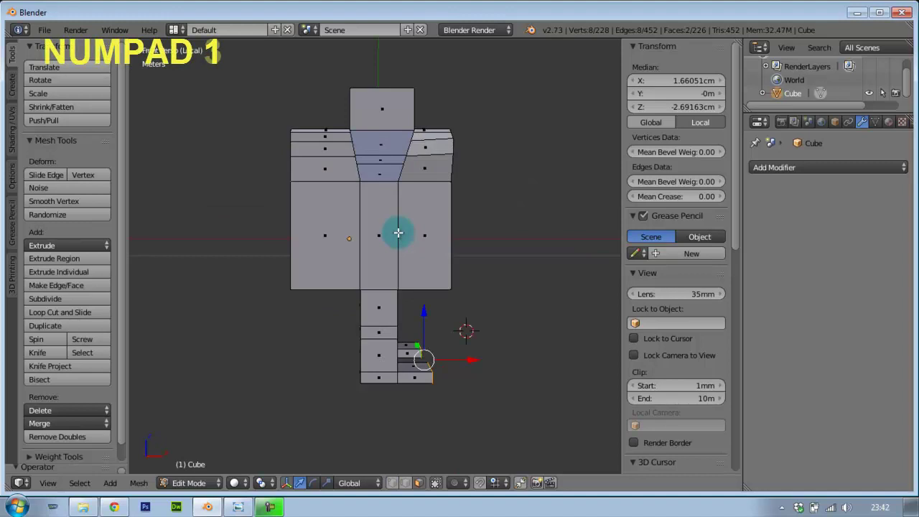
key(KP_3)
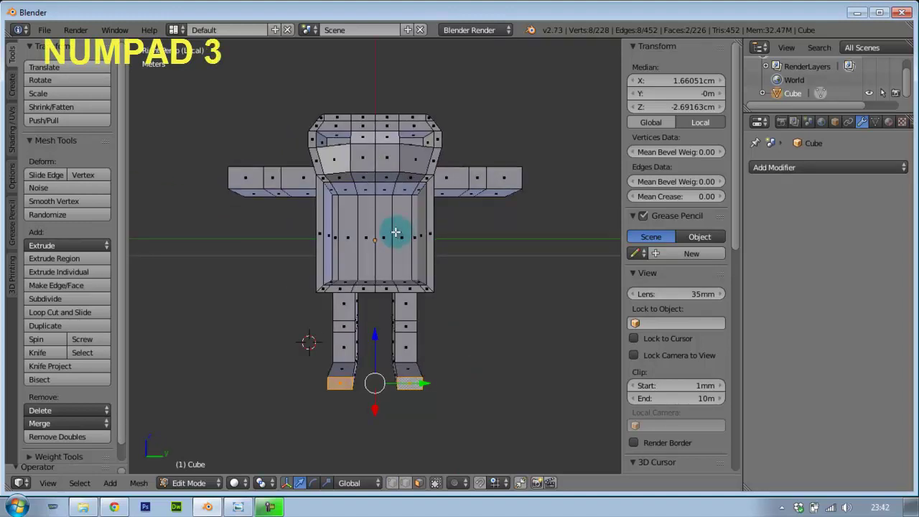
key(KP_5)
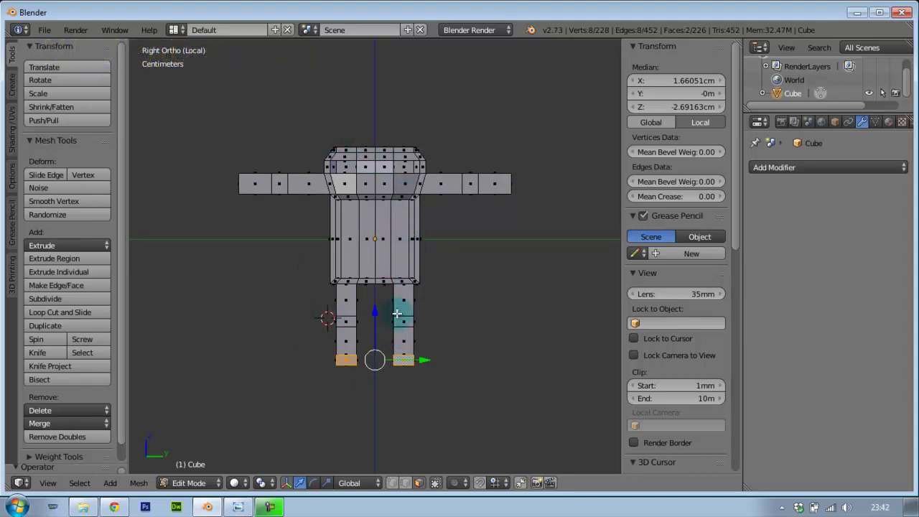
key(b)
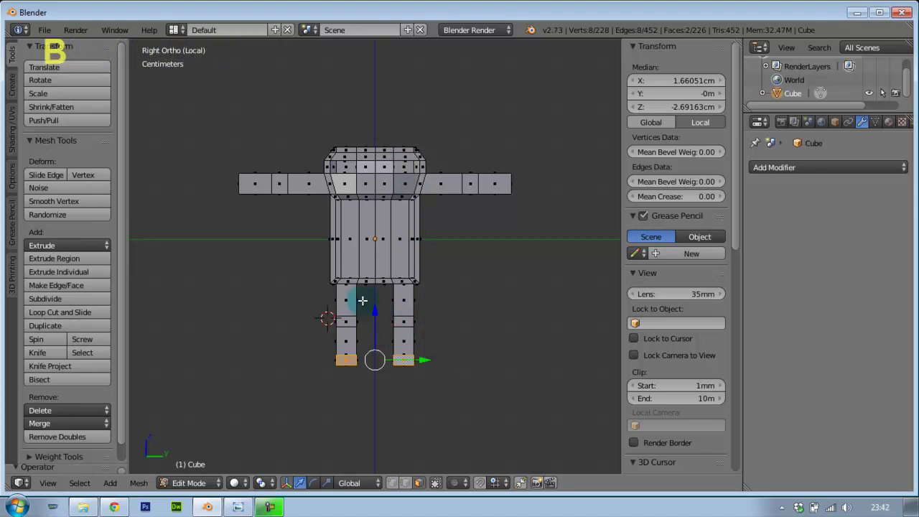
mouse_move(213, 124)
mouse_down()
mouse_move(338, 410)
mouse_move(370, 428)
mouse_up()
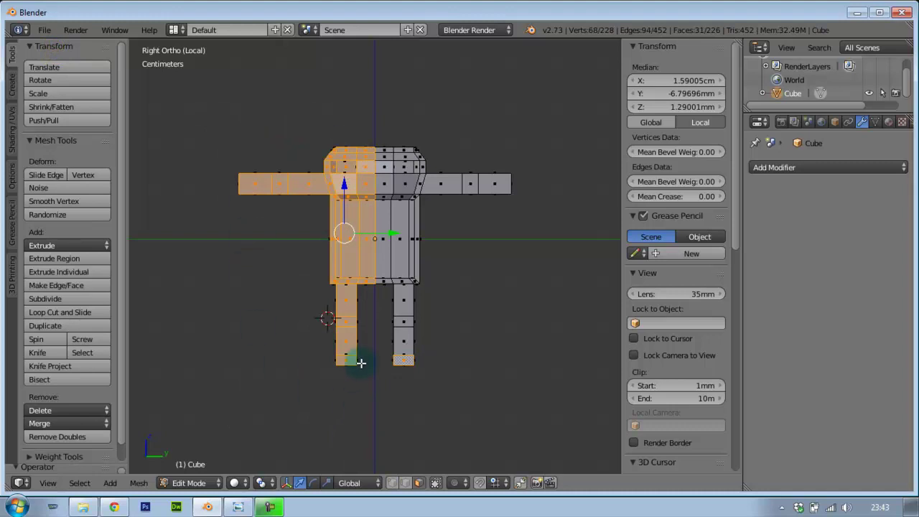
middle_drag(375, 335, 429, 318)
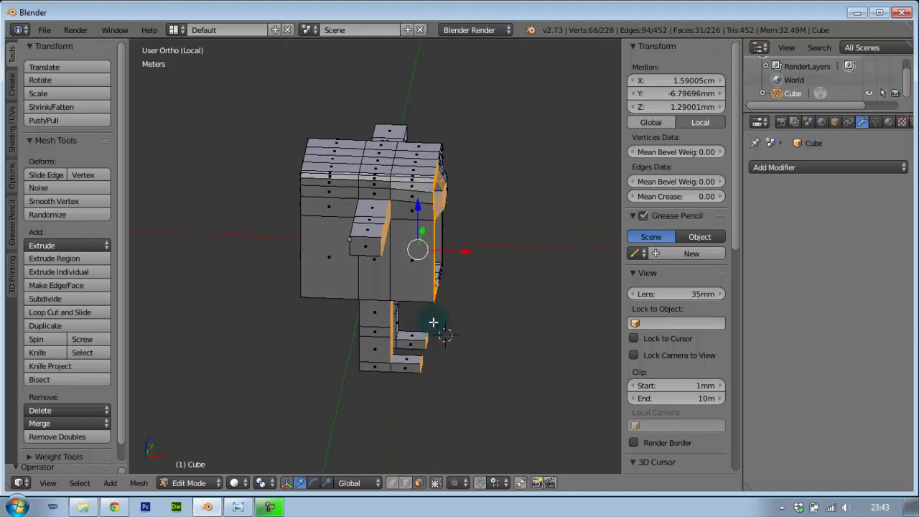
key(KP_3)
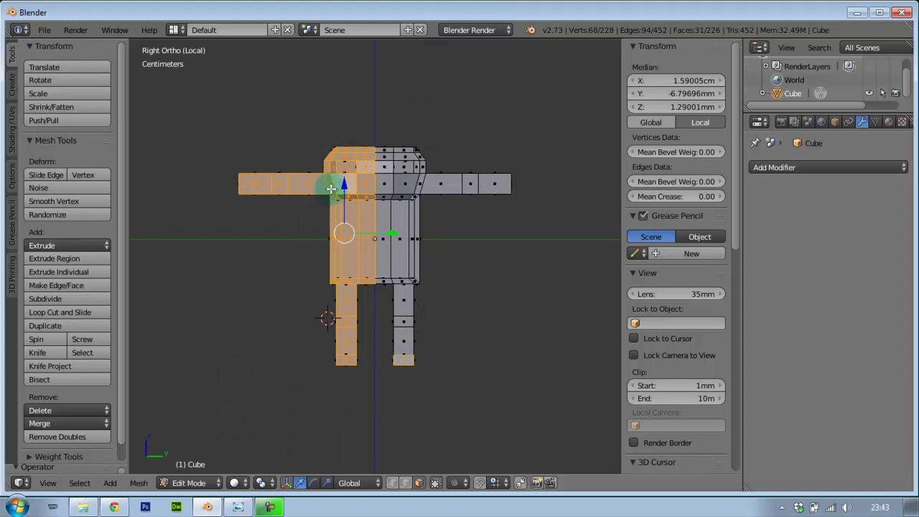
Switch the viewport to Wireframe and box-select the robot's left half including hidden geometry
click(237, 483)
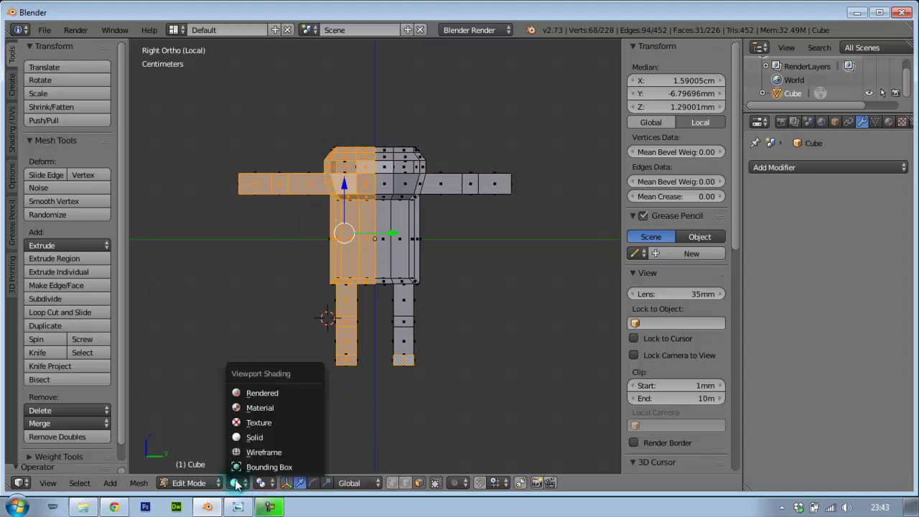
click(259, 452)
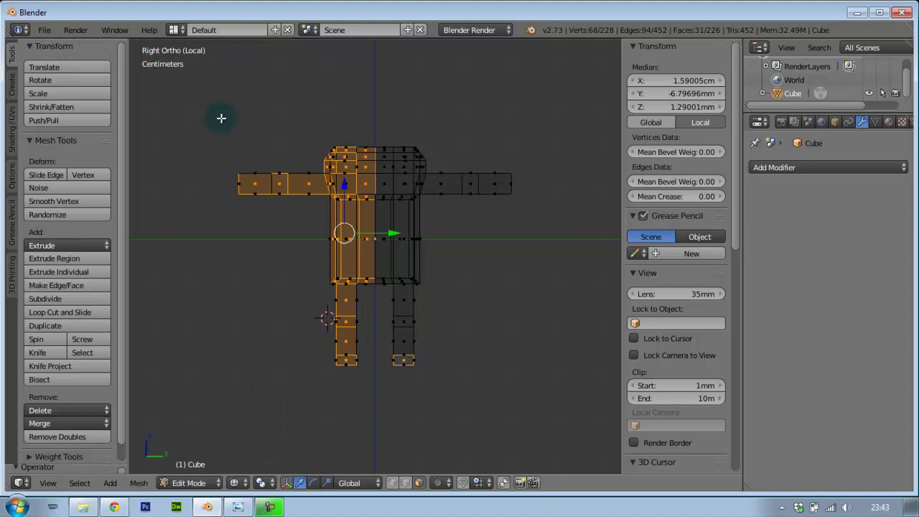
key(b)
drag(223, 115, 370, 408)
mouse_move(244, 315)
middle_down()
mouse_move(263, 335)
mouse_move(311, 355)
mouse_move(225, 359)
mouse_move(242, 308)
mouse_move(418, 373)
middle_up()
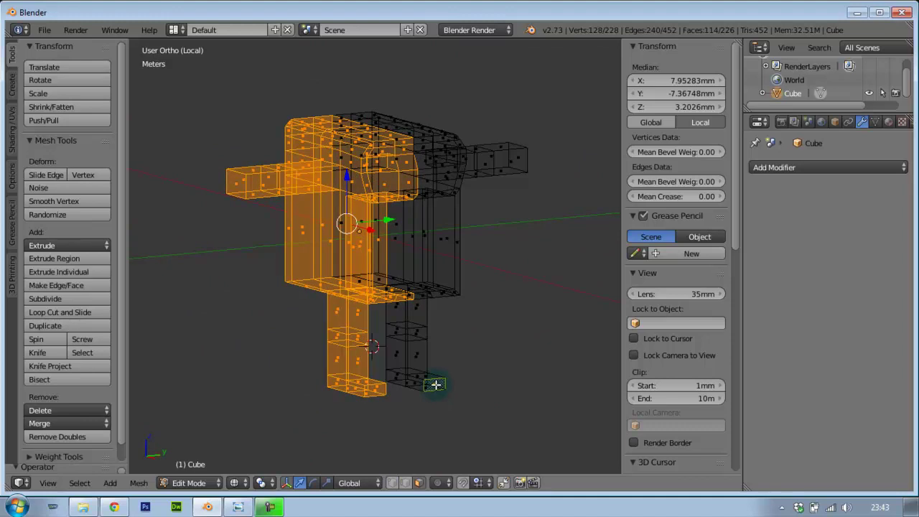
Deselect the stray face on the other foot and delete the selected left-half faces
shift+right_click(436, 385)
mouse_move(542, 364)
middle_down()
mouse_move(457, 351)
mouse_move(476, 333)
mouse_move(483, 339)
middle_up()
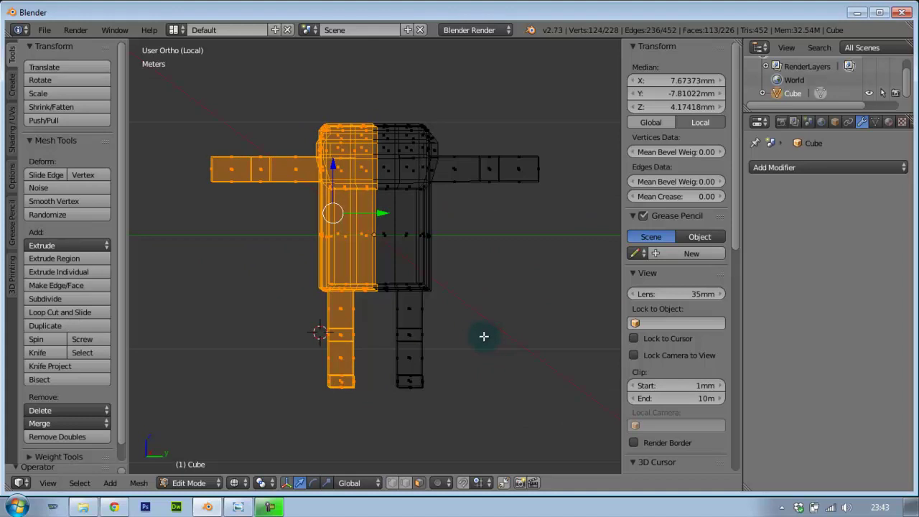
key(KP_3)
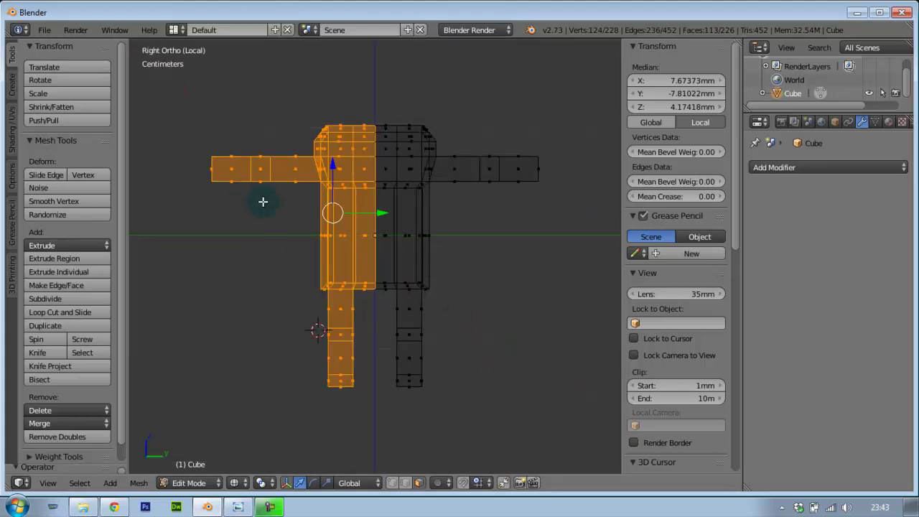
key(x)
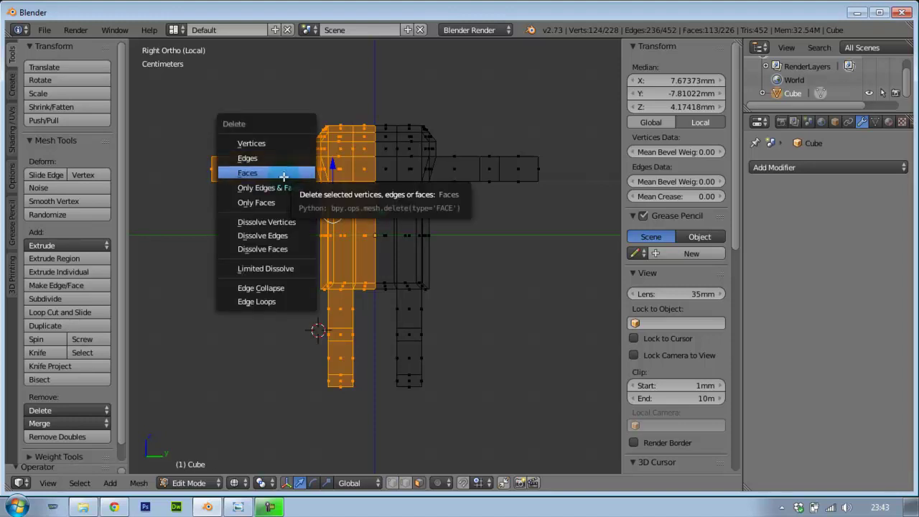
click(284, 175)
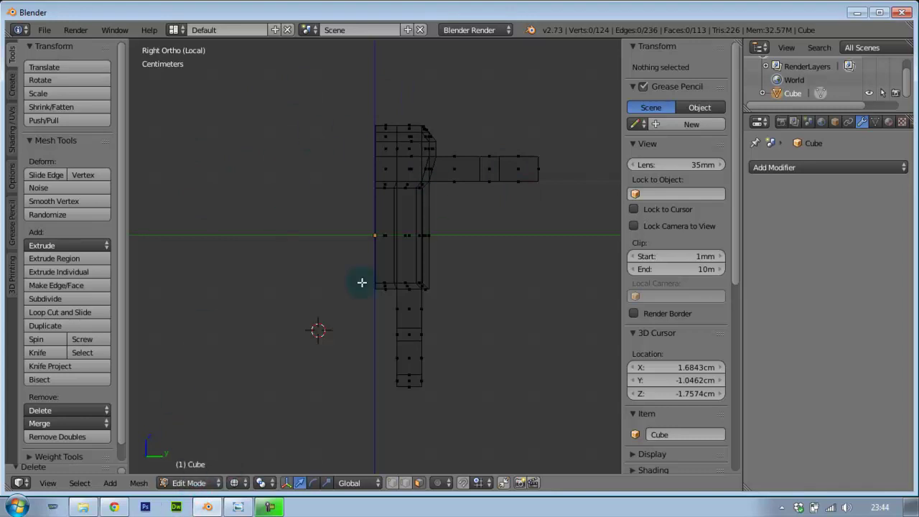
Select the whole robot mesh and open the Add Modifier list in the Modifiers tab
key(a)
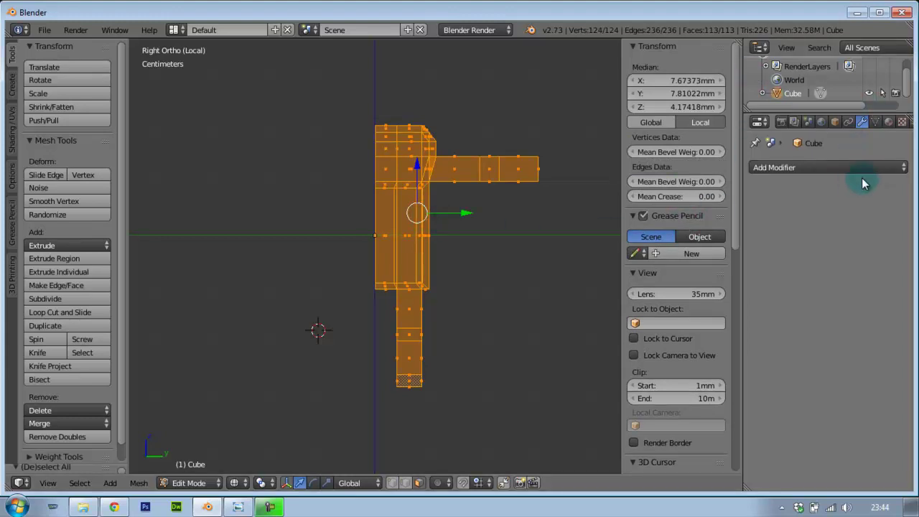
click(861, 123)
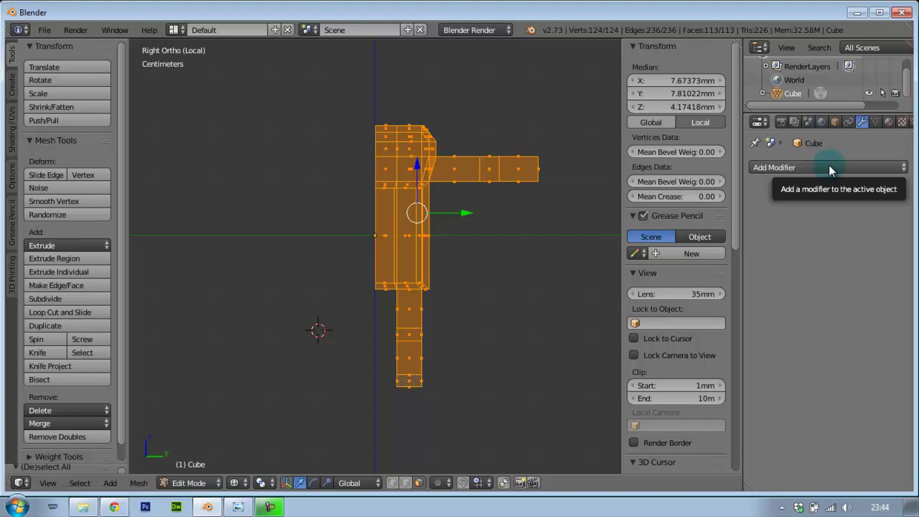
click(828, 167)
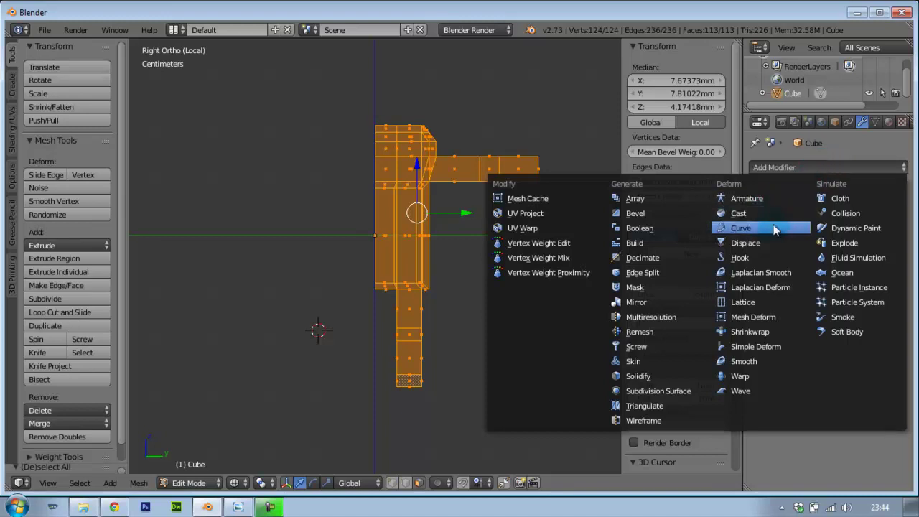
Add a Mirror modifier and switch its axis from X to Y
click(636, 303)
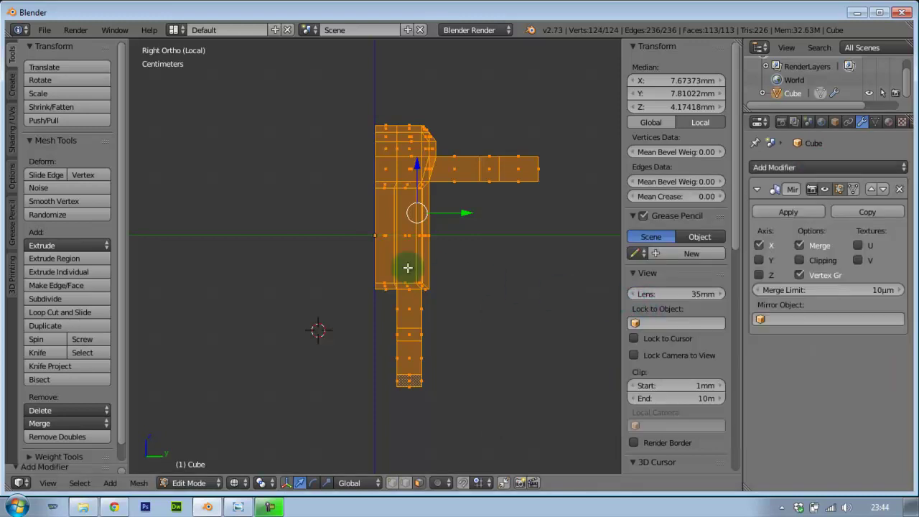
mouse_move(328, 261)
middle_down()
mouse_move(427, 287)
mouse_move(484, 289)
mouse_move(488, 277)
middle_up()
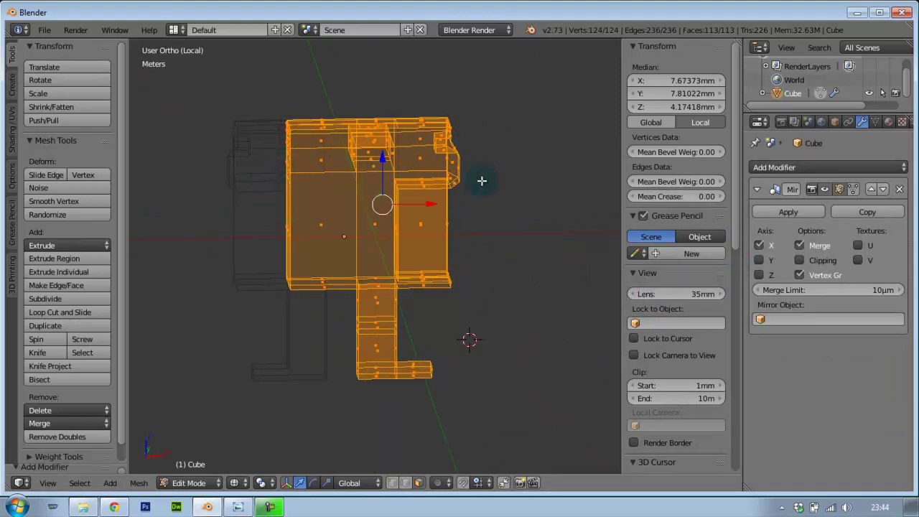
click(759, 245)
click(759, 260)
mouse_move(476, 195)
middle_down()
mouse_move(329, 189)
mouse_move(302, 173)
mouse_move(316, 180)
mouse_move(317, 272)
middle_up()
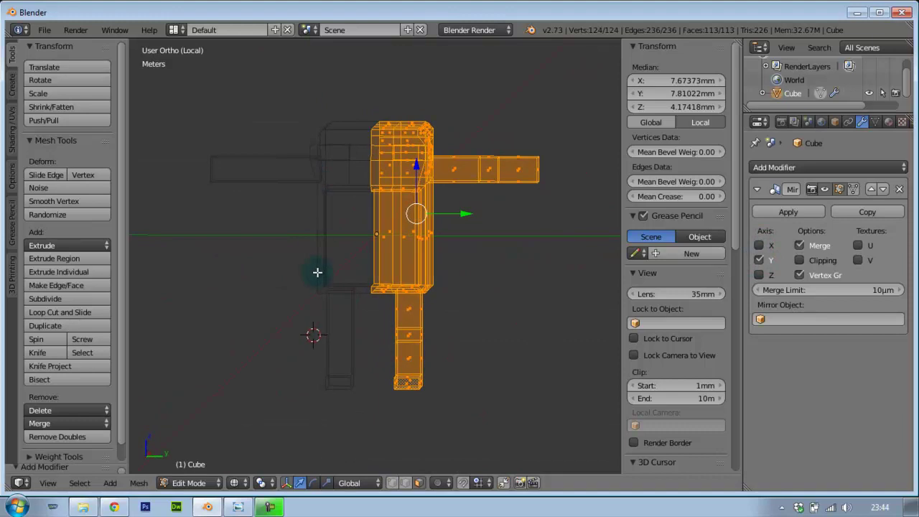
Set the viewport shading to Solid to inspect the mirrored robot
click(233, 490)
click(262, 437)
mouse_move(299, 240)
middle_down()
mouse_move(338, 205)
mouse_move(176, 181)
mouse_move(179, 213)
mouse_move(396, 215)
middle_up()
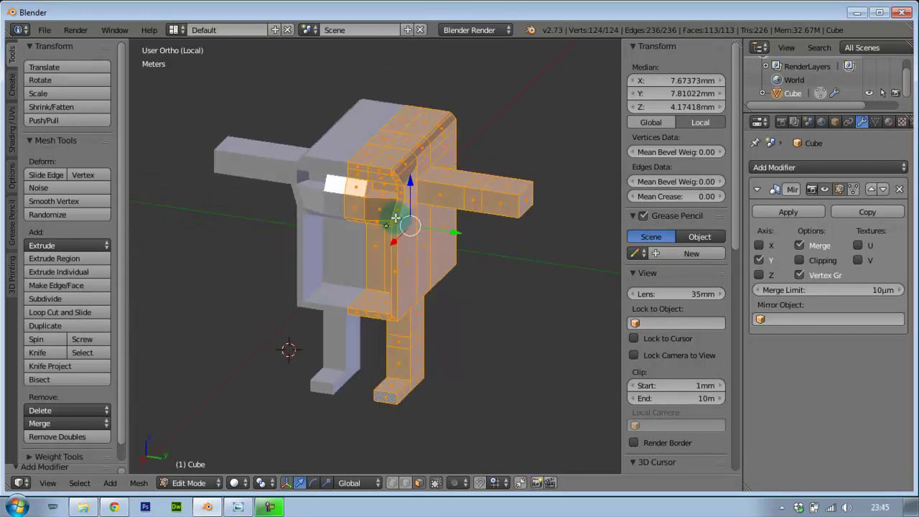
Nudge the arm-tip vertices slightly along Y, then return to Object Mode
right_click(524, 203)
mouse_move(572, 207)
mouse_down()
mouse_move(589, 220)
mouse_move(577, 232)
mouse_up()
mouse_move(363, 267)
middle_down()
mouse_move(377, 265)
mouse_move(349, 222)
mouse_move(380, 222)
middle_up()
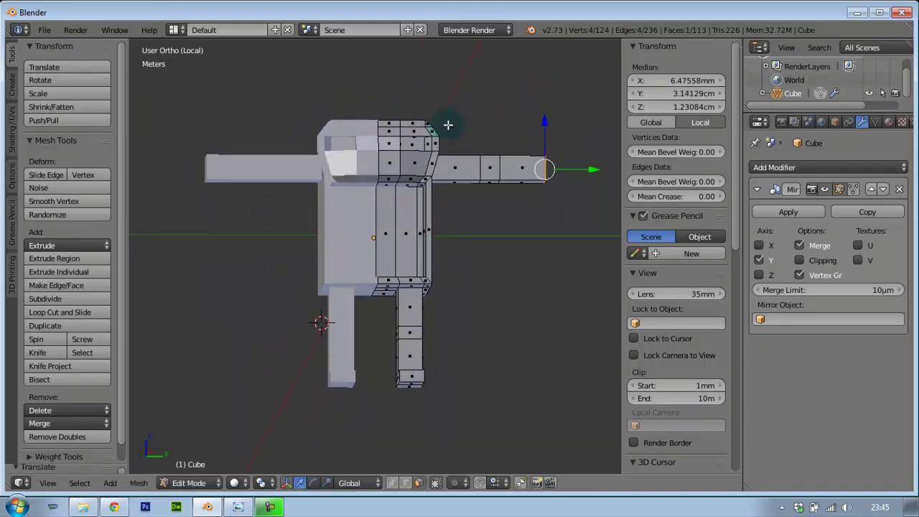
middle_drag(484, 252, 586, 183)
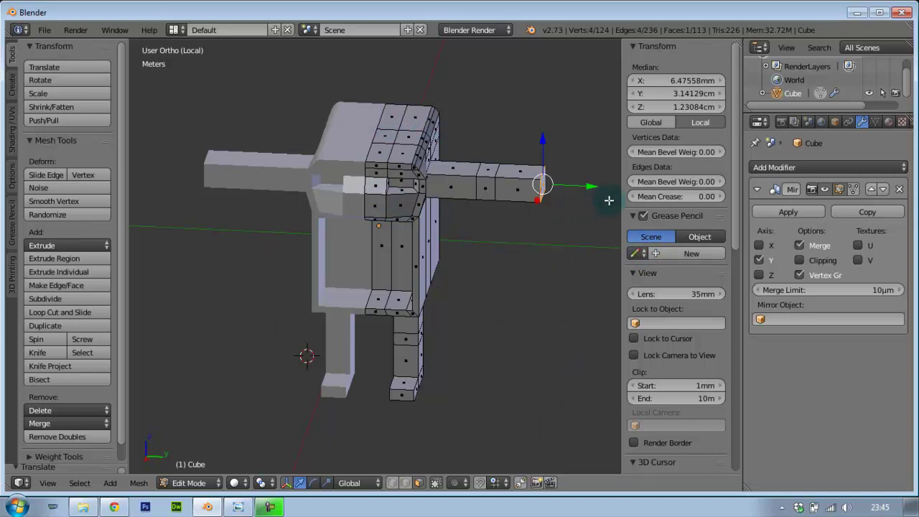
drag(590, 186, 593, 190)
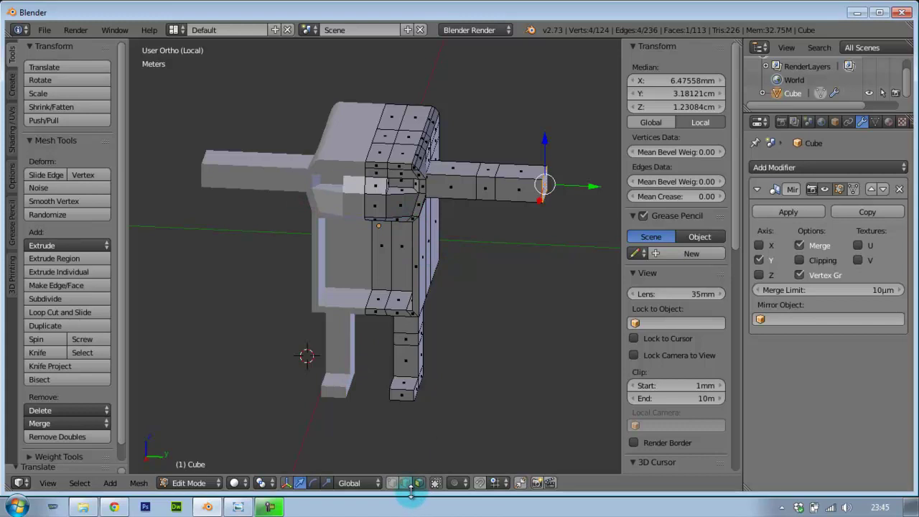
click(190, 486)
click(193, 471)
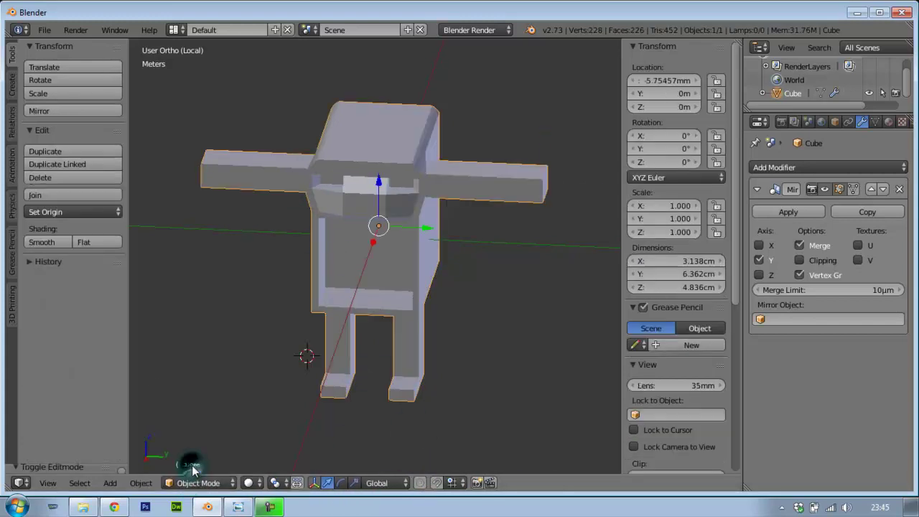
Apply the Mirror modifier and switch the robot into Edit Mode
click(790, 216)
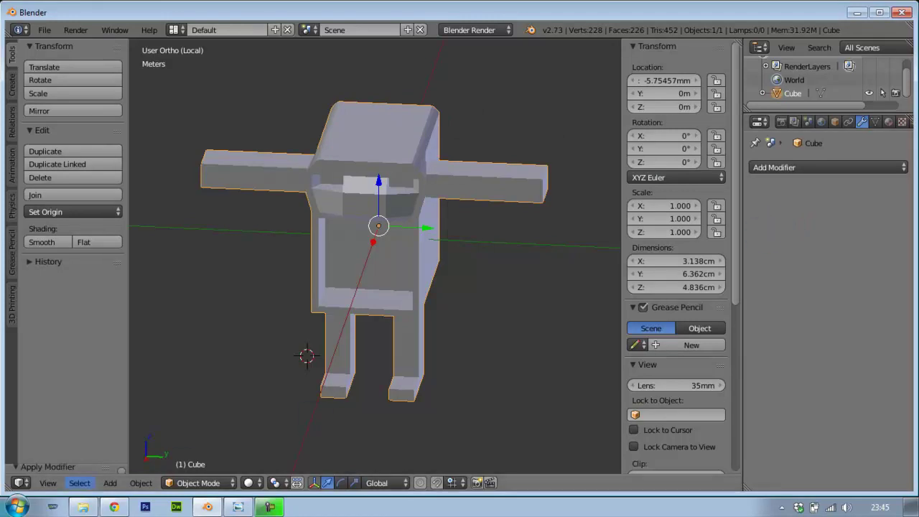
click(219, 484)
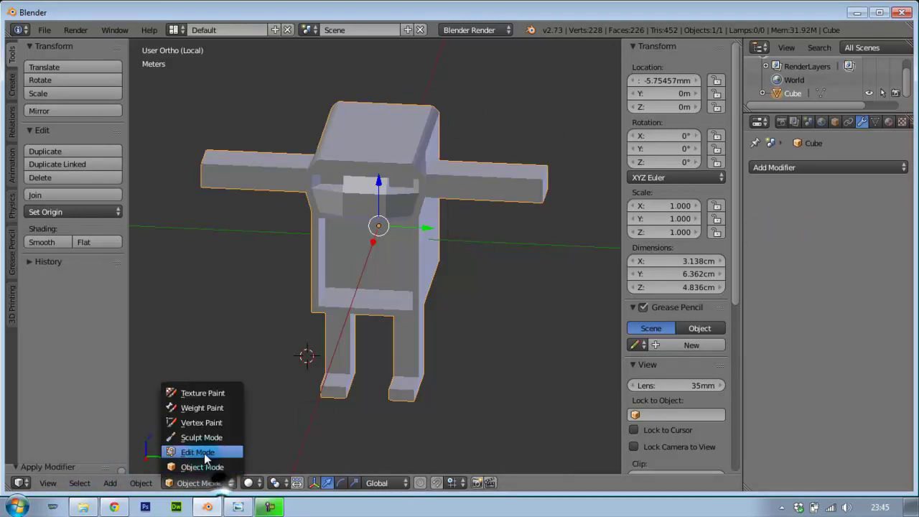
click(205, 453)
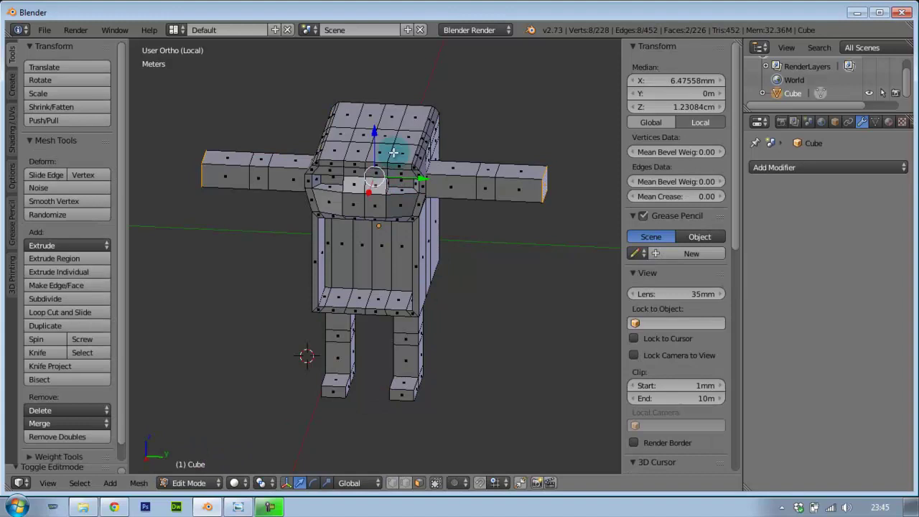
Raise the head-top face slightly along Z, then view the front in perspective
right_click(390, 114)
key(g)
key(z)
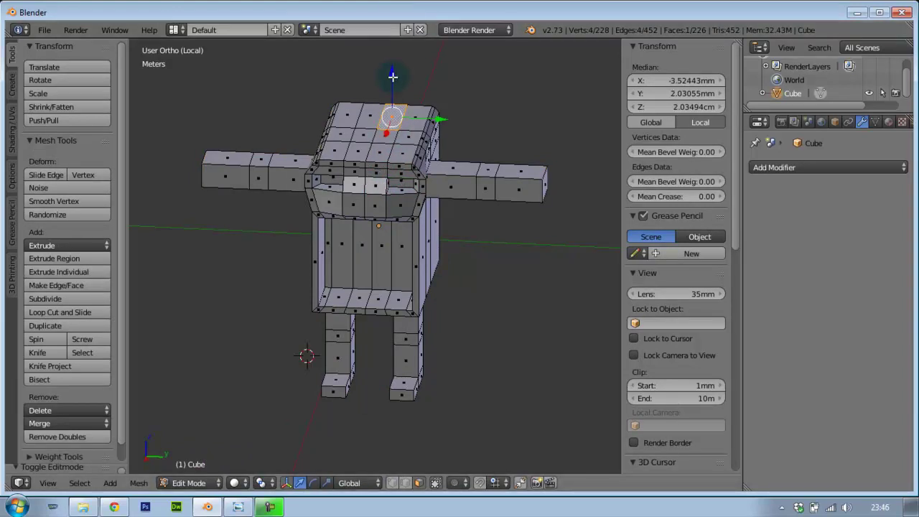
click(394, 74)
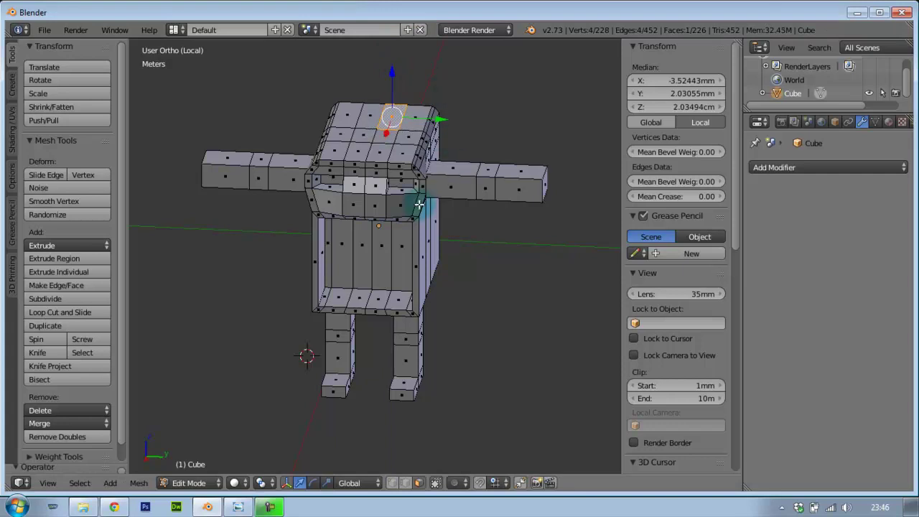
key(KP_1)
key(KP_5)
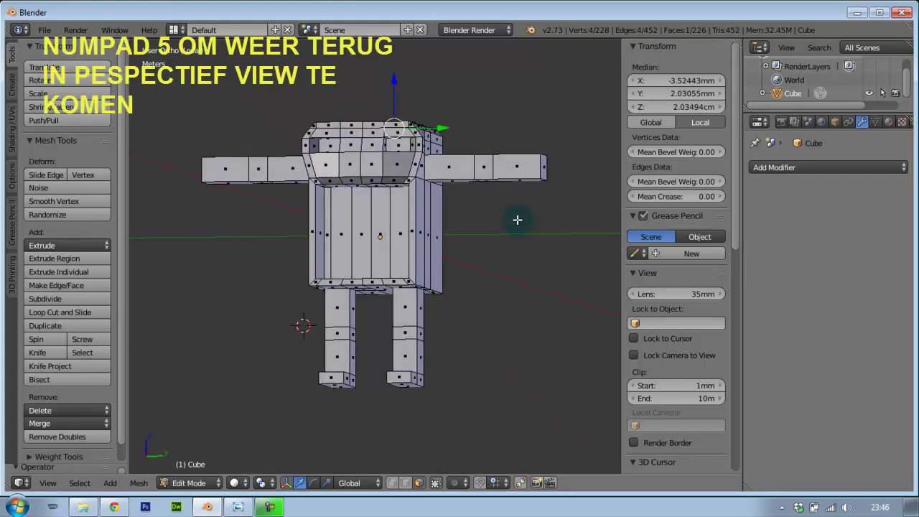
middle_drag(519, 219, 520, 208)
mouse_move(433, 203)
middle_down()
mouse_move(446, 232)
mouse_move(413, 255)
mouse_move(438, 280)
middle_up()
mouse_move(527, 209)
middle_down()
mouse_move(560, 259)
mouse_move(539, 273)
mouse_move(541, 224)
mouse_move(464, 136)
middle_up()
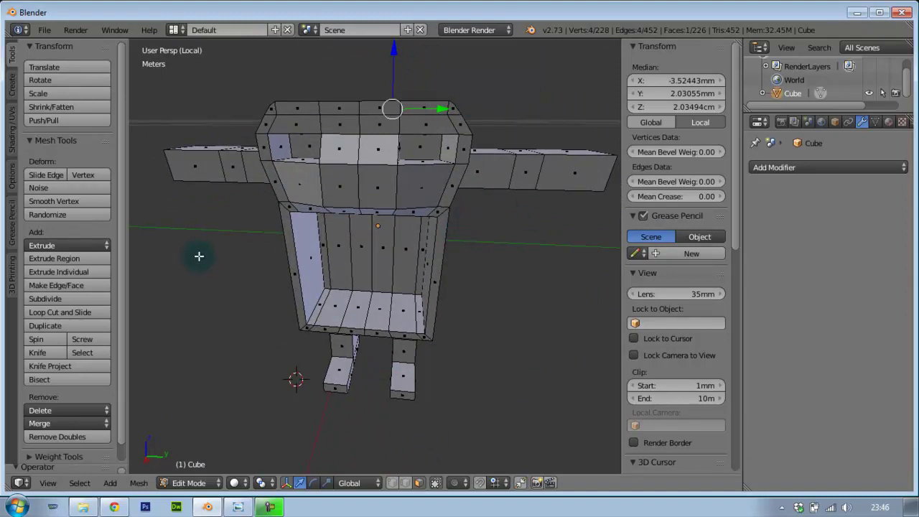
mouse_move(280, 188)
middle_down()
mouse_move(376, 297)
mouse_move(429, 257)
mouse_move(353, 250)
mouse_move(298, 231)
middle_up()
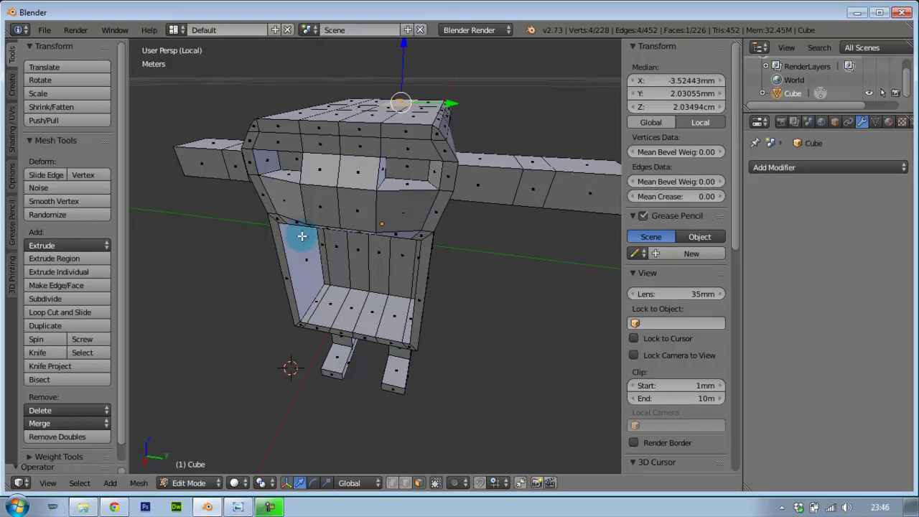
middle_drag(378, 180, 401, 178)
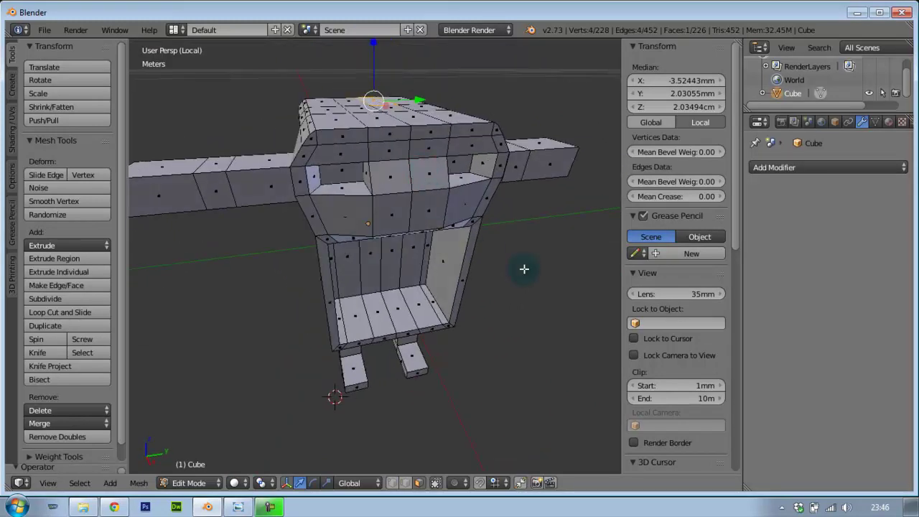
scroll(497, 268, down, 2)
scroll(491, 266, down, 3)
scroll(489, 265, up, 5)
mouse_move(522, 271)
middle_down()
mouse_move(452, 257)
mouse_move(490, 262)
mouse_move(474, 237)
middle_up()
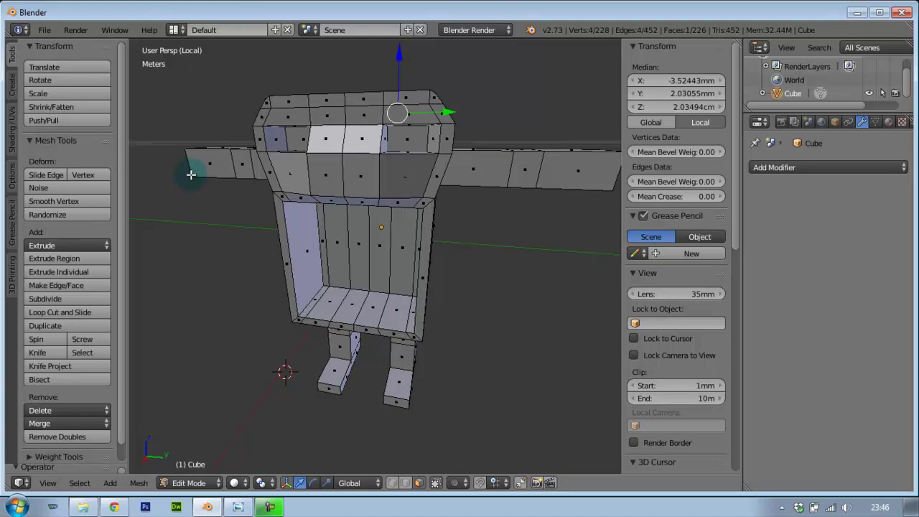
mouse_move(230, 173)
middle_down()
mouse_move(293, 185)
mouse_move(308, 195)
mouse_move(298, 197)
middle_up()
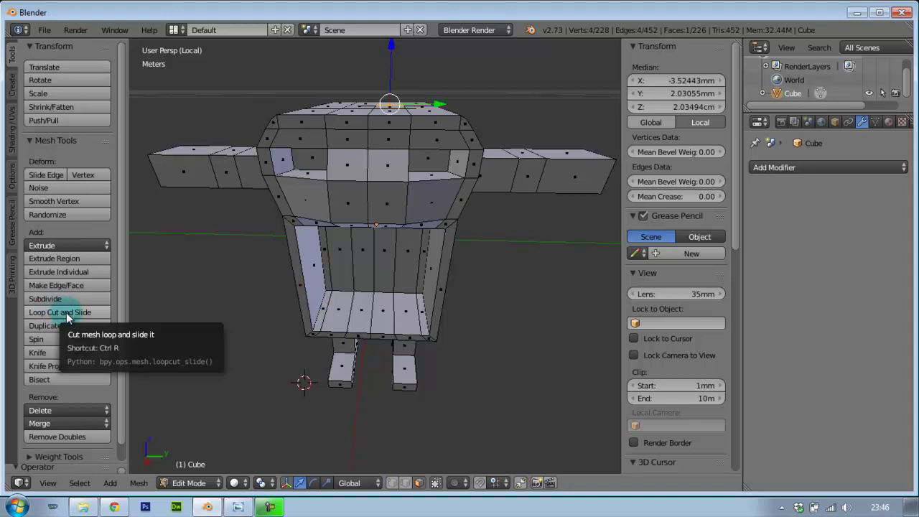
mouse_move(280, 237)
middle_down()
mouse_move(361, 267)
mouse_move(268, 266)
mouse_move(256, 254)
middle_up()
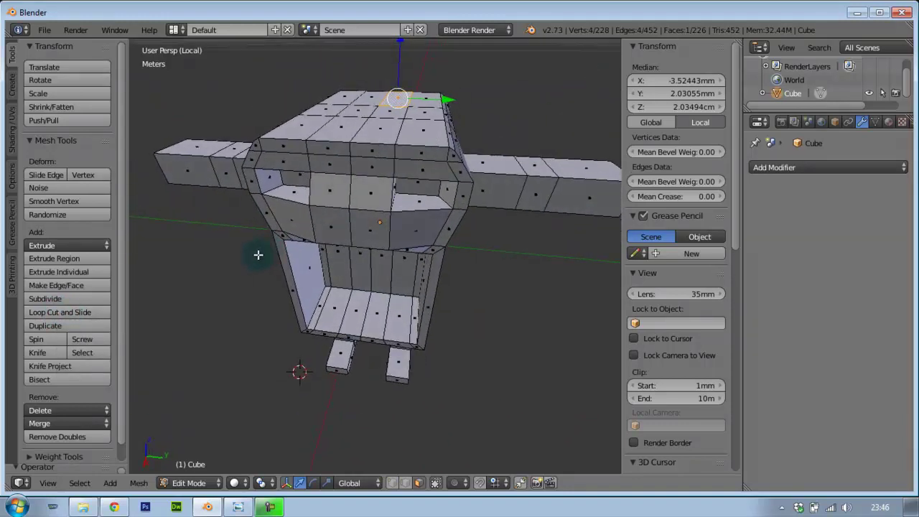
click(78, 314)
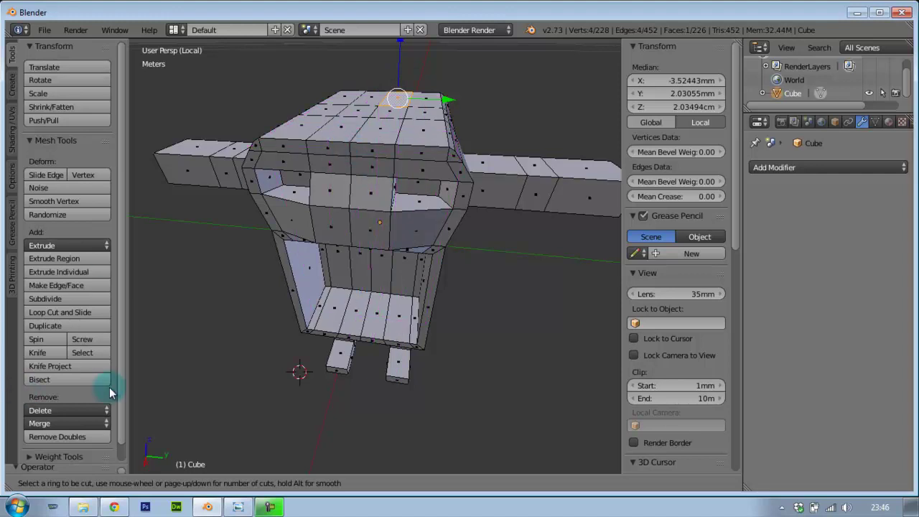
right_click(297, 350)
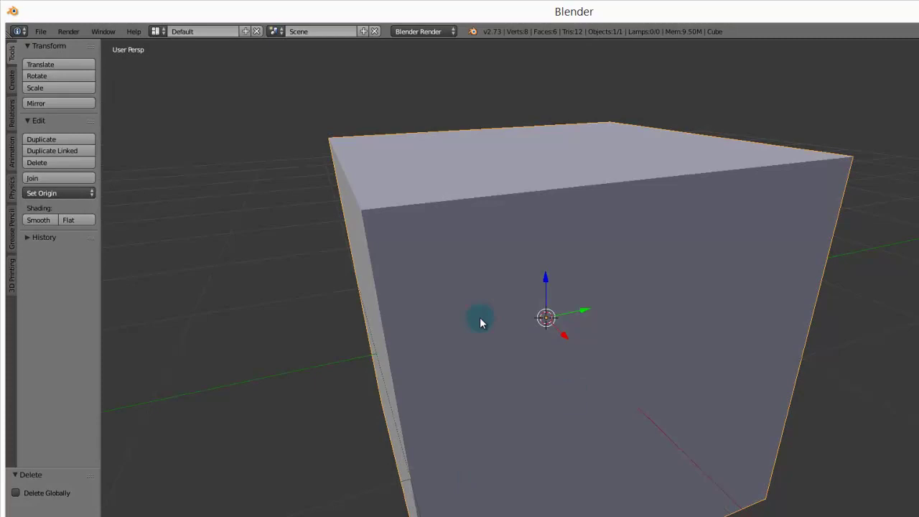
Enter Edit Mode and cut a vertical edge loop through the cube's centre
mouse_move(480, 318)
middle_down()
mouse_move(694, 351)
mouse_move(630, 336)
mouse_move(658, 325)
middle_up()
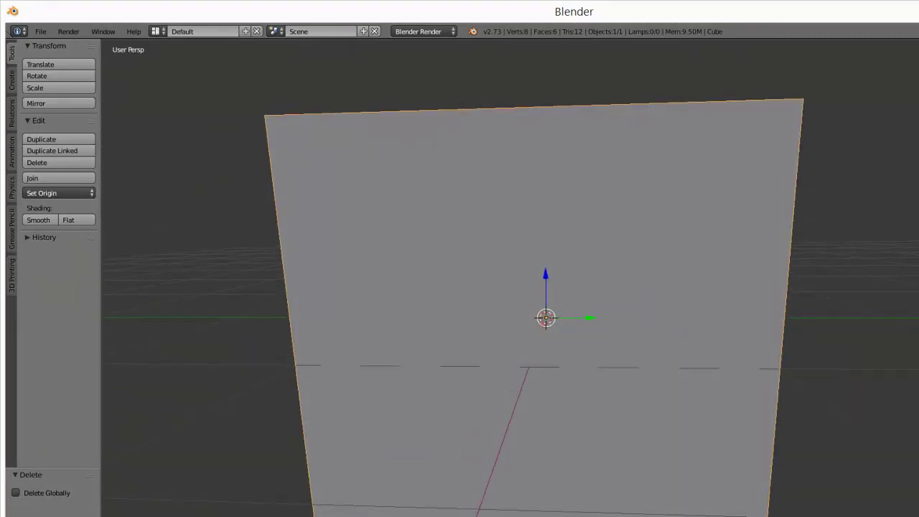
key(Tab)
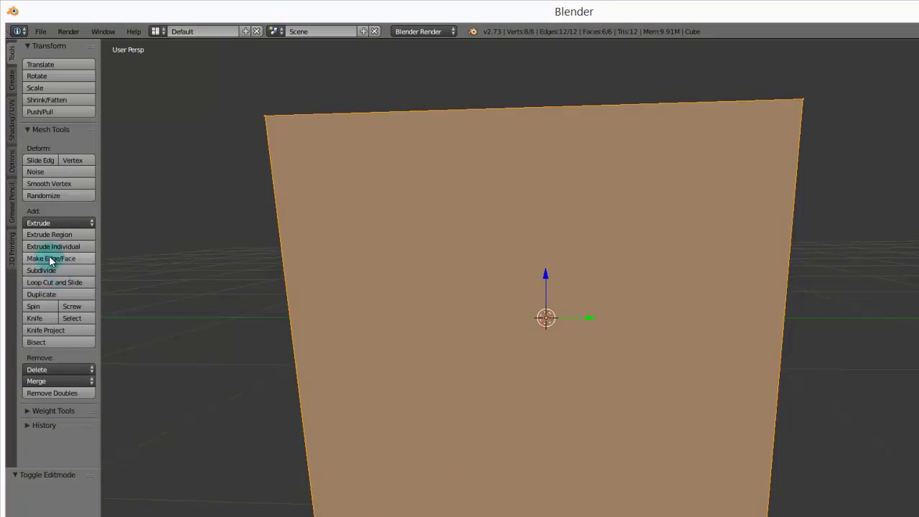
click(74, 282)
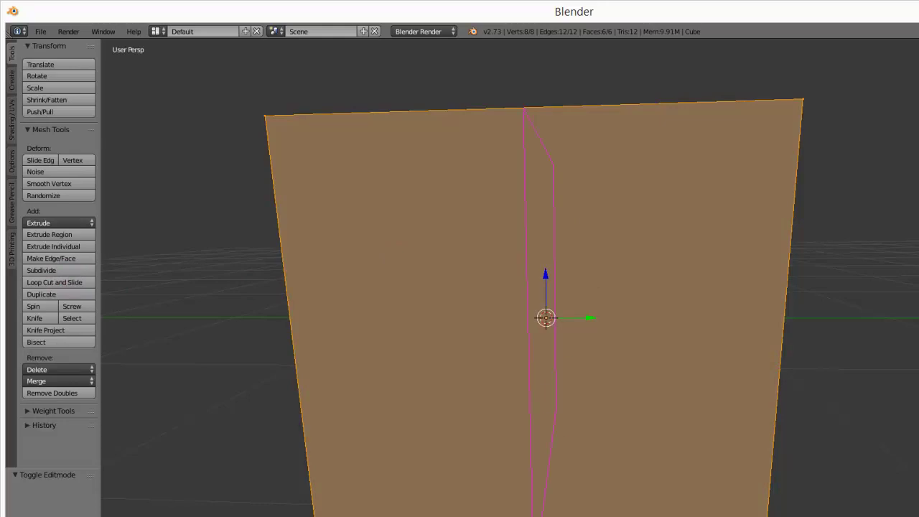
click(535, 109)
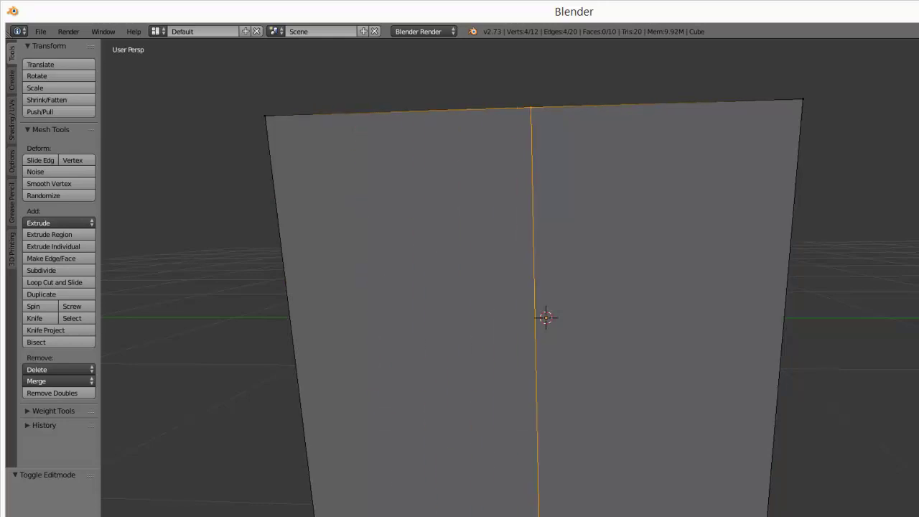
key(Escape)
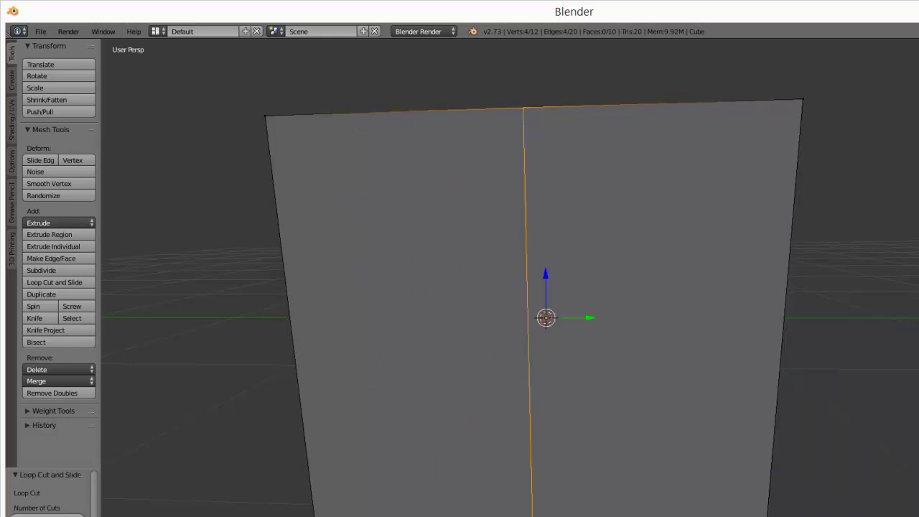
mouse_move(531, 139)
middle_down()
mouse_move(570, 378)
mouse_move(466, 60)
mouse_move(356, 35)
mouse_move(294, 76)
mouse_move(277, 164)
middle_up()
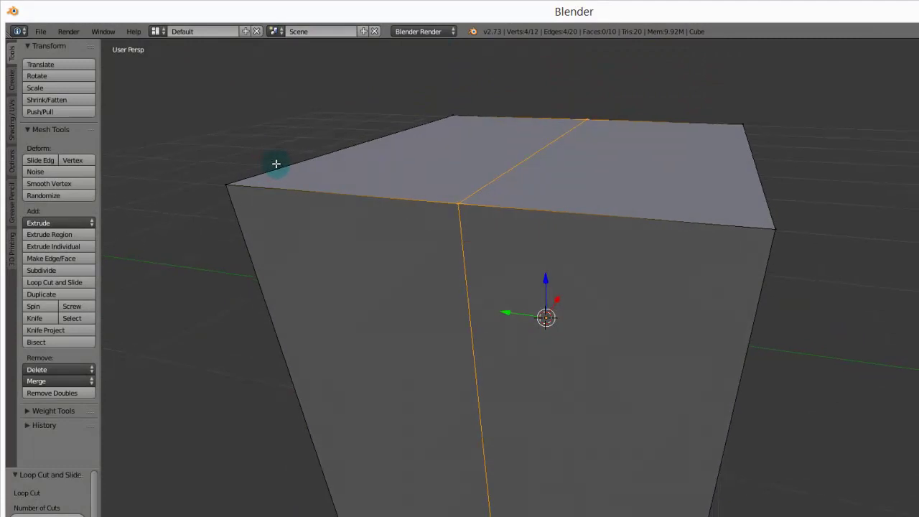
mouse_move(525, 272)
middle_down()
mouse_move(532, 269)
mouse_move(535, 287)
mouse_move(526, 278)
middle_up()
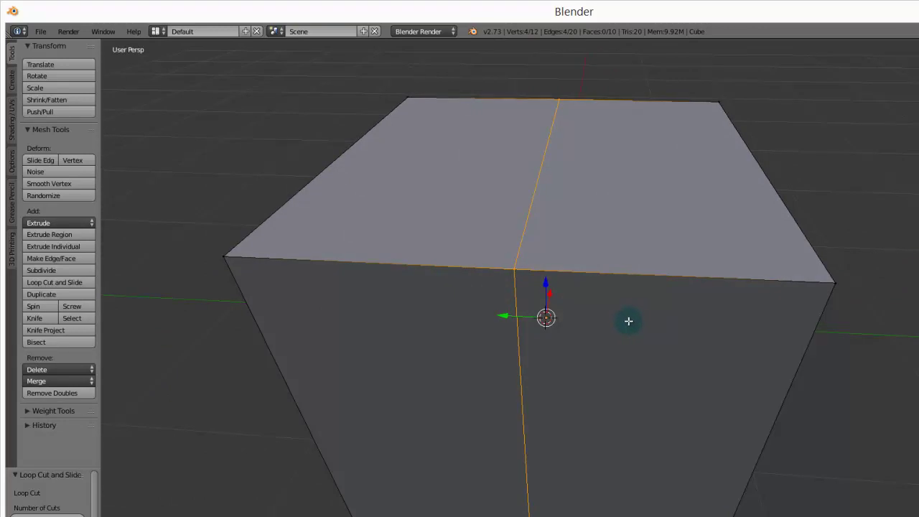
mouse_move(626, 320)
middle_down()
mouse_move(646, 322)
mouse_move(670, 297)
middle_up()
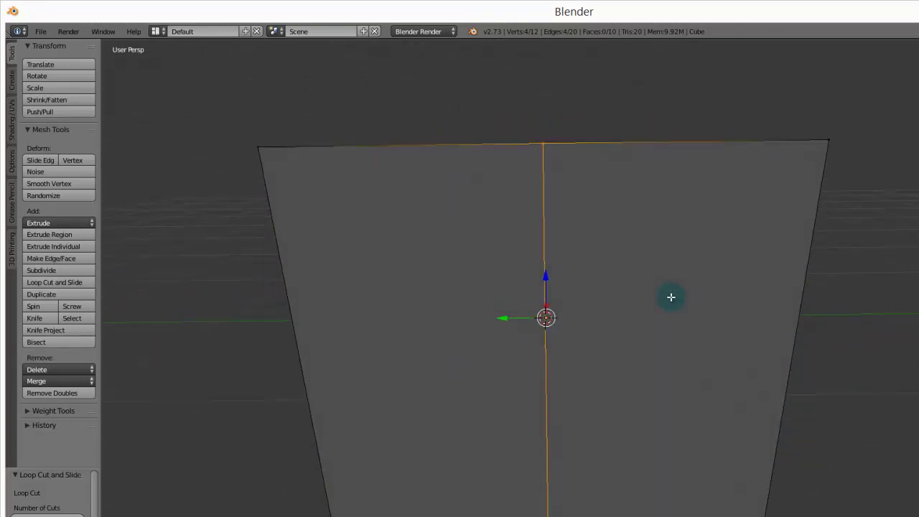
middle_drag(605, 287, 612, 297)
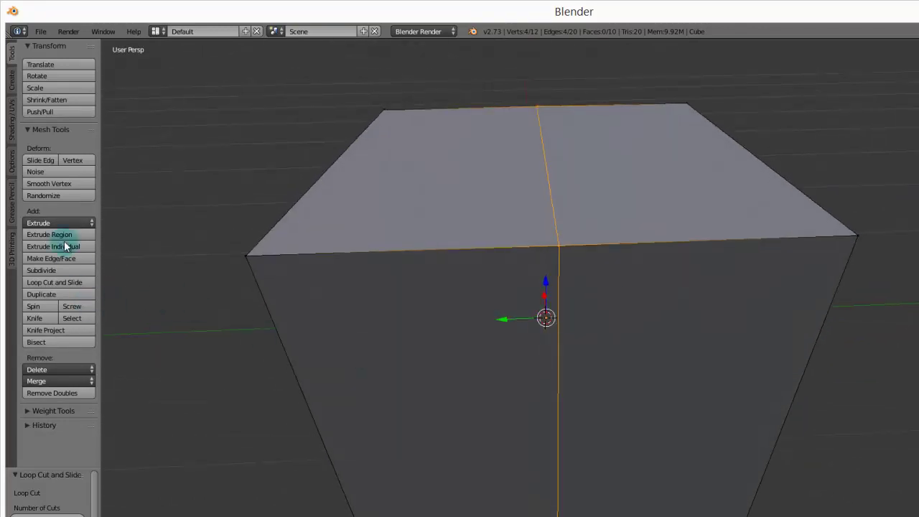
Add vertical edge loops near the cube's left side and right corner
click(57, 281)
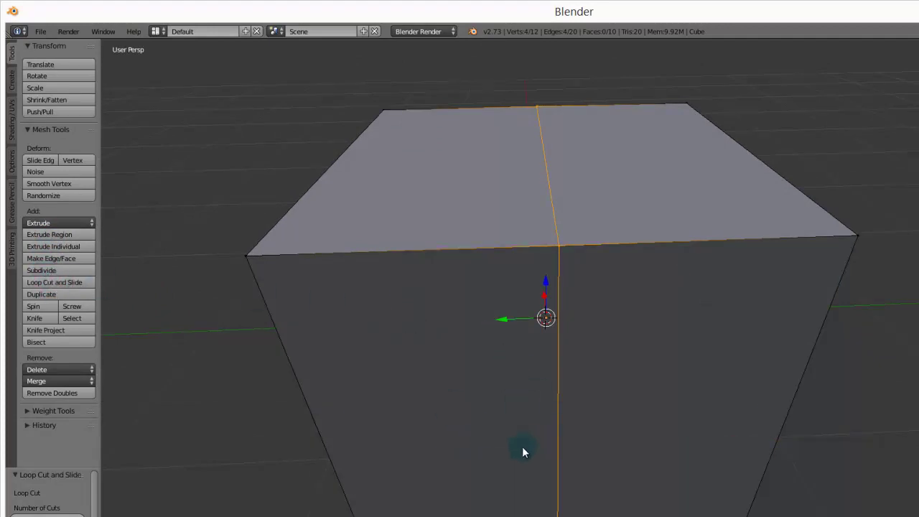
click(421, 261)
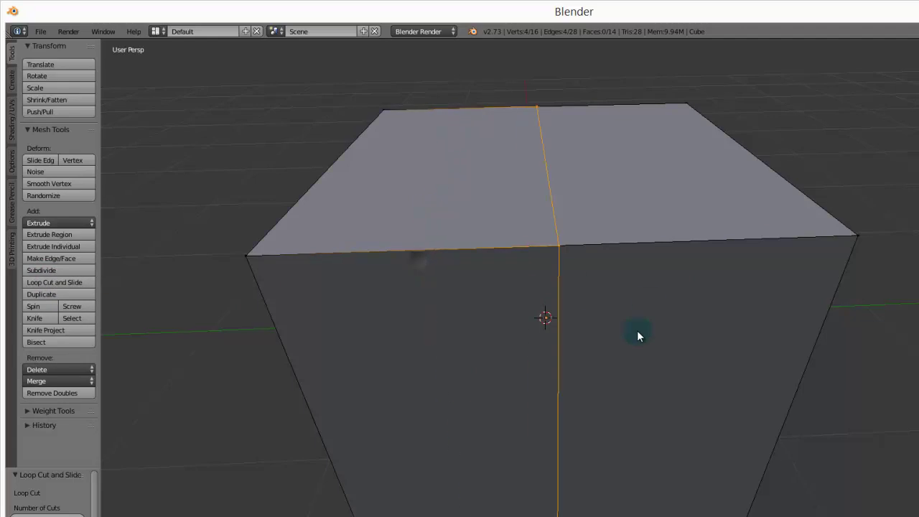
click(330, 324)
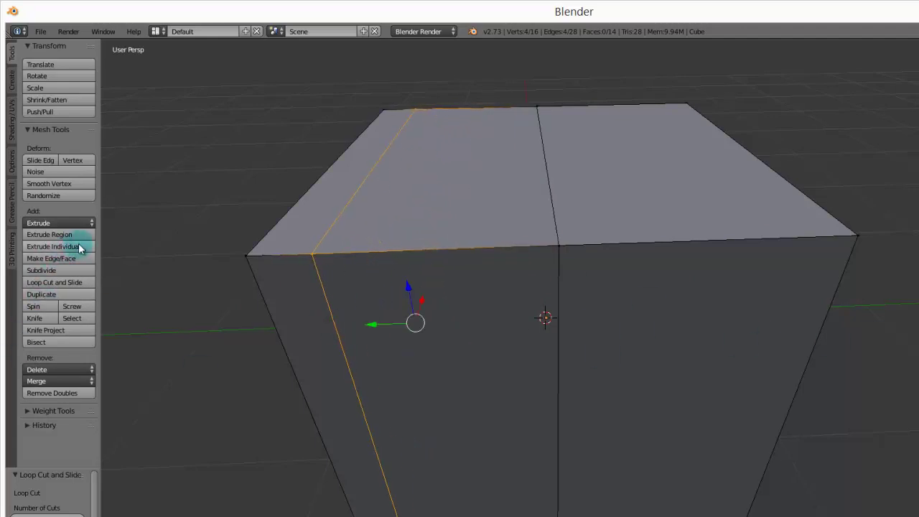
click(62, 283)
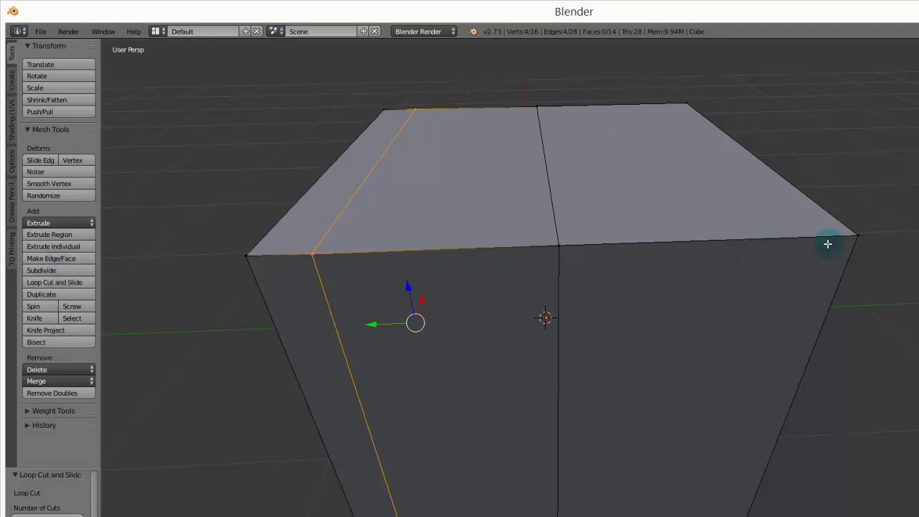
click(61, 283)
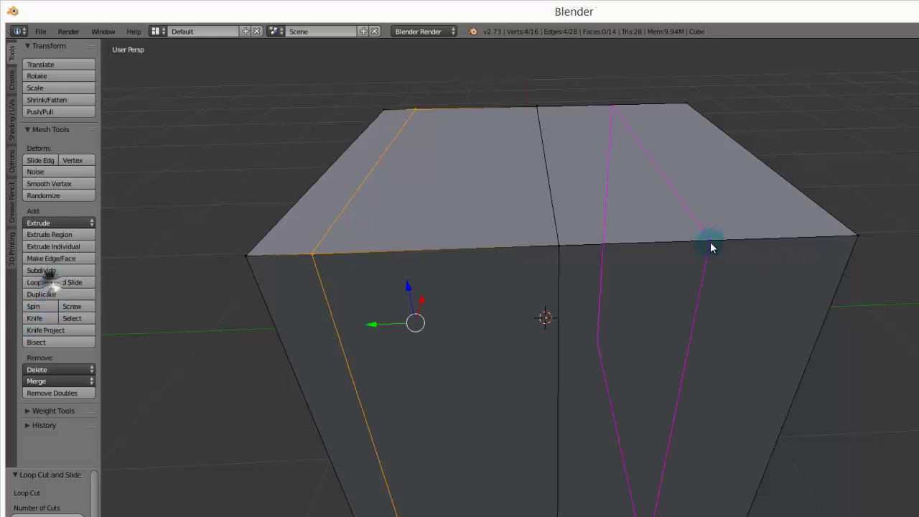
drag(718, 242, 799, 250)
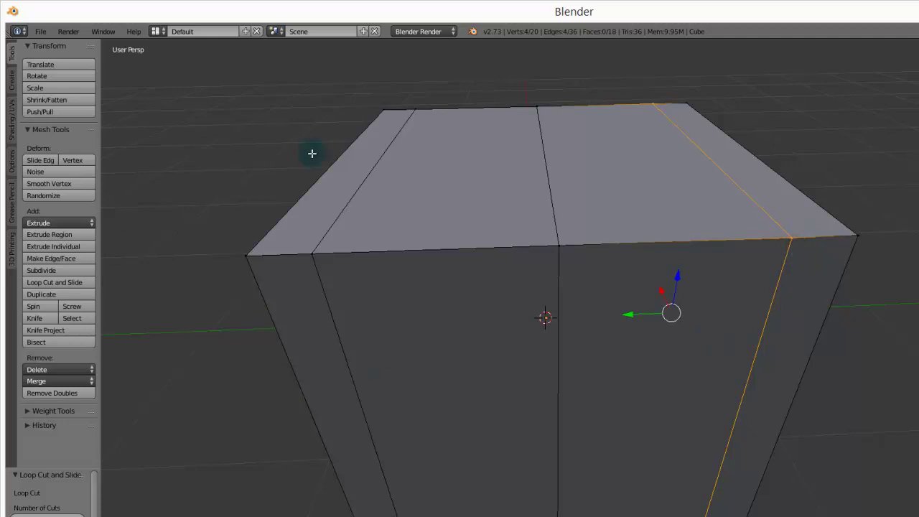
mouse_move(640, 236)
middle_down()
mouse_move(632, 201)
mouse_move(649, 217)
middle_up()
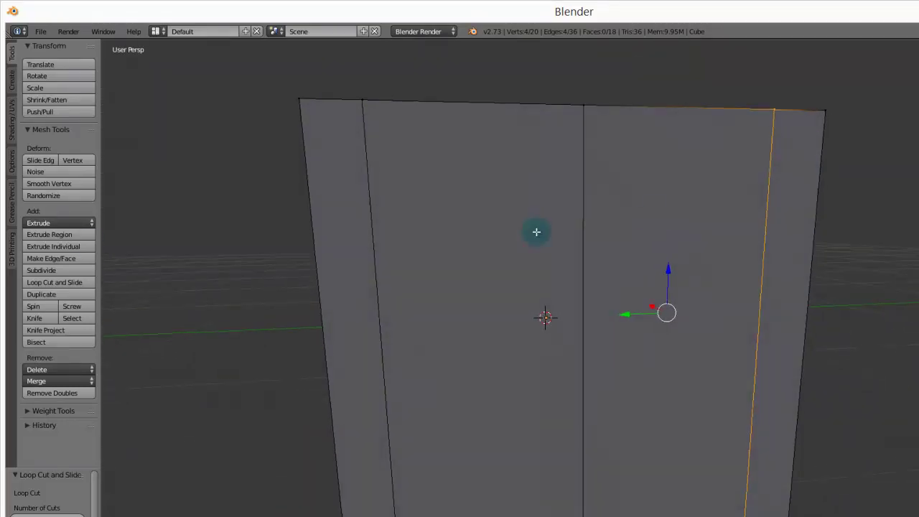
Add a horizontal edge loop near the top of the cube
click(55, 283)
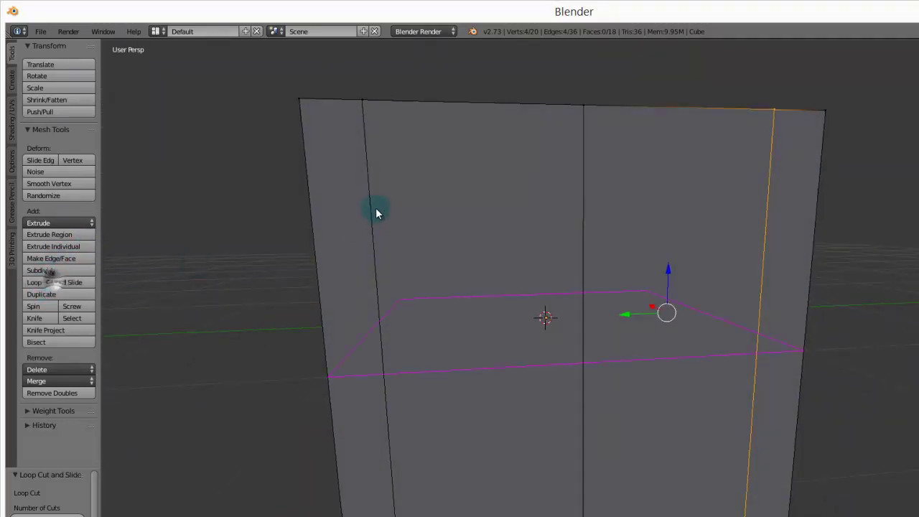
click(54, 283)
mouse_move(371, 319)
mouse_down()
mouse_move(371, 114)
mouse_move(371, 122)
mouse_up()
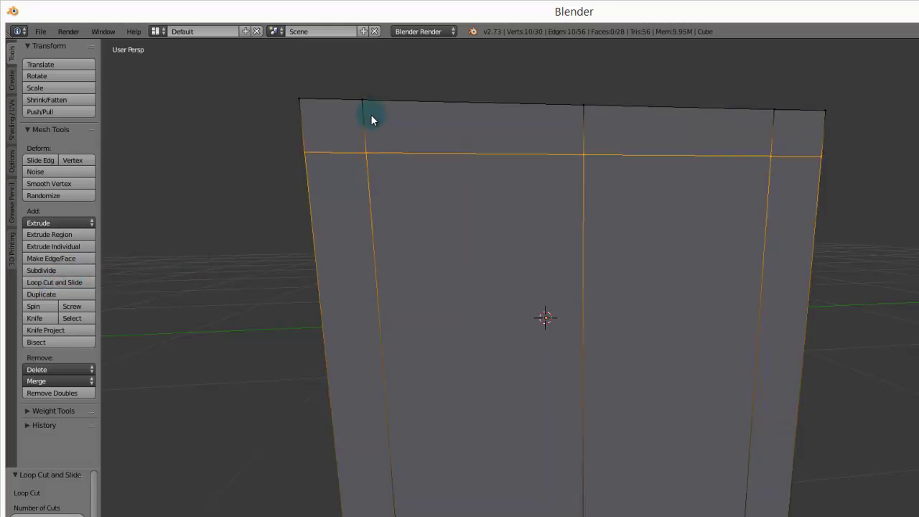
mouse_move(857, 123)
middle_down()
mouse_move(833, 184)
mouse_move(825, 182)
middle_up()
mouse_move(768, 328)
middle_down()
mouse_move(593, 353)
mouse_move(524, 349)
mouse_move(671, 365)
mouse_move(601, 427)
middle_up()
Select the cube's top-rim edges, including the opposite top edge
alt+right_click(589, 201)
mouse_move(355, 176)
middle_down()
mouse_move(462, 236)
mouse_move(383, 250)
middle_up()
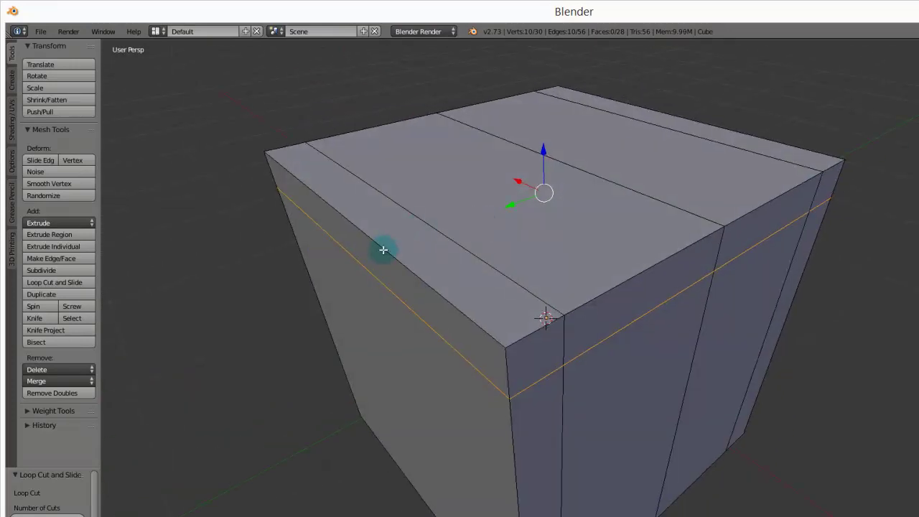
right_click(384, 247)
middle_drag(759, 158, 732, 158)
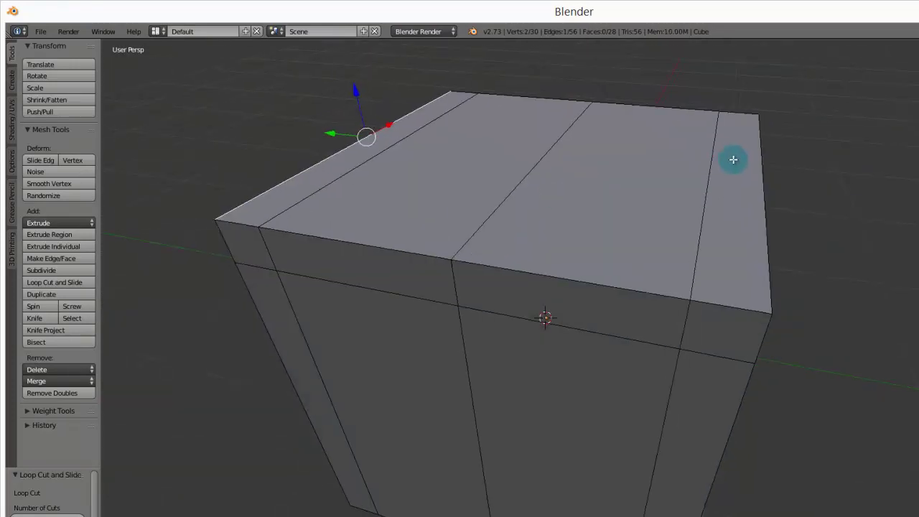
shift+right_click(763, 177)
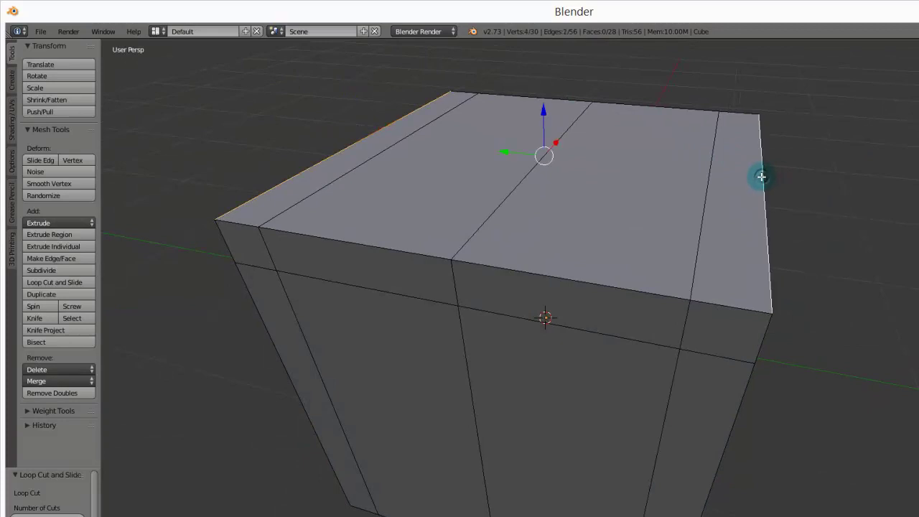
mouse_move(352, 376)
middle_down()
mouse_move(407, 371)
mouse_move(412, 352)
mouse_move(392, 373)
middle_up()
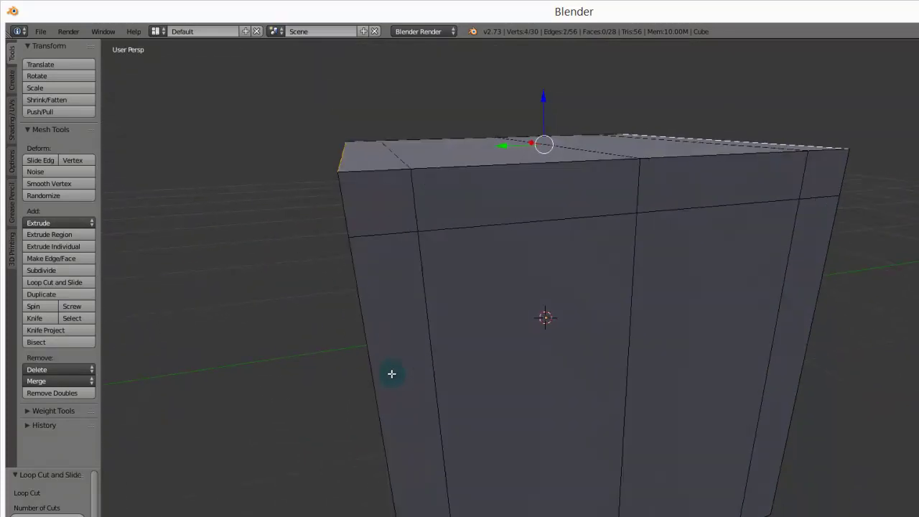
Scale the selected top edges inward
key(s)
click(506, 147)
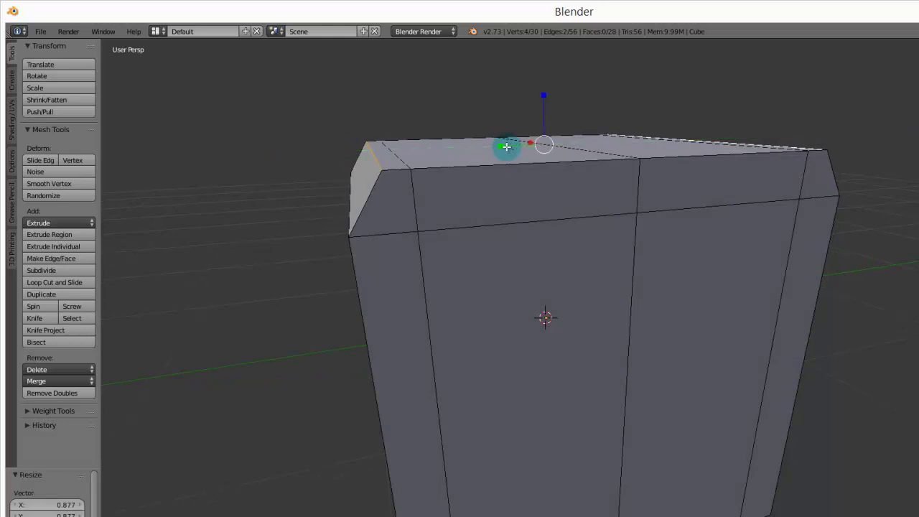
middle_drag(628, 187, 610, 190)
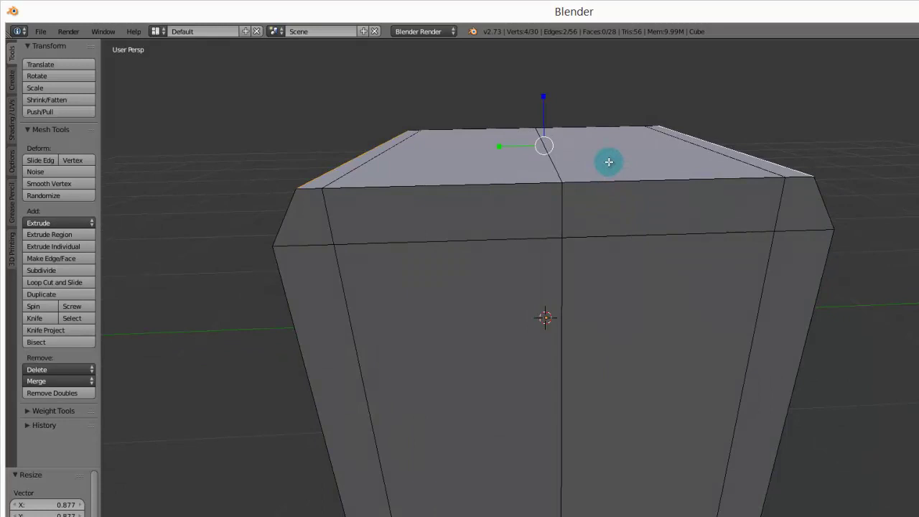
Flatten the top edges by scaling along Z, and add a lower horizontal loop
key(s)
key(z)
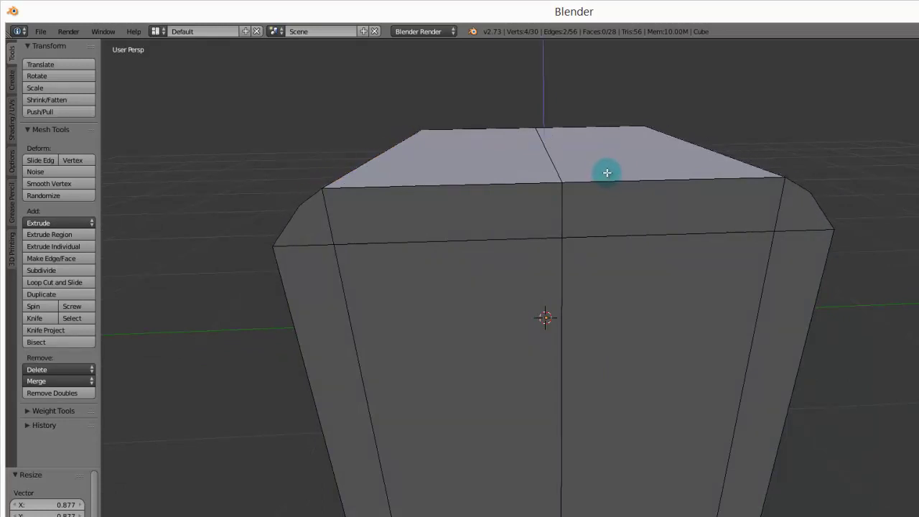
click(607, 171)
mouse_move(606, 171)
middle_down()
mouse_move(673, 224)
mouse_move(710, 222)
middle_up()
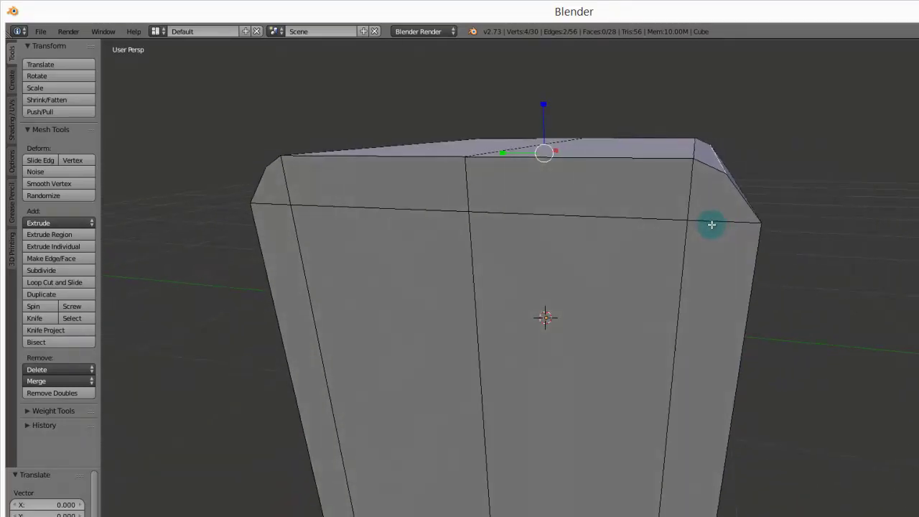
mouse_move(608, 189)
middle_down()
mouse_move(713, 215)
mouse_move(855, 206)
mouse_move(602, 200)
middle_up()
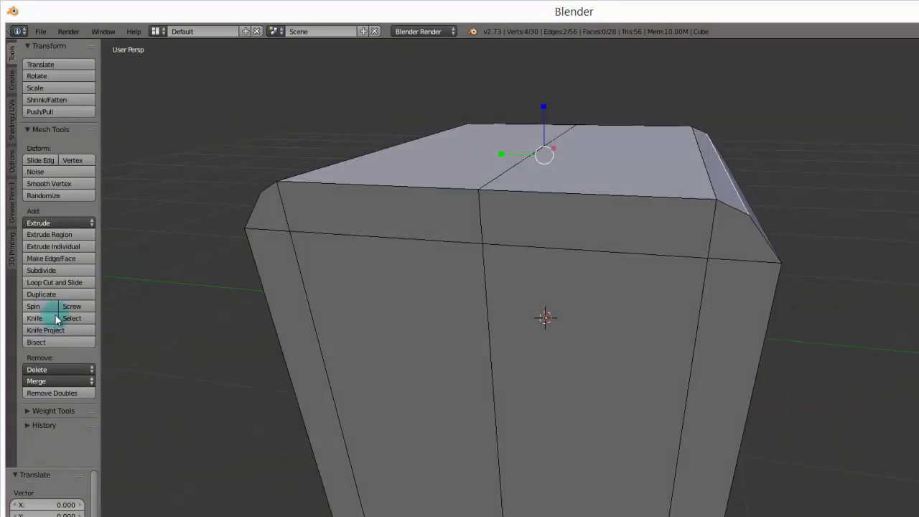
click(74, 282)
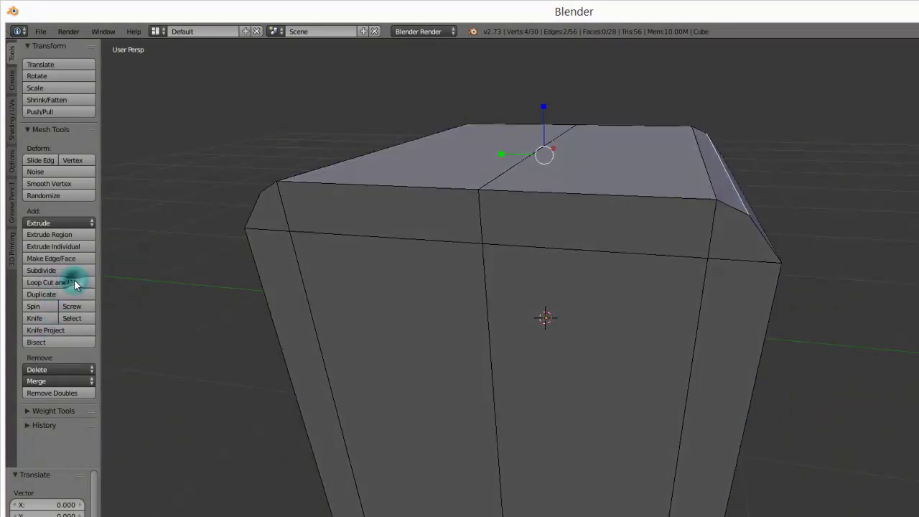
click(437, 282)
Add horizontal edge loops across the torso, one settled near its upper part
click(490, 421)
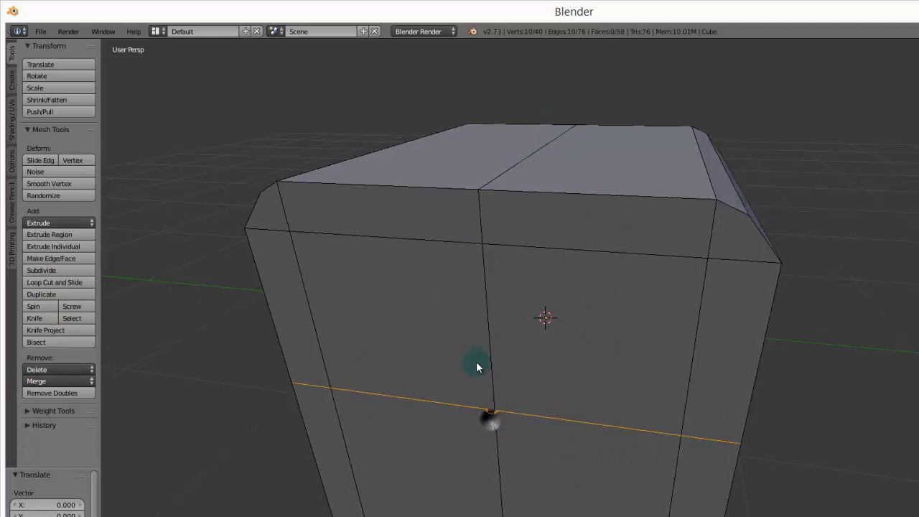
click(457, 285)
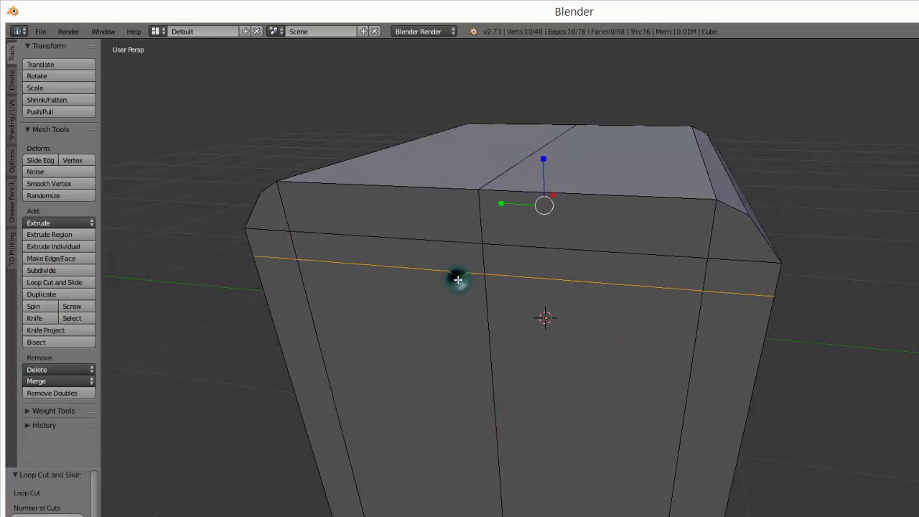
mouse_move(781, 407)
middle_down()
mouse_move(679, 359)
mouse_move(547, 373)
mouse_move(777, 361)
middle_up()
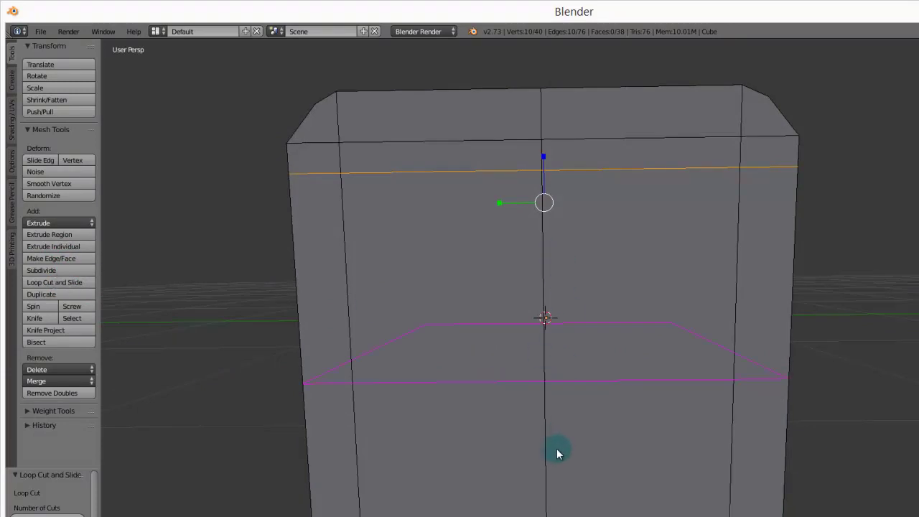
click(550, 429)
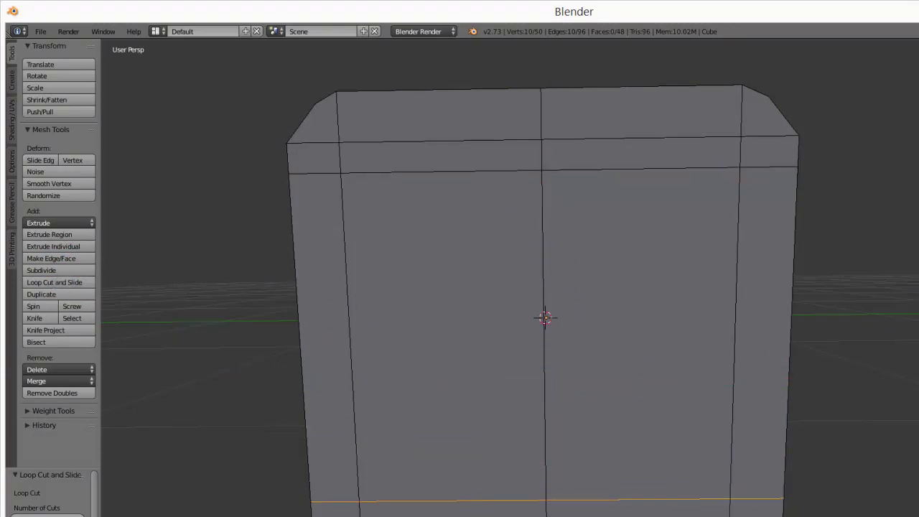
key(ctrl+space)
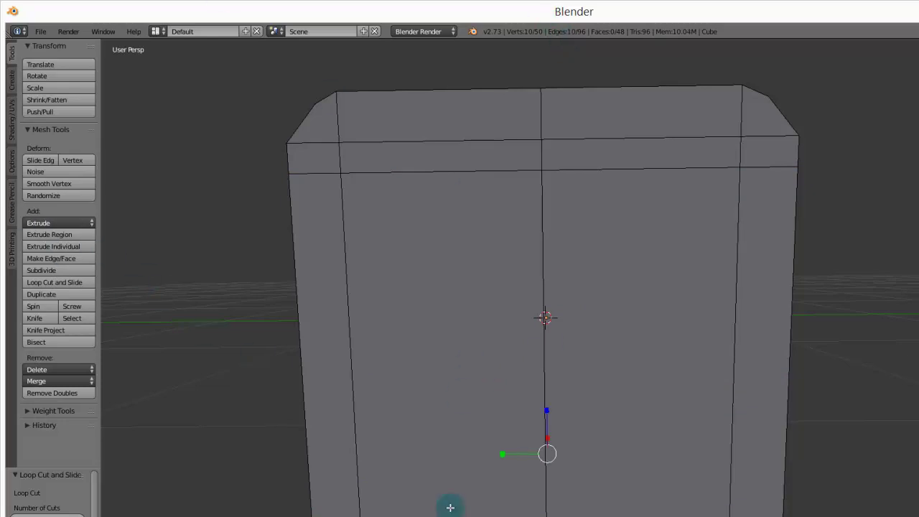
Select the left and right middle front faces and extrude them inward
key(ctrl+tab)
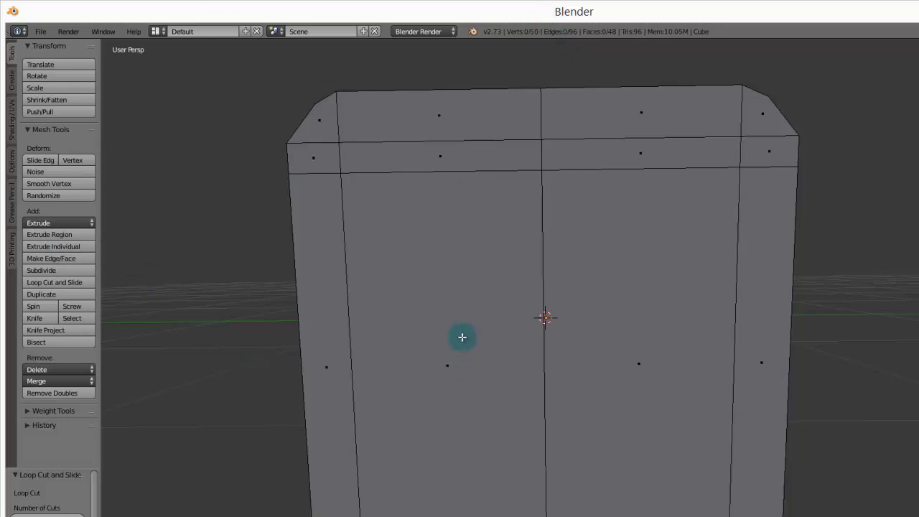
right_click(441, 363)
ctrl+right_click(647, 365)
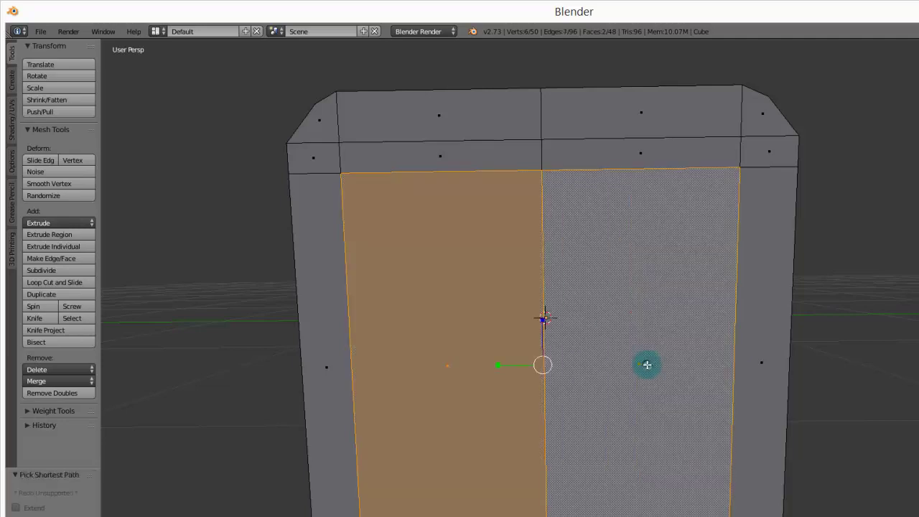
click(60, 236)
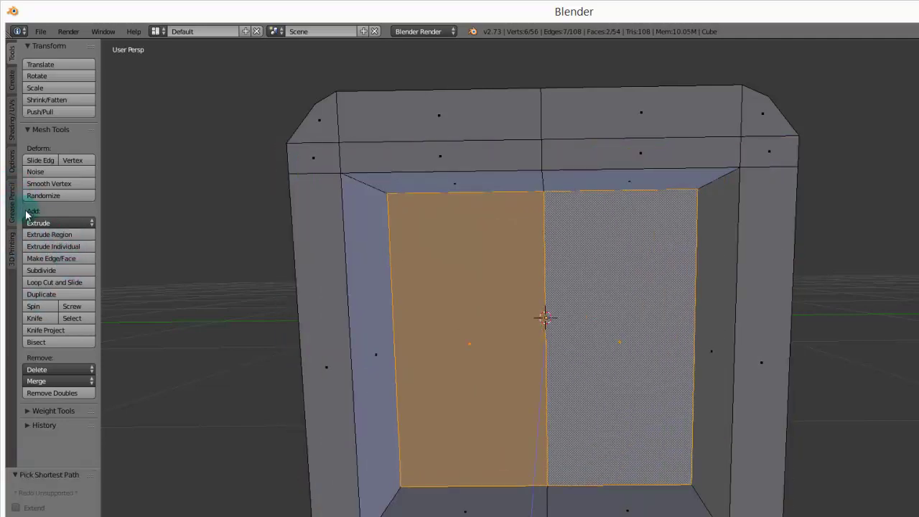
click(27, 212)
mouse_move(676, 152)
middle_down()
mouse_move(577, 154)
mouse_move(651, 166)
mouse_move(749, 163)
mouse_move(694, 158)
middle_up()
mouse_move(347, 121)
middle_down()
mouse_move(590, 158)
mouse_move(538, 148)
mouse_move(714, 201)
mouse_move(641, 201)
middle_up()
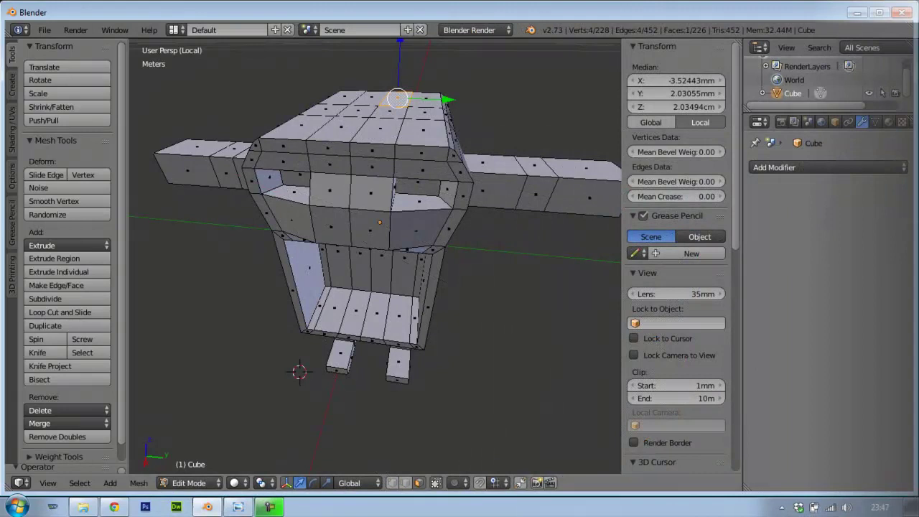
Select a face on the front of the robot's head and delete it with X > Faces
mouse_move(295, 323)
middle_down()
mouse_move(304, 304)
mouse_move(352, 294)
mouse_move(313, 280)
mouse_move(295, 256)
middle_up()
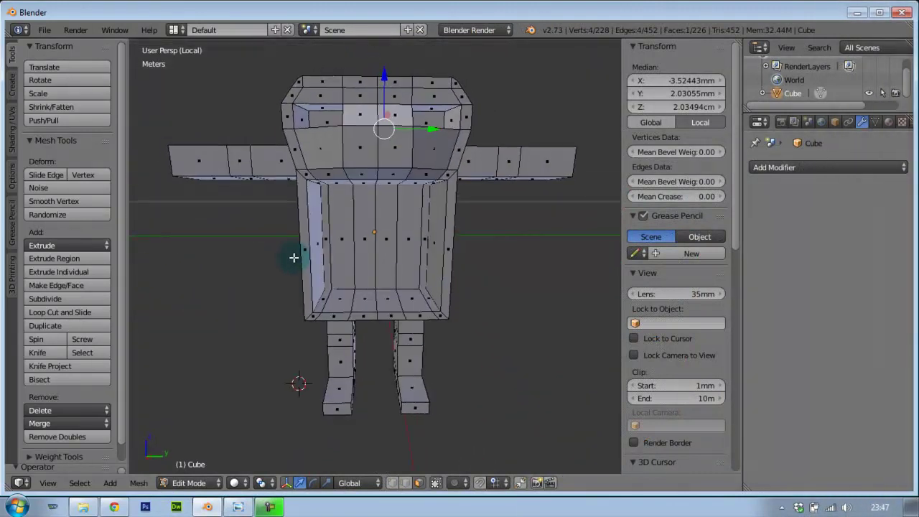
mouse_move(488, 261)
middle_down()
mouse_move(467, 275)
mouse_move(423, 281)
mouse_move(331, 276)
mouse_move(345, 298)
mouse_move(469, 311)
mouse_move(507, 294)
mouse_move(423, 289)
mouse_move(404, 280)
mouse_move(497, 280)
mouse_move(514, 294)
middle_up()
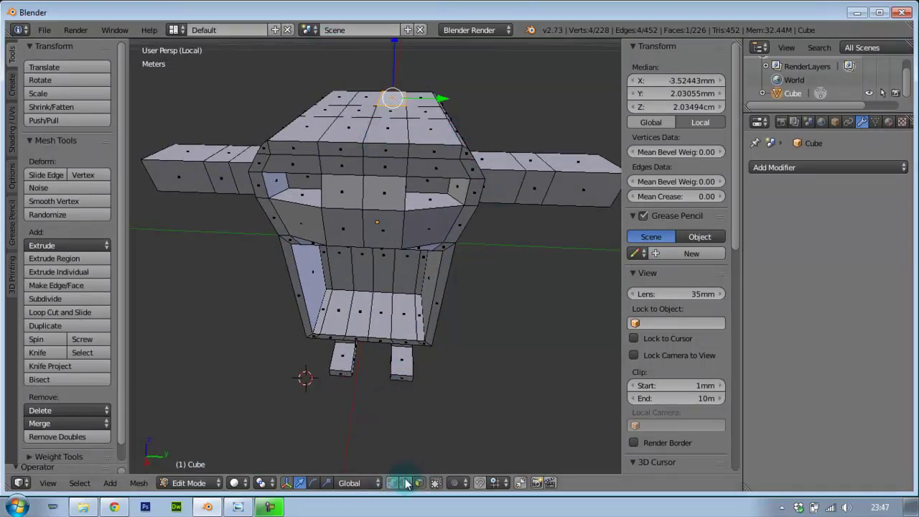
middle_drag(431, 166, 333, 161)
right_click(333, 156)
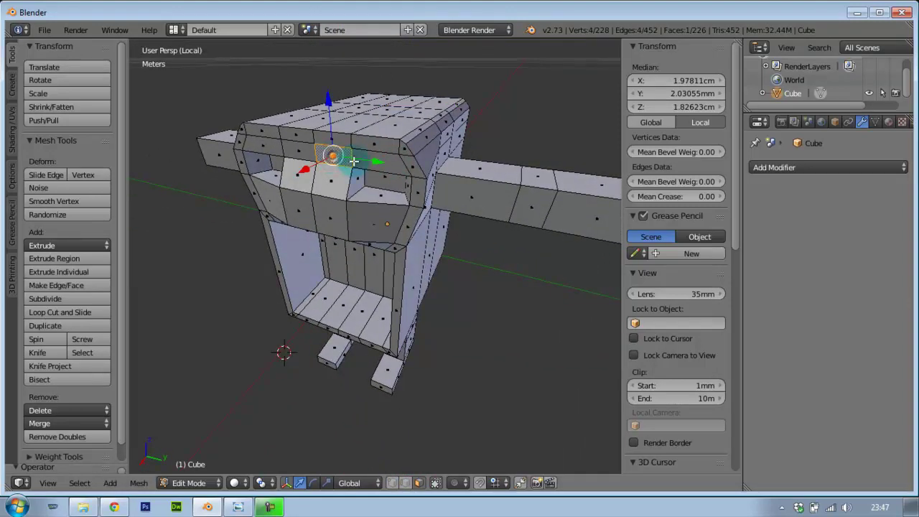
key(x)
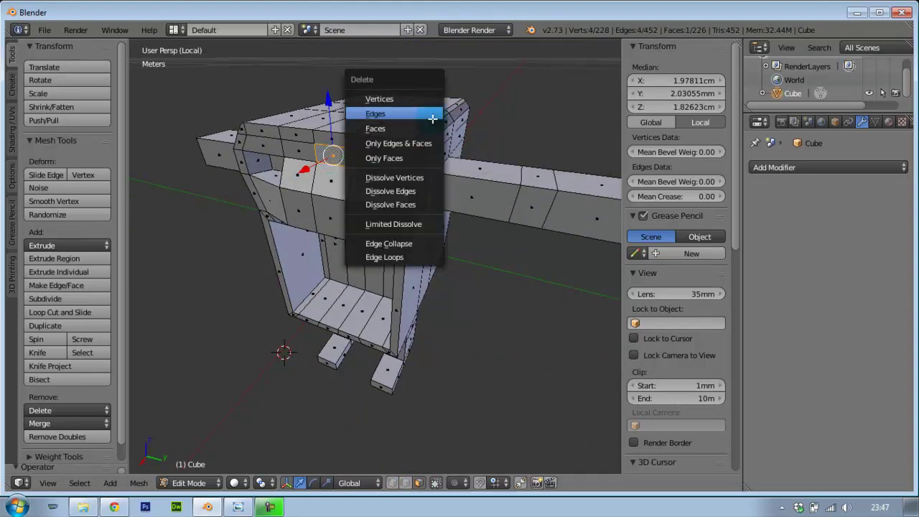
click(416, 128)
middle_drag(300, 192, 374, 206)
scroll(373, 205, up, 4)
scroll(370, 209, down, 3)
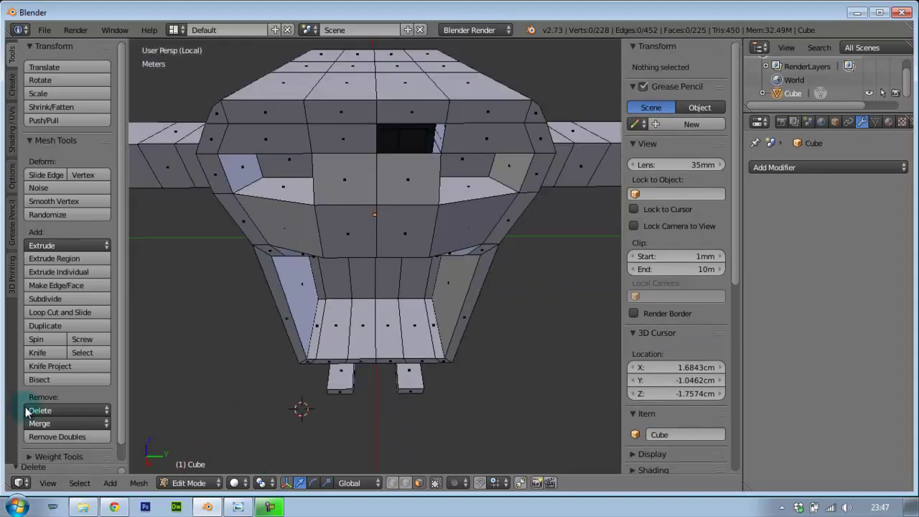
Run Check All in the 3D Printing tools and clean non-manifold geometry to fill the hole
click(12, 280)
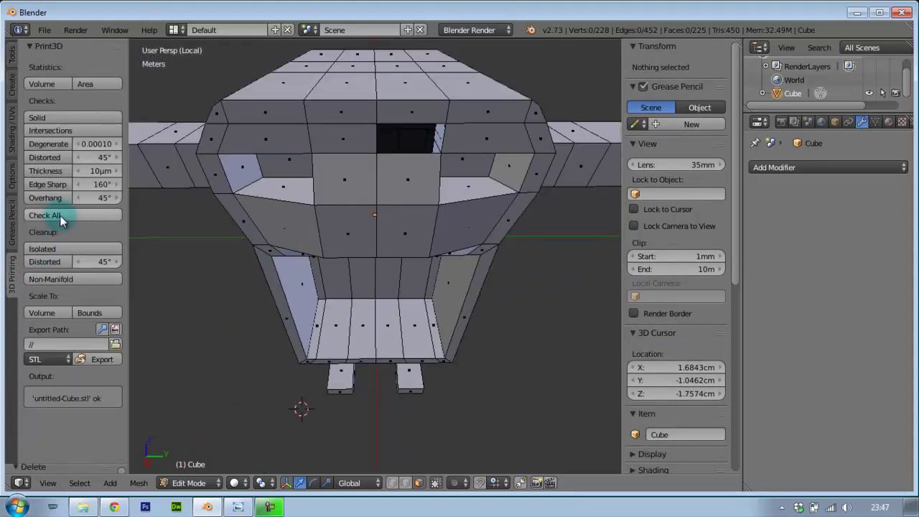
click(90, 214)
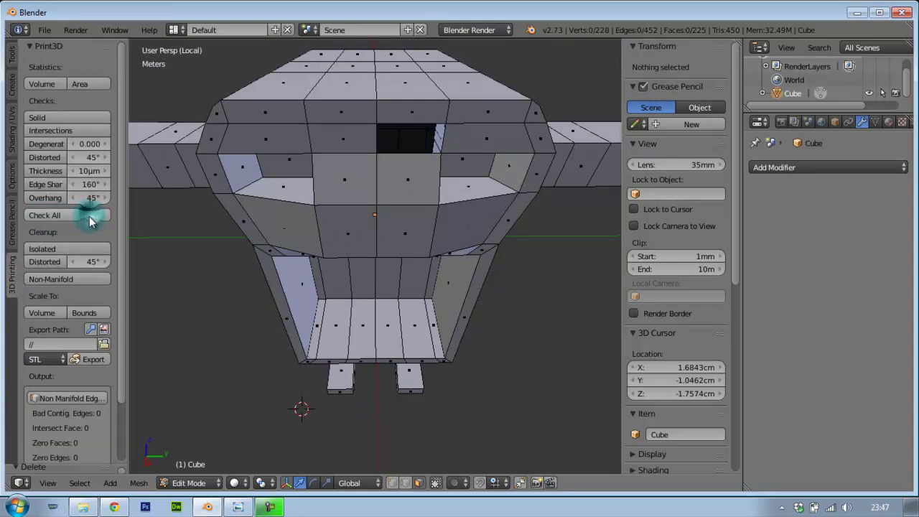
drag(119, 410, 114, 453)
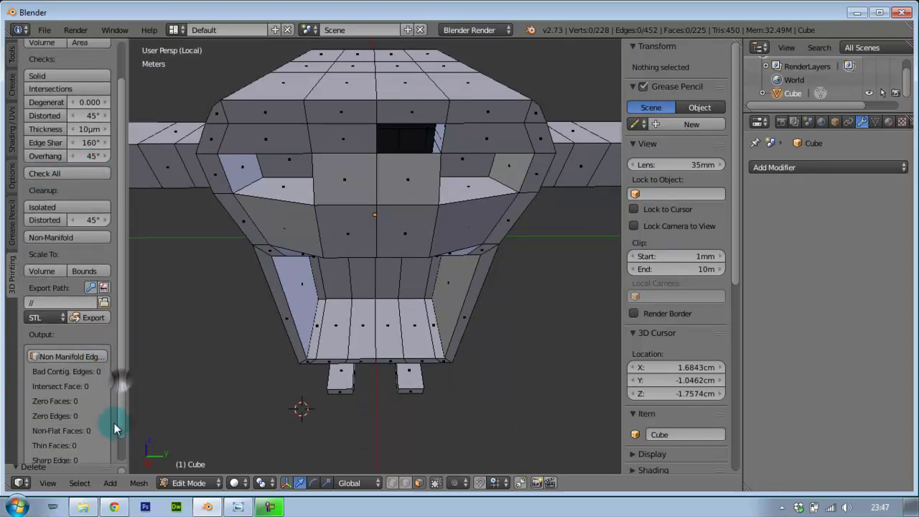
drag(113, 467, 120, 415)
click(33, 265)
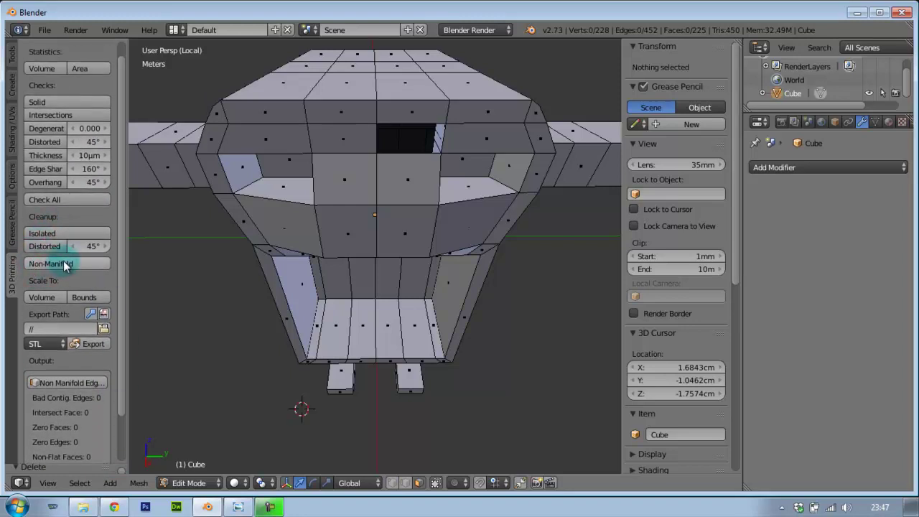
click(92, 266)
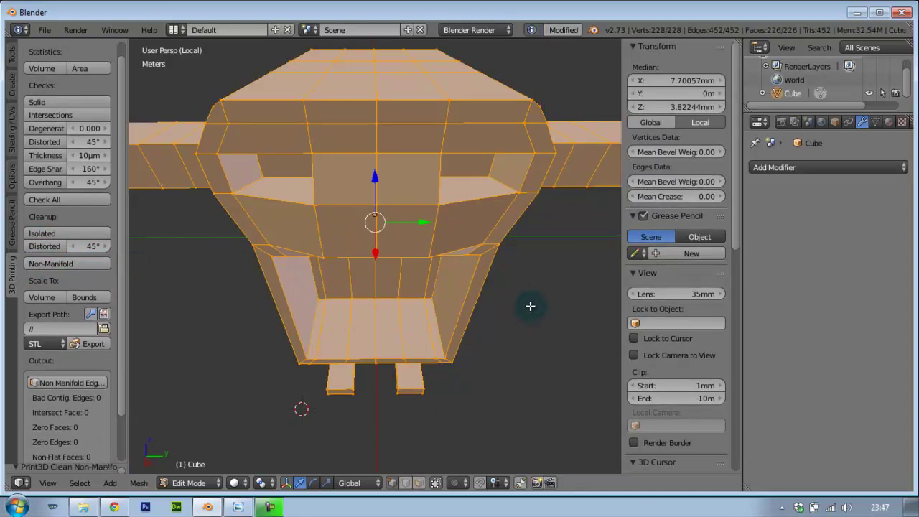
Delete two neighbouring head faces and repair the gap with non-manifold cleanup
key(a)
mouse_move(545, 268)
middle_down()
mouse_move(533, 232)
mouse_move(561, 257)
mouse_move(446, 205)
middle_up()
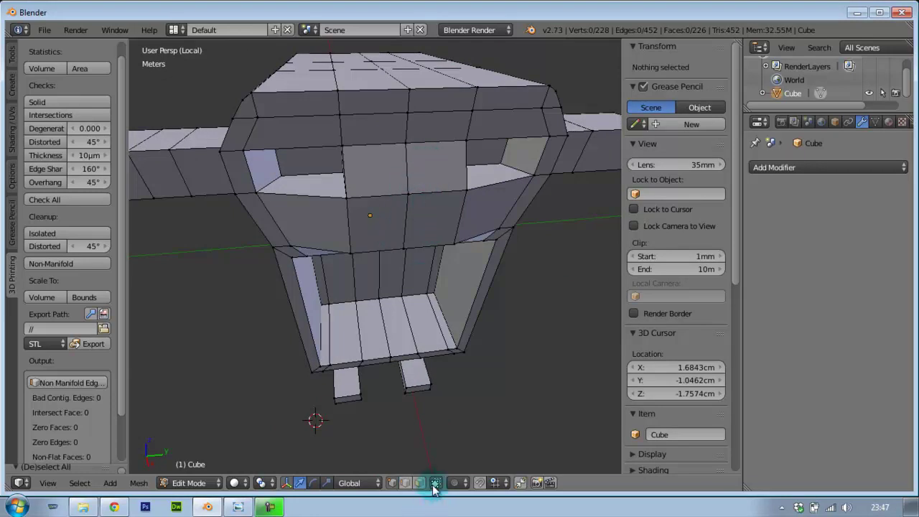
right_click(431, 163)
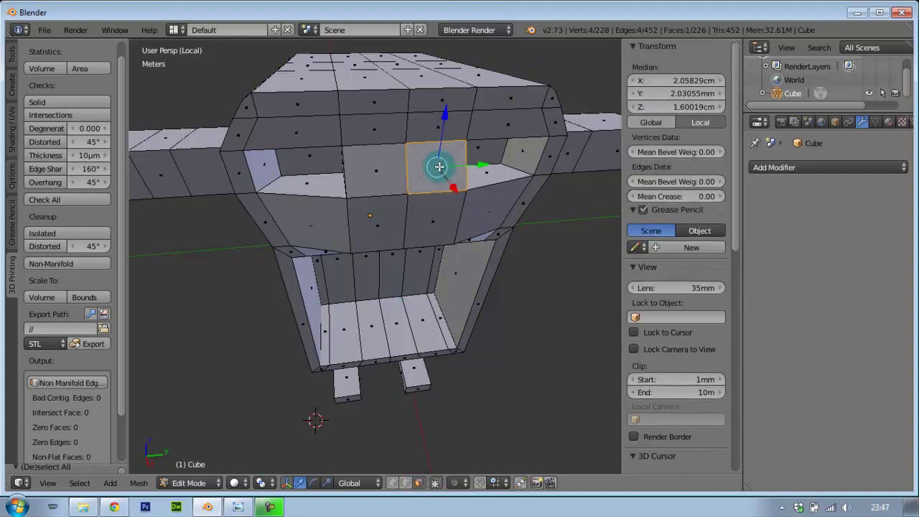
shift+right_click(381, 172)
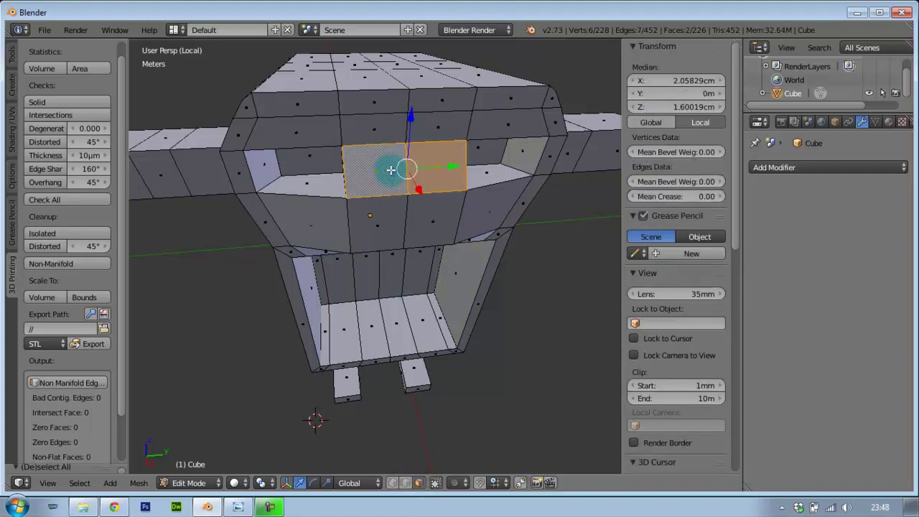
key(x)
click(389, 173)
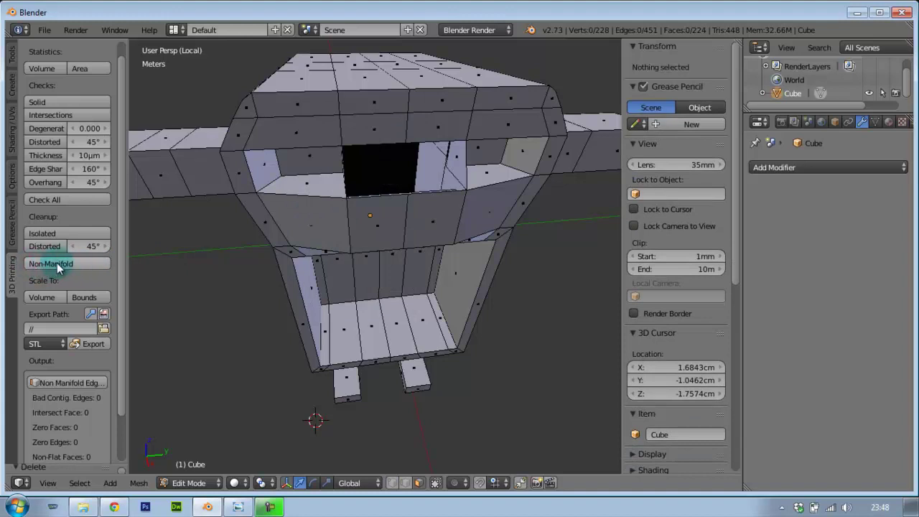
click(77, 264)
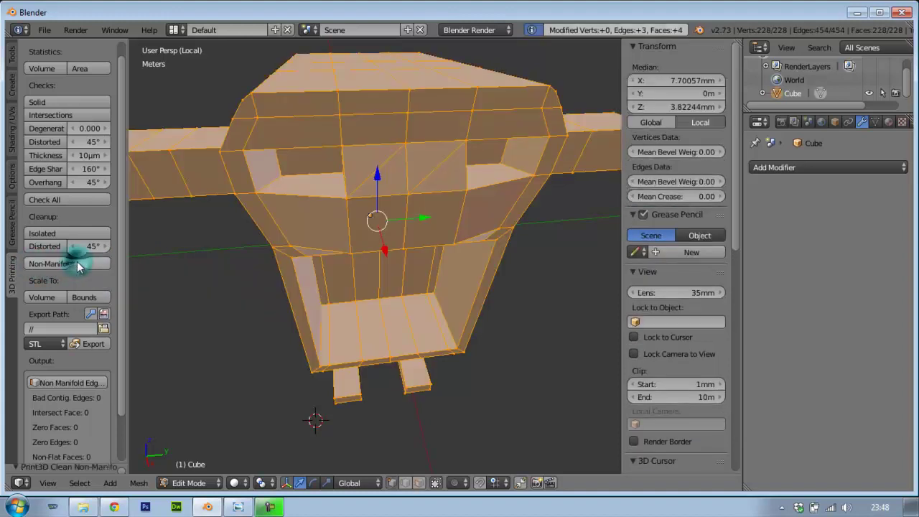
mouse_move(481, 220)
middle_down()
mouse_move(425, 192)
mouse_move(390, 196)
mouse_move(480, 218)
mouse_move(509, 211)
middle_up()
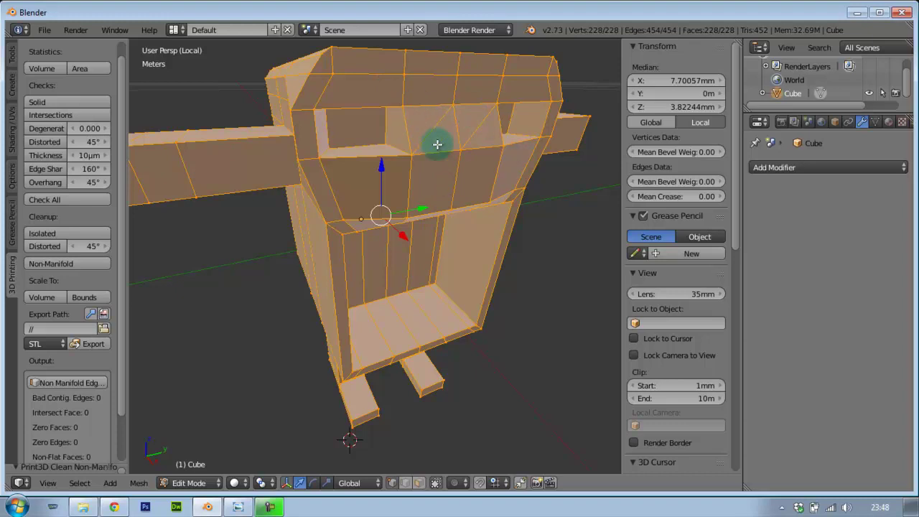
mouse_move(478, 246)
middle_down()
mouse_move(452, 228)
mouse_move(427, 177)
mouse_move(446, 186)
mouse_move(409, 177)
mouse_move(438, 154)
mouse_move(462, 186)
middle_up()
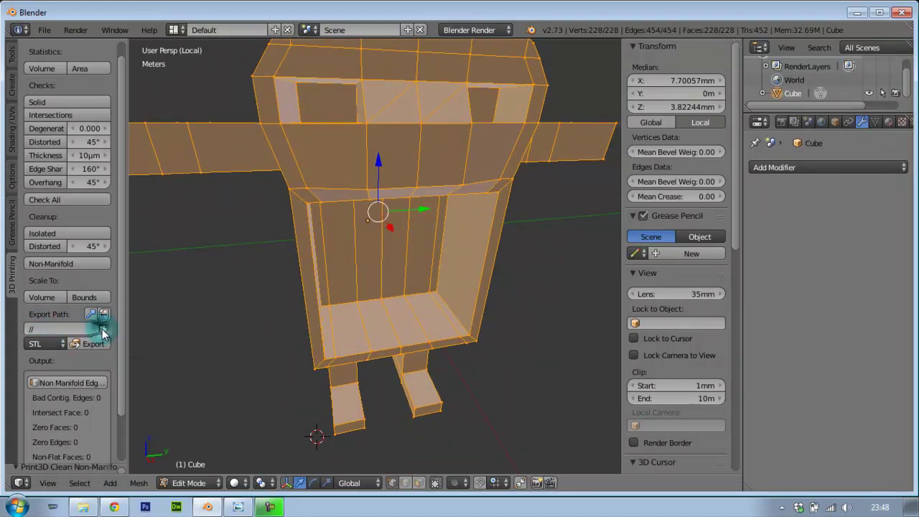
Set the STL export path to the mannetje folder under Users > home > Desktop
click(103, 329)
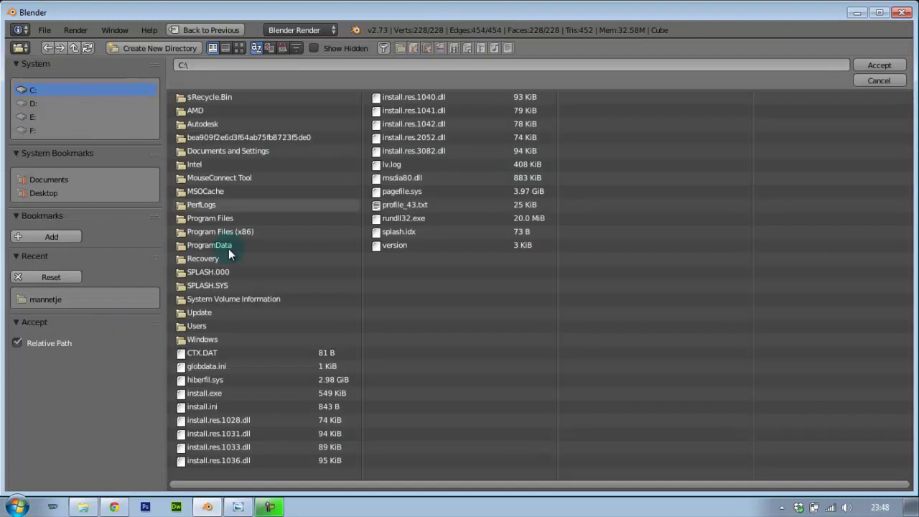
click(204, 327)
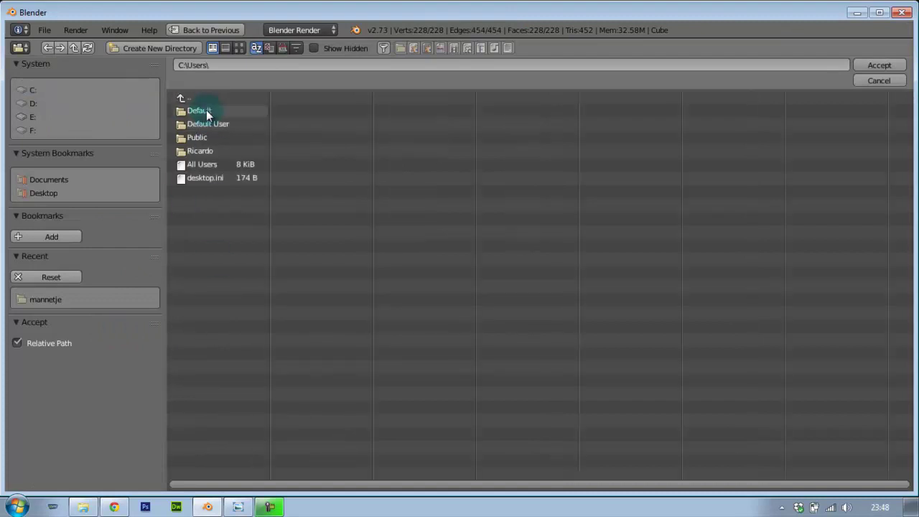
click(207, 151)
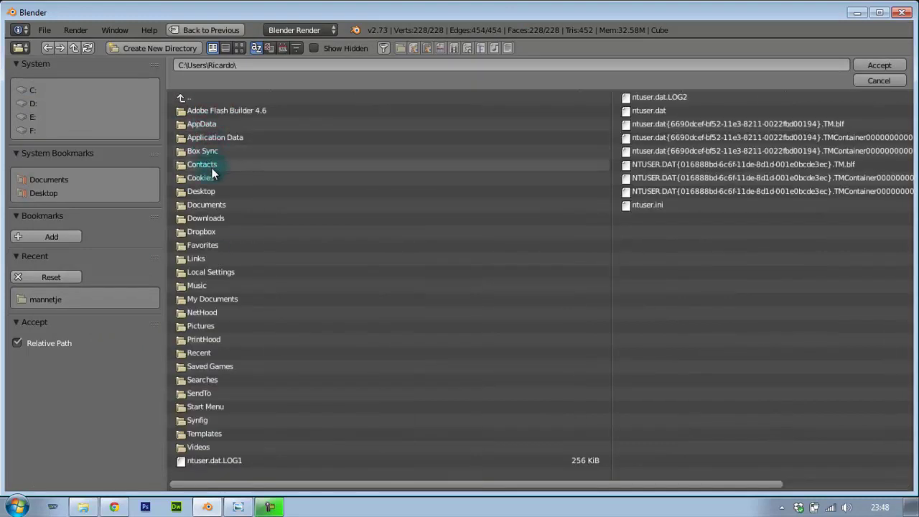
click(207, 191)
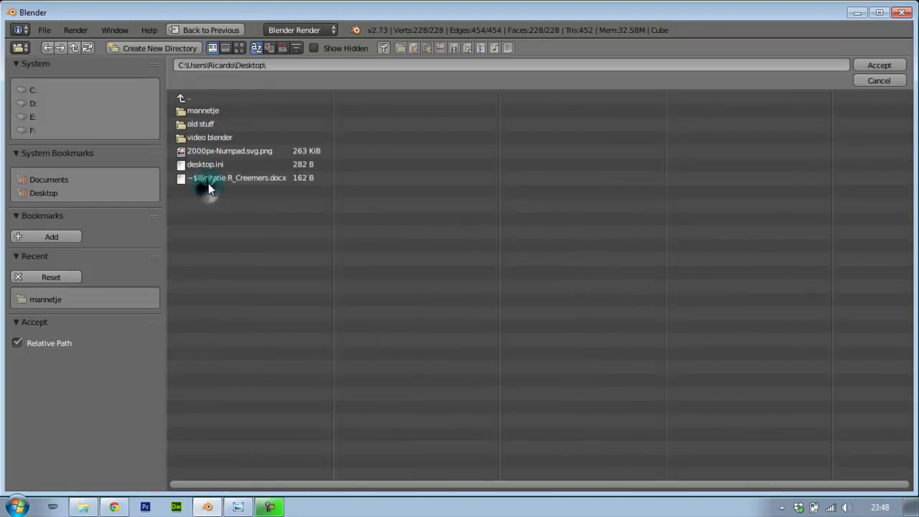
click(239, 112)
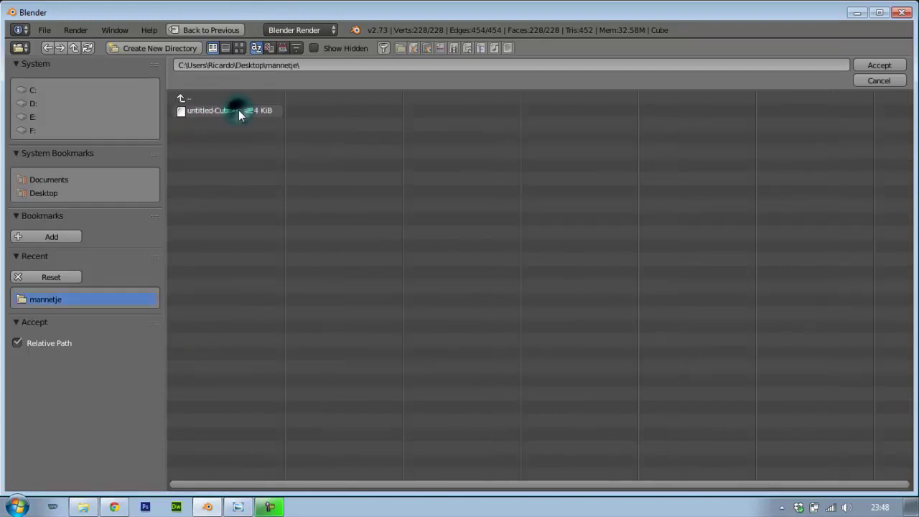
click(883, 67)
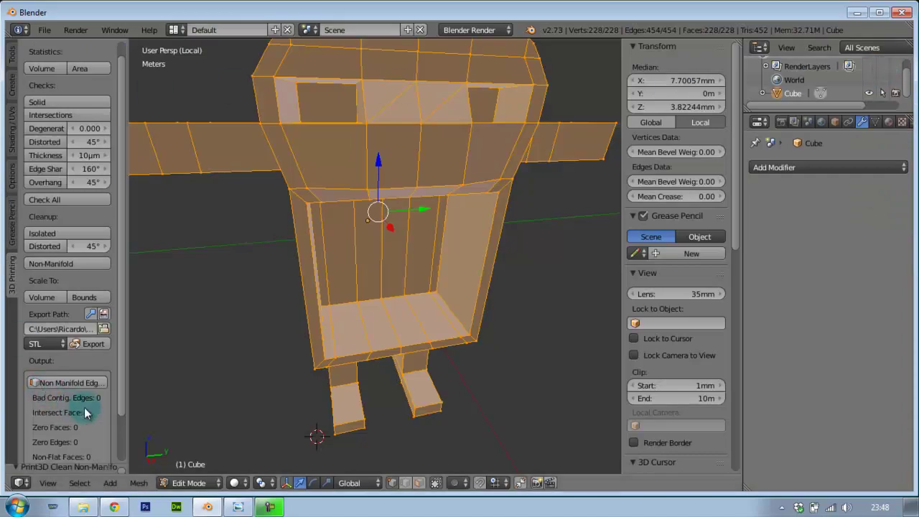
Export the robot as untitled-Cube.stl and bring the Explorer window forward
middle_drag(404, 234, 187, 290)
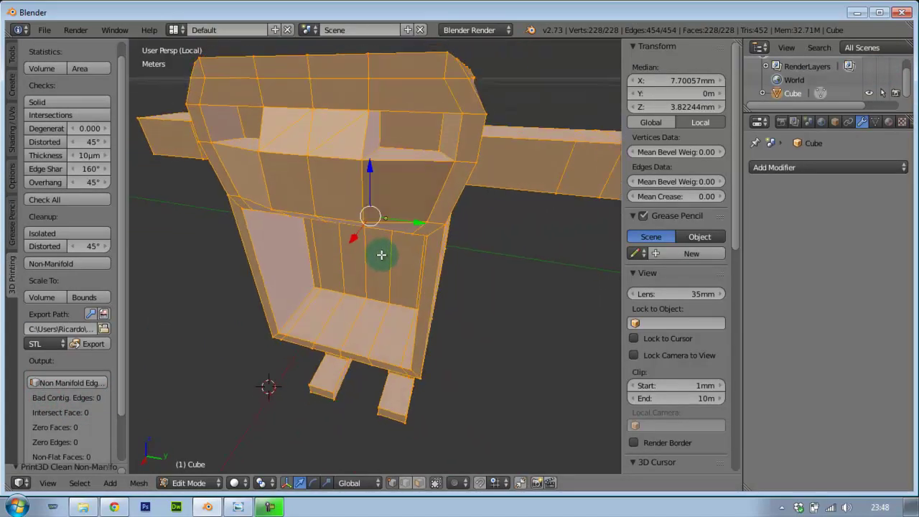
click(95, 344)
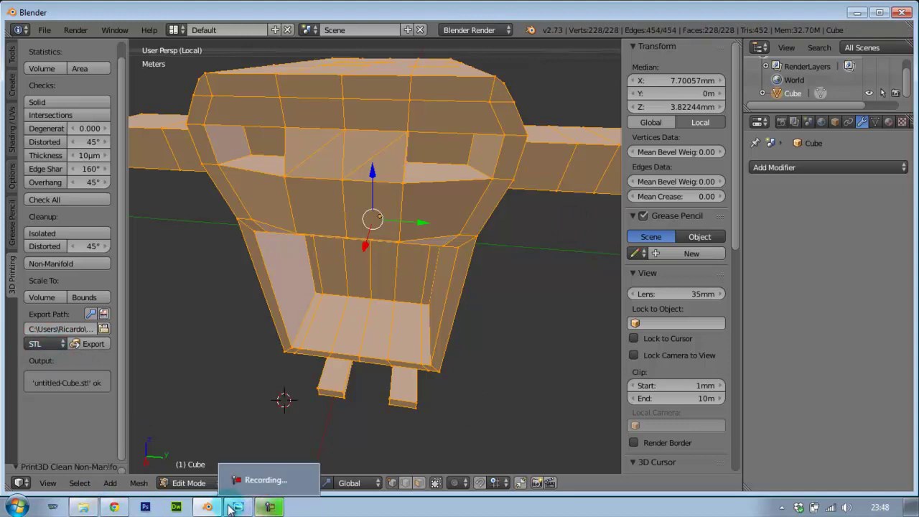
click(81, 508)
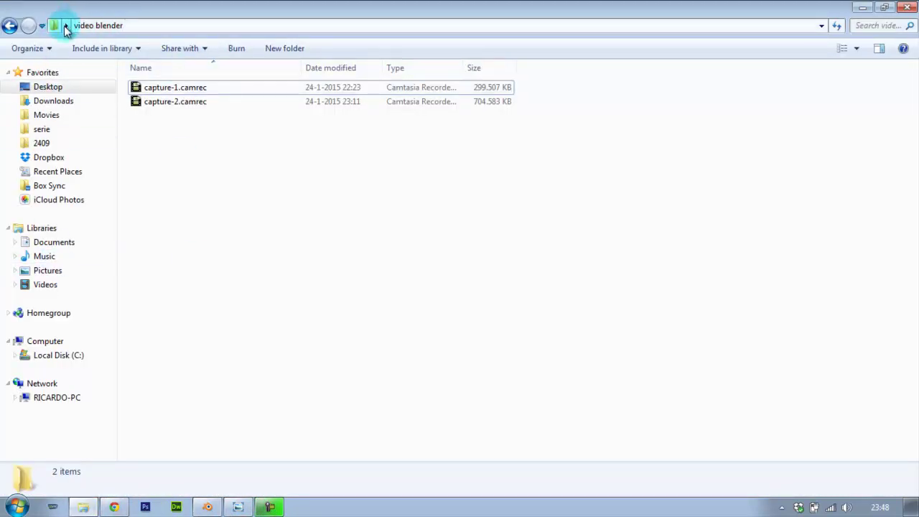
Confirm the 22,1 KB untitled-Cube.stl in Desktop\mannetje, then return to Blender
click(60, 92)
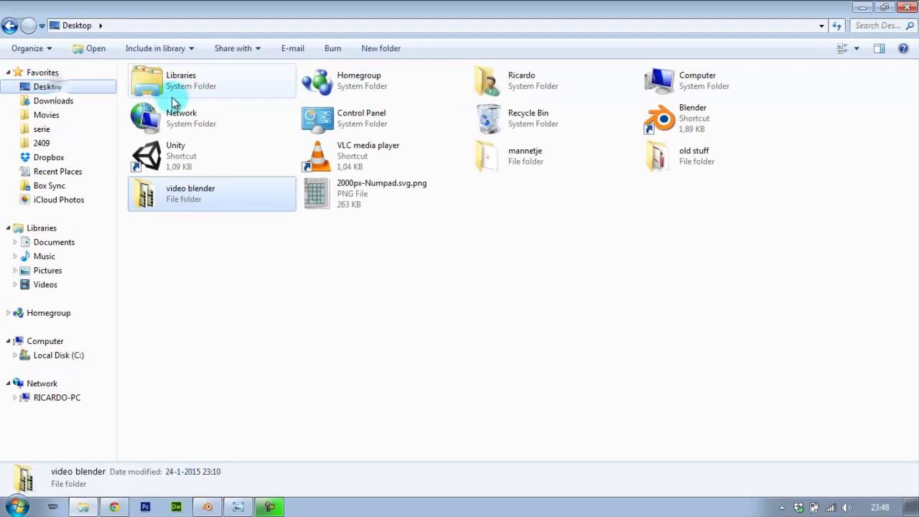
double_click(545, 158)
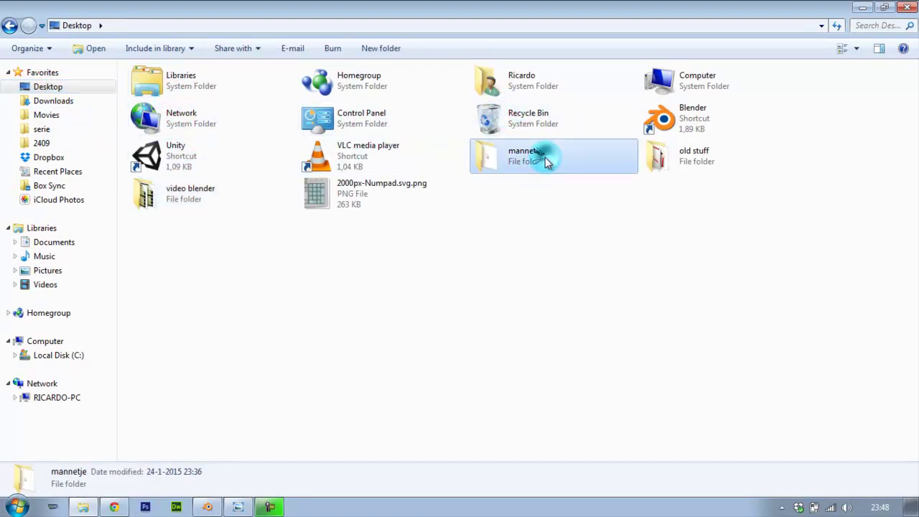
click(183, 91)
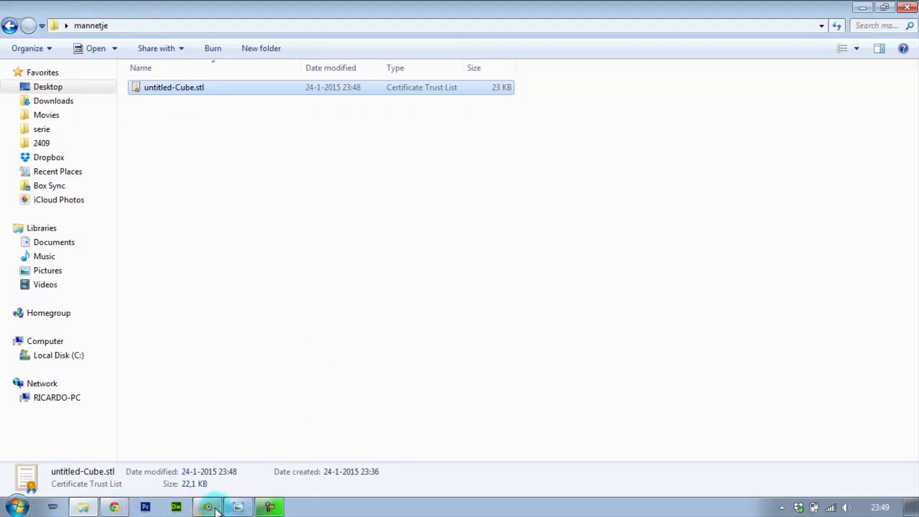
click(214, 507)
middle_drag(281, 166, 353, 188)
Add a Catmull-Clark Subdivision Surface modifier at view level 2 and attempt to apply it
scroll(482, 190, down, 3)
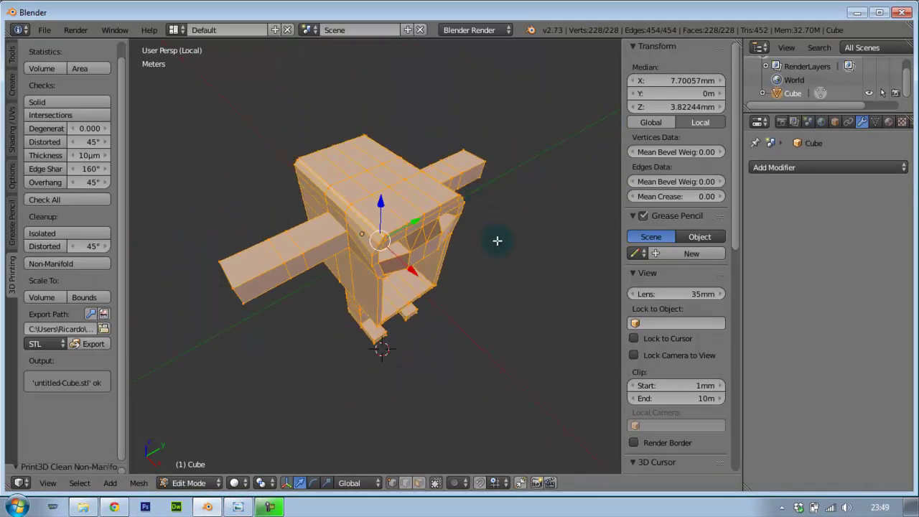
middle_drag(497, 240, 459, 215)
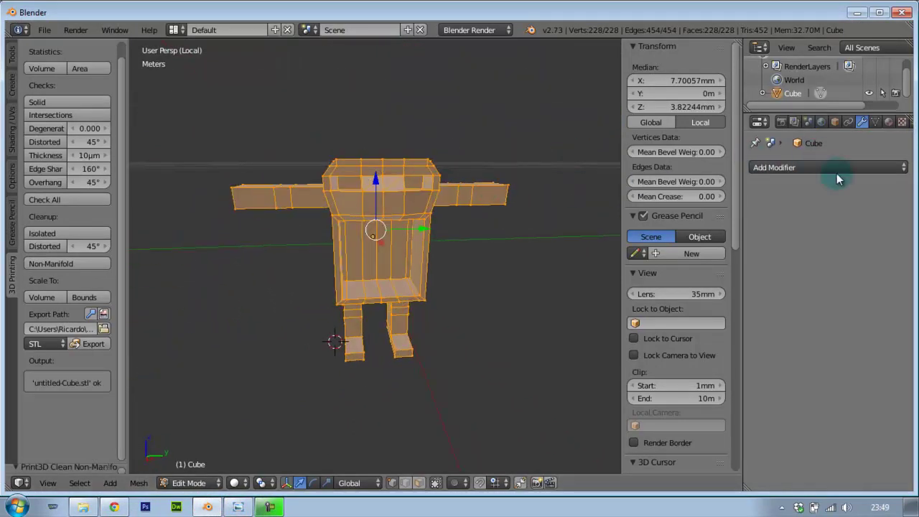
click(838, 170)
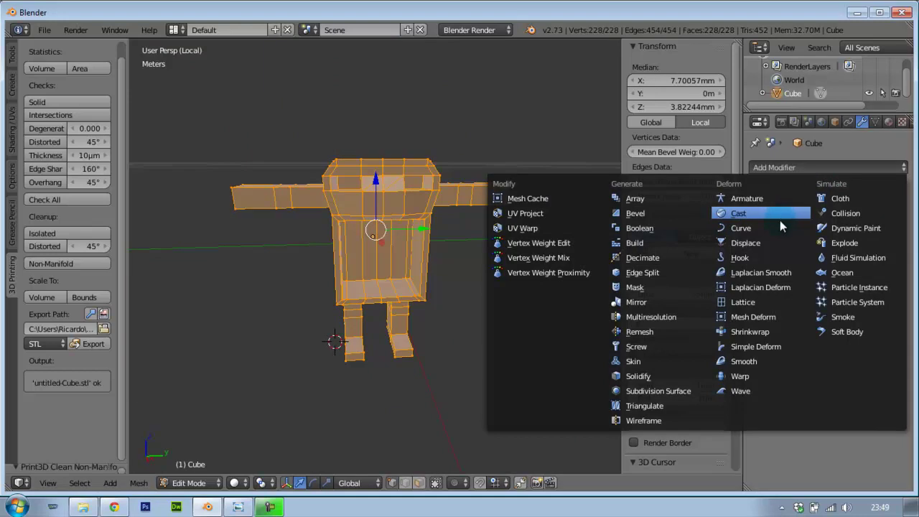
click(677, 397)
mouse_move(283, 261)
middle_down()
mouse_move(331, 266)
mouse_move(253, 251)
middle_up()
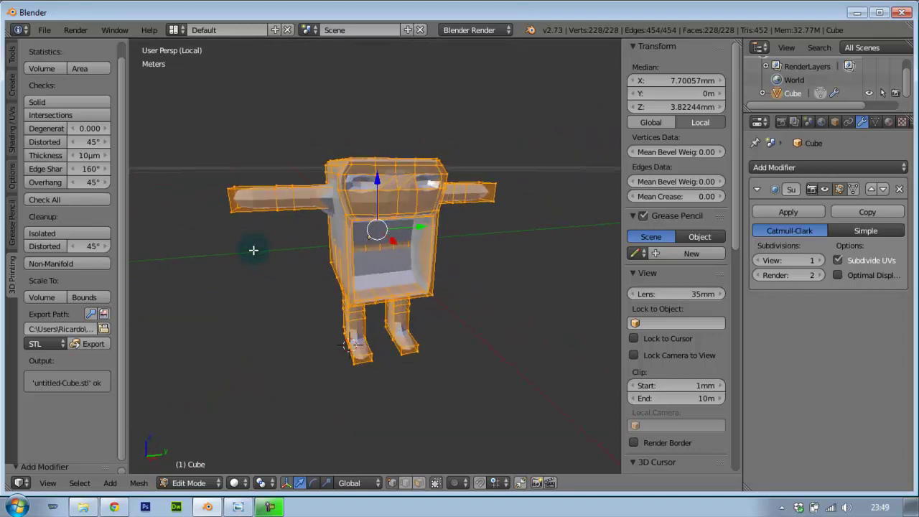
click(821, 261)
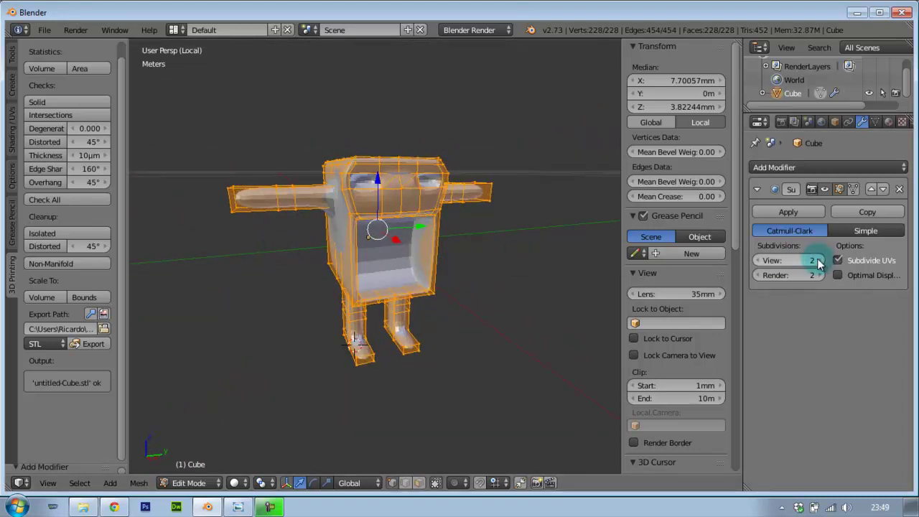
mouse_move(499, 209)
middle_down()
mouse_move(379, 206)
mouse_move(377, 224)
mouse_move(560, 228)
middle_up()
click(802, 211)
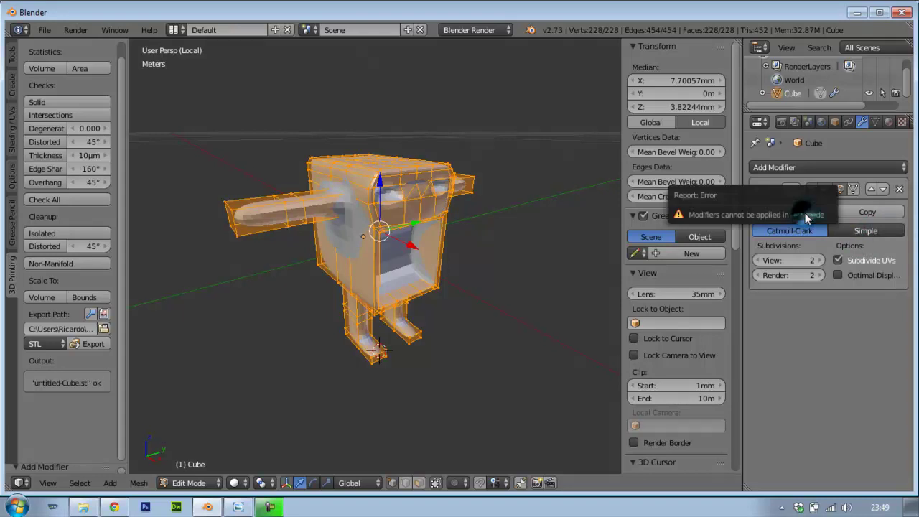
Switch the robot to Object Mode and apply the Subdivision Surface modifier
click(194, 484)
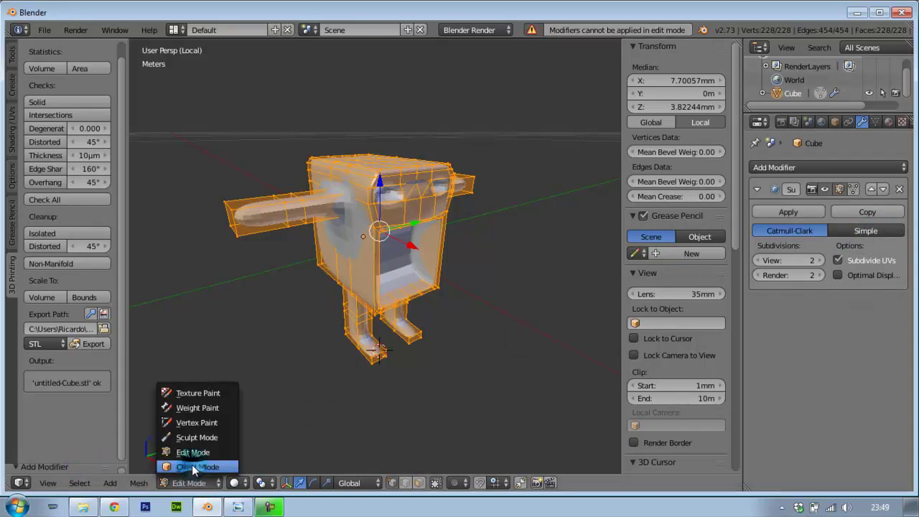
click(192, 465)
click(789, 213)
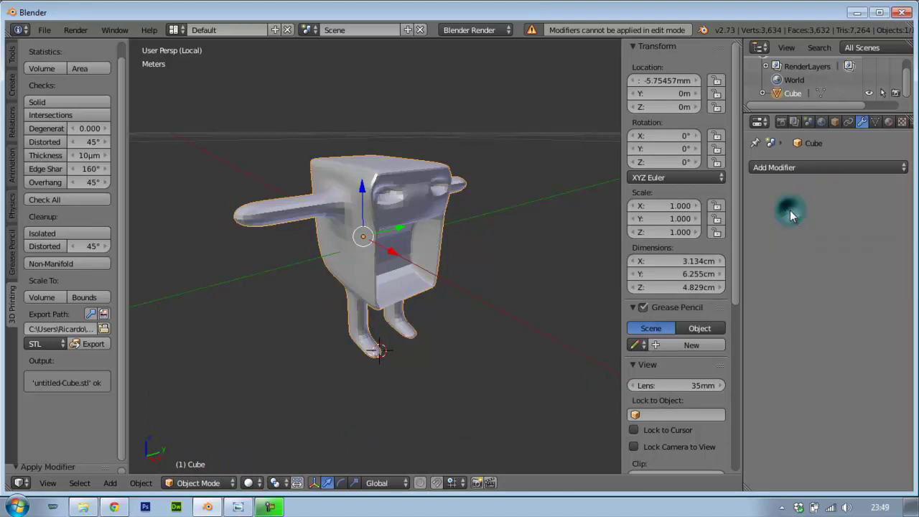
Re-export the smoothed robot as untitled-Cube.stl and view it in Explorer
mouse_move(355, 219)
middle_down()
mouse_move(384, 236)
mouse_move(359, 208)
mouse_move(341, 218)
middle_up()
scroll(345, 216, up, 3)
scroll(452, 197, up, 2)
mouse_move(451, 198)
middle_down()
mouse_move(550, 195)
mouse_move(585, 174)
mouse_move(560, 143)
mouse_move(471, 144)
mouse_move(438, 199)
mouse_move(360, 180)
mouse_move(266, 189)
mouse_move(276, 232)
mouse_move(408, 255)
mouse_move(485, 221)
mouse_move(484, 210)
mouse_move(469, 209)
middle_up()
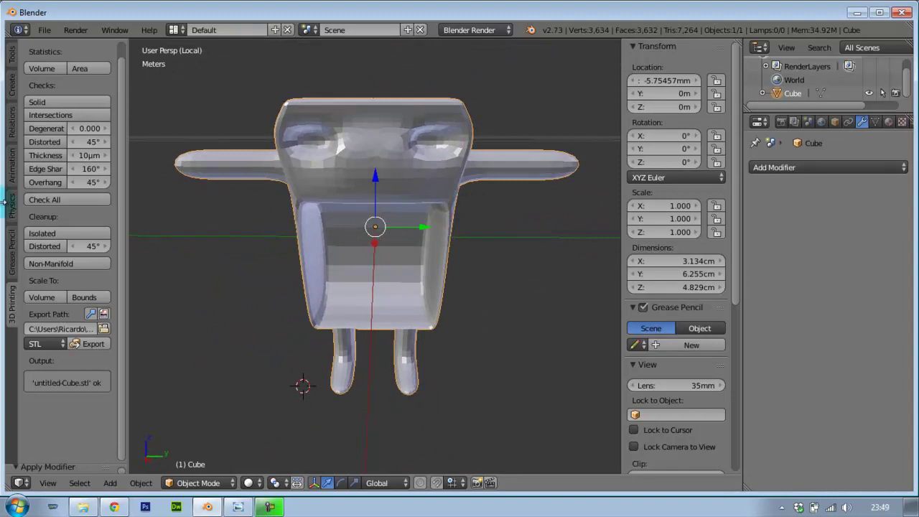
click(98, 351)
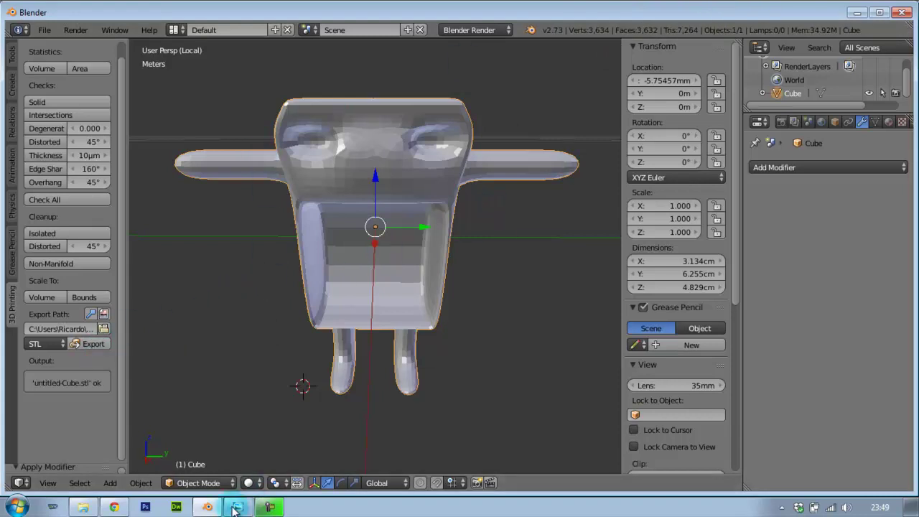
click(83, 507)
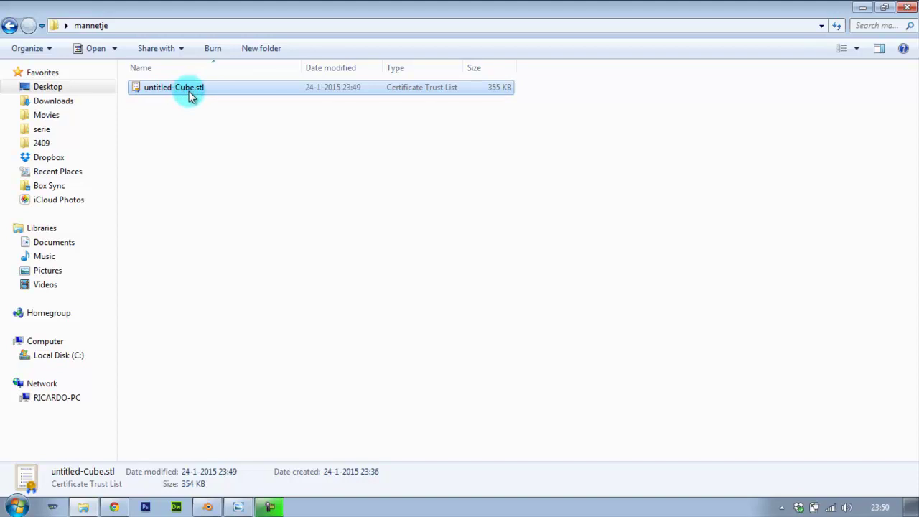
Return to Blender to view the smoothed 3,634-vertex robot from an angle
click(206, 509)
mouse_move(370, 287)
middle_down()
mouse_move(256, 282)
mouse_move(352, 294)
mouse_move(526, 252)
mouse_move(614, 288)
mouse_move(232, 290)
mouse_move(280, 263)
mouse_move(441, 263)
mouse_move(498, 279)
middle_up()
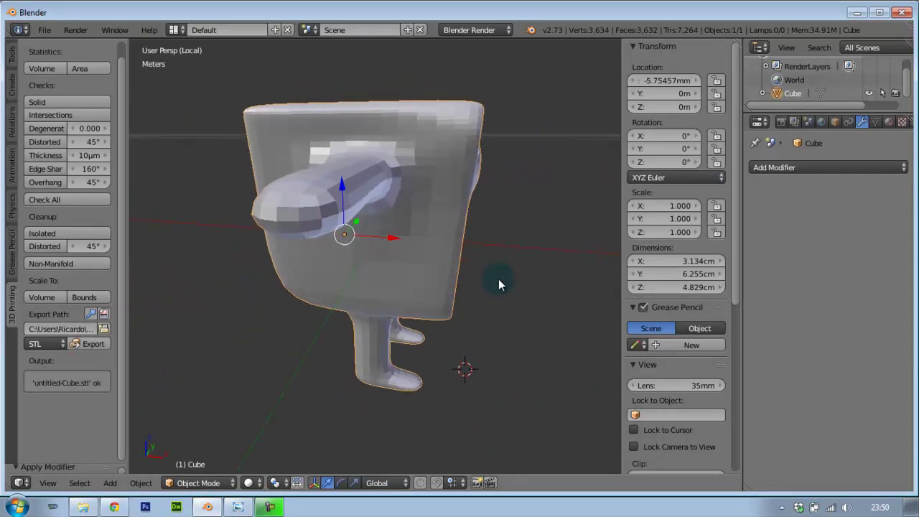
mouse_move(506, 198)
middle_down()
mouse_move(386, 203)
mouse_move(312, 226)
mouse_move(299, 203)
mouse_move(309, 192)
mouse_move(372, 189)
mouse_move(400, 175)
middle_up()
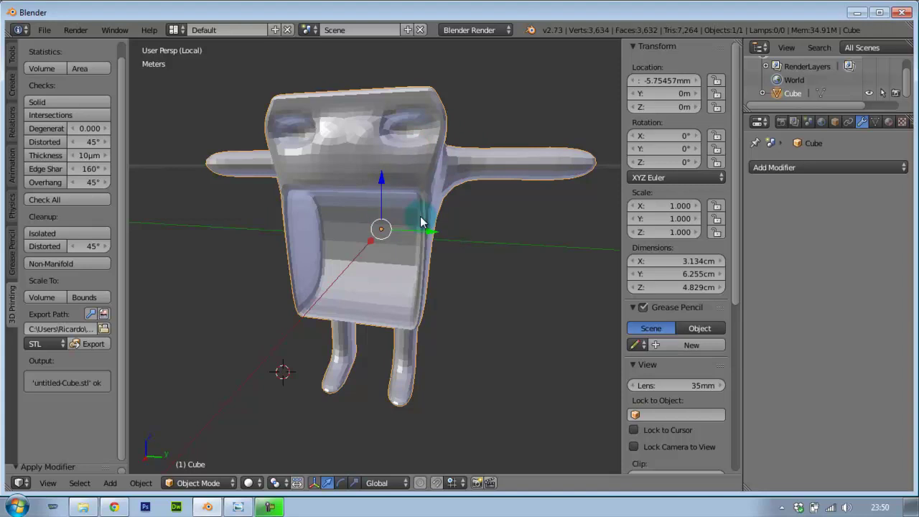
mouse_move(581, 325)
middle_down()
mouse_move(533, 375)
mouse_move(483, 327)
mouse_move(379, 316)
mouse_move(355, 324)
mouse_move(375, 322)
middle_up()
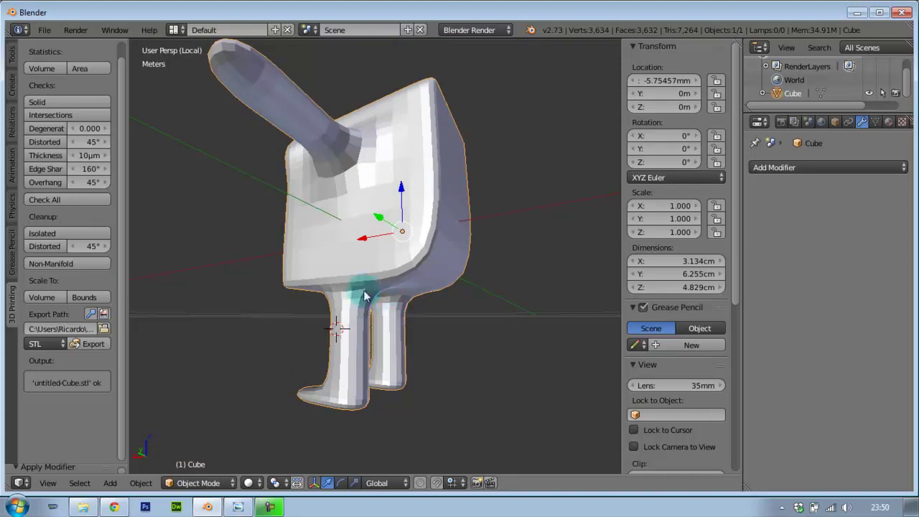
mouse_move(271, 208)
middle_down()
mouse_move(355, 242)
mouse_move(468, 259)
mouse_move(487, 280)
mouse_move(489, 271)
middle_up()
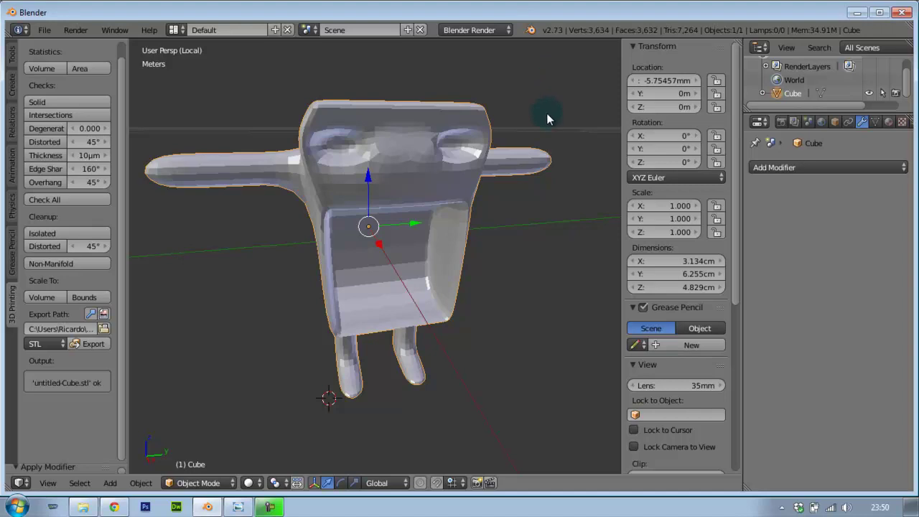
middle_drag(560, 113, 456, 101)
mouse_move(407, 162)
middle_down()
mouse_move(258, 277)
mouse_move(365, 242)
mouse_move(380, 318)
middle_up()
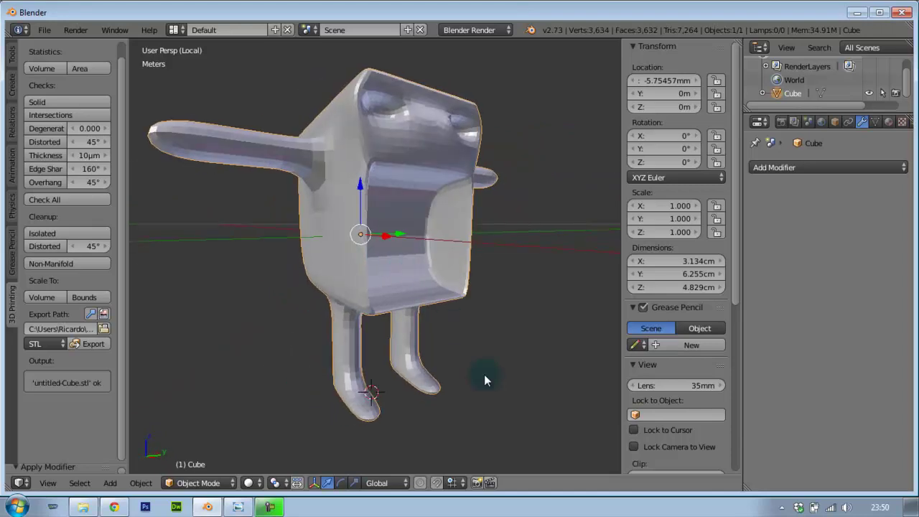
mouse_move(410, 352)
middle_down()
mouse_move(426, 340)
mouse_move(458, 341)
middle_up()
mouse_move(391, 388)
middle_down()
mouse_move(503, 319)
mouse_move(421, 311)
mouse_move(467, 277)
middle_up()
mouse_move(511, 318)
middle_down()
mouse_move(456, 294)
mouse_move(436, 311)
mouse_move(447, 315)
mouse_move(447, 337)
middle_up()
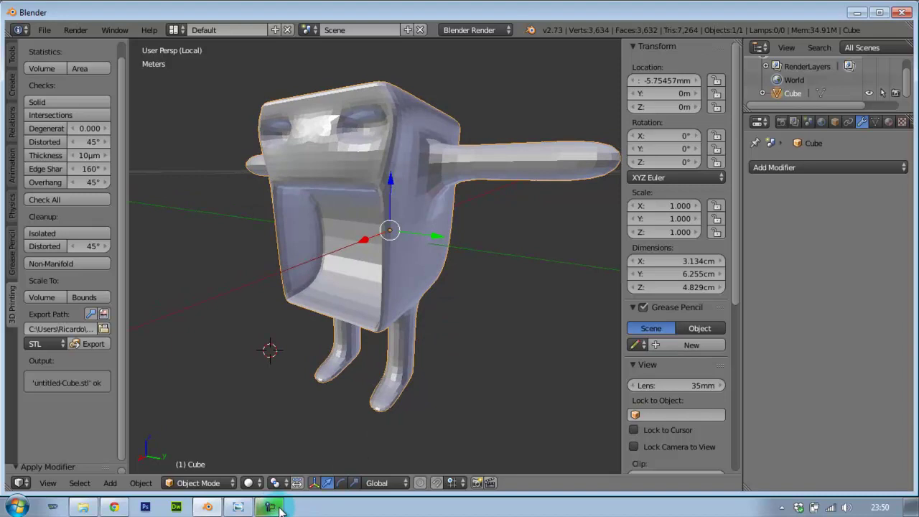
mouse_move(267, 338)
middle_down()
mouse_move(293, 328)
mouse_move(381, 338)
mouse_move(353, 302)
mouse_move(382, 298)
mouse_move(373, 316)
middle_up()
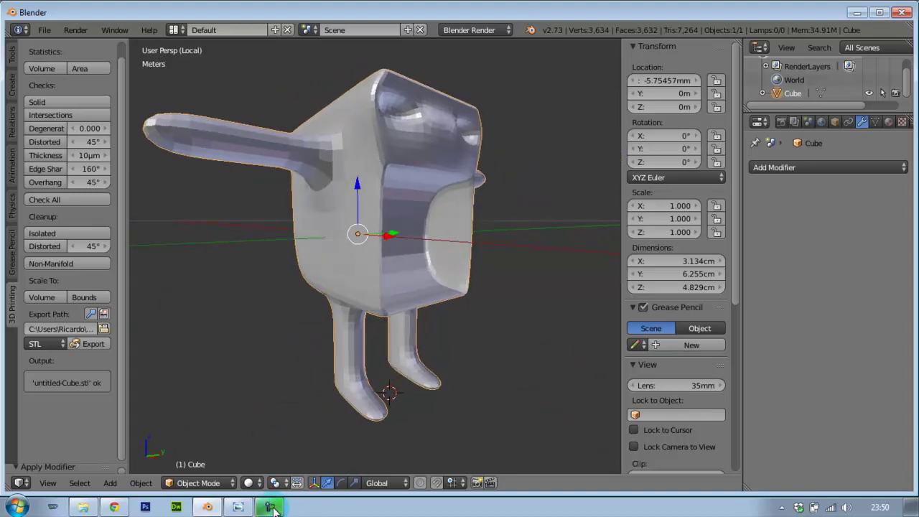